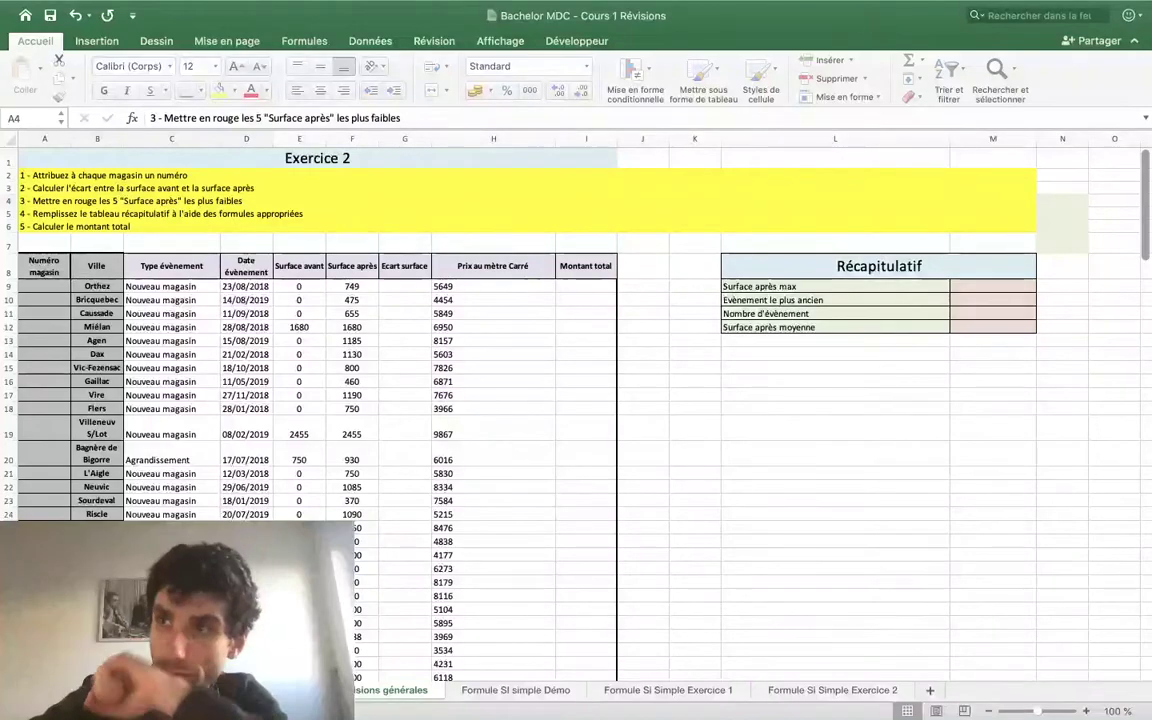
# Edit the merged title in A1 so it reads 'Exercice 1' instead of 'Exercice 2'.
pyautogui.scroll(-1, 303, 455)
pyautogui.scroll(1, 303, 455)
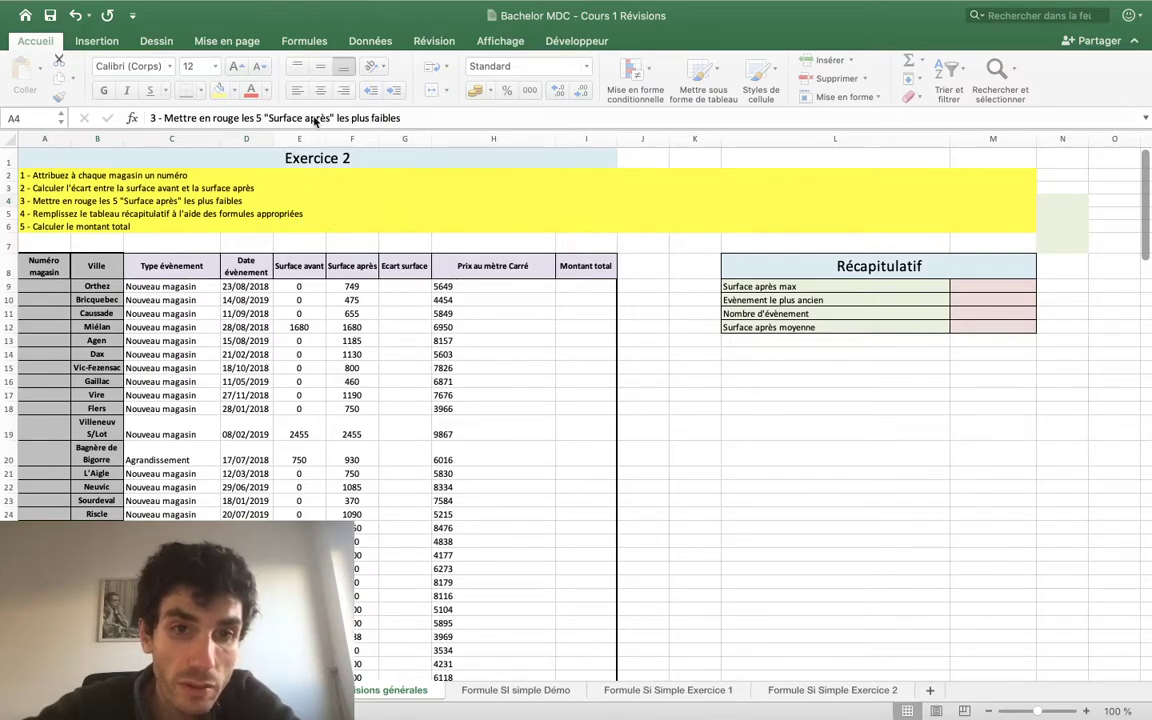
pyautogui.click(330, 156)
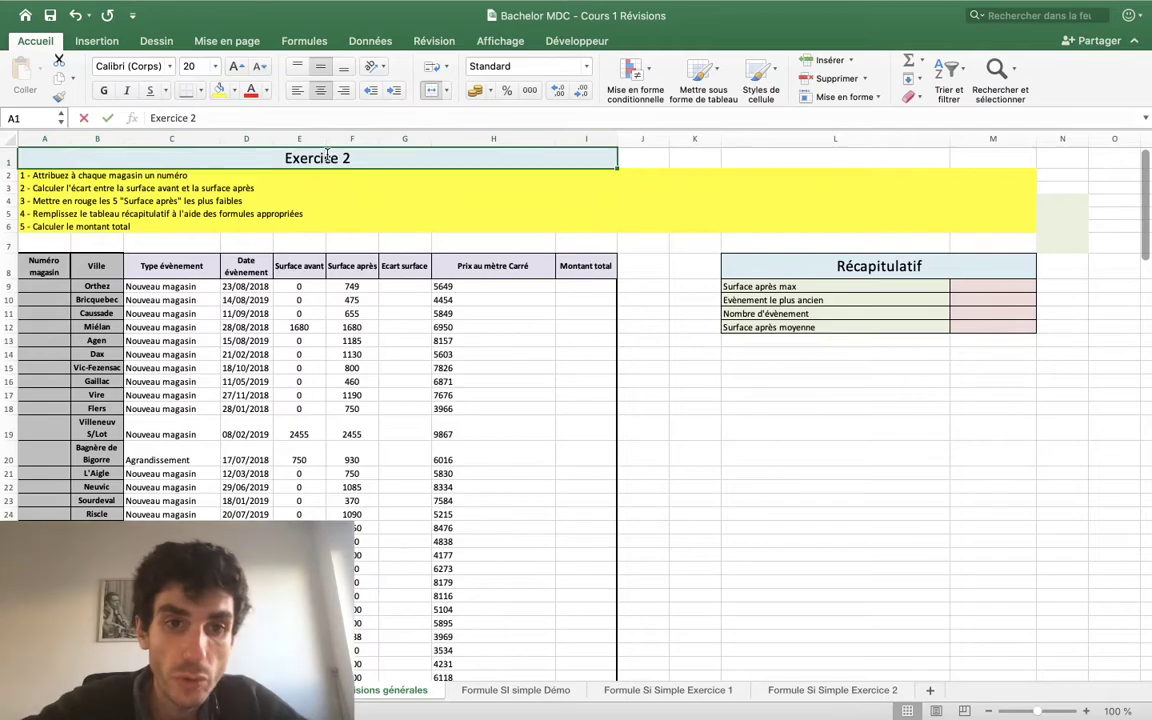
pyautogui.doubleClick(350, 157)
pyautogui.press('BackSpace')
pyautogui.write('1')
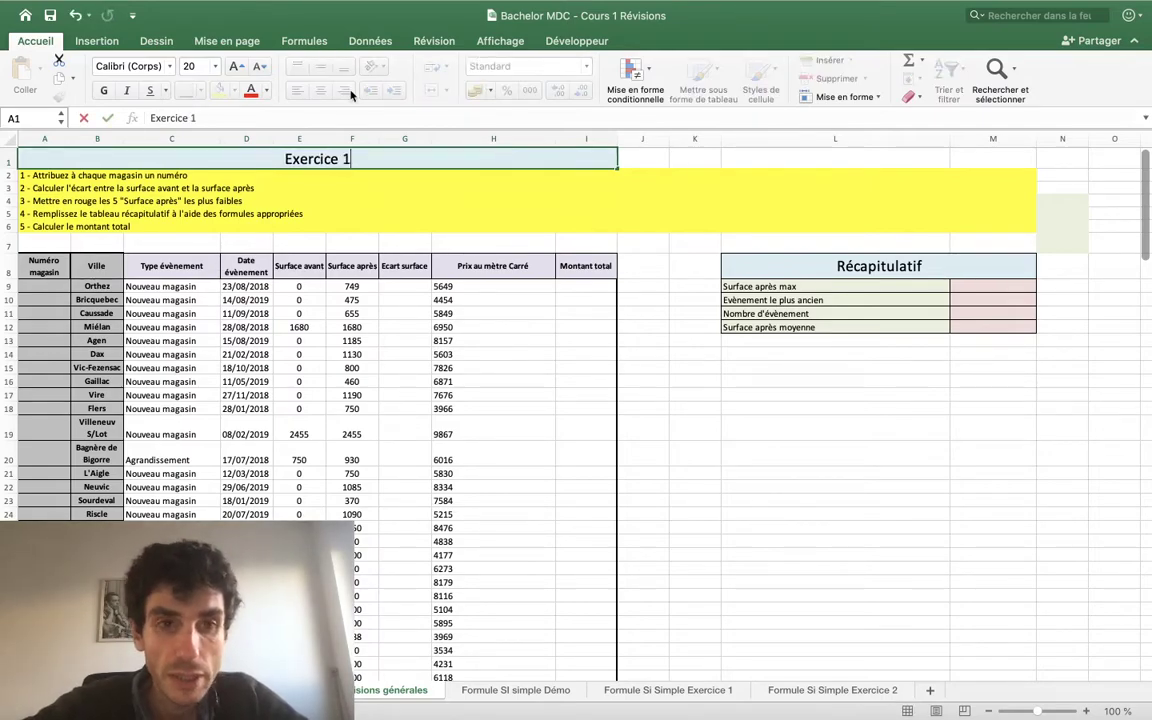
pyautogui.press('Return')
pyautogui.scroll(5, 304, 163)
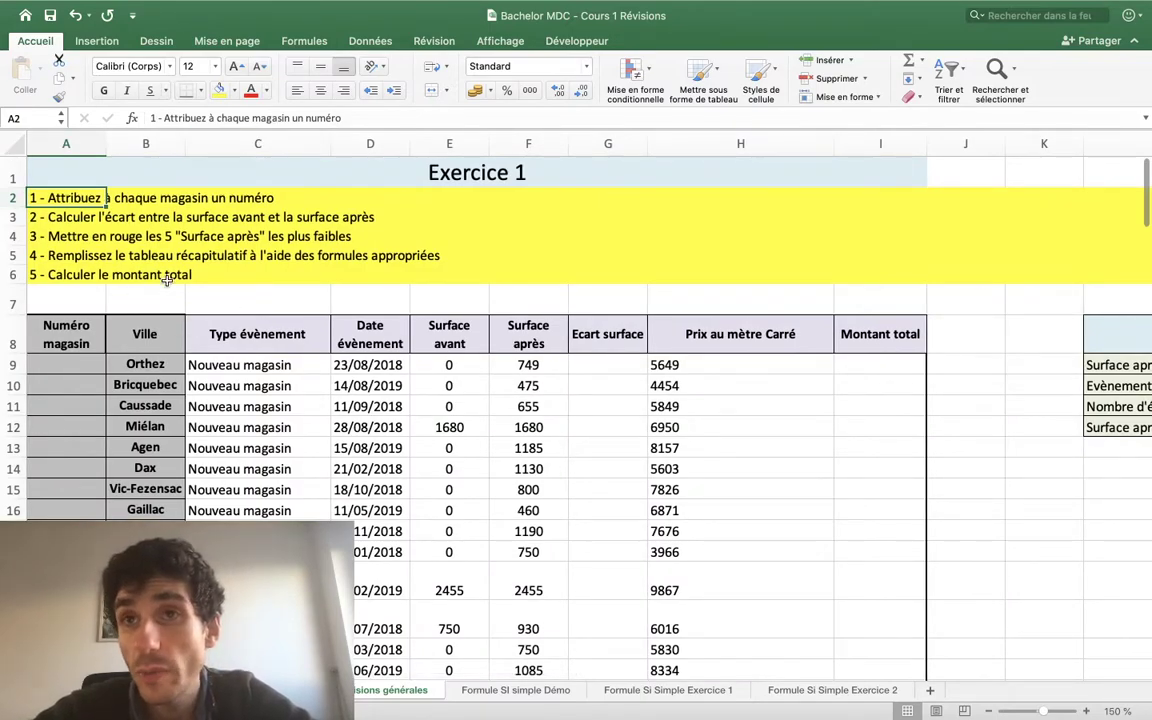
# Enter the first store number MAG-001 in cell A9.
pyautogui.click(75, 360)
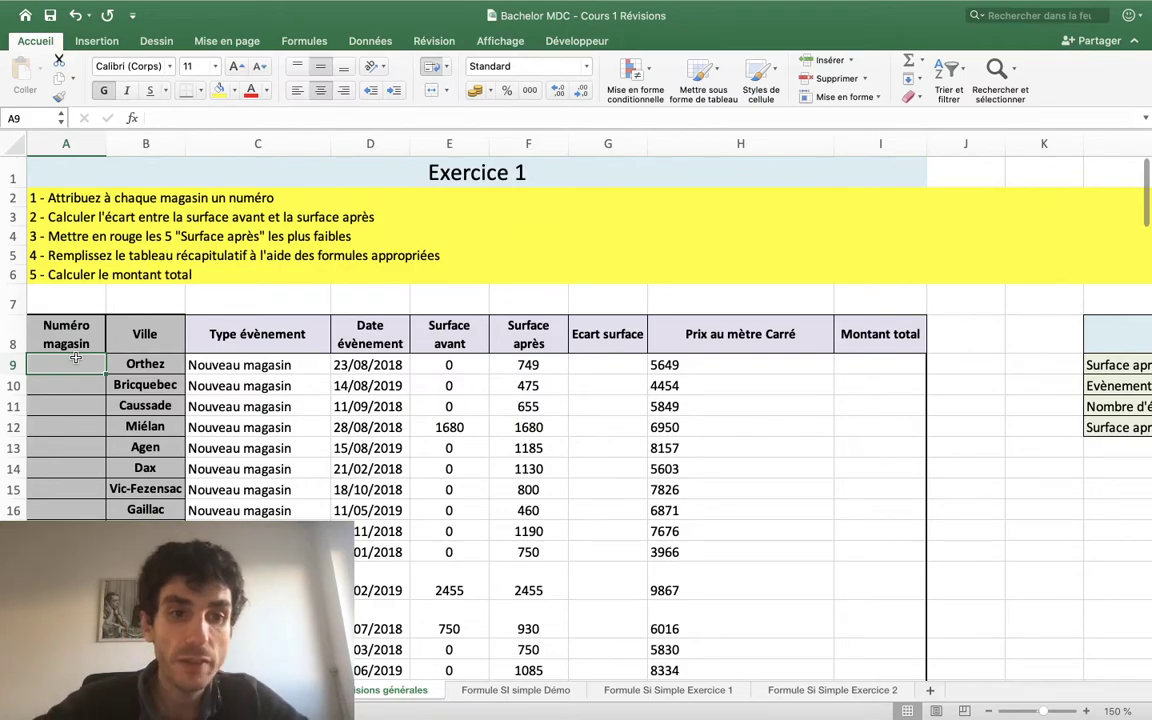
pyautogui.write('MAG')
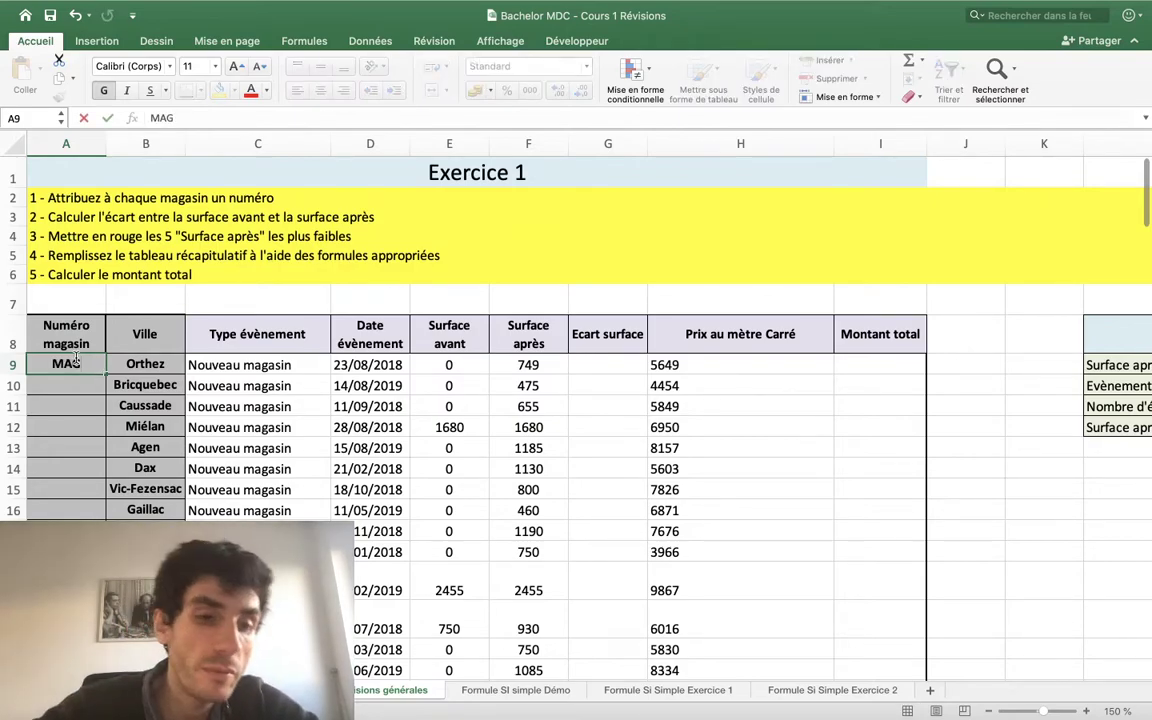
pyautogui.write('-00')
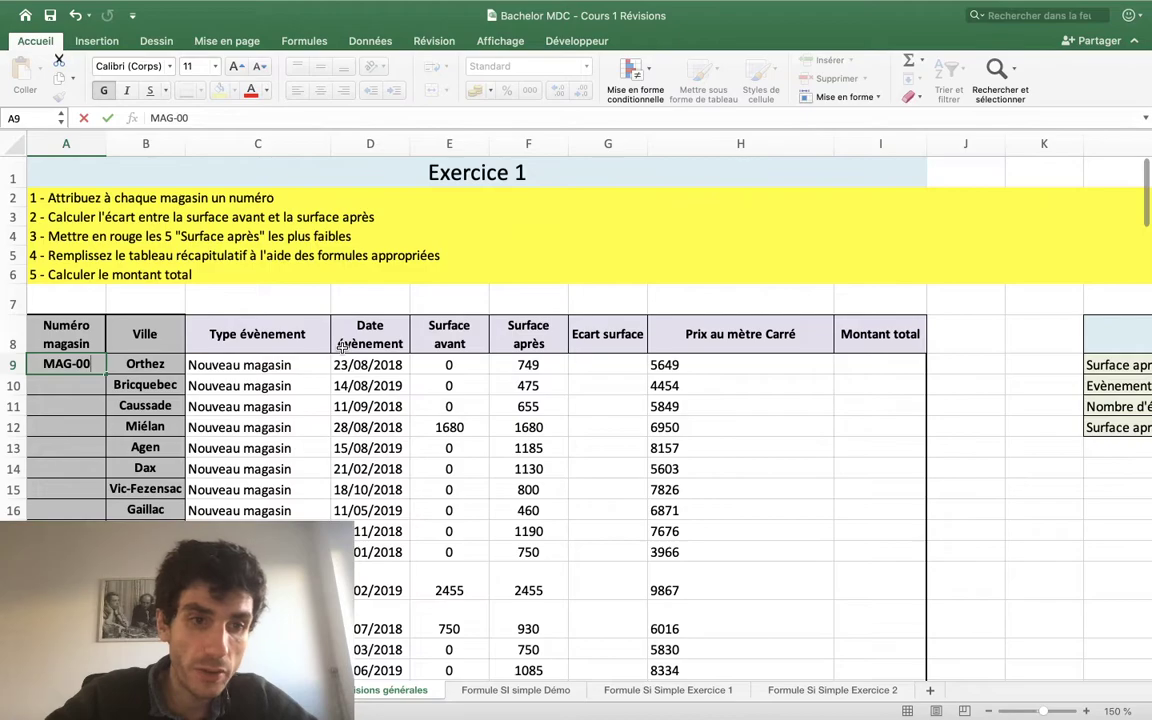
pyautogui.write('1')
pyautogui.press('Return')
# Fill the store numbers down column A from MAG-001 to the last store.
pyautogui.click(100, 364)
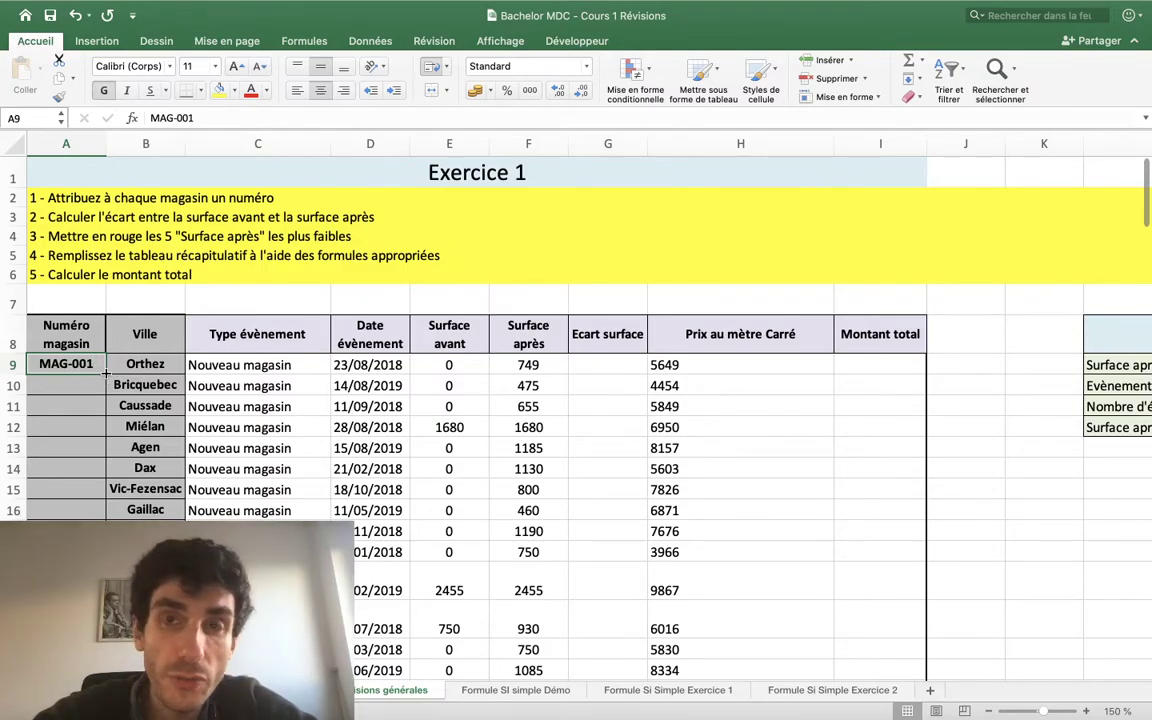
pyautogui.doubleClick(105, 372)
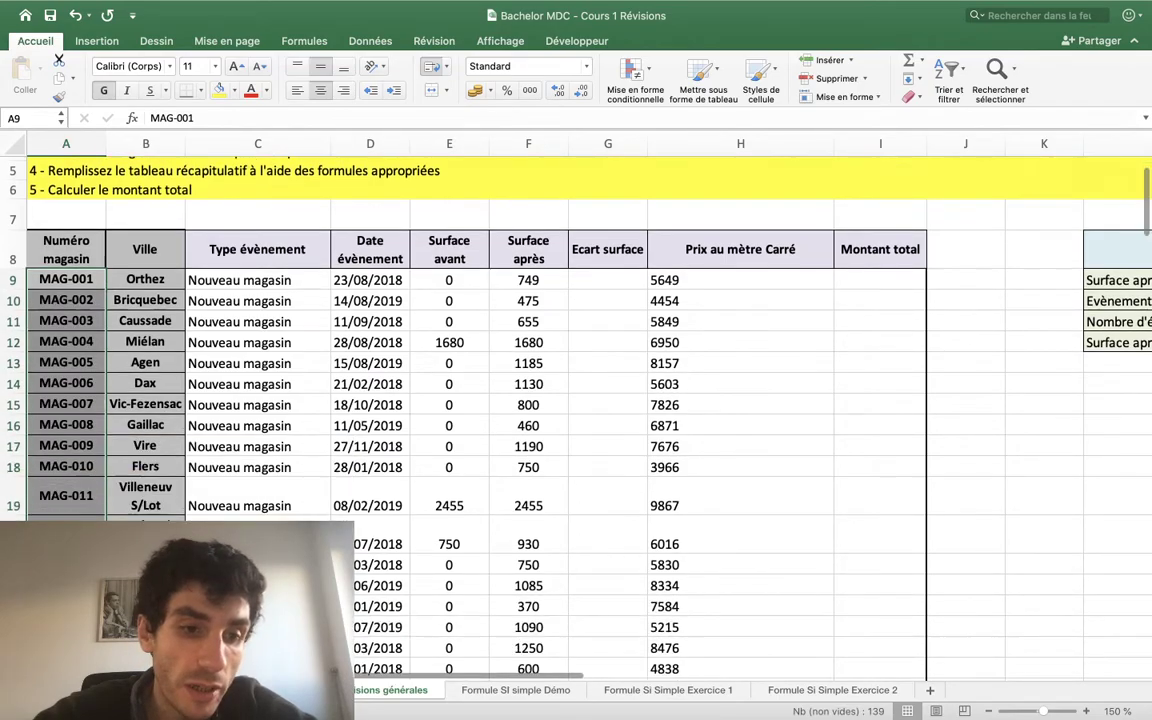
pyautogui.scroll(-5, 105, 372)
pyautogui.scroll(-8, 476, 340)
pyautogui.scroll(-7, 476, 340)
pyautogui.scroll(-12, 476, 340)
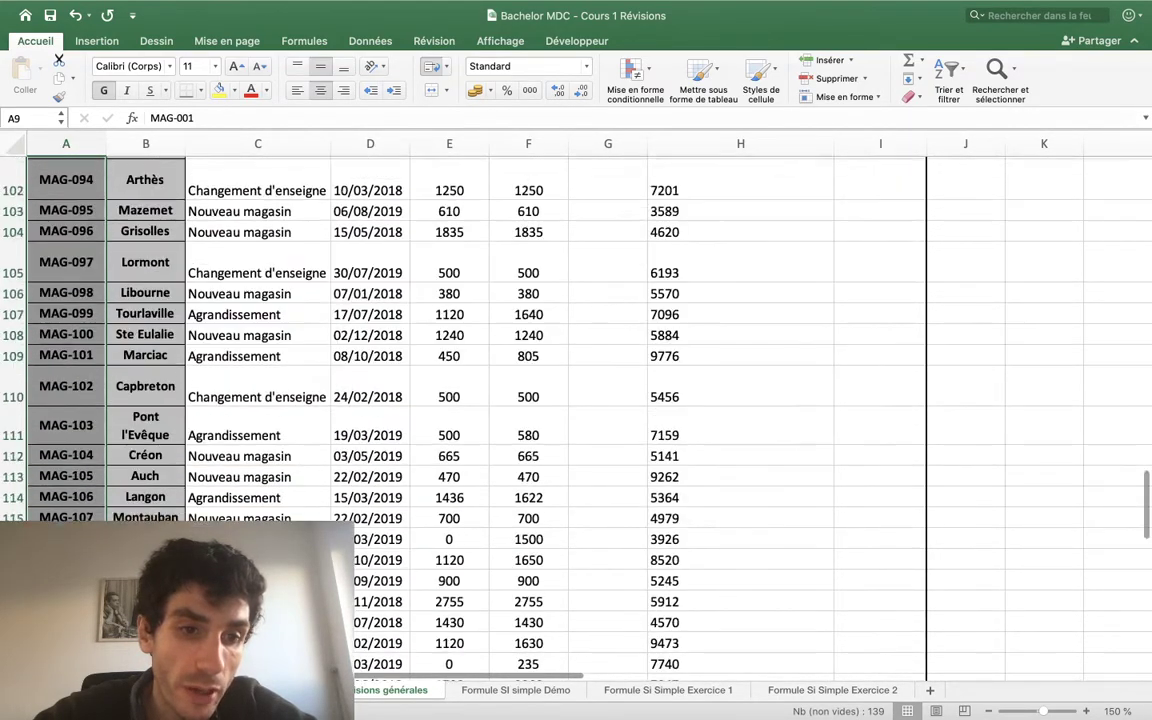
pyautogui.scroll(-5, 476, 340)
pyautogui.scroll(-10, 476, 340)
pyautogui.scroll(10, 476, 340)
pyautogui.scroll(12, 476, 340)
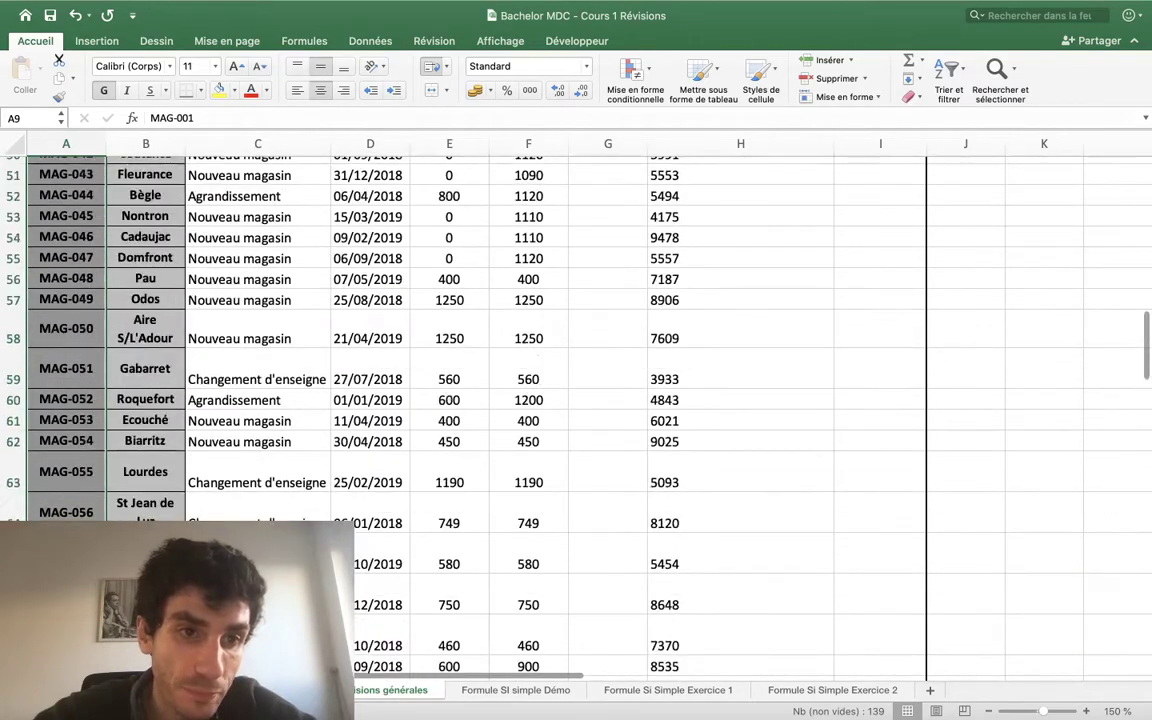
pyautogui.scroll(10, 476, 340)
pyautogui.scroll(-1, 300, 400)
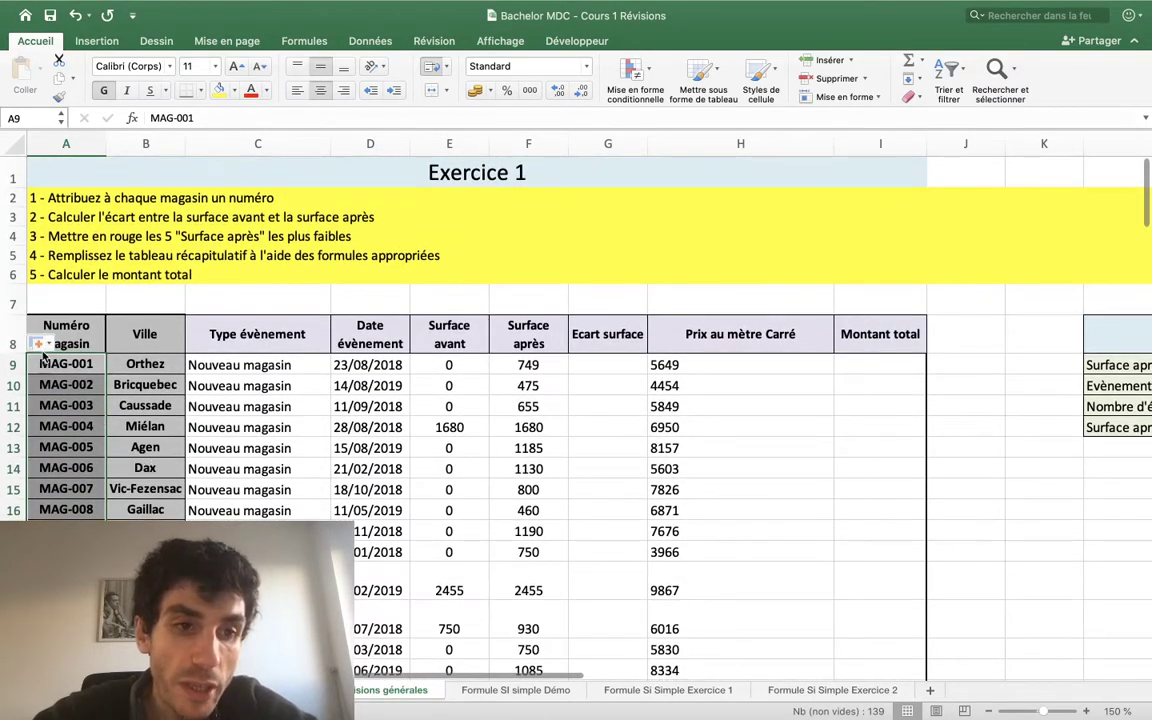
pyautogui.click(40, 344)
pyautogui.click(39, 344)
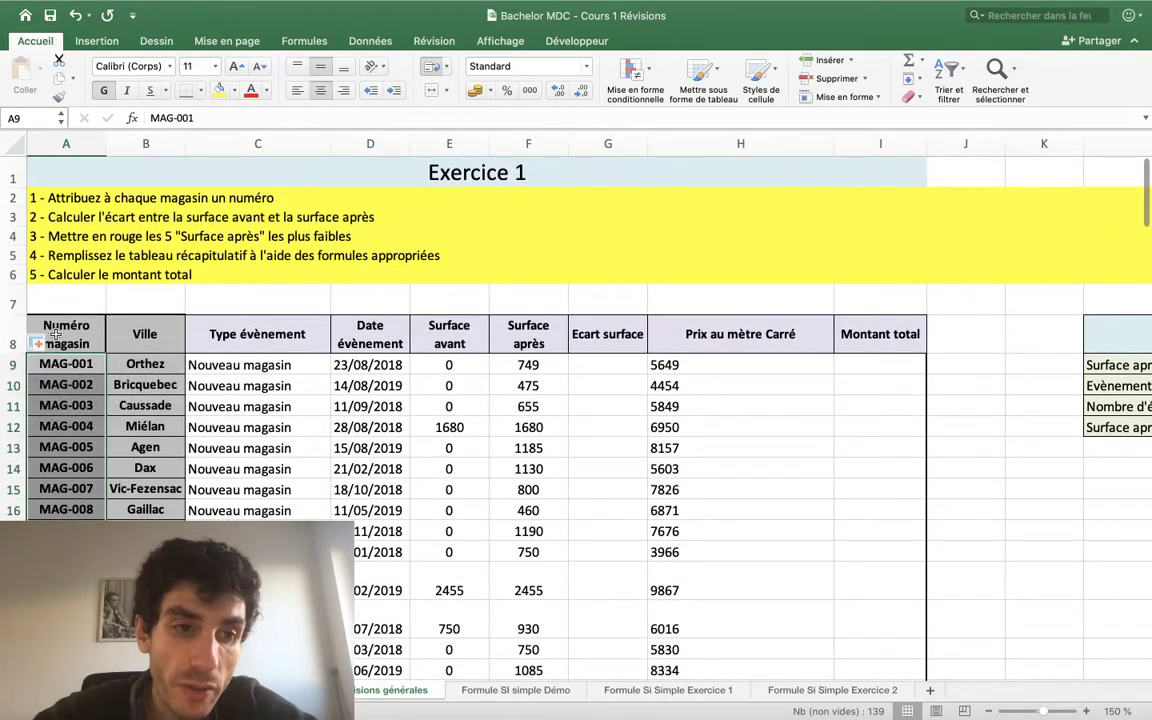
pyautogui.click(41, 344)
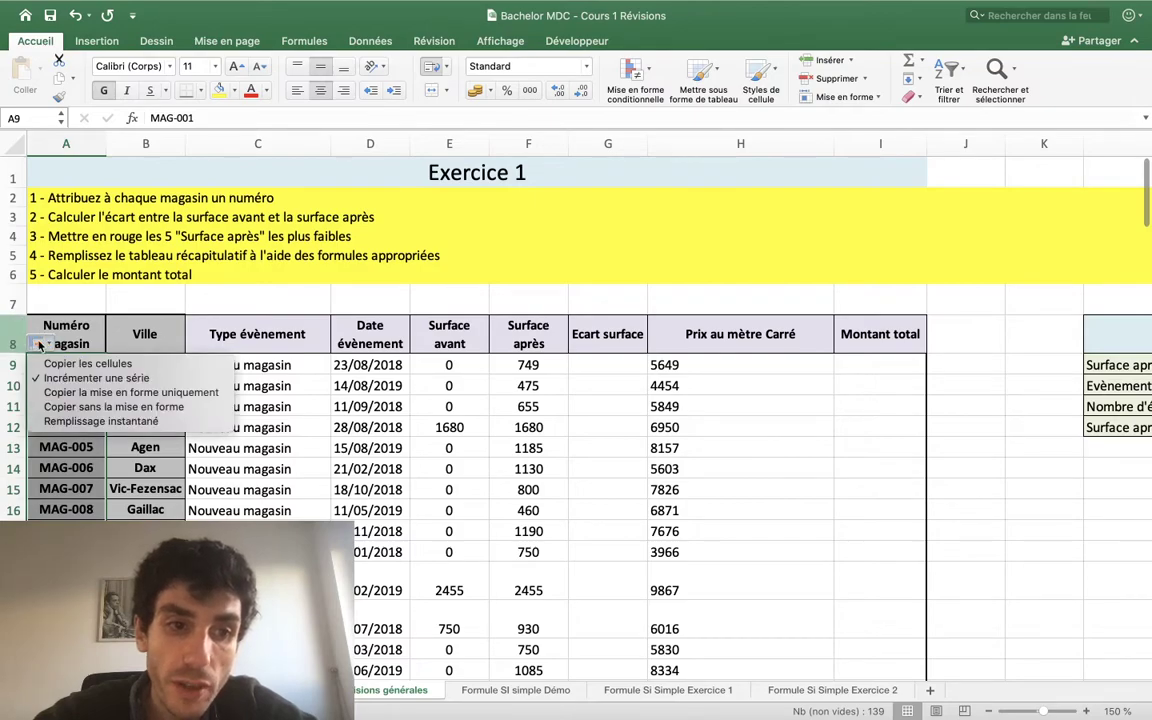
pyautogui.click(87, 364)
pyautogui.scroll(-5, 91, 505)
pyautogui.scroll(4, 91, 505)
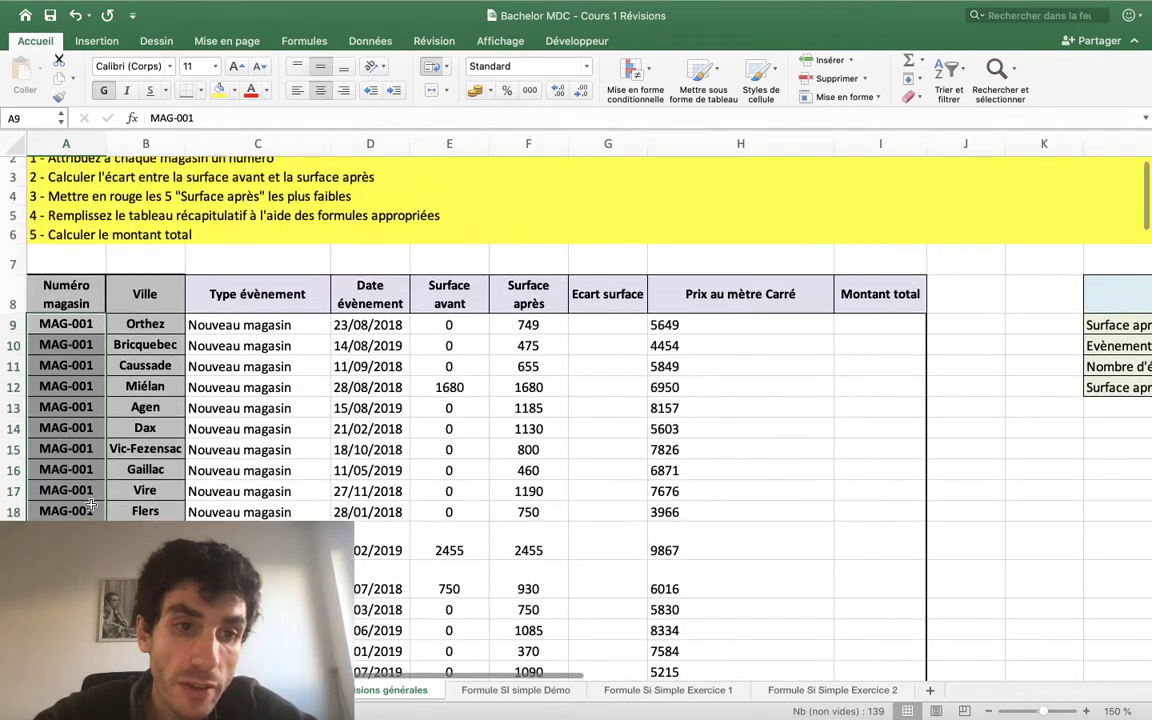
pyautogui.click(41, 305)
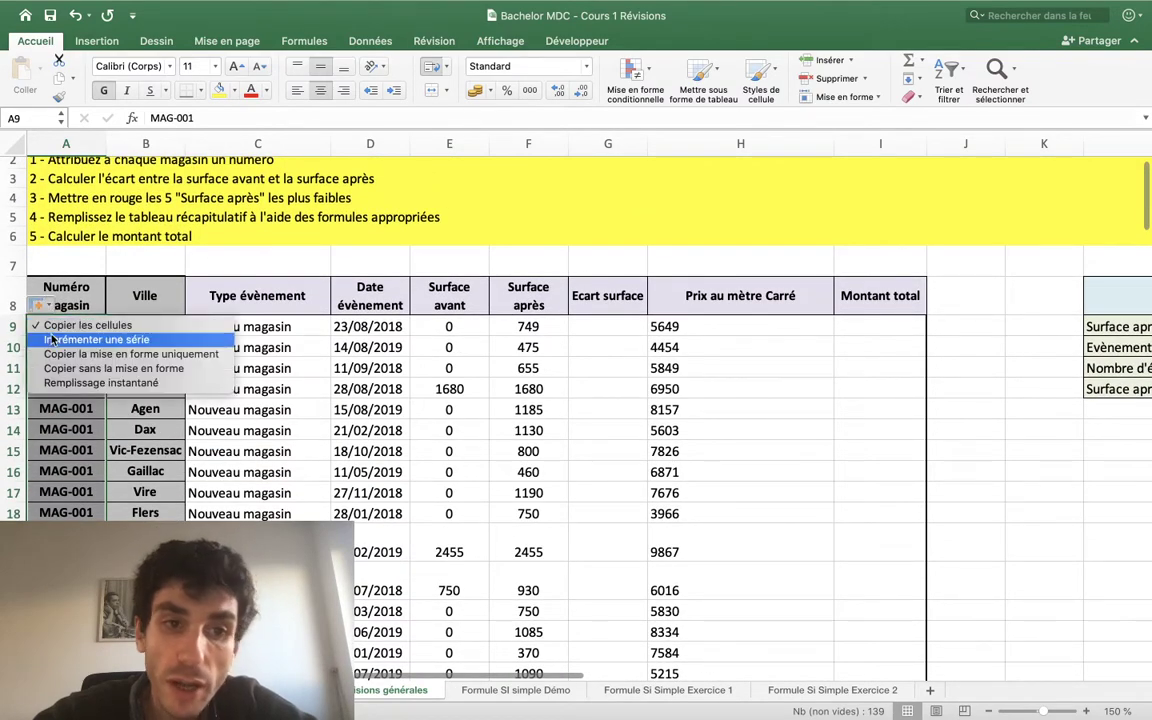
pyautogui.click(52, 340)
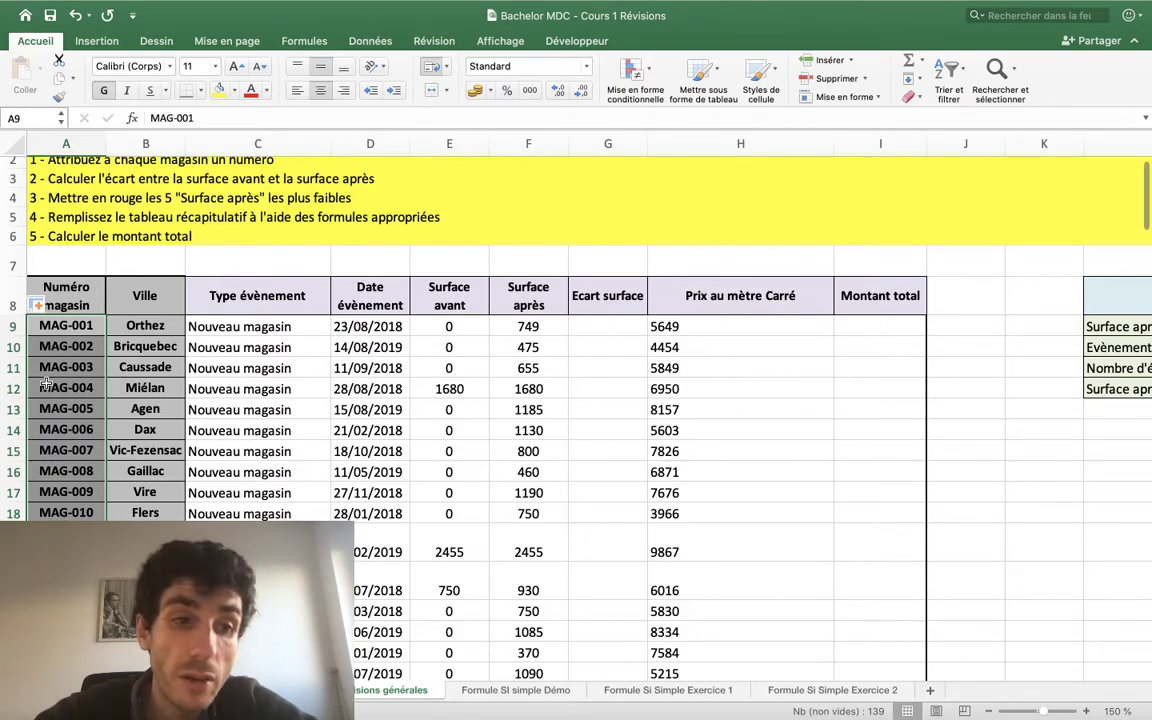
pyautogui.click(37, 306)
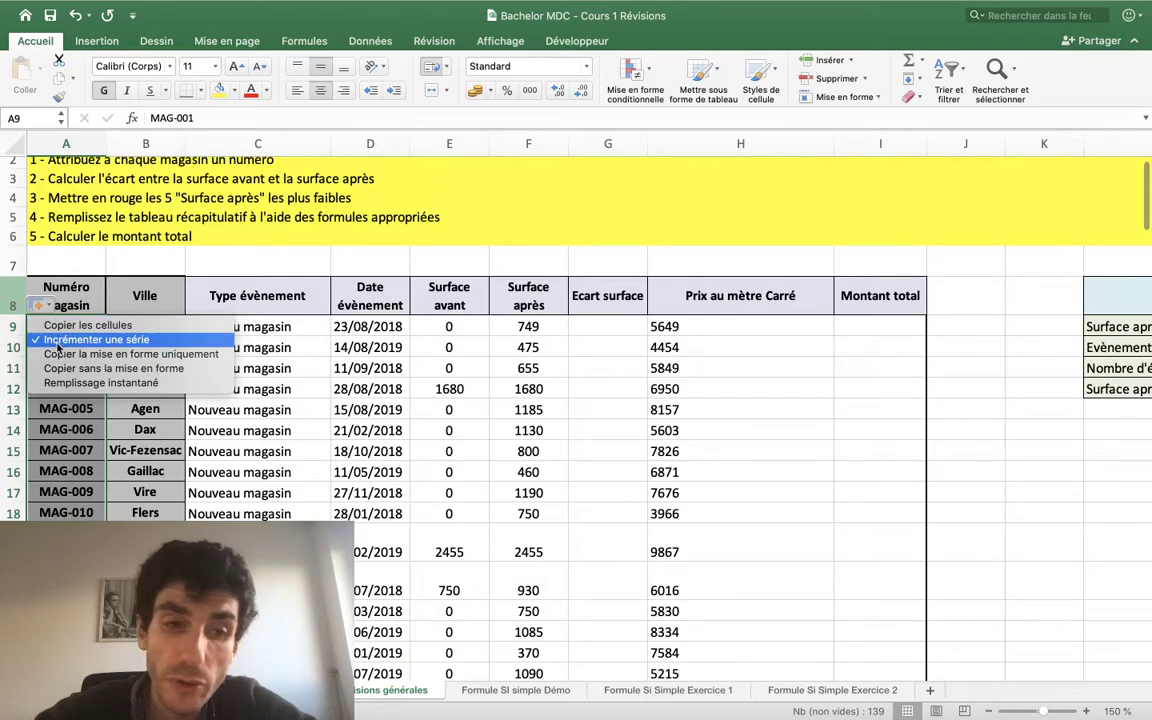
pyautogui.click(58, 345)
pyautogui.click(85, 366)
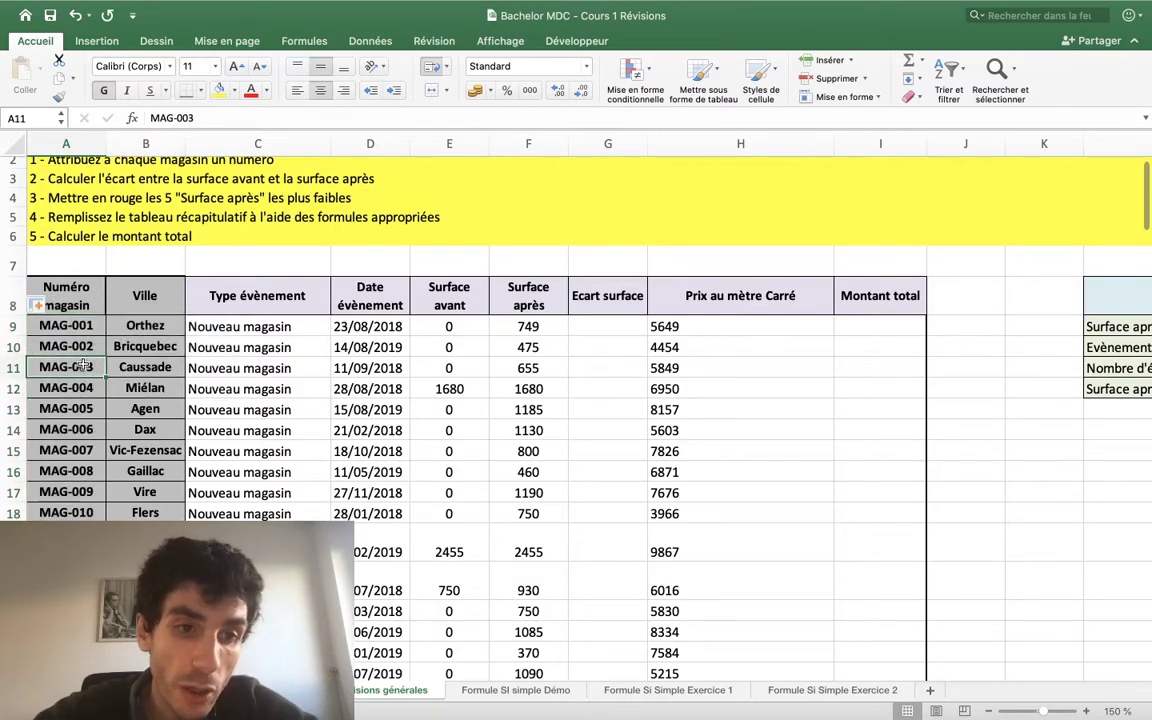
pyautogui.click(66, 346)
pyautogui.click(66, 325)
pyautogui.moveTo(66, 346); pyautogui.dragTo(128, 325)
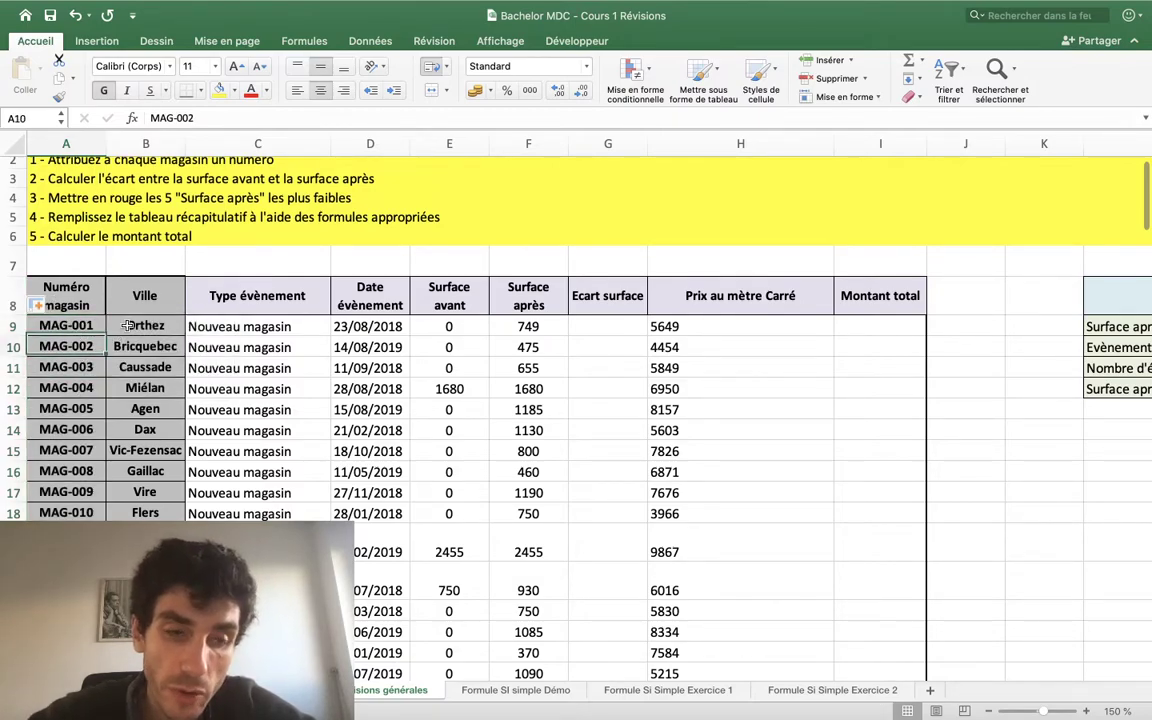
pyautogui.press('Down')
pyautogui.press('Down')
pyautogui.press('Down')
pyautogui.press('Down')
pyautogui.press('Down')
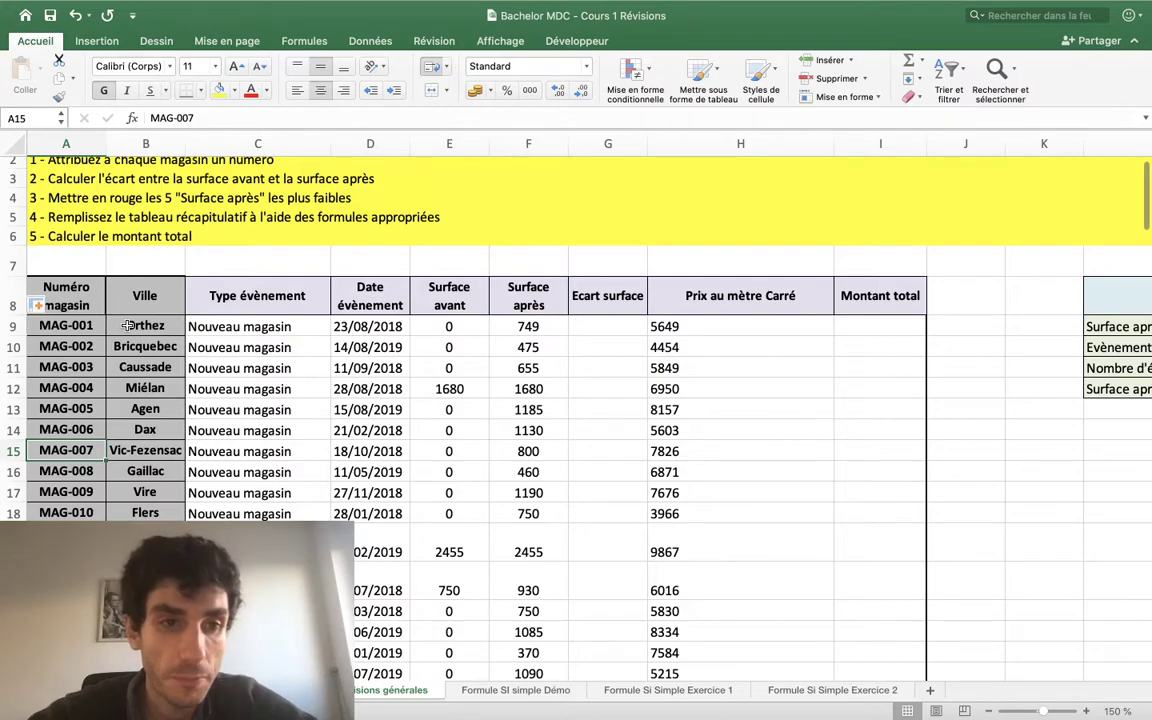
# Enter =F9-E9 in G9, giving an Ecart surface of 749 for the first store.
pyautogui.scroll(2, 128, 325)
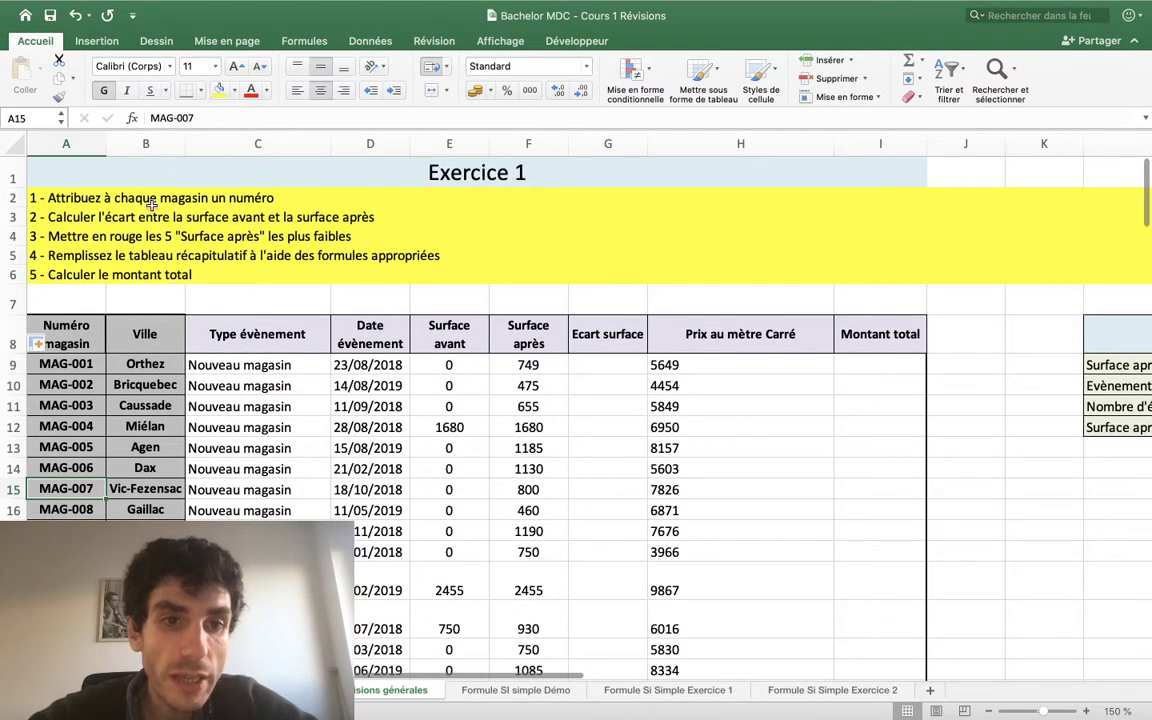
pyautogui.hscroll(2, 324, 256)
pyautogui.scroll(-1, 324, 256)
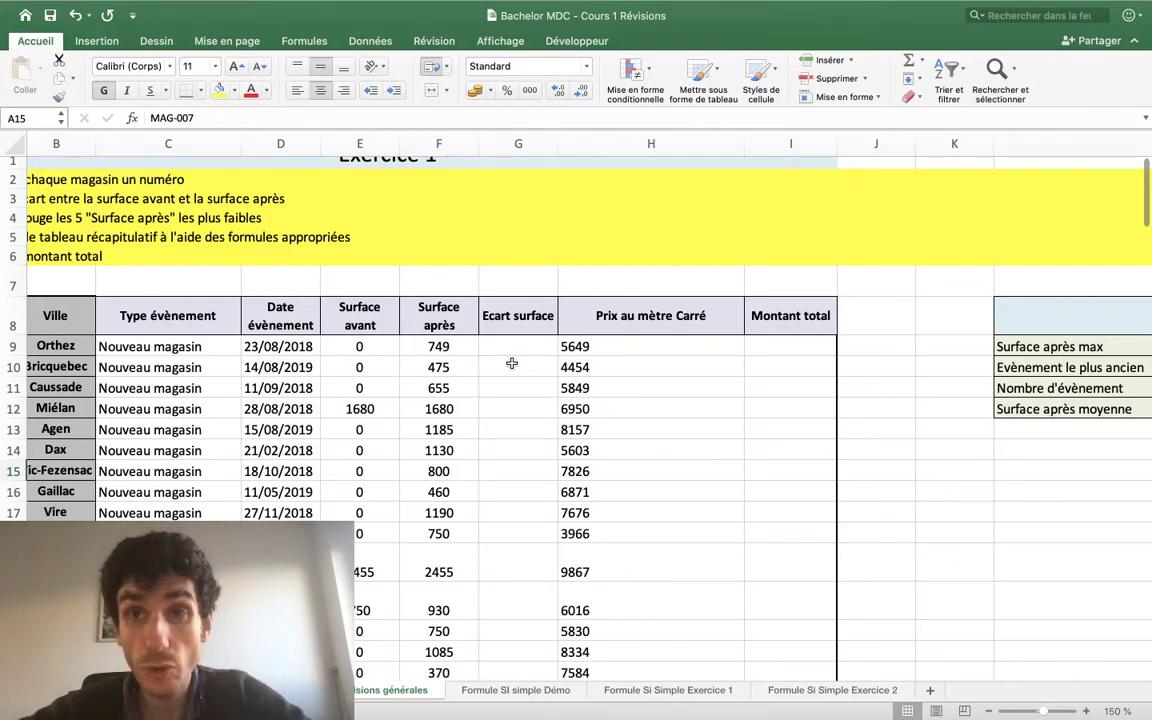
pyautogui.click(507, 343)
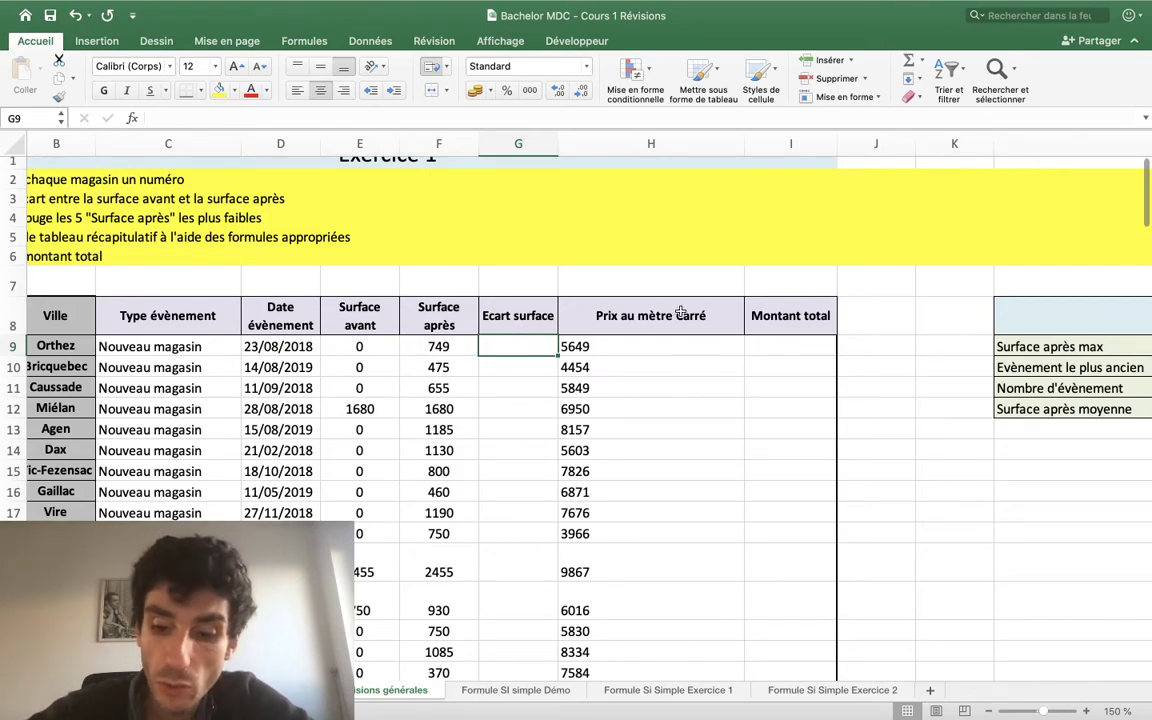
pyautogui.write('=')
pyautogui.scroll(-3, 680, 313)
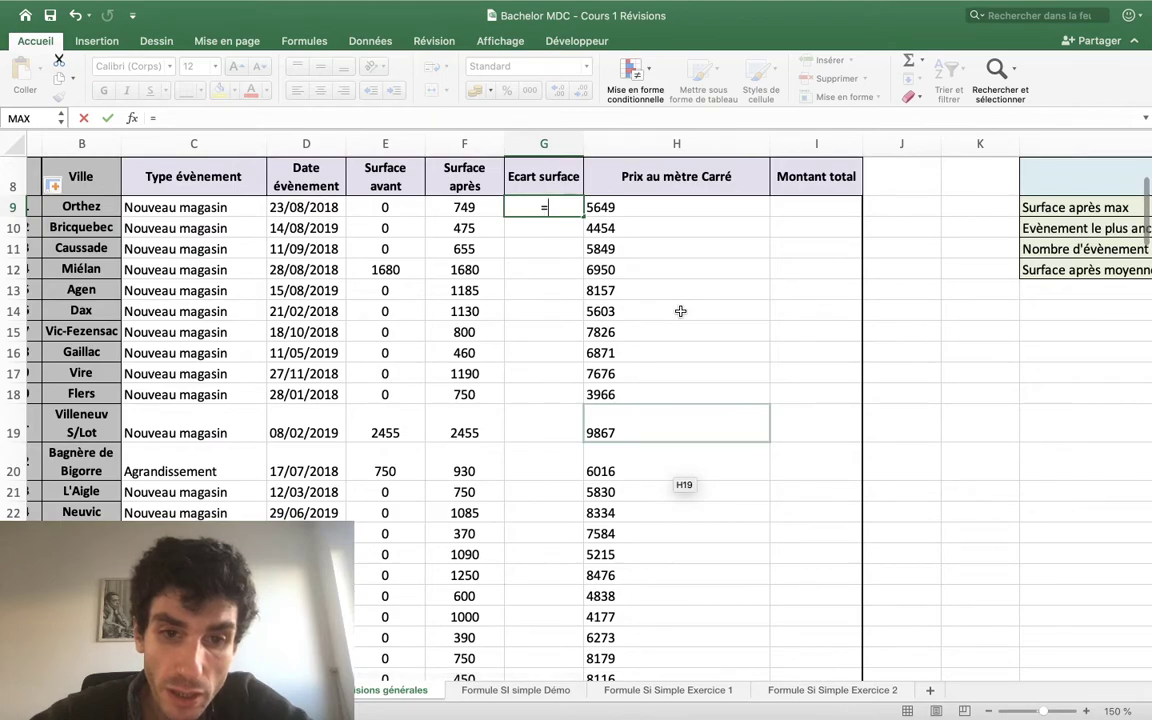
pyautogui.scroll(5, 680, 311)
pyautogui.hscroll(-2, 680, 311)
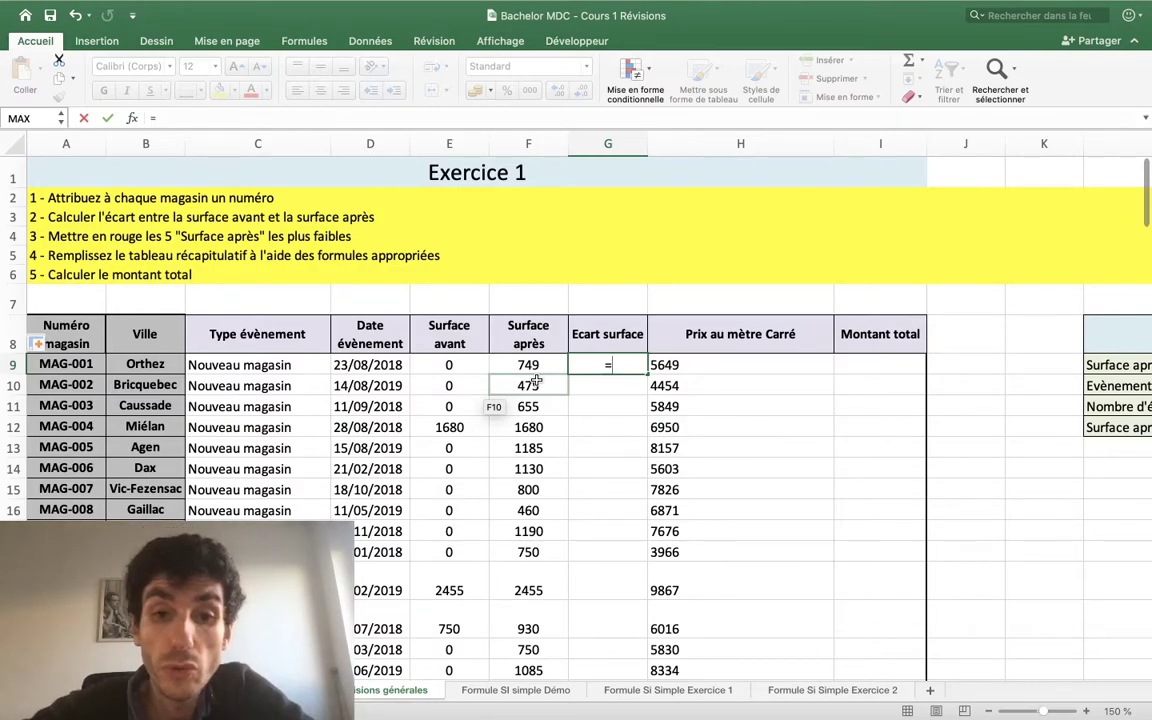
pyautogui.click(524, 364)
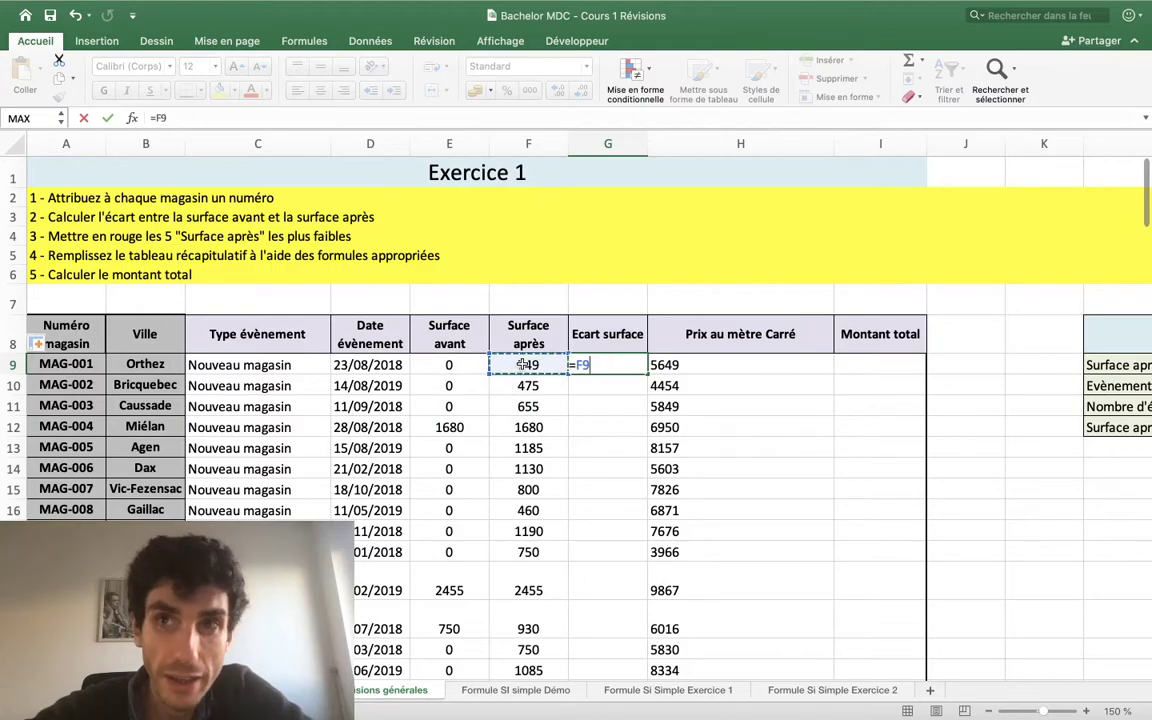
pyautogui.write('-')
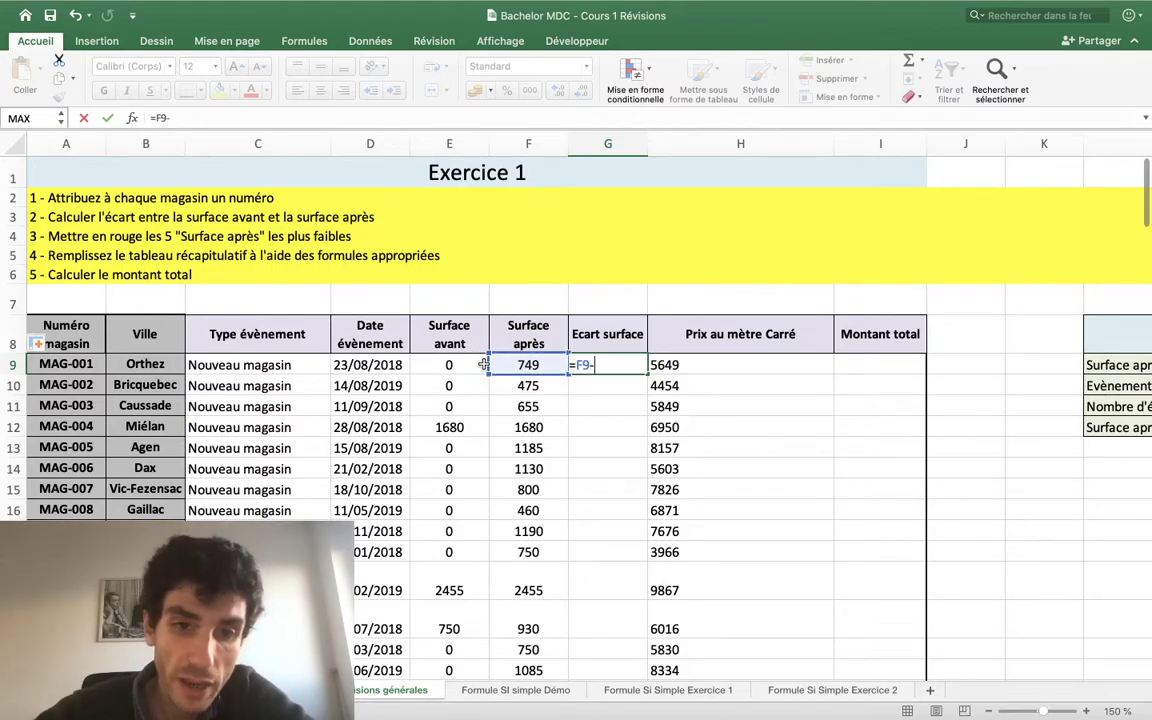
pyautogui.click(451, 366)
pyautogui.press('Return')
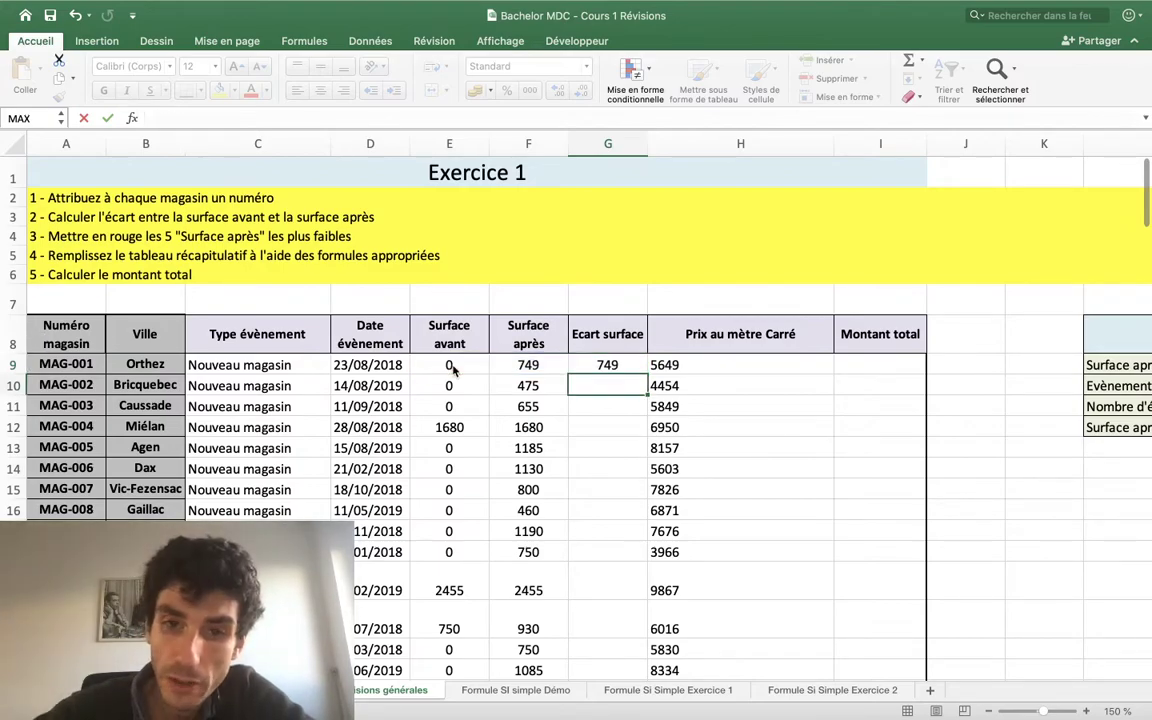
# Reopen G9's formula to verify its F9 and E9 references, leaving it unchanged.
pyautogui.press('Up')
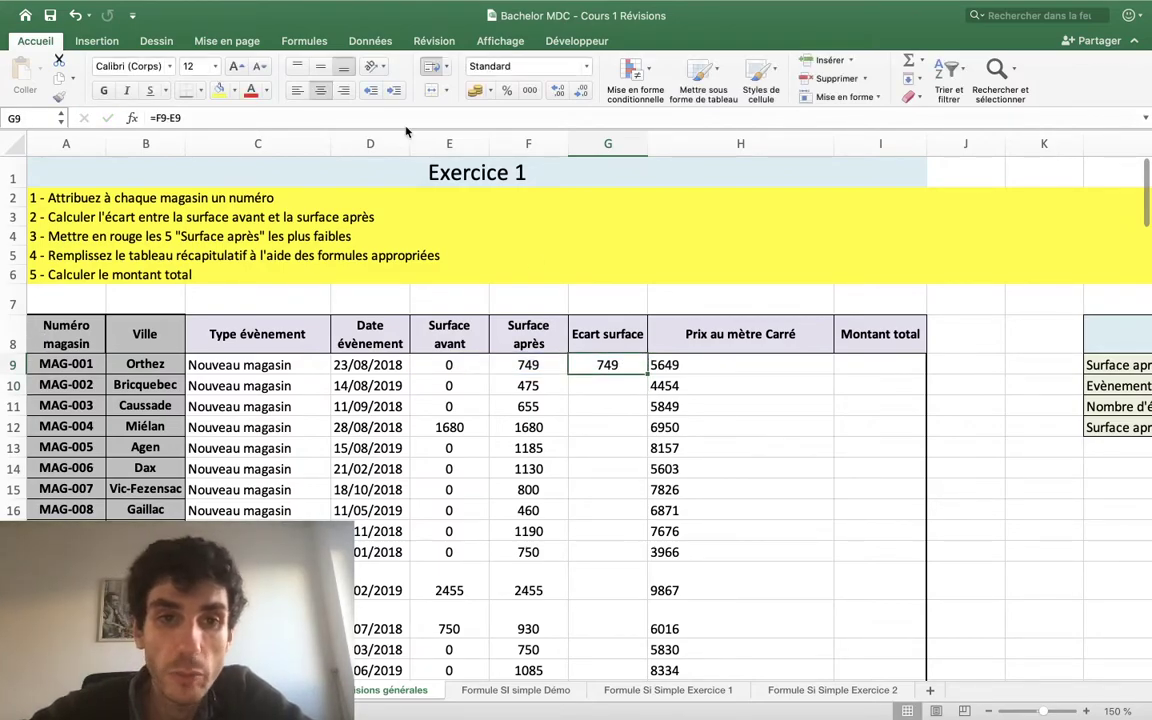
pyautogui.doubleClick(638, 366)
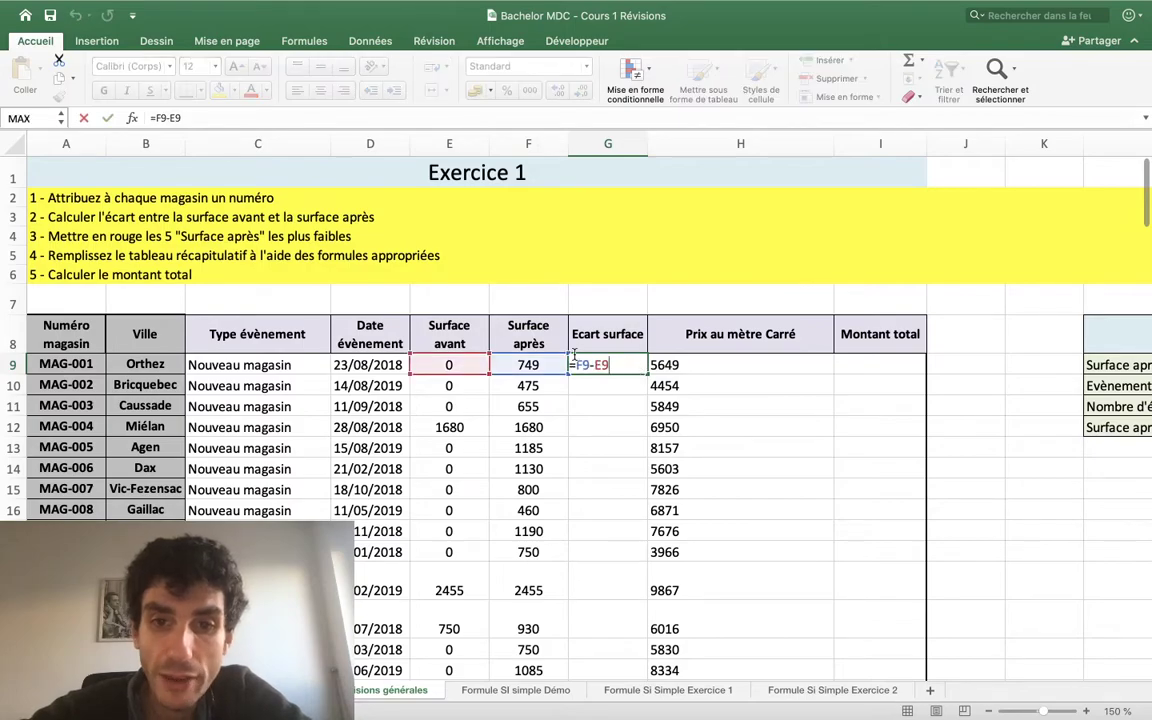
pyautogui.press('Escape')
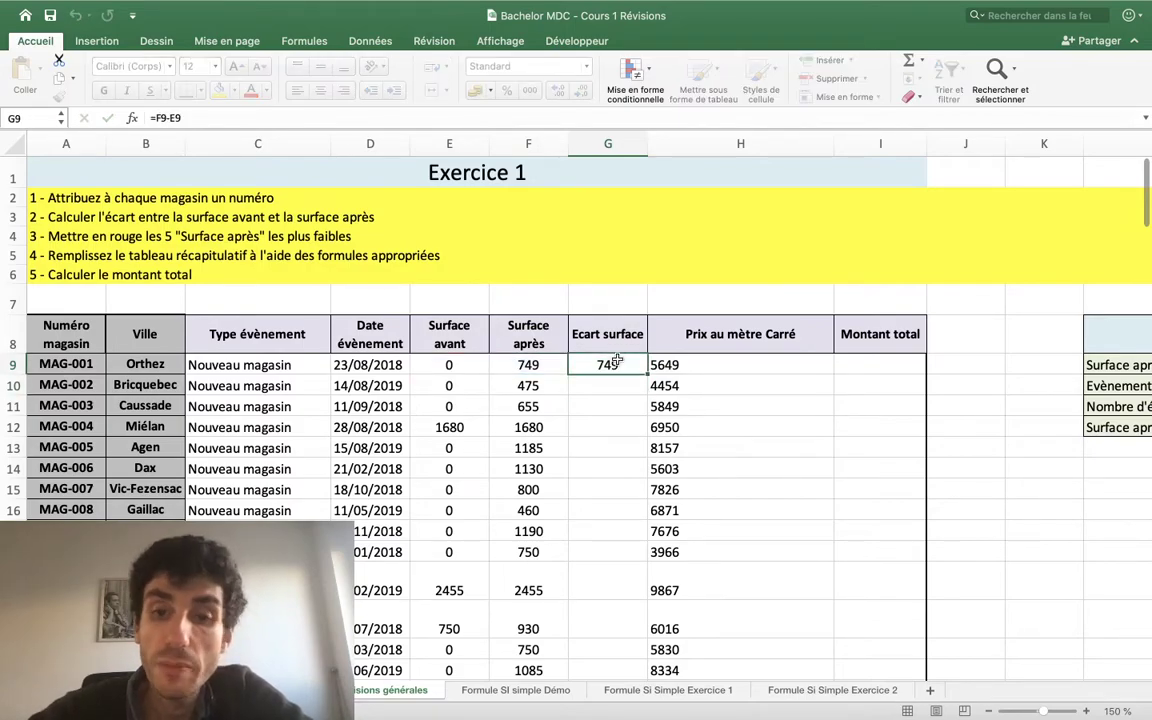
# Copy the =F9-E9 formula down column G, giving 475, 655, 0, 1185 and so on.
pyautogui.doubleClick(645, 372)
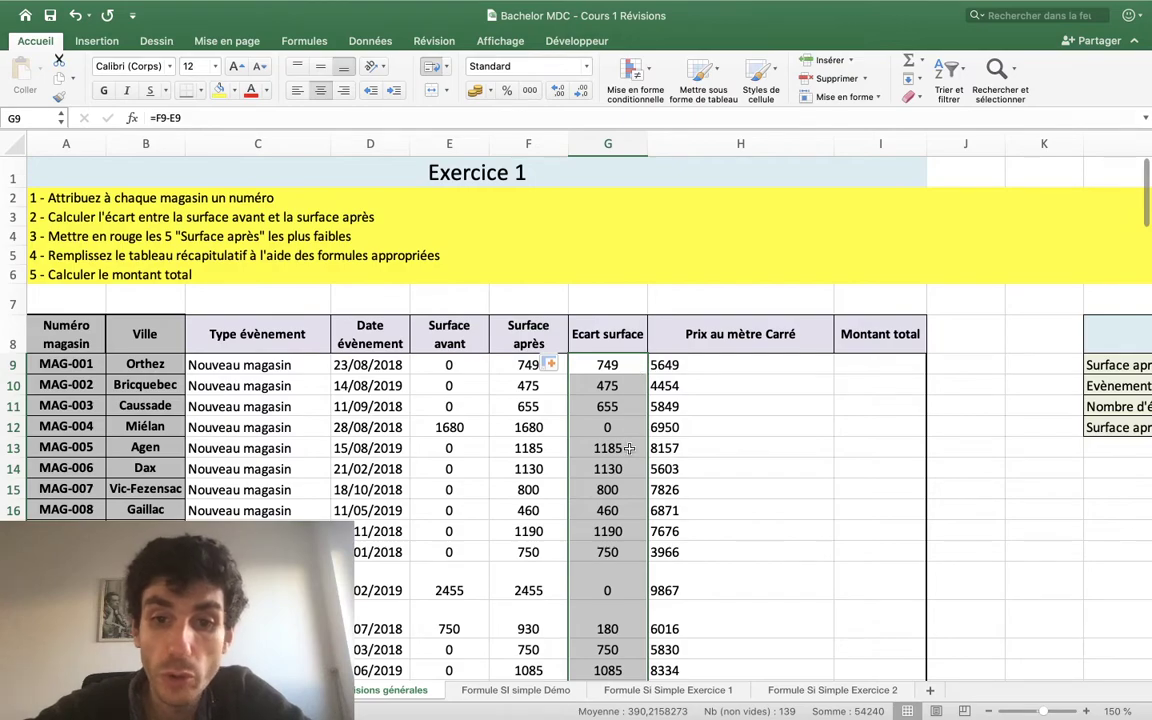
pyautogui.scroll(-2, 628, 448)
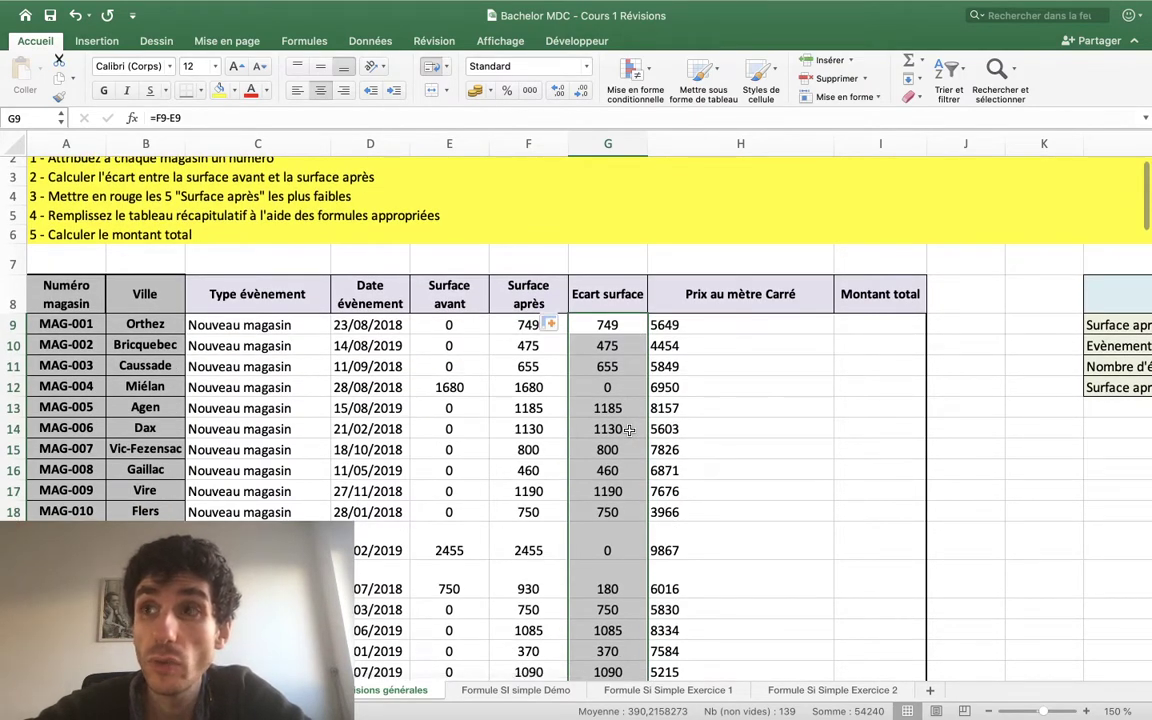
pyautogui.scroll(2, 171, 283)
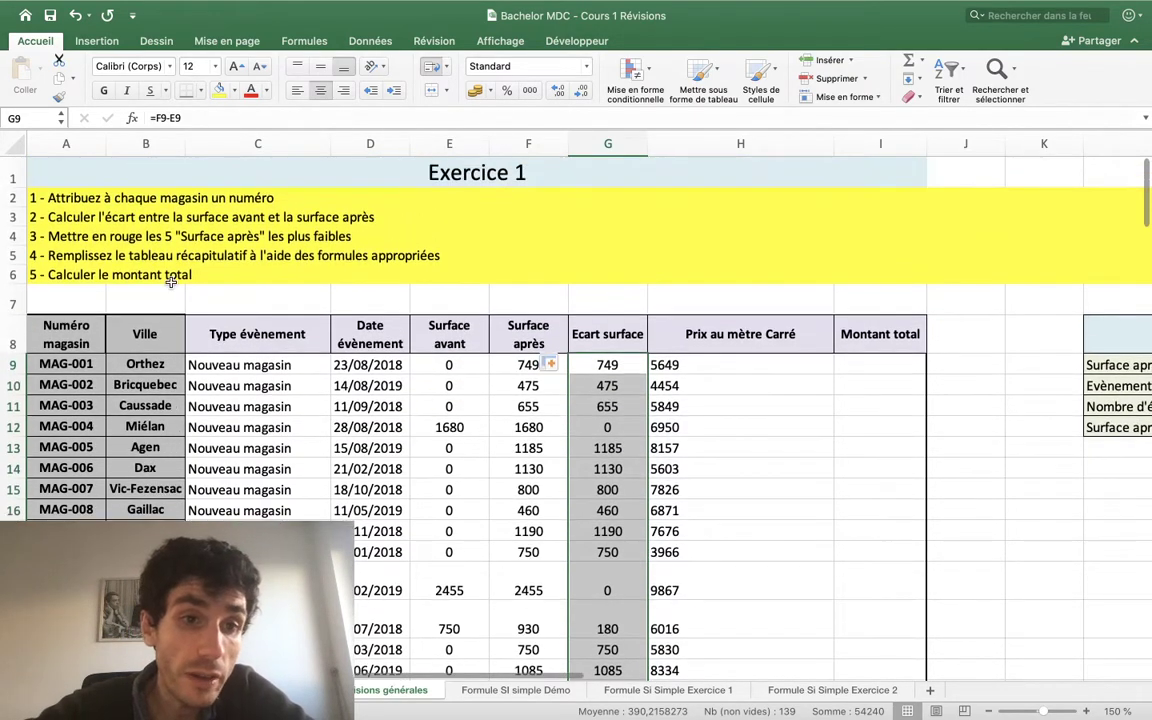
pyautogui.scroll(-1, 180, 300)
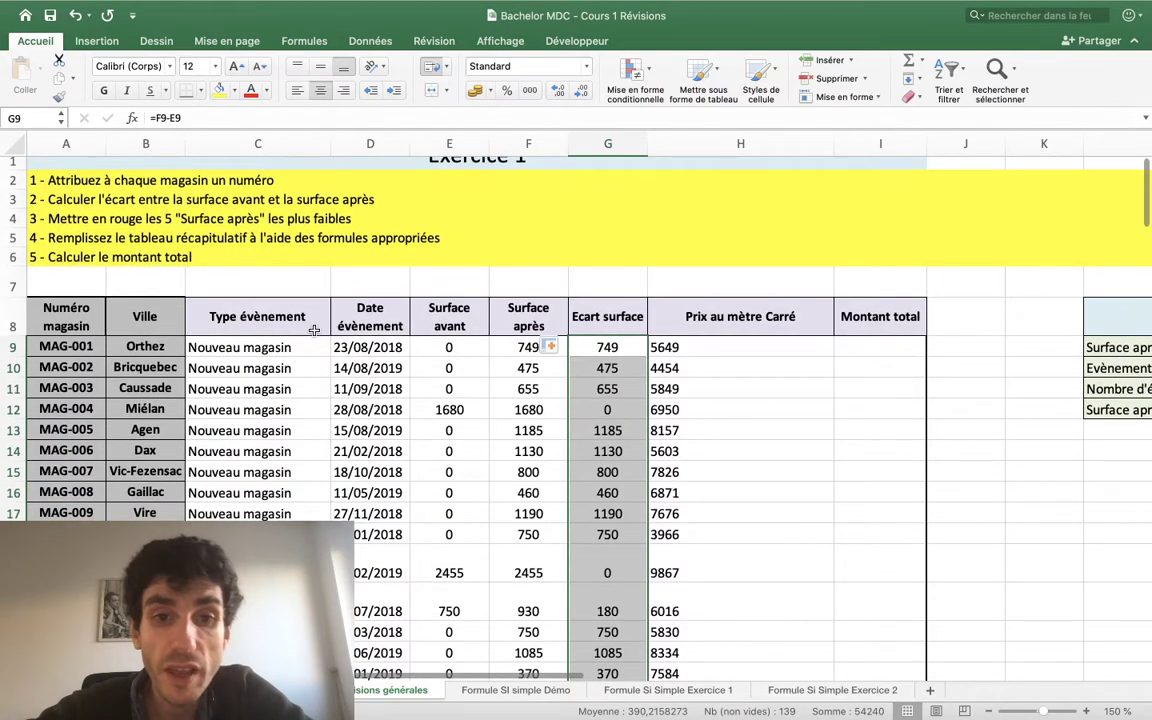
pyautogui.scroll(-3, 314, 330)
pyautogui.scroll(1, 314, 330)
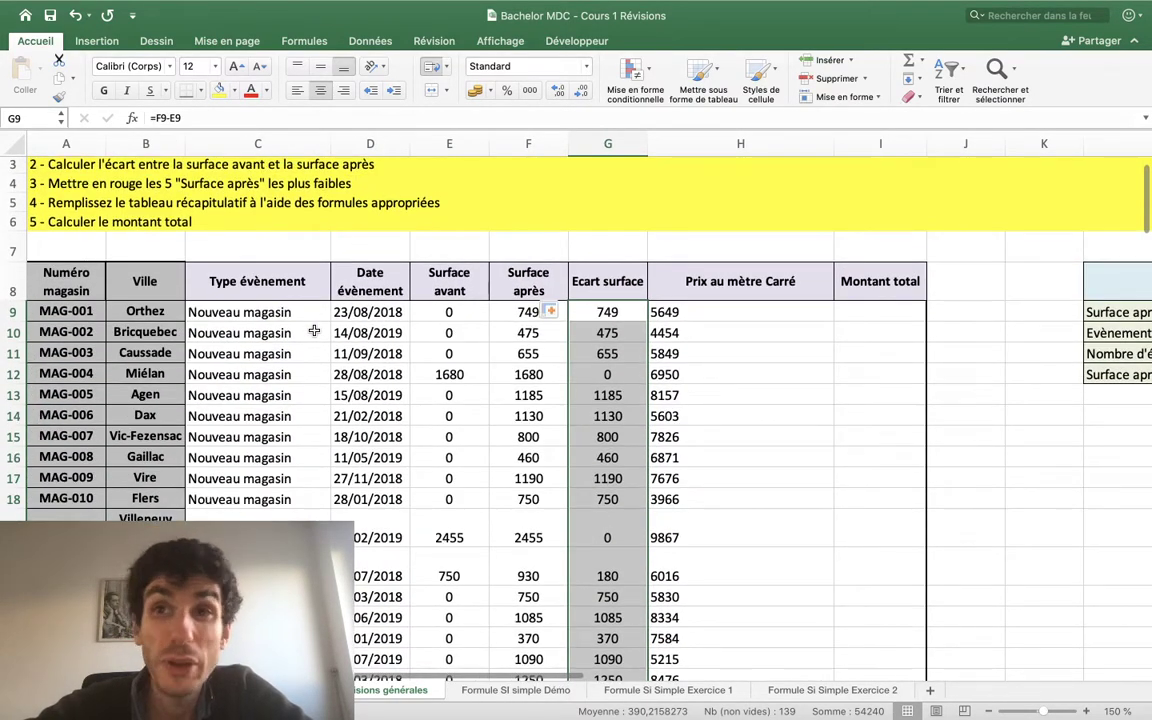
pyautogui.click(528, 312)
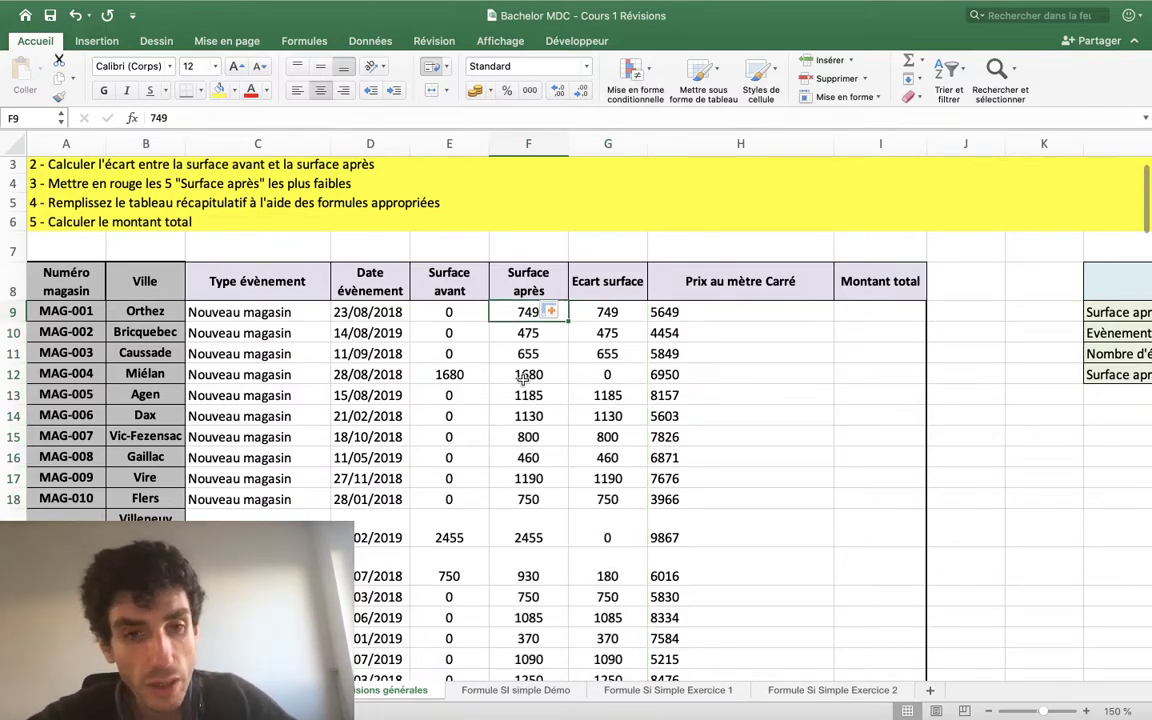
# Select the Surface après values from F9 down to the end of the column.
pyautogui.hotkey('ctrl', 'shift', 'Down')
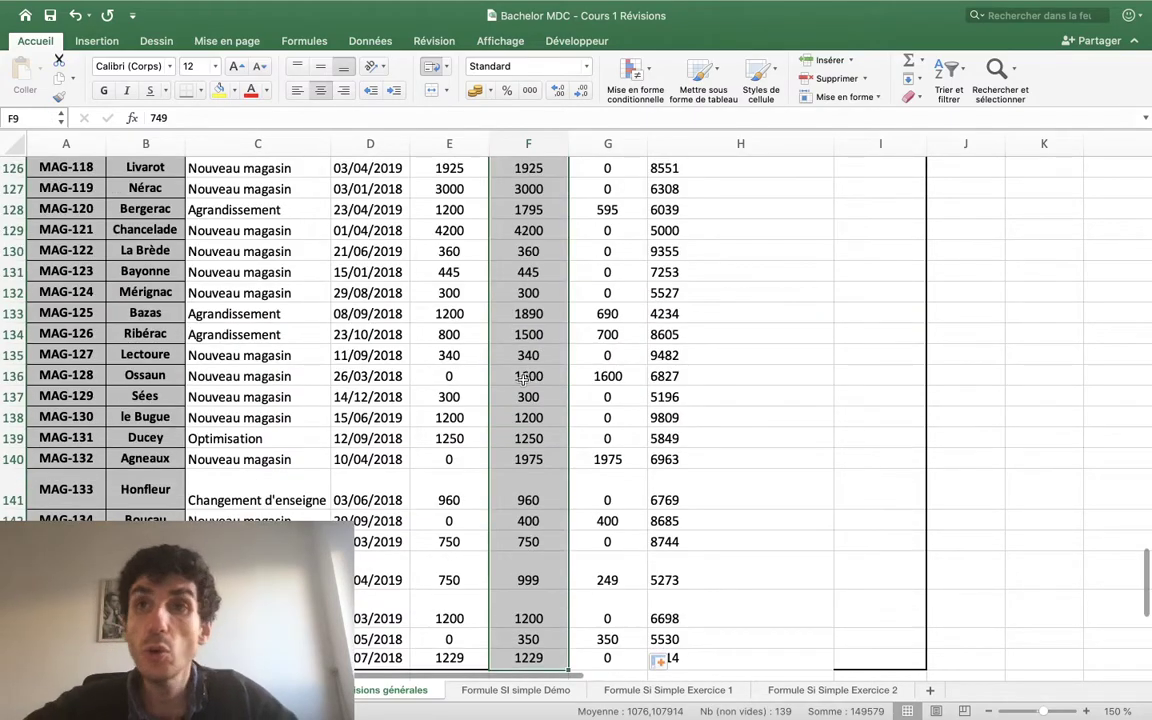
pyautogui.scroll(15, 522, 378)
pyautogui.scroll(10, 522, 378)
pyautogui.scroll(3, 522, 380)
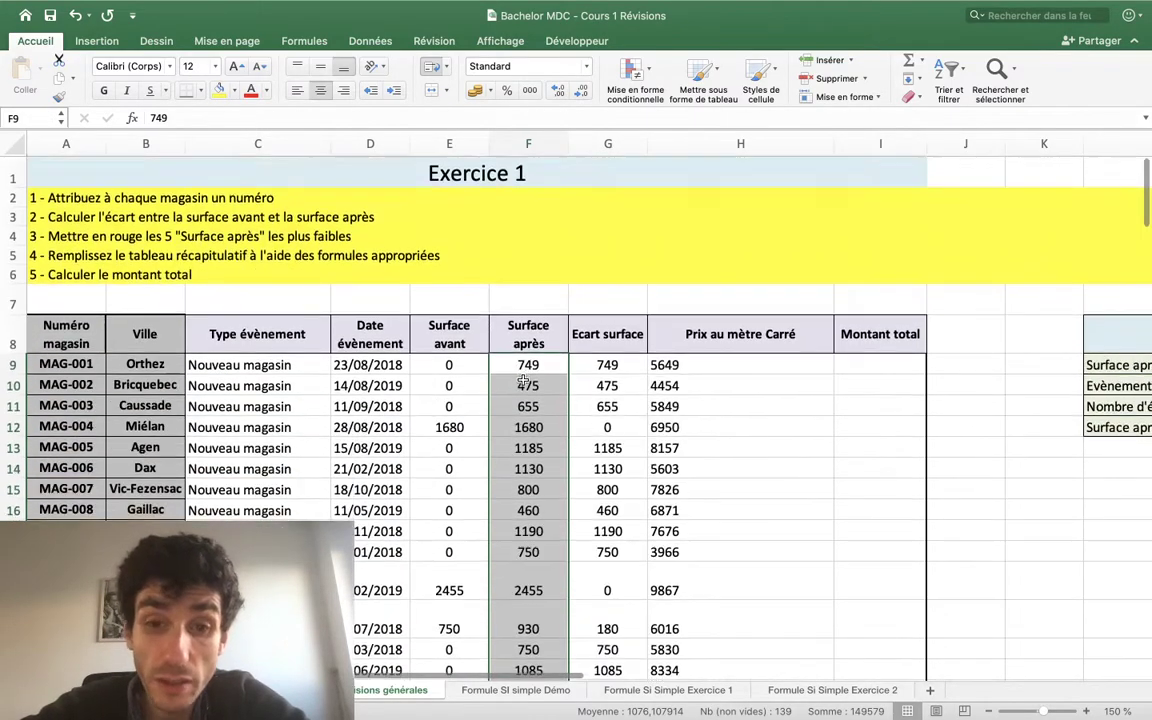
pyautogui.scroll(-5, 522, 380)
pyautogui.scroll(-5, 523, 375)
pyautogui.scroll(-10, 524, 368)
pyautogui.scroll(-5, 524, 370)
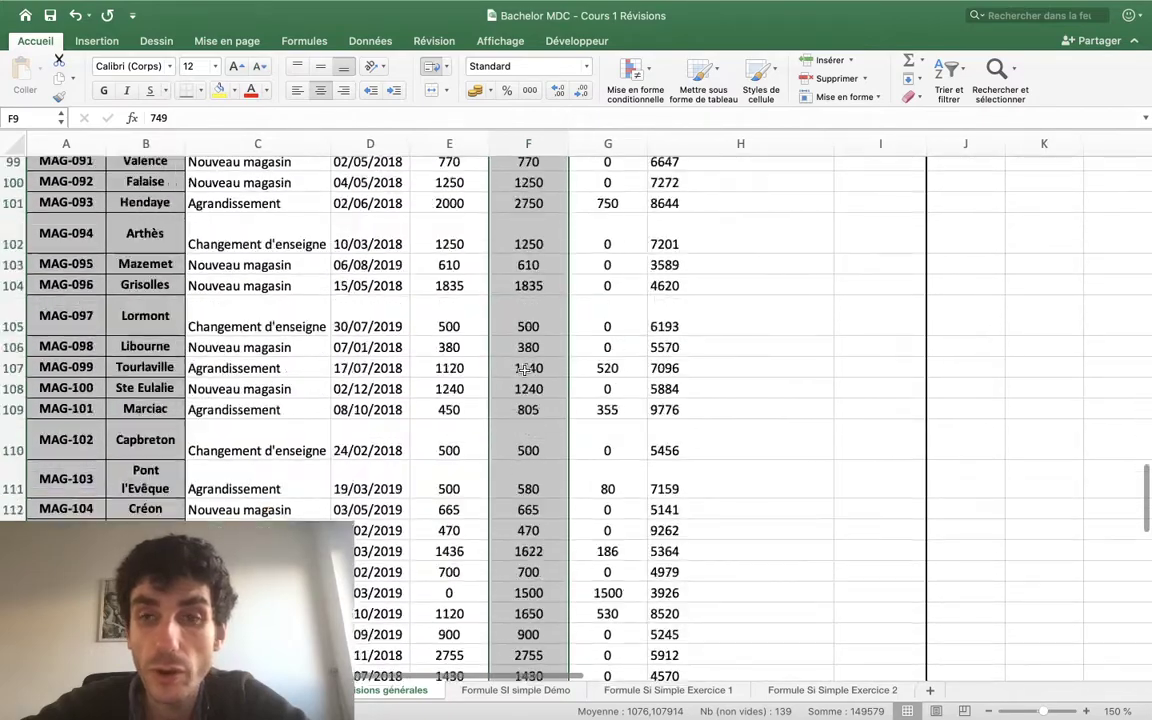
pyautogui.scroll(-7, 524, 370)
pyautogui.scroll(15, 524, 370)
pyautogui.scroll(15, 524, 372)
pyautogui.scroll(10, 524, 372)
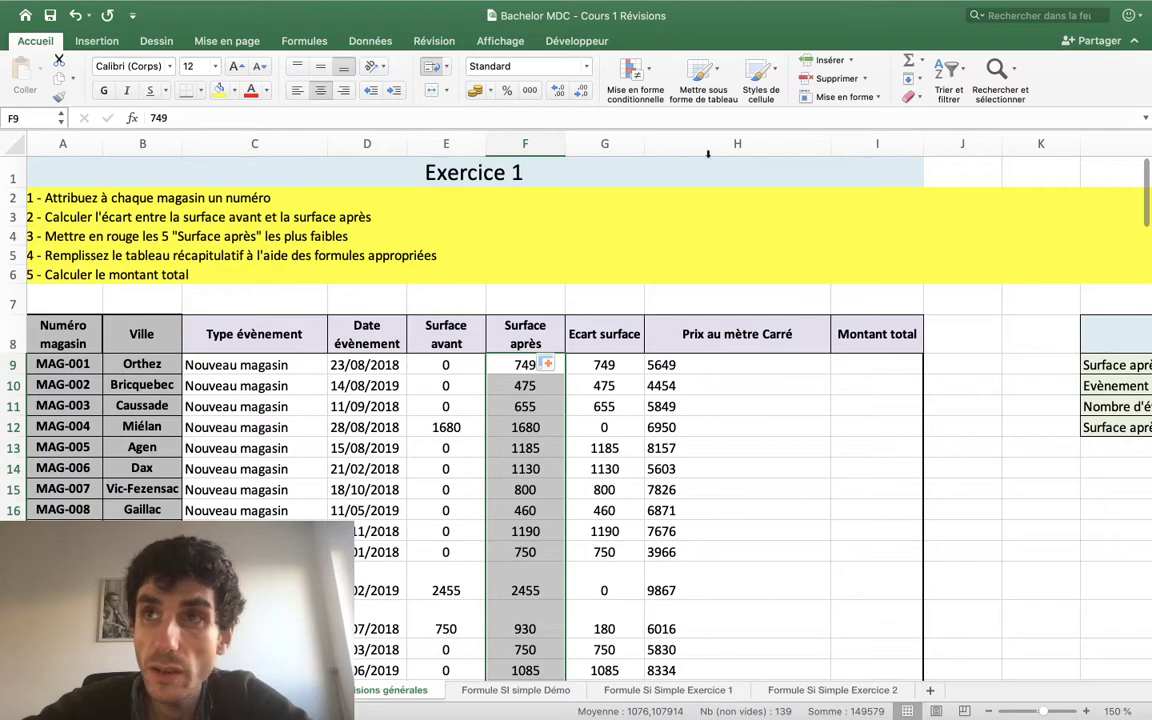
# Add a bottom-values conditional format highlighting the 5 lowest values in light red.
pyautogui.click(648, 80)
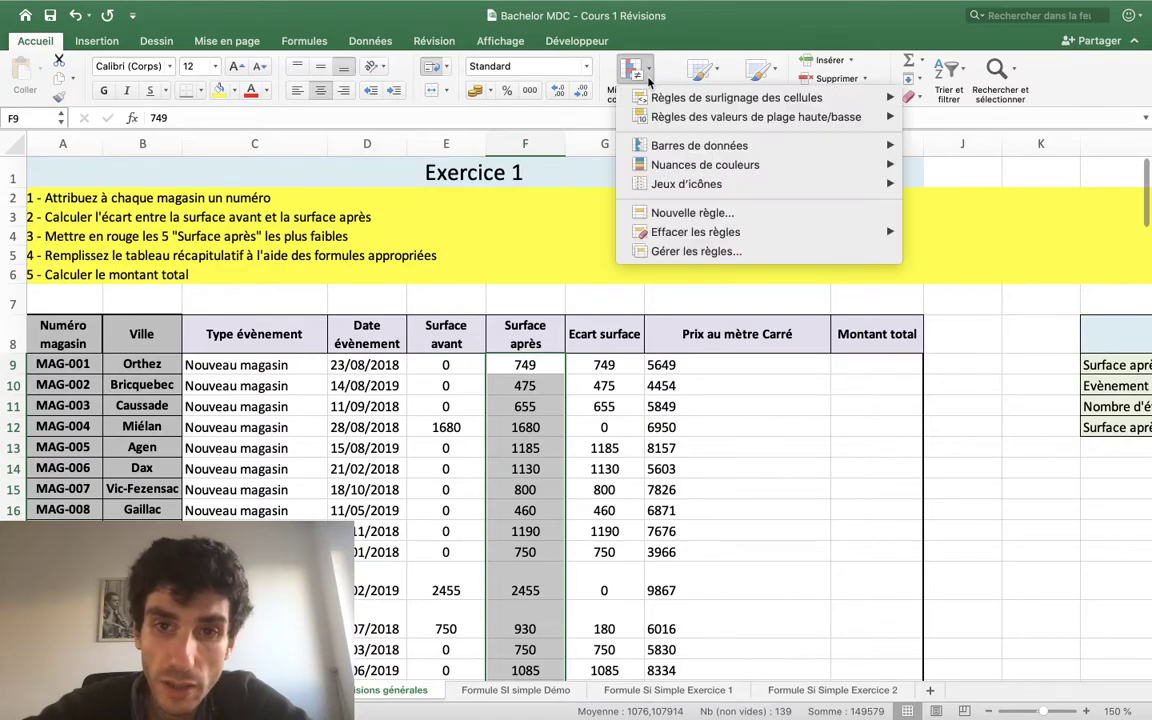
pyautogui.moveTo(659, 100)
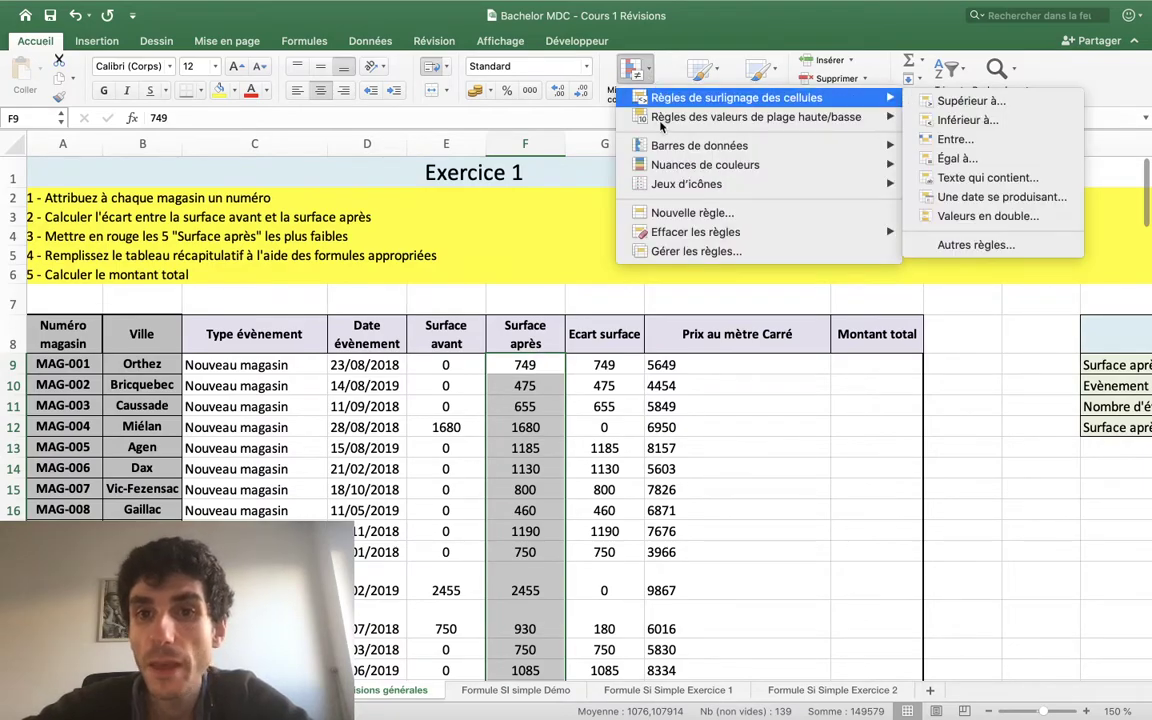
pyautogui.moveTo(662, 124)
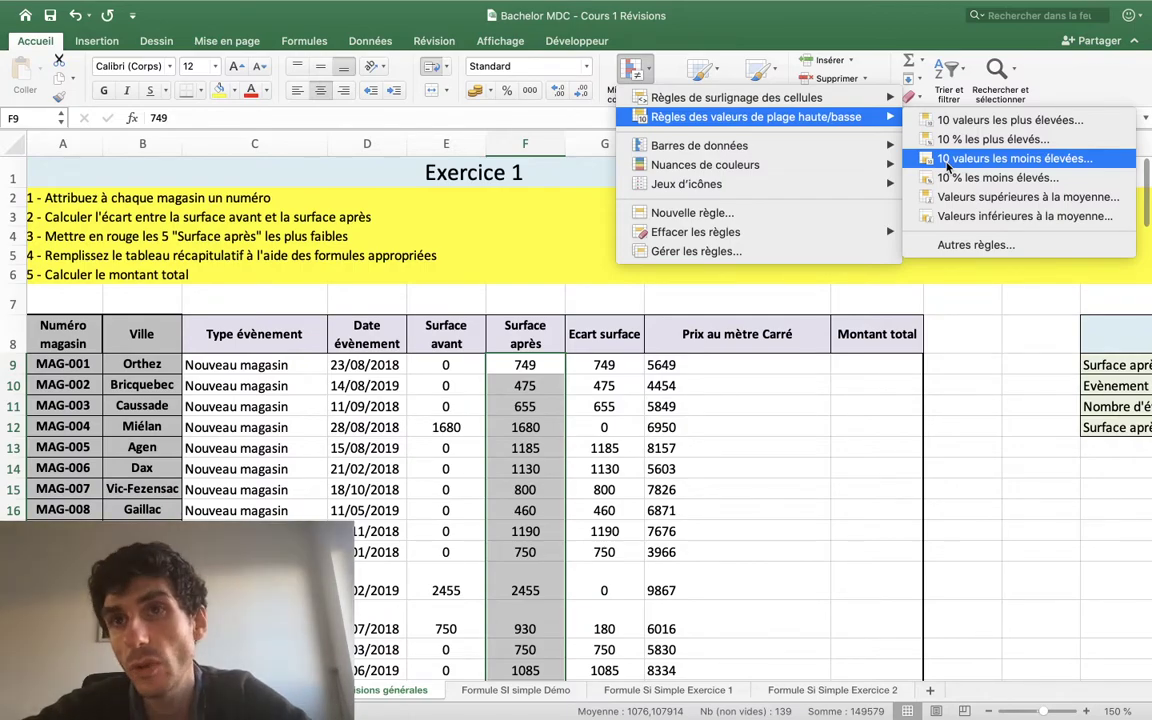
pyautogui.click(948, 167)
pyautogui.write('5')
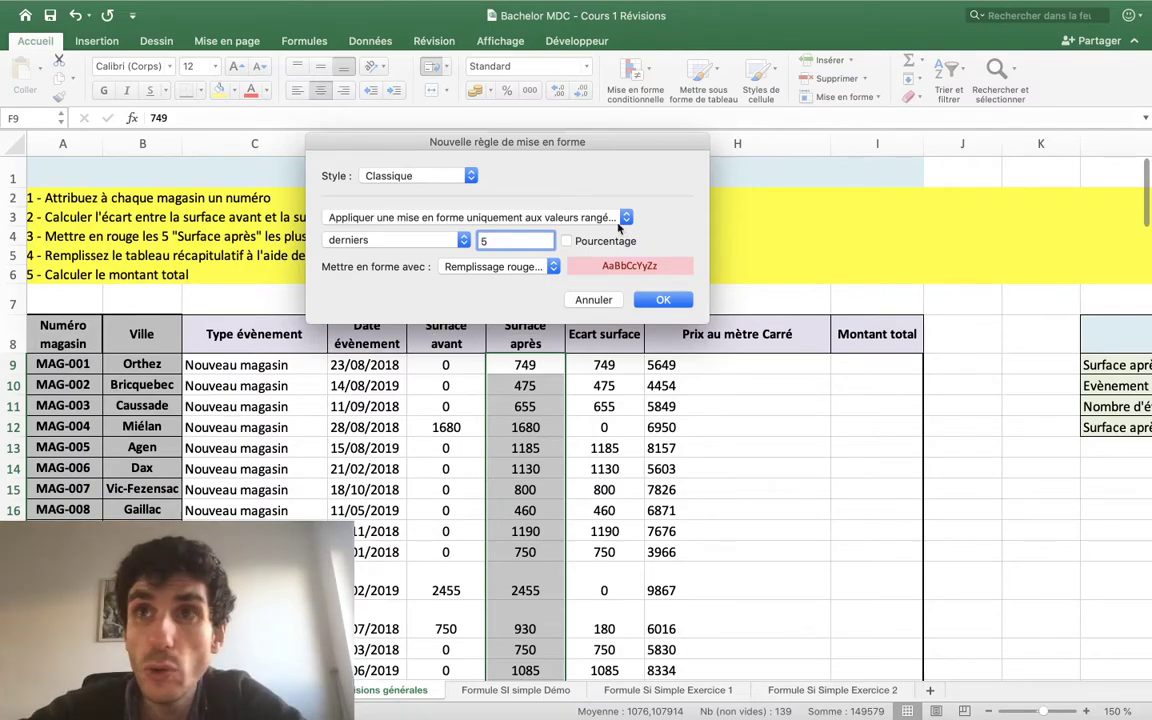
pyautogui.click(665, 300)
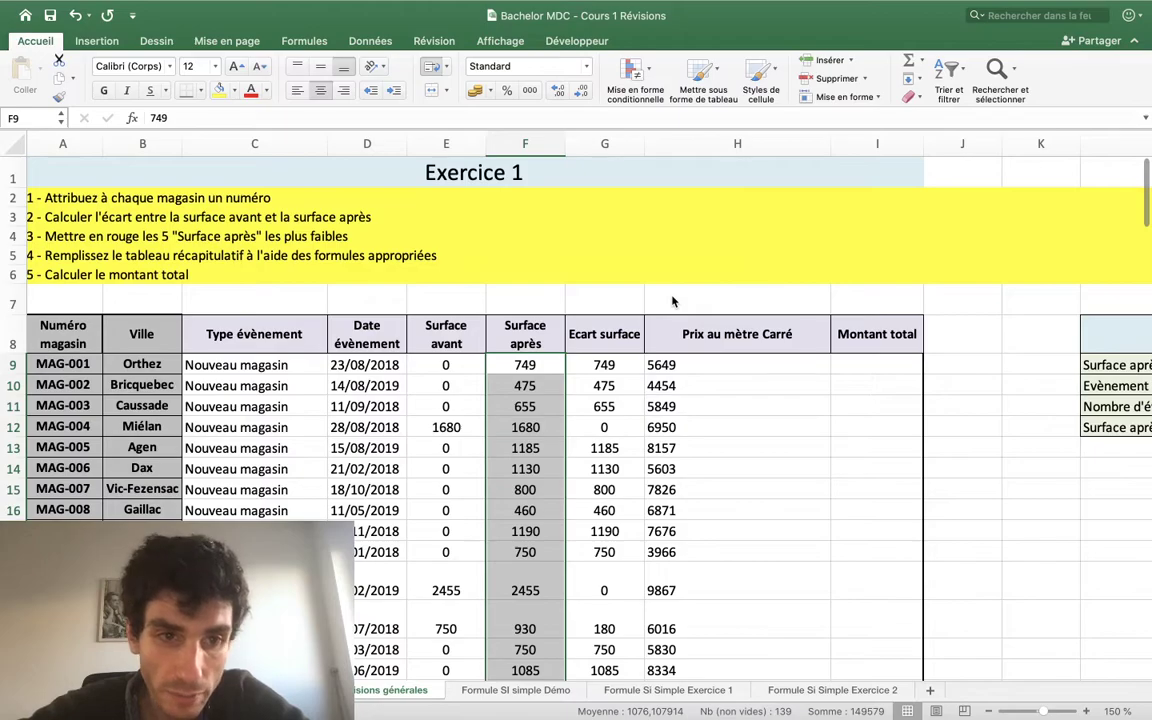
pyautogui.scroll(-4, 666, 485)
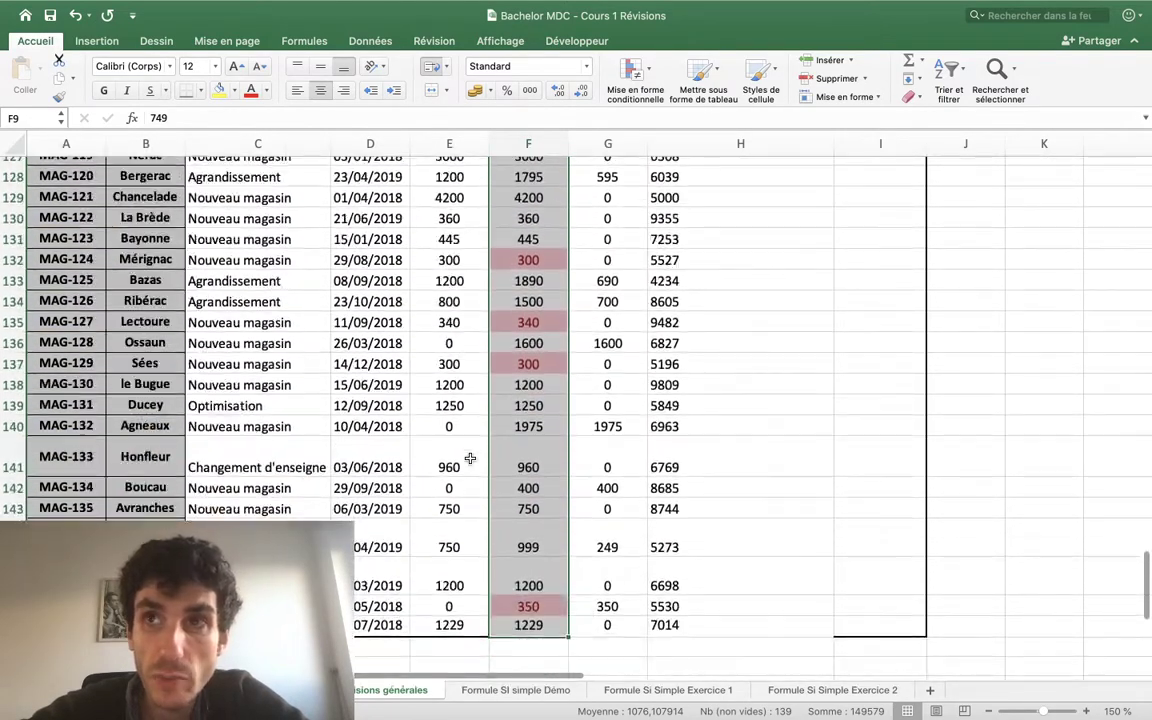
pyautogui.scroll(10, 469, 459)
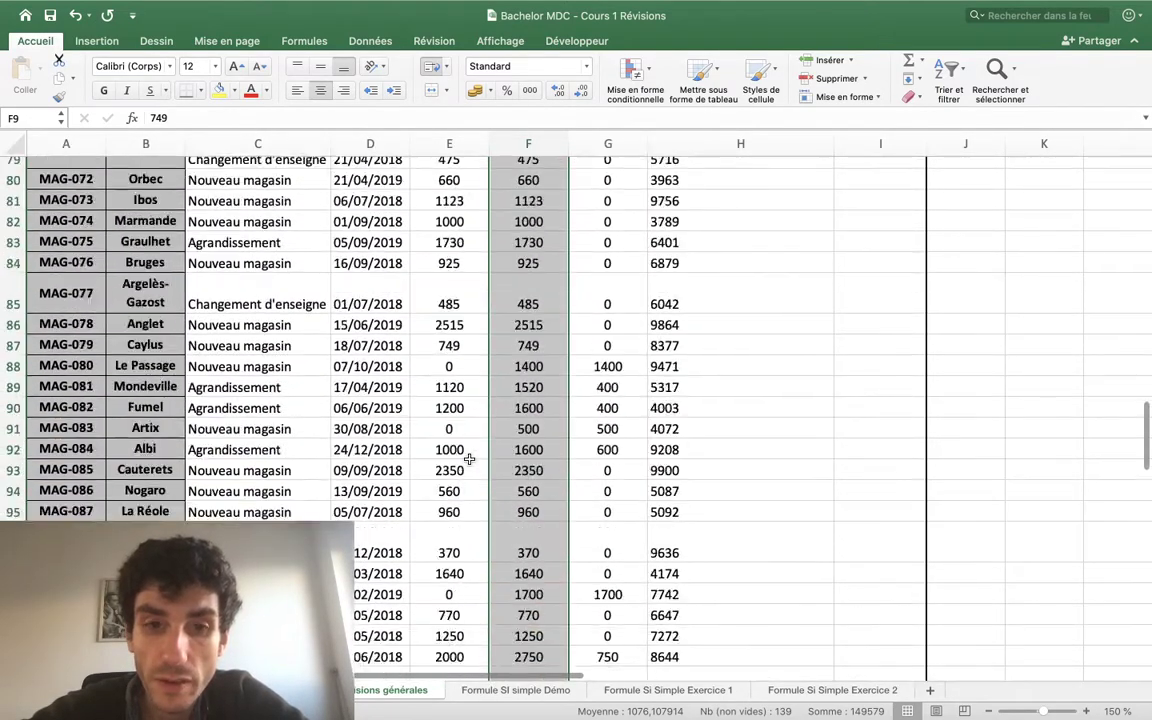
pyautogui.scroll(8, 469, 459)
pyautogui.scroll(7, 469, 459)
pyautogui.scroll(9, 469, 459)
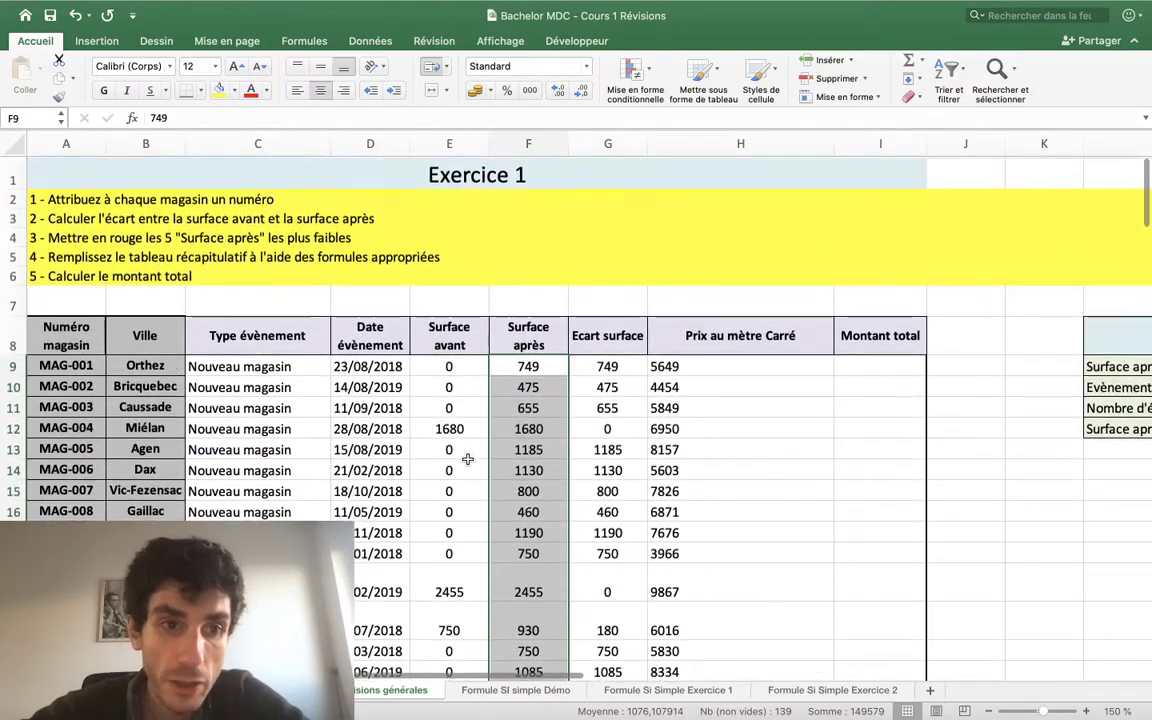
pyautogui.click(80, 256)
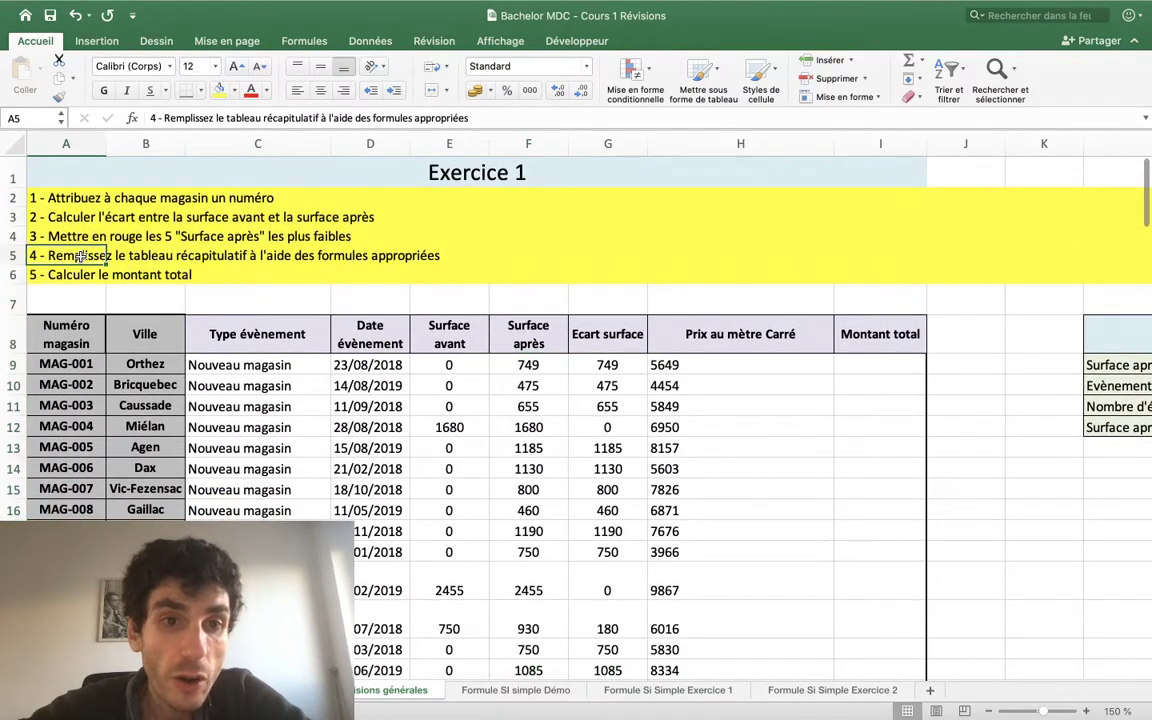
pyautogui.hscroll(1, 80, 256)
pyautogui.hscroll(2, 80, 256)
pyautogui.hscroll(2, 80, 256)
pyautogui.hscroll(5, 80, 256)
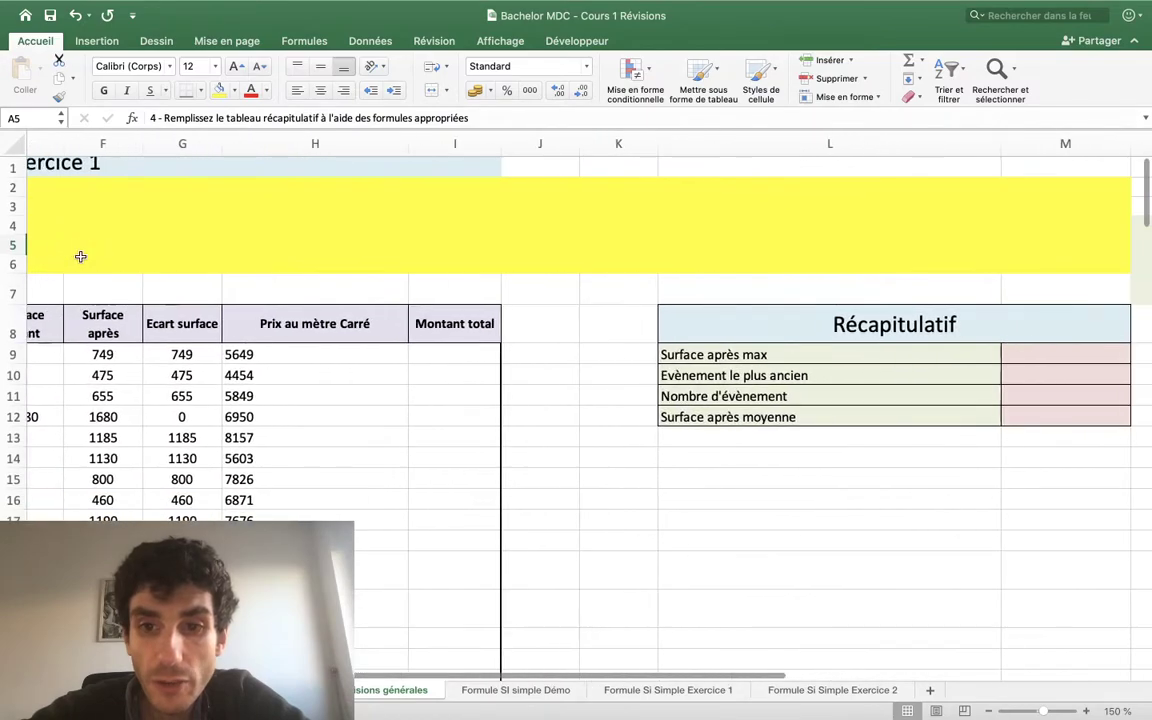
pyautogui.hscroll(1, 80, 256)
pyautogui.scroll(-2, 80, 256)
pyautogui.hscroll(1, 80, 256)
pyautogui.hscroll(-2, 80, 256)
pyautogui.hscroll(-2, 80, 258)
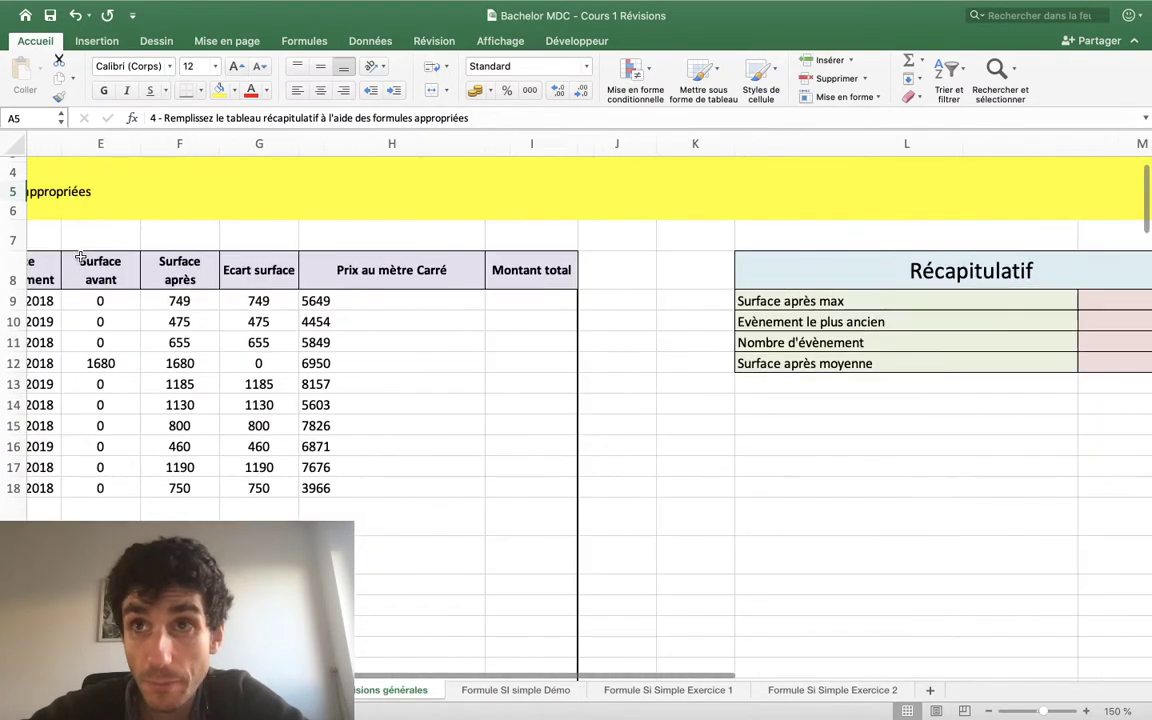
pyautogui.hscroll(2, 80, 256)
pyautogui.hscroll(1, 80, 256)
pyautogui.scroll(1, 80, 256)
pyautogui.hscroll(1, 80, 257)
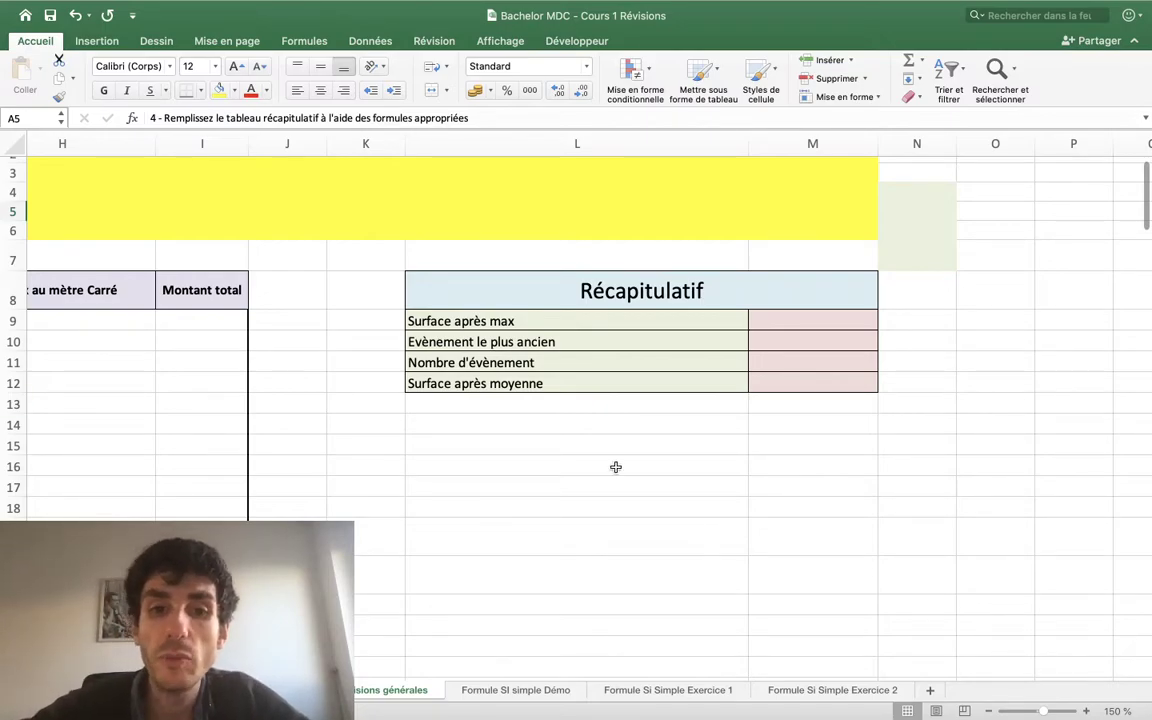
pyautogui.hscroll(-10, 770, 360)
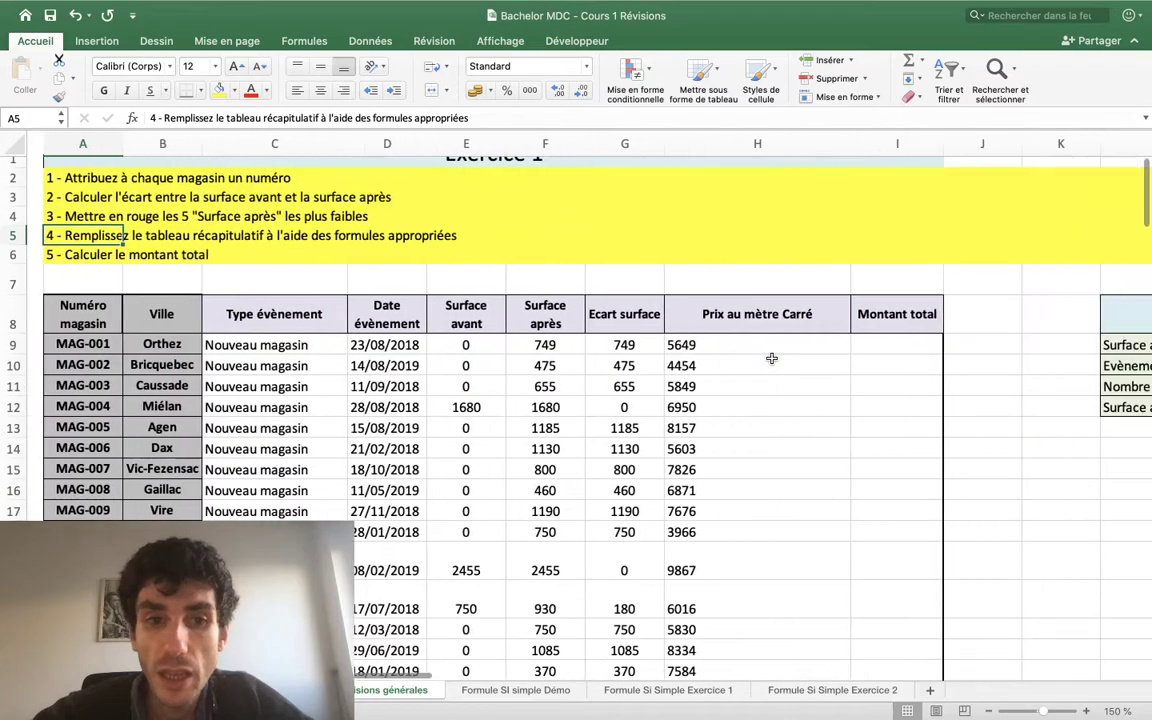
pyautogui.hscroll(1, 771, 358)
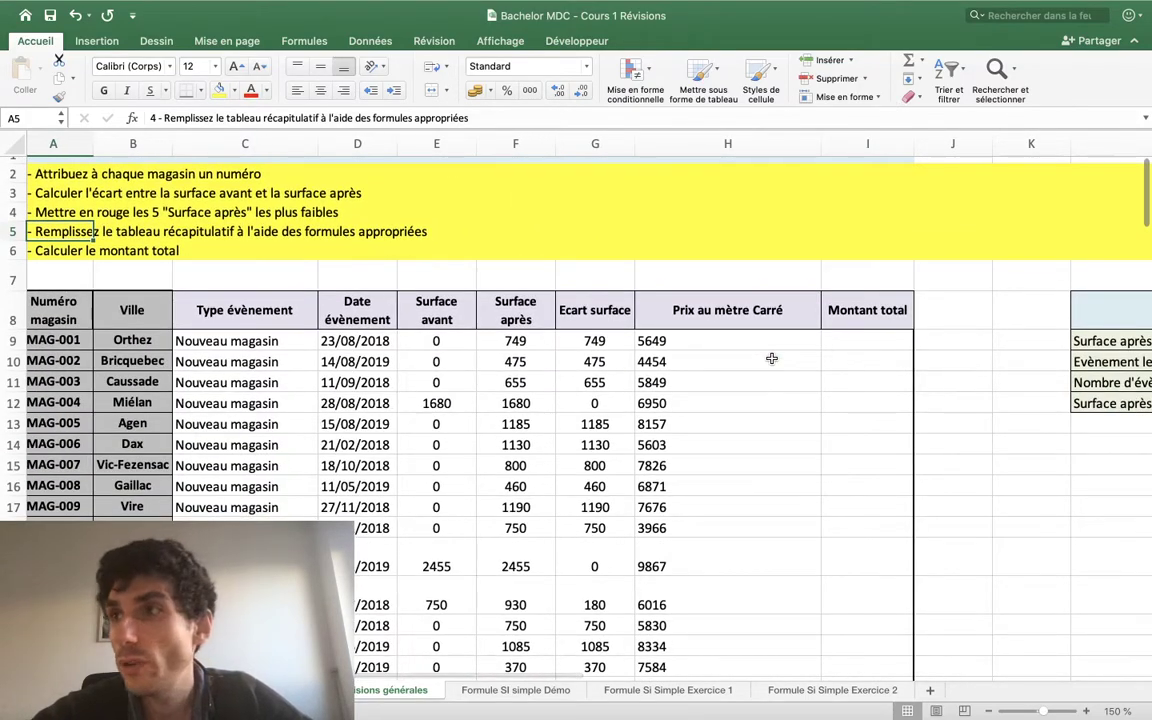
pyautogui.hscroll(10, 771, 358)
pyautogui.hscroll(8, 771, 358)
pyautogui.hscroll(2, 771, 358)
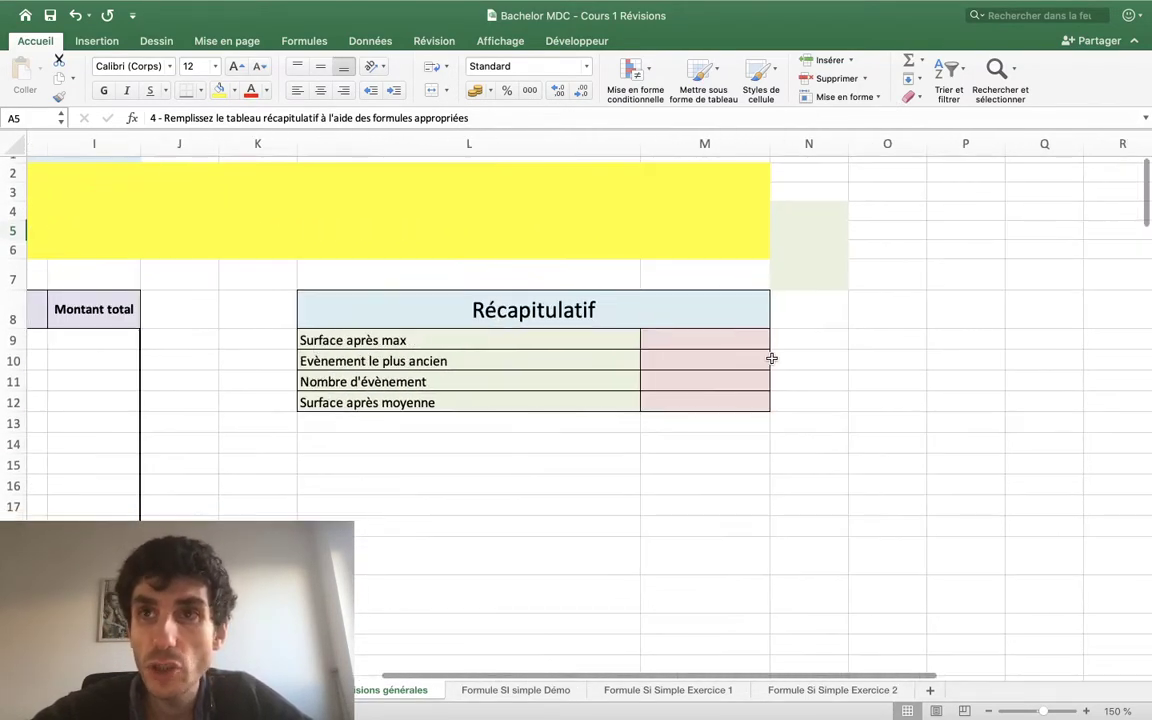
pyautogui.hscroll(-1, 771, 358)
pyautogui.hscroll(-6, 771, 358)
pyautogui.hscroll(-1, 771, 358)
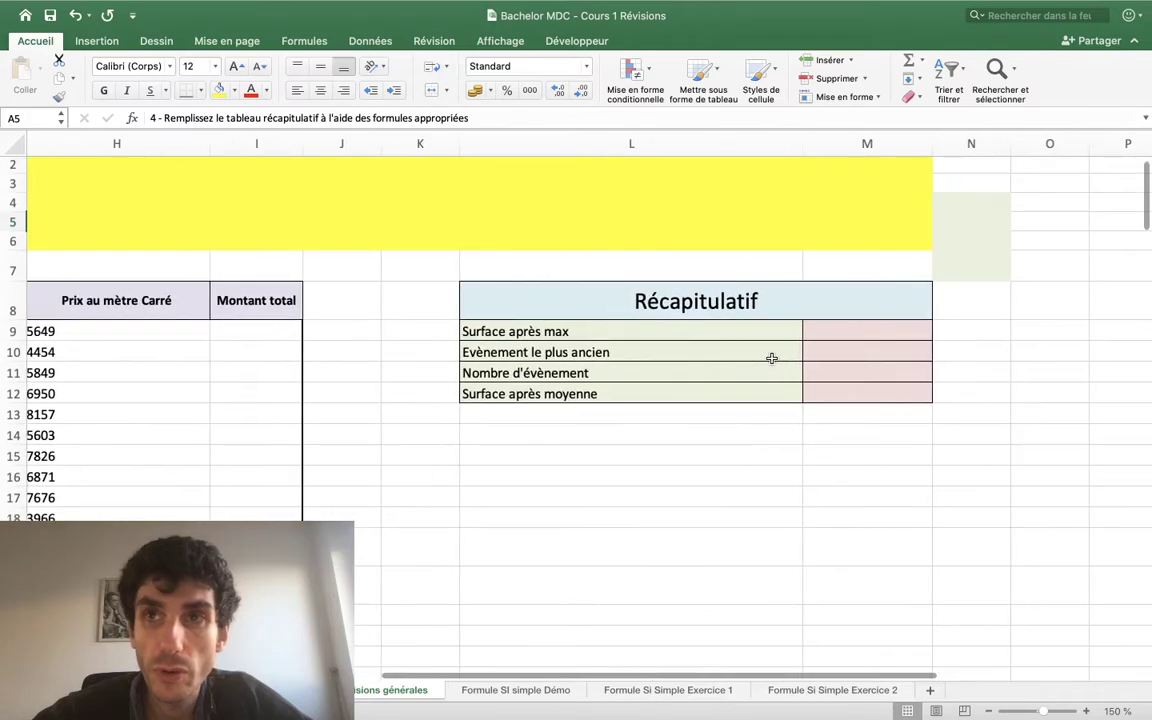
pyautogui.click(798, 331)
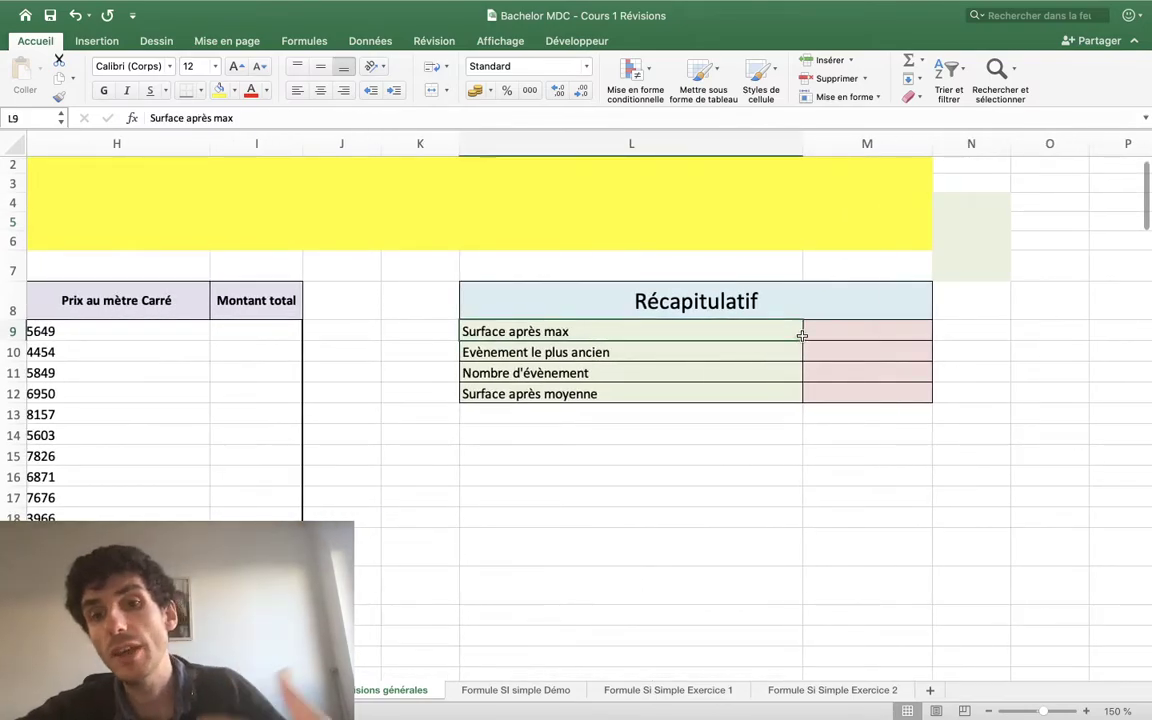
pyautogui.click(803, 334)
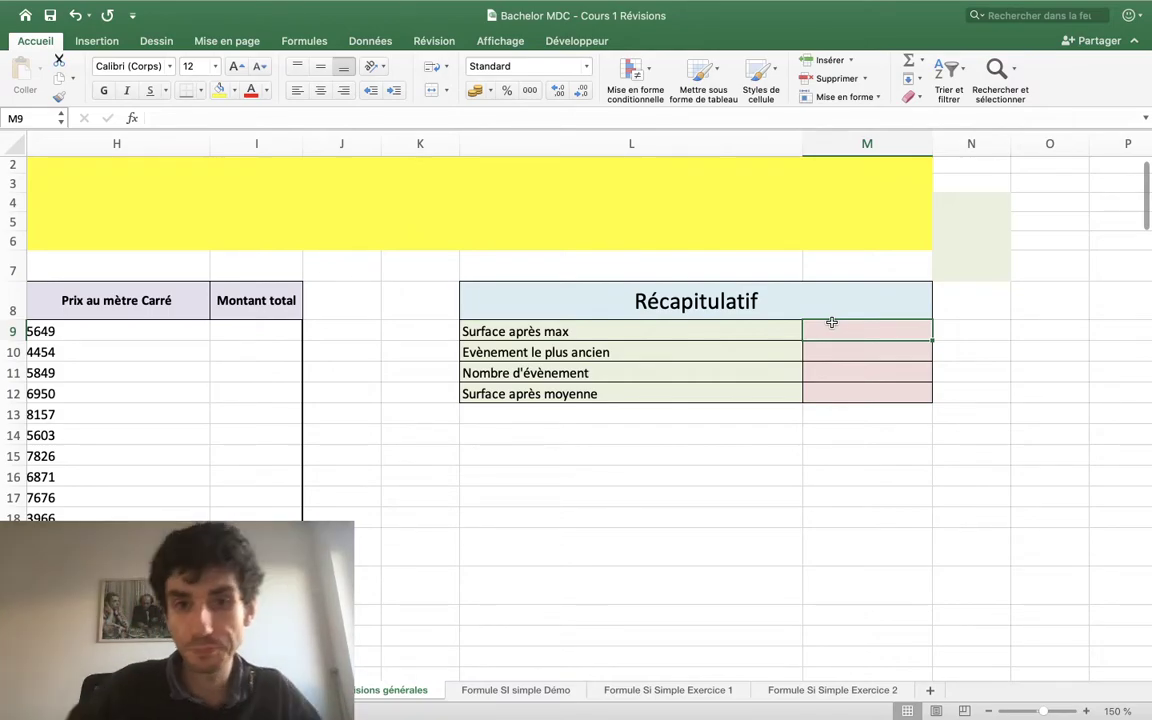
pyautogui.hscroll(-6, 755, 374)
pyautogui.hscroll(4, 755, 374)
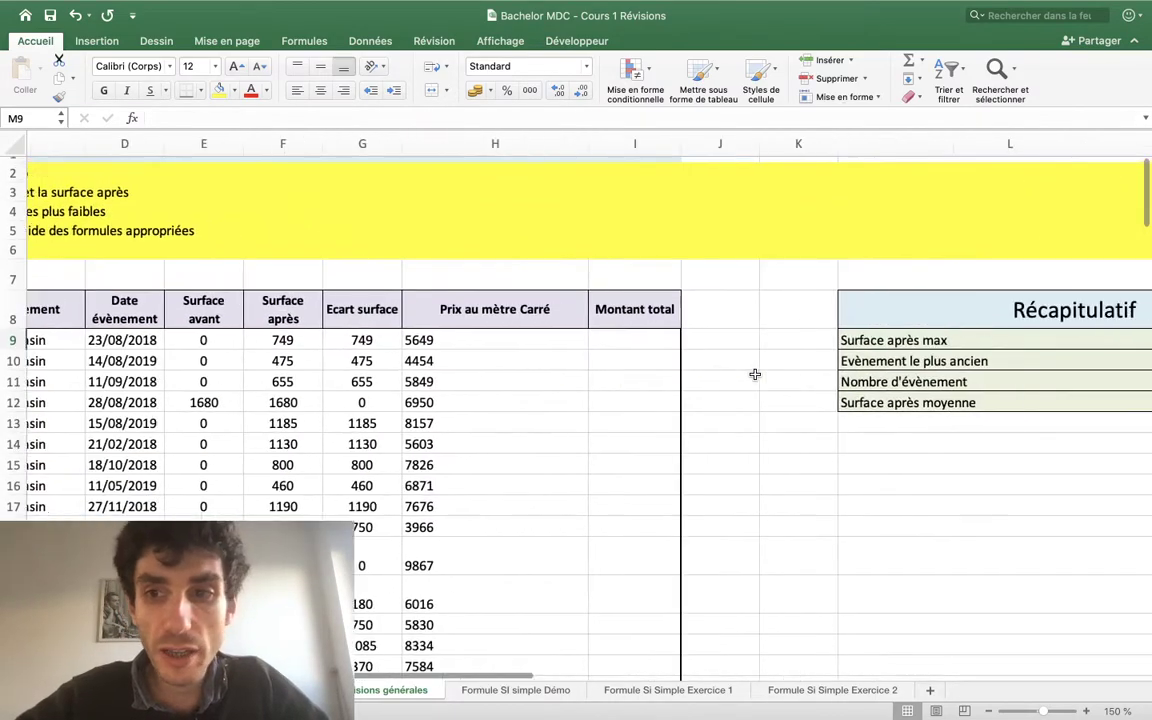
pyautogui.hscroll(2, 755, 374)
pyautogui.hscroll(-6, 755, 374)
pyautogui.hscroll(1, 755, 374)
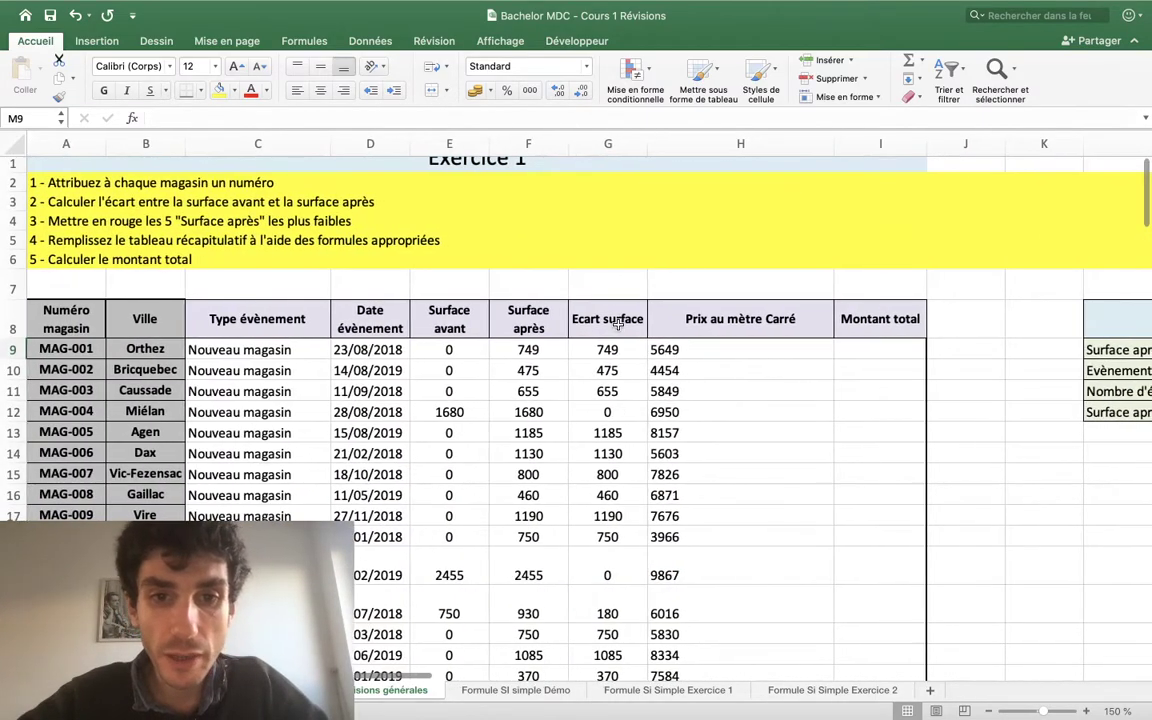
pyautogui.moveTo(543, 355)
pyautogui.mouseDown()
pyautogui.moveTo(648, 632)
pyautogui.moveTo(531, 656)
pyautogui.moveTo(533, 636)
pyautogui.mouseUp()
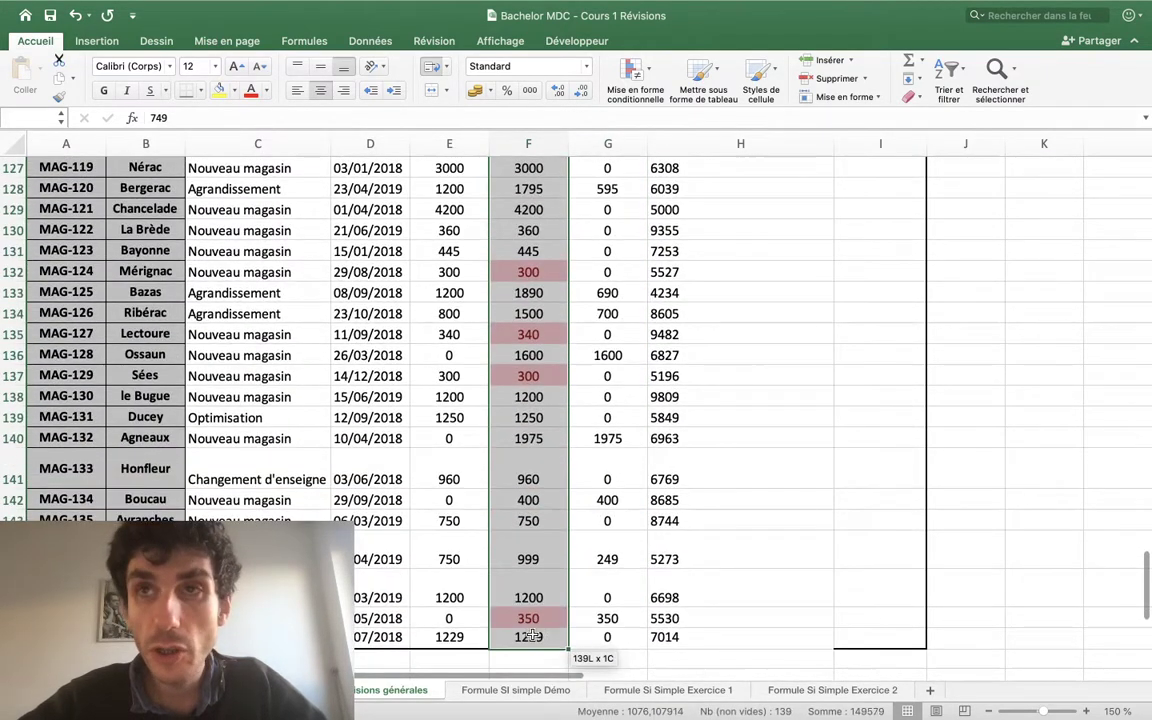
pyautogui.scroll(20, 533, 620)
pyautogui.scroll(15, 535, 580)
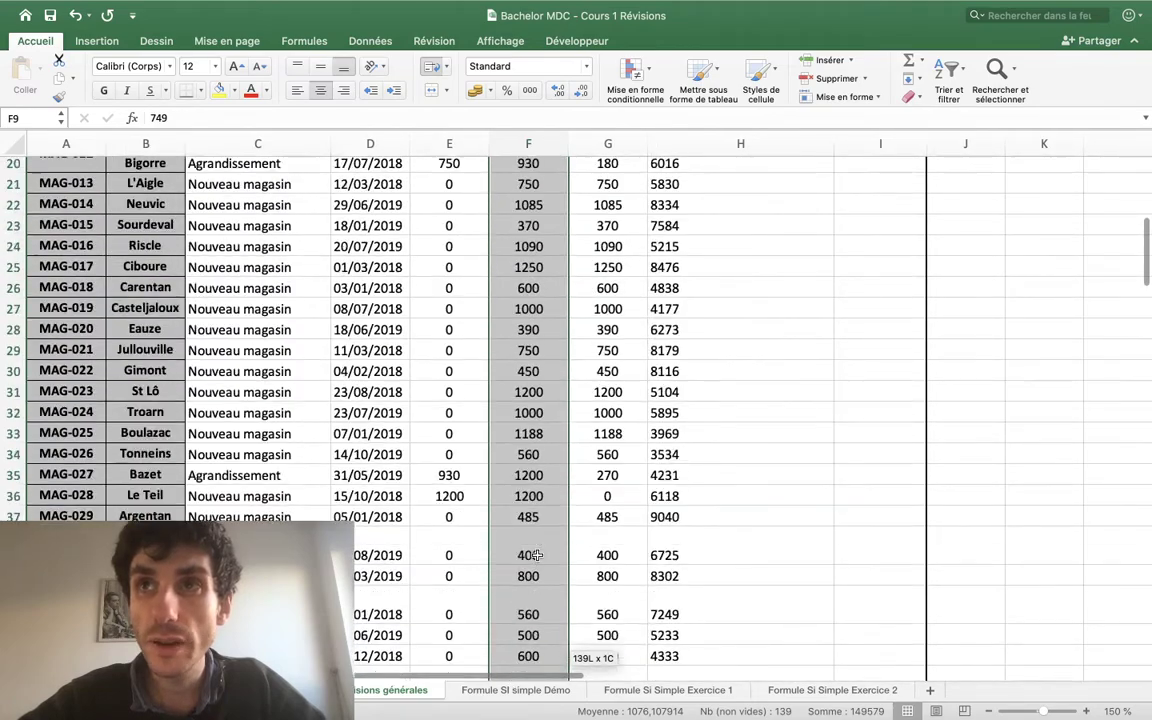
pyautogui.scroll(5, 537, 554)
pyautogui.hscroll(5, 532, 553)
pyautogui.hscroll(3, 902, 314)
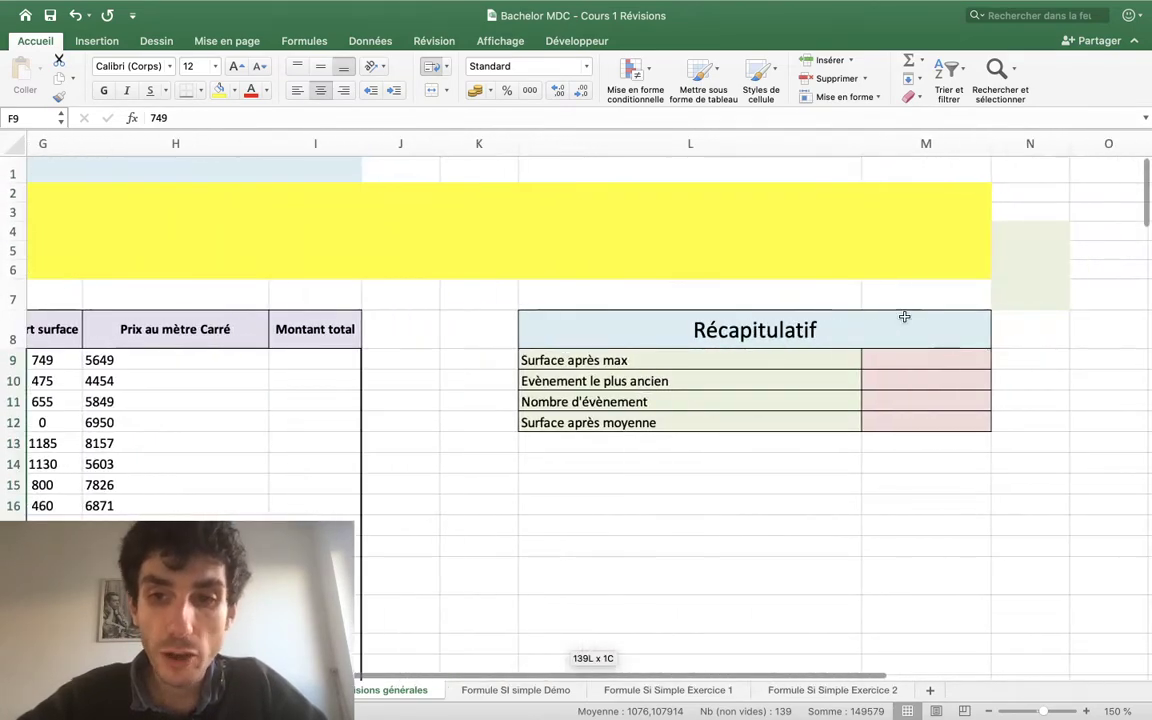
# In M9 start a MAX formula over the Surface après values beginning at F9.
pyautogui.click(950, 357)
pyautogui.write('=')
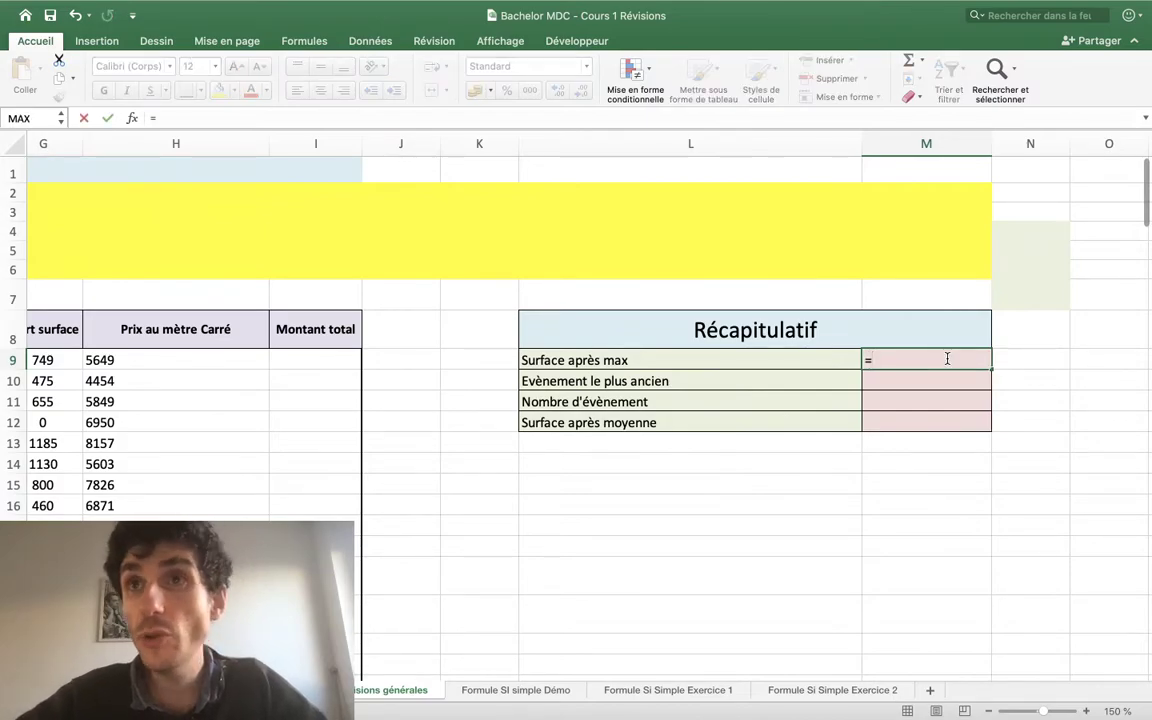
pyautogui.write('max')
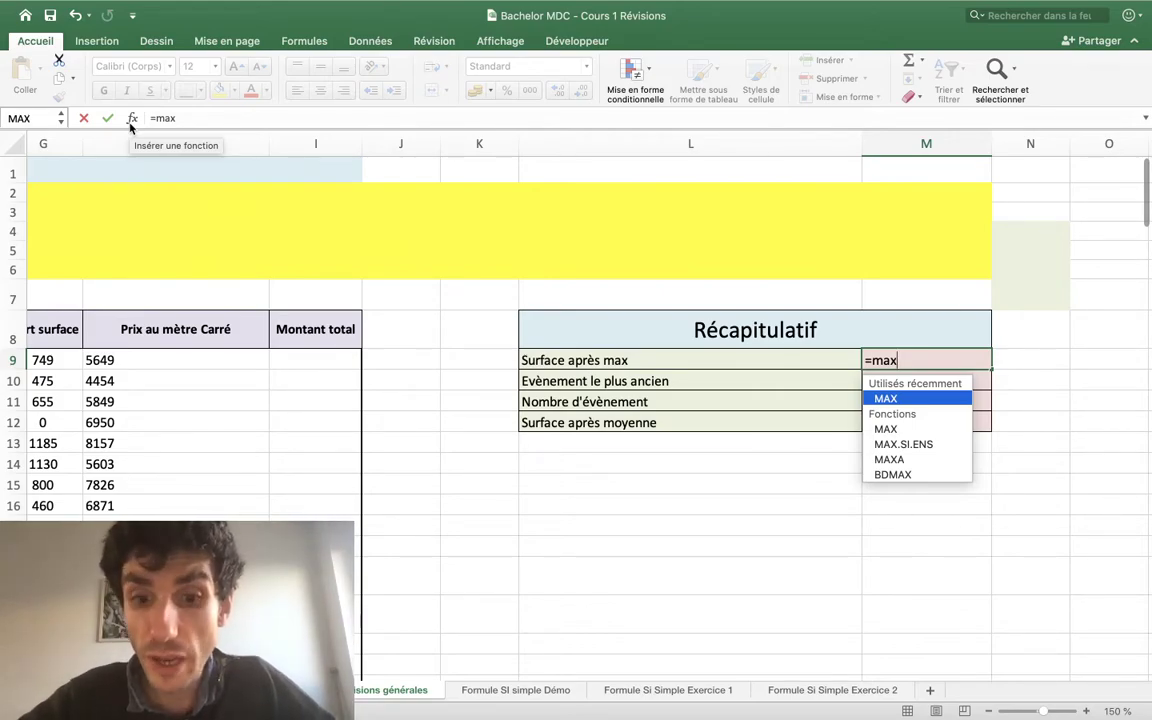
pyautogui.write('(')
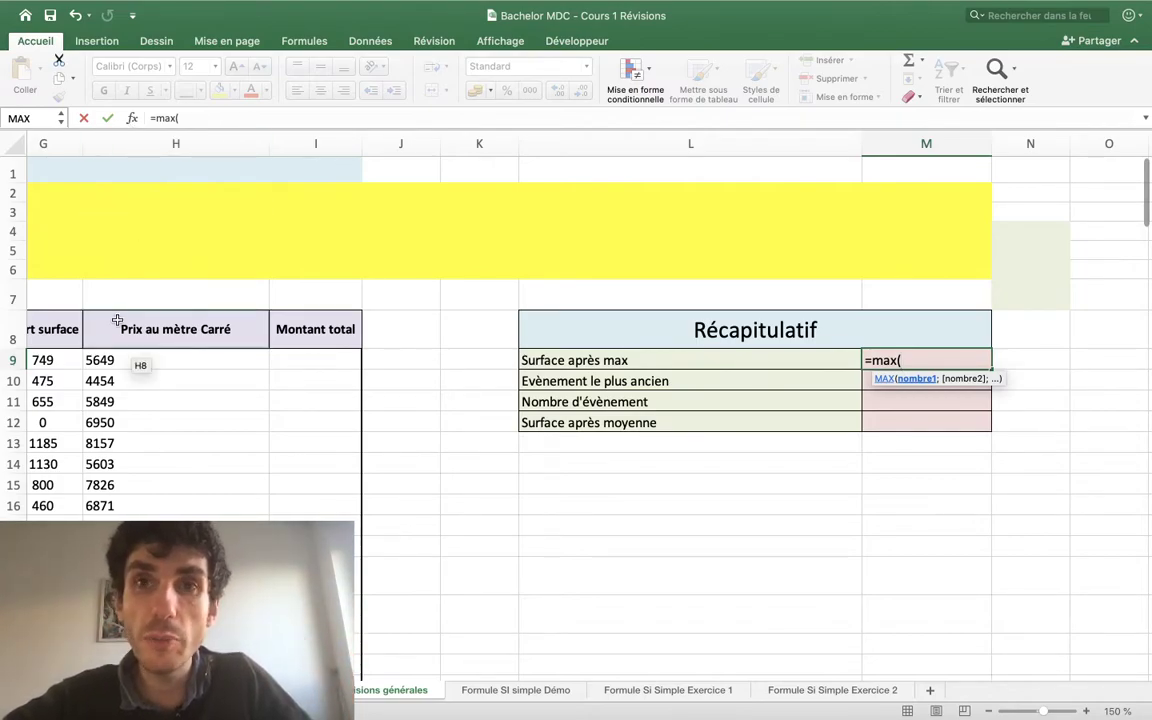
pyautogui.hscroll(-10, 275, 424)
pyautogui.hscroll(-1, 275, 424)
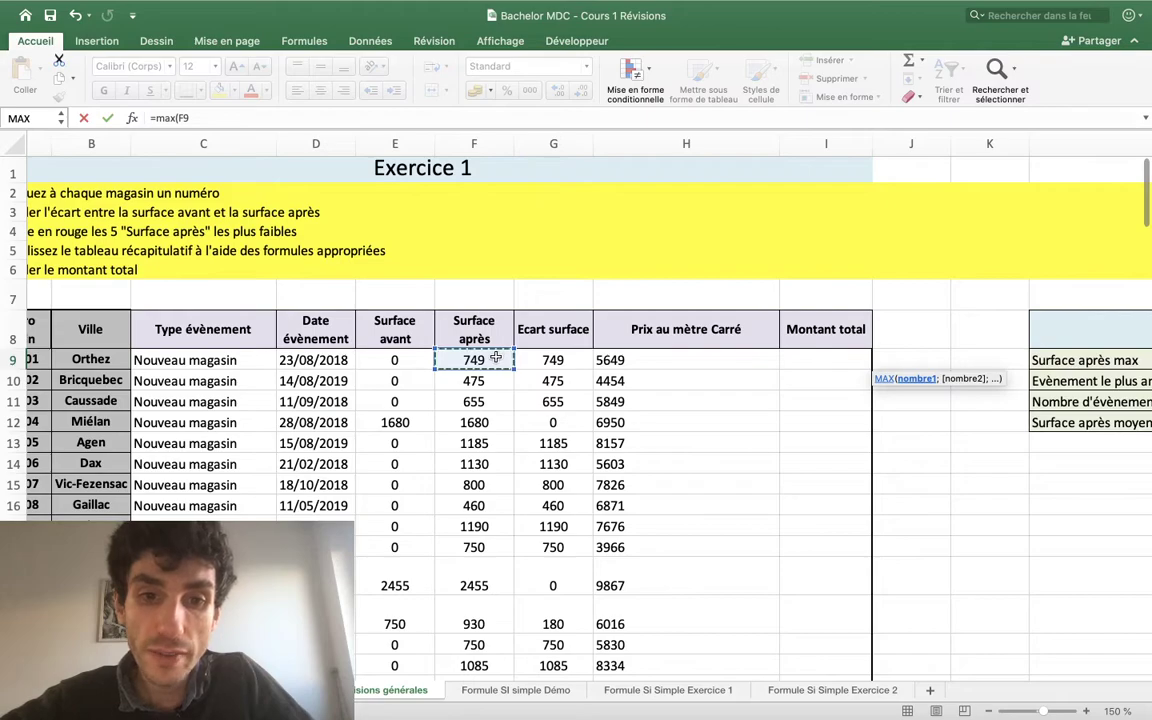
pyautogui.moveTo(495, 357)
pyautogui.mouseDown()
pyautogui.moveTo(489, 400)
pyautogui.moveTo(489, 381)
pyautogui.mouseUp()
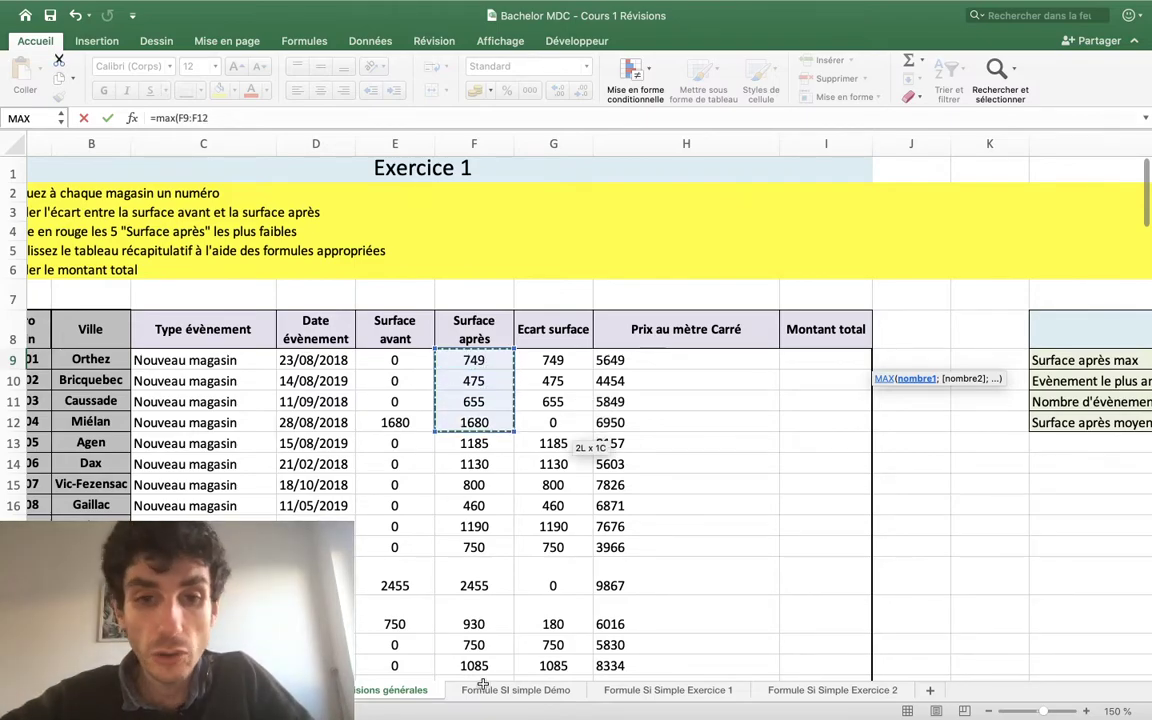
pyautogui.moveTo(487, 362)
pyautogui.mouseDown()
pyautogui.moveTo(560, 665)
pyautogui.moveTo(438, 667)
pyautogui.mouseUp()
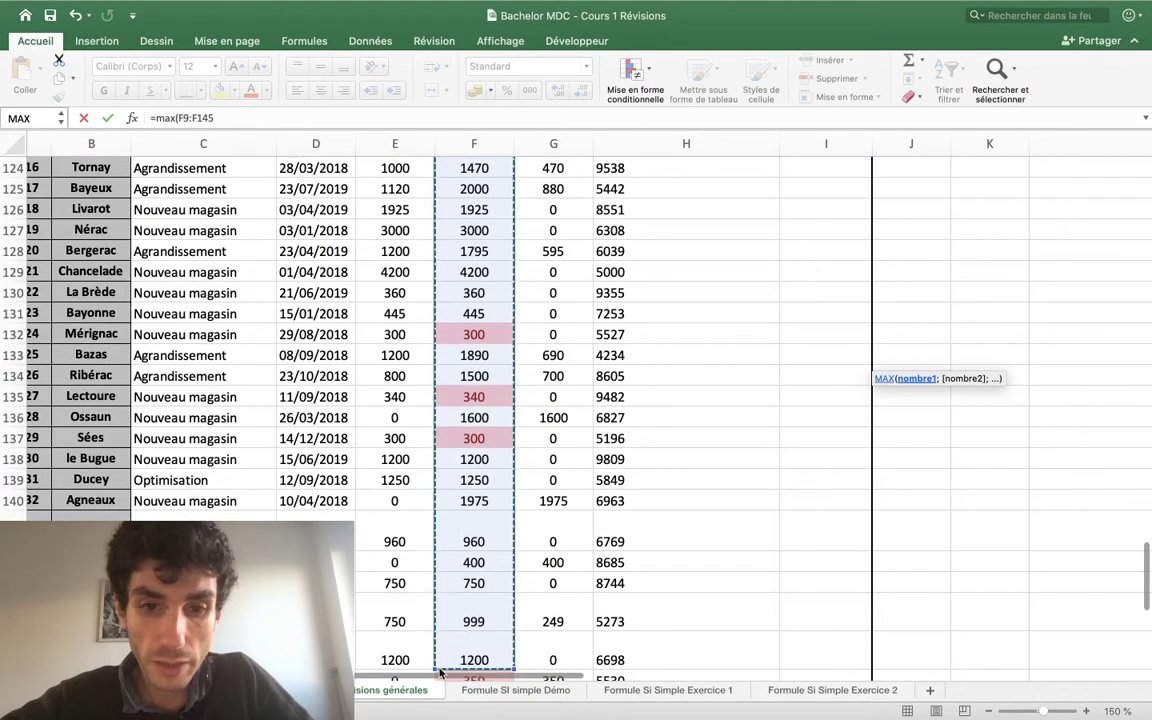
# Complete the formula as =max(F9:F147), returning 4200 for Surface après max.
pyautogui.scroll(-5, 533, 533)
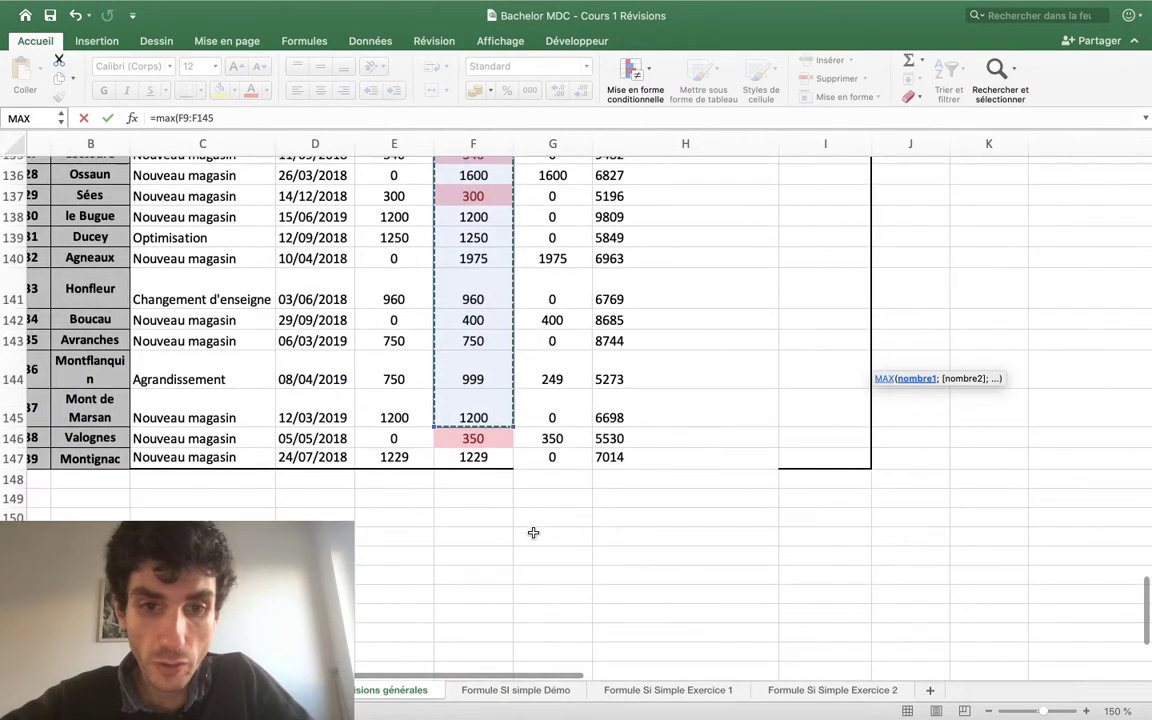
pyautogui.scroll(1, 533, 533)
pyautogui.moveTo(510, 455); pyautogui.dragTo(509, 487)
pyautogui.scroll(5, 511, 431)
pyautogui.scroll(8, 511, 429)
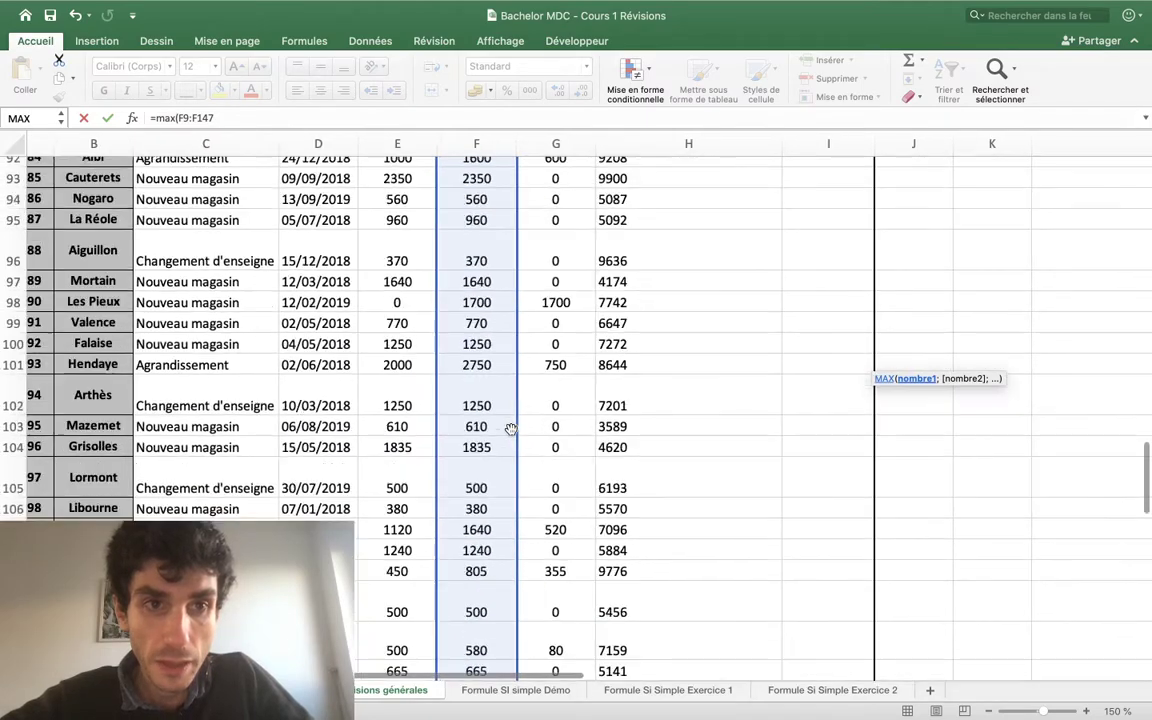
pyautogui.scroll(7, 511, 429)
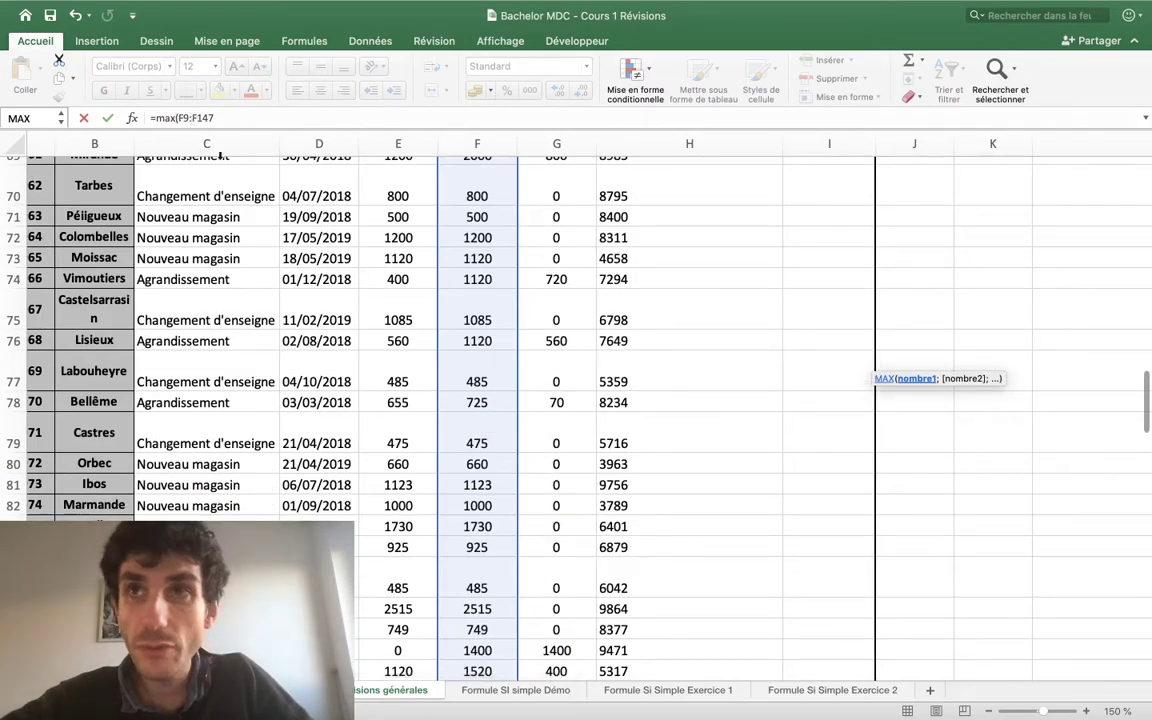
pyautogui.scroll(3, 252, 265)
pyautogui.scroll(10, 252, 265)
pyautogui.scroll(5, 252, 265)
pyautogui.hscroll(5, 252, 265)
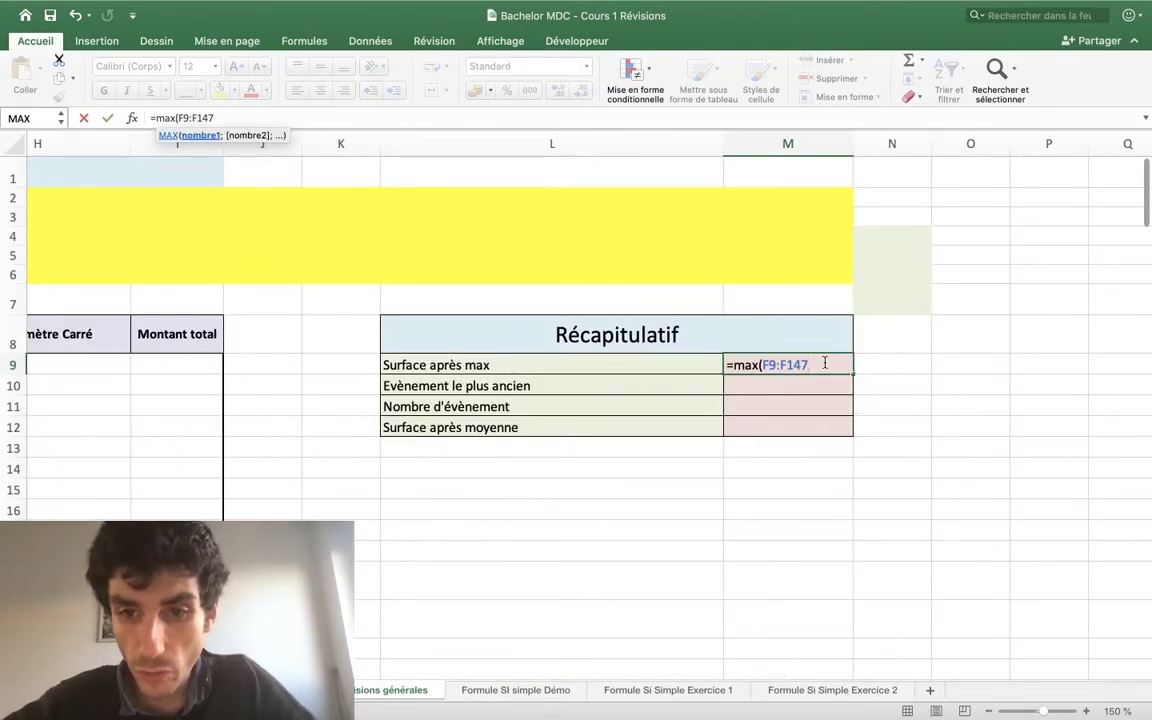
pyautogui.write(')')
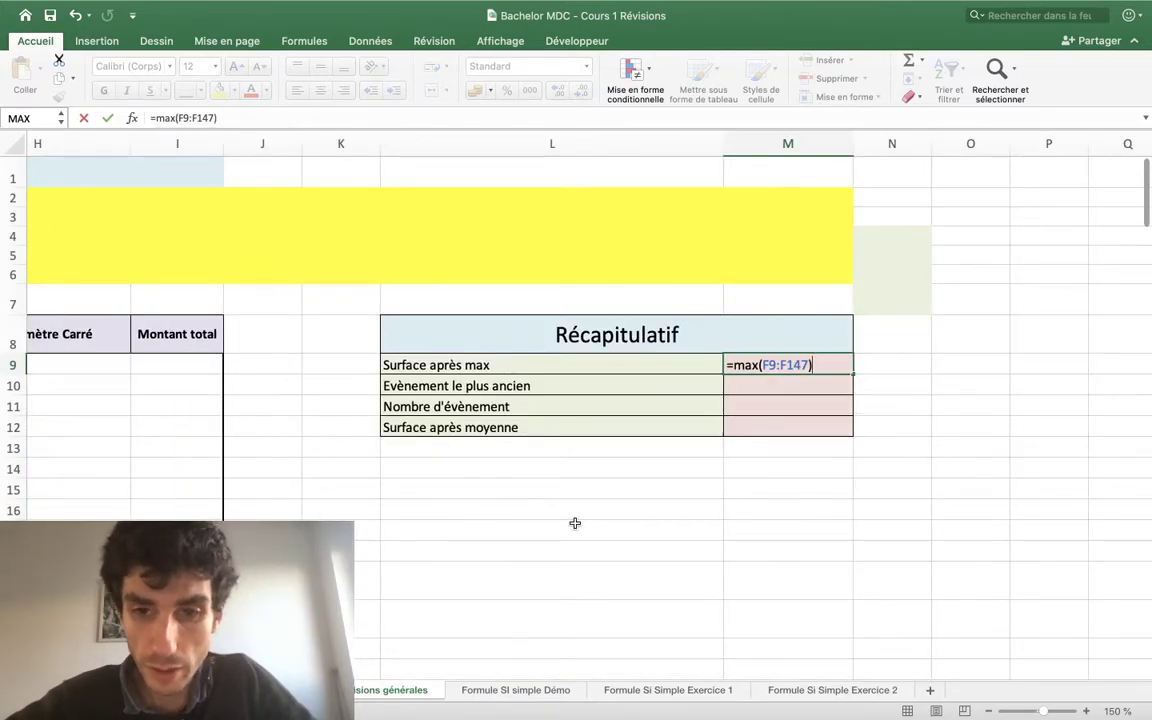
pyautogui.scroll(2, 611, 438)
pyautogui.scroll(2, 611, 438)
pyautogui.scroll(2, 611, 438)
pyautogui.scroll(2, 611, 438)
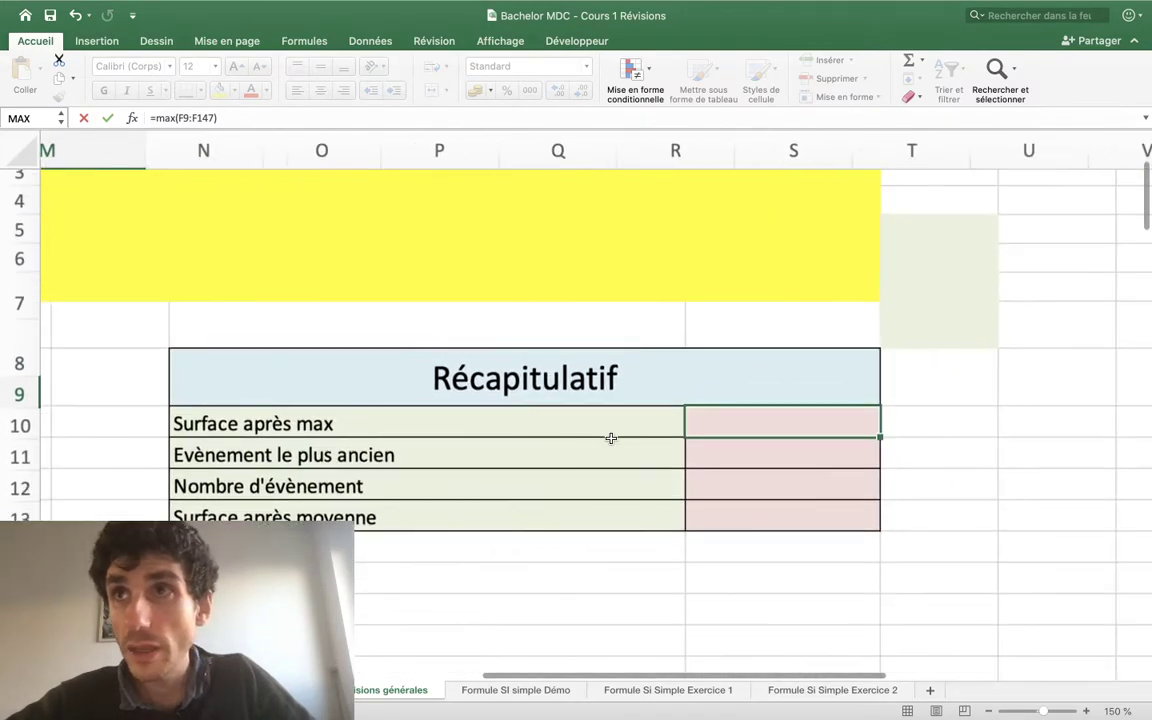
pyautogui.scroll(2, 859, 411)
pyautogui.scroll(3, 820, 428)
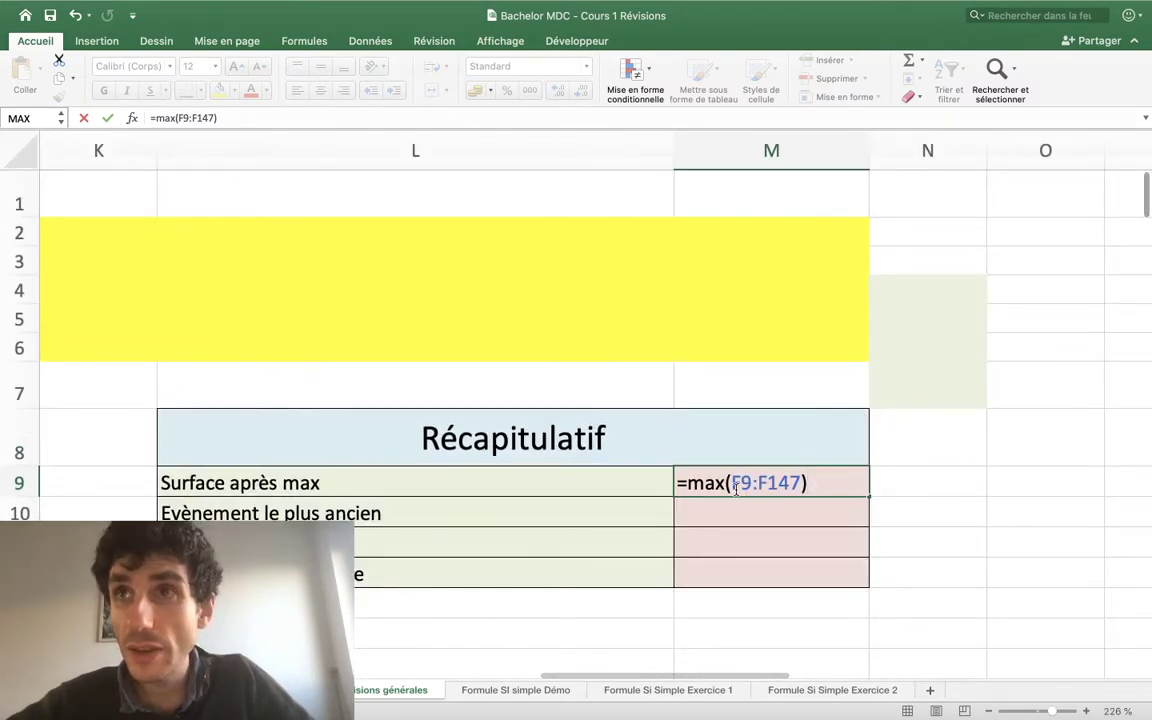
pyautogui.press('Return')
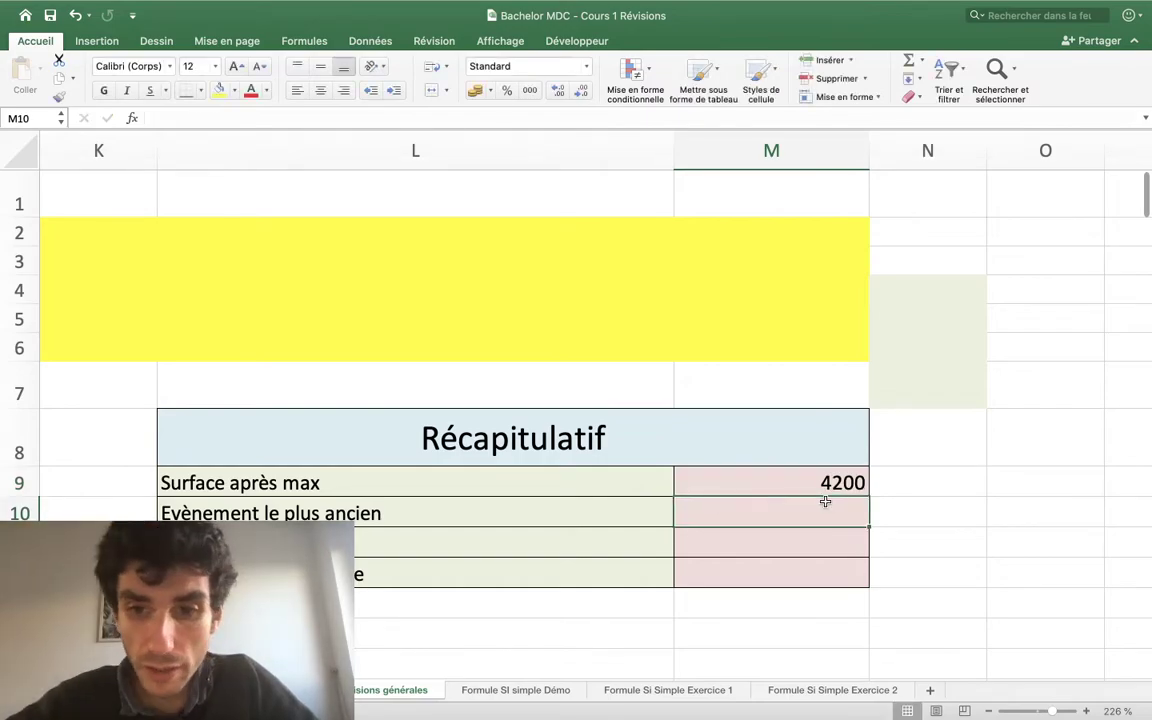
# Scroll back to the Exercice 1 header and the store data table starting at column A.
pyautogui.hscroll(-5, 711, 499)
pyautogui.hscroll(-5, 803, 499)
pyautogui.scroll(-3, 803, 499)
pyautogui.hscroll(10, 805, 496)
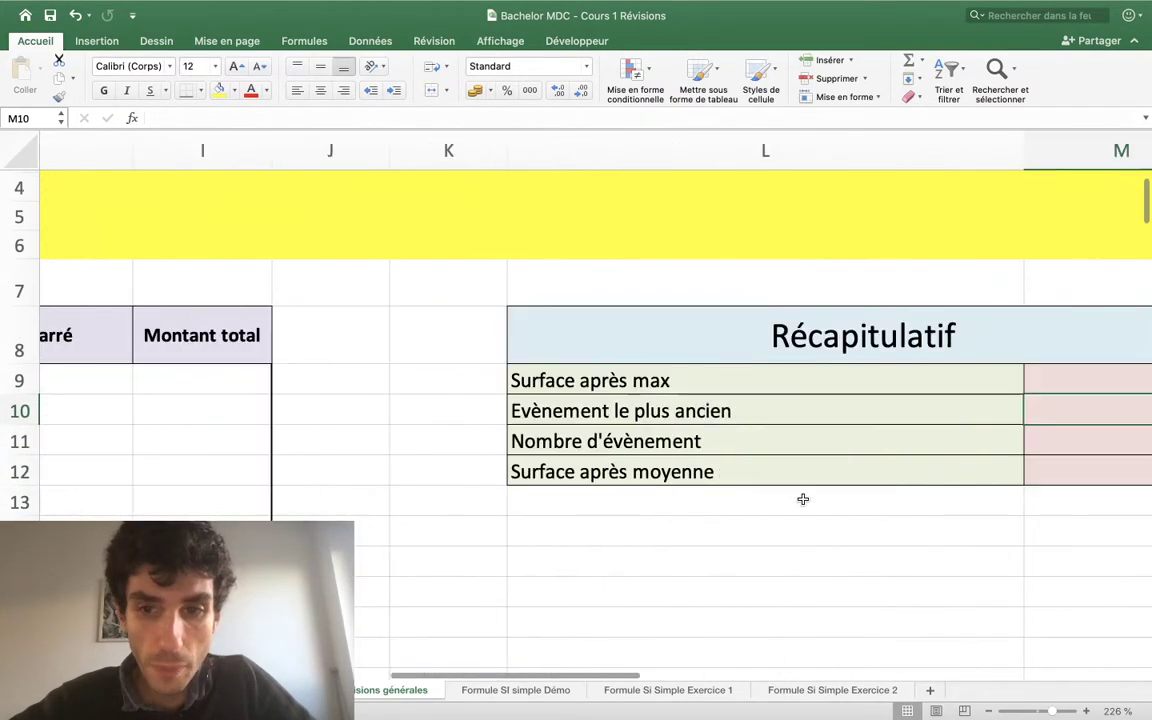
pyautogui.hscroll(5, 805, 496)
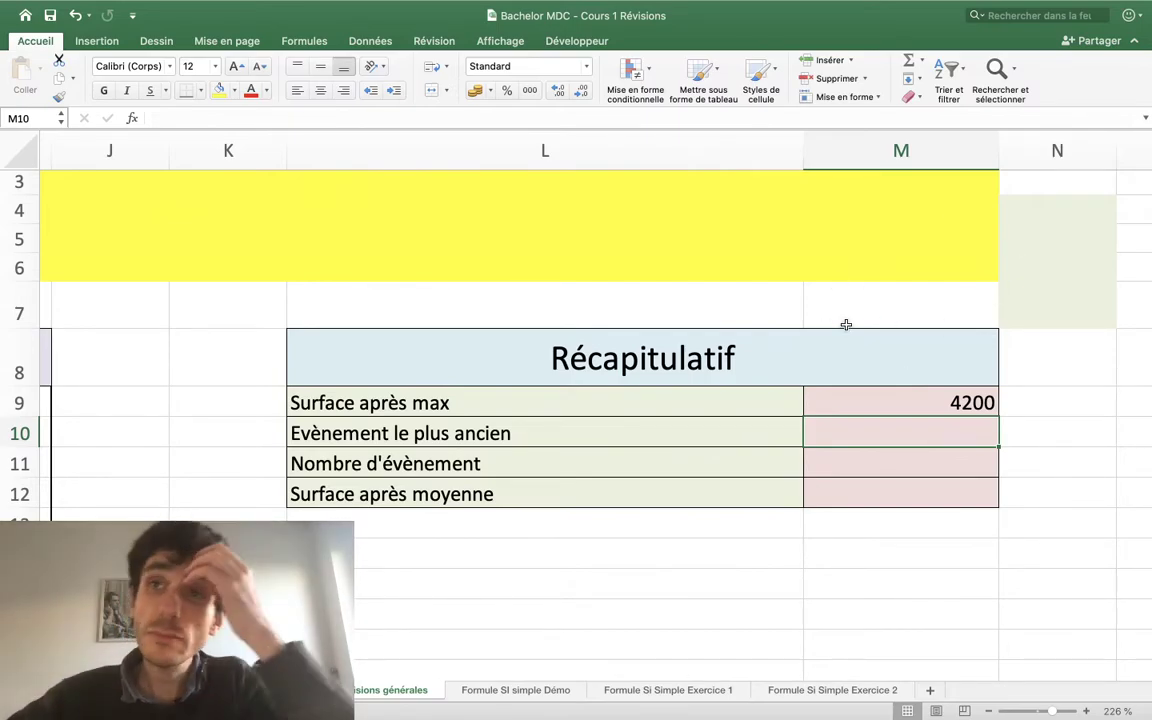
pyautogui.hscroll(-10, 846, 324)
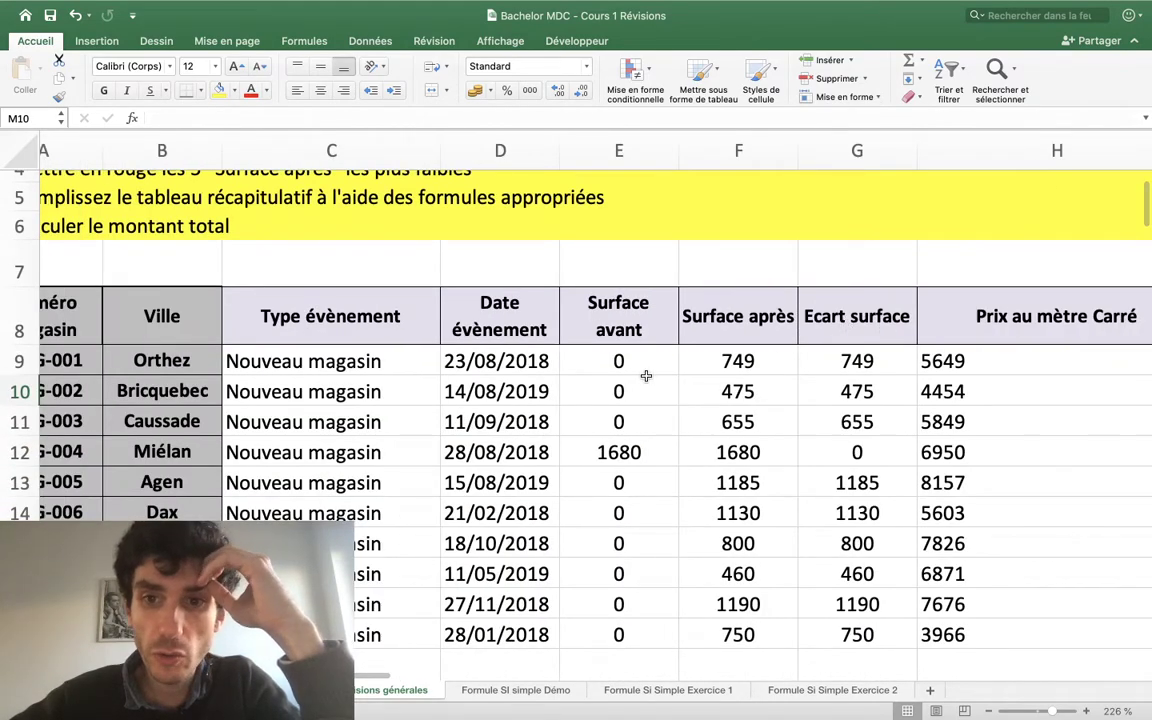
pyautogui.hscroll(2, 646, 376)
pyautogui.hscroll(8, 646, 376)
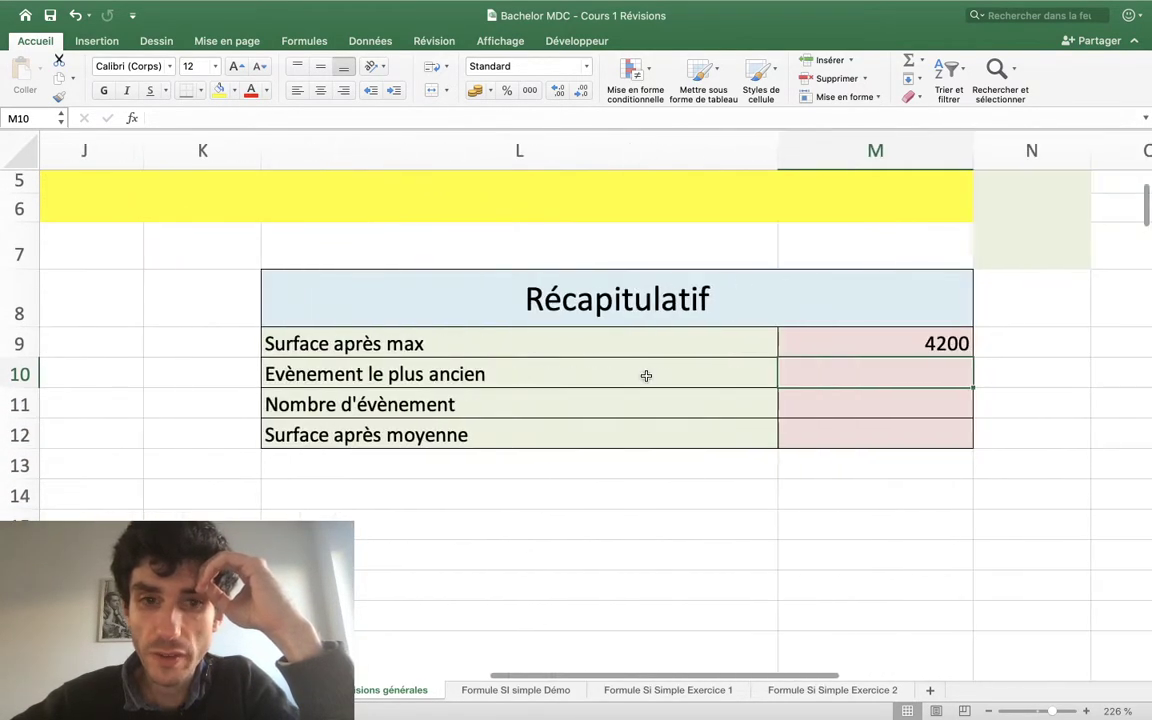
pyautogui.hscroll(-5, 646, 376)
pyautogui.hscroll(-5, 646, 376)
pyautogui.scroll(-3, 646, 376)
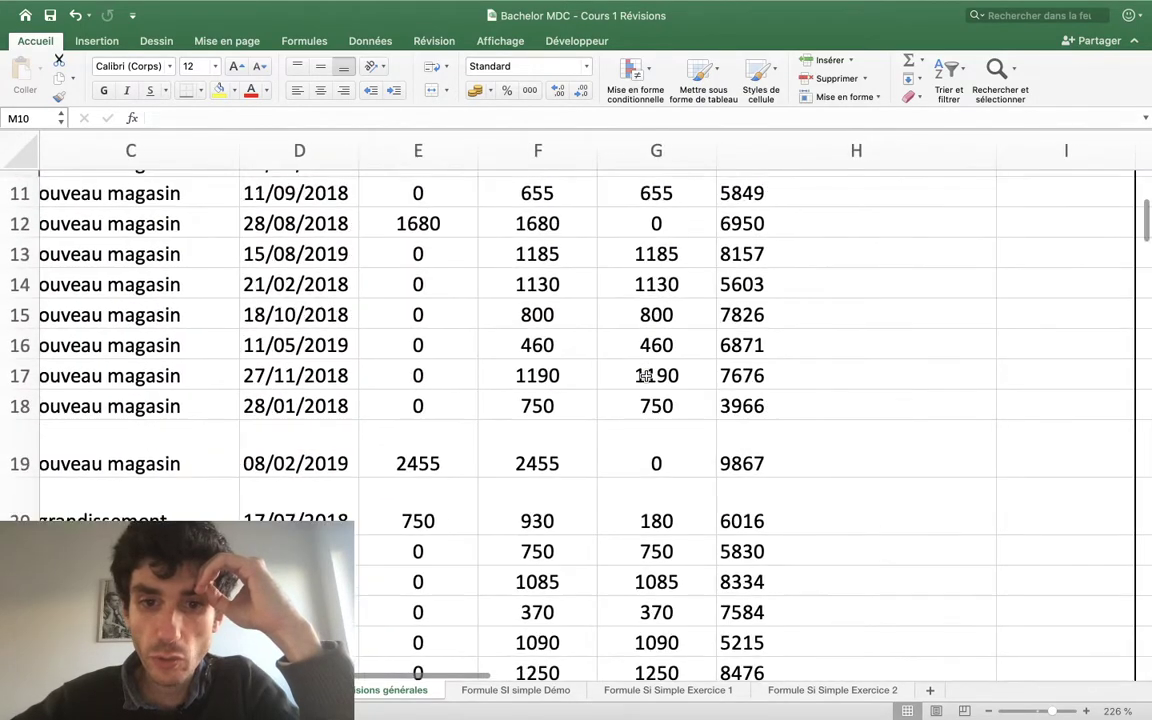
pyautogui.scroll(-3, 646, 376)
pyautogui.scroll(-2, 646, 376)
pyautogui.scroll(-3, 646, 376)
pyautogui.scroll(-3, 646, 376)
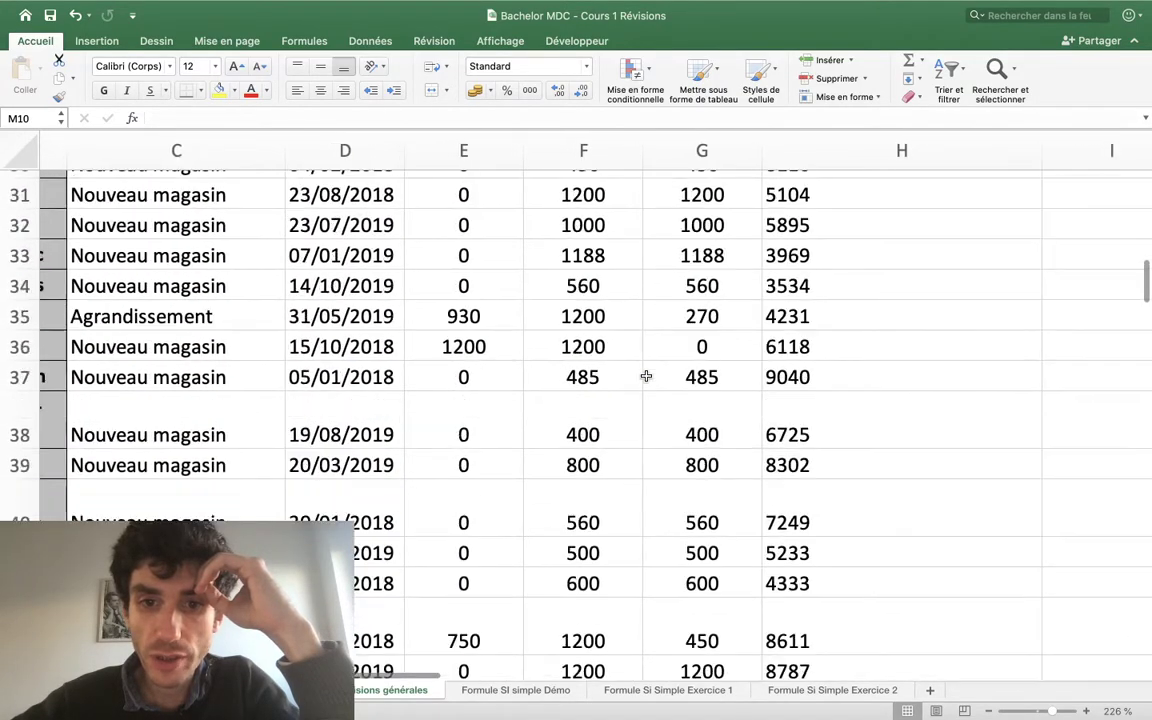
pyautogui.scroll(-2, 646, 376)
pyautogui.scroll(-3, 646, 376)
pyautogui.scroll(-3, 646, 376)
pyautogui.scroll(-3, 646, 376)
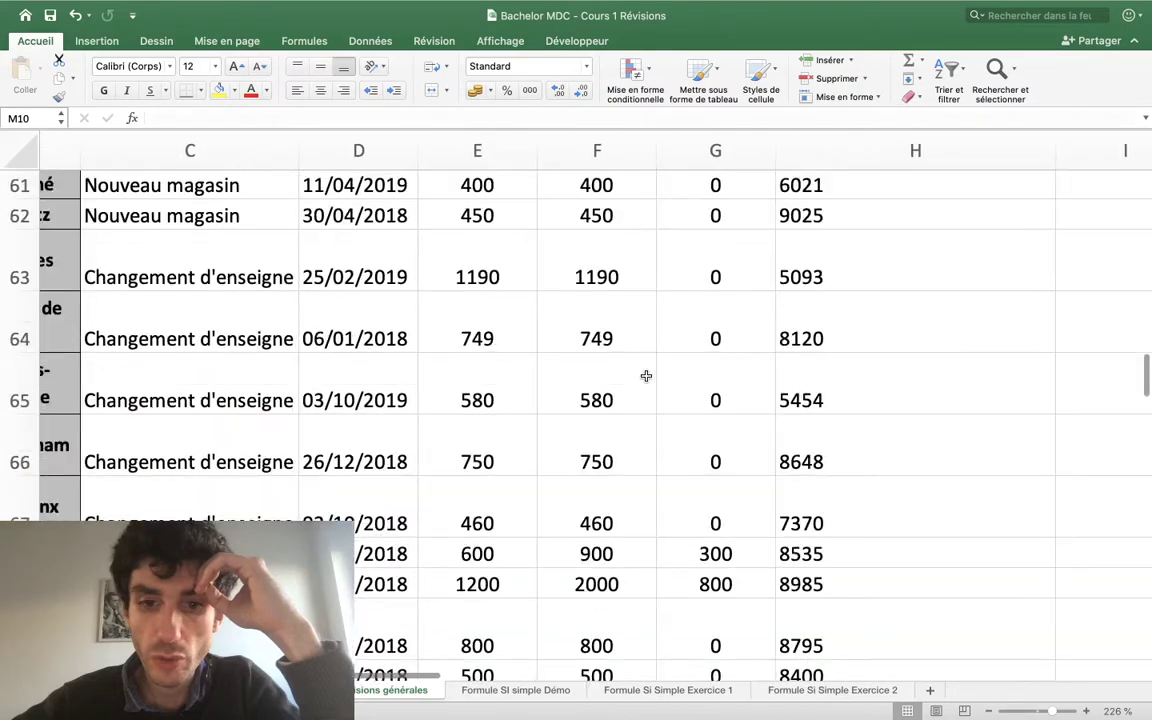
pyautogui.scroll(-2, 646, 376)
pyautogui.scroll(-3, 646, 376)
pyautogui.scroll(-3, 646, 376)
pyautogui.scroll(-3, 646, 376)
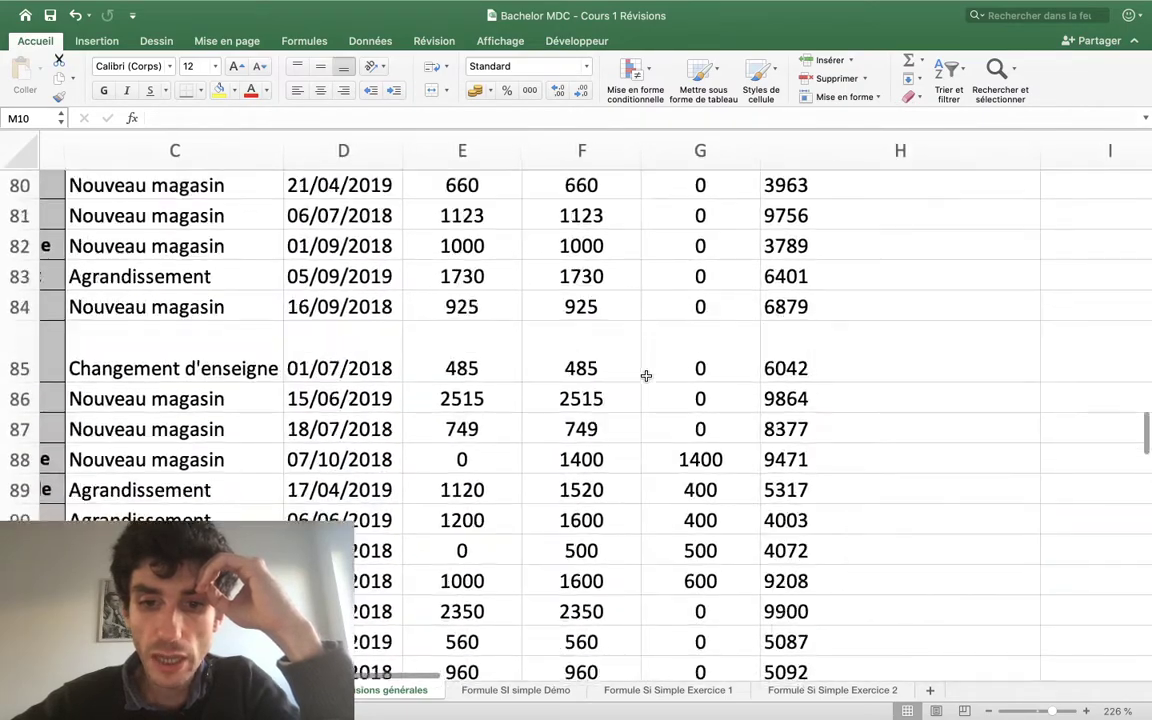
pyautogui.scroll(-3, 646, 376)
pyautogui.scroll(-2, 646, 376)
pyautogui.scroll(-5, 646, 376)
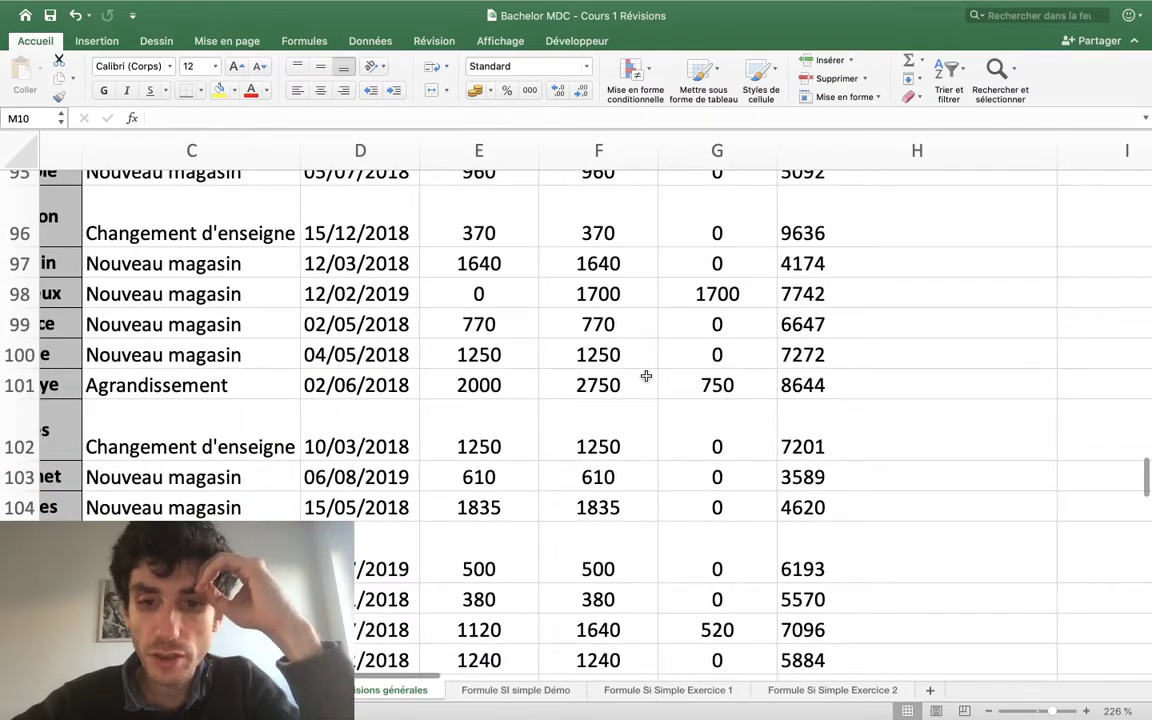
pyautogui.scroll(-4, 646, 376)
pyautogui.scroll(-3, 646, 376)
pyautogui.scroll(-2, 646, 376)
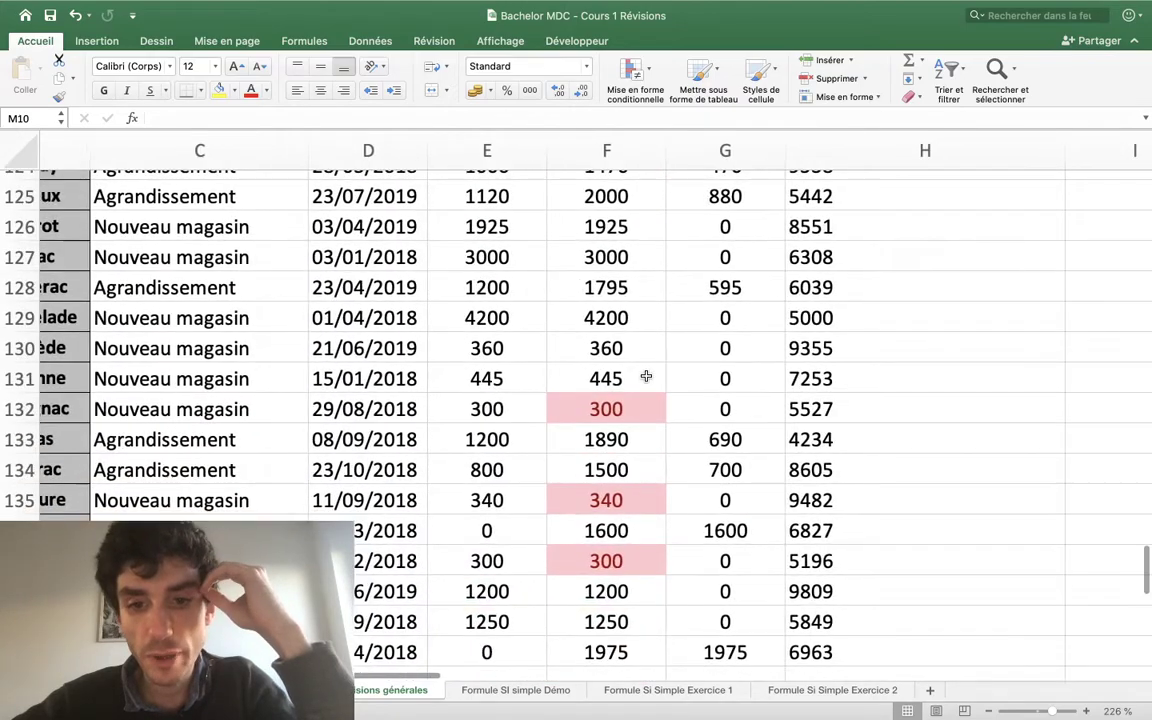
pyautogui.scroll(4, 646, 376)
pyautogui.hscroll(2, 646, 376)
pyautogui.scroll(5, 646, 376)
pyautogui.hscroll(3, 646, 376)
pyautogui.scroll(5, 646, 376)
pyautogui.scroll(5, 646, 376)
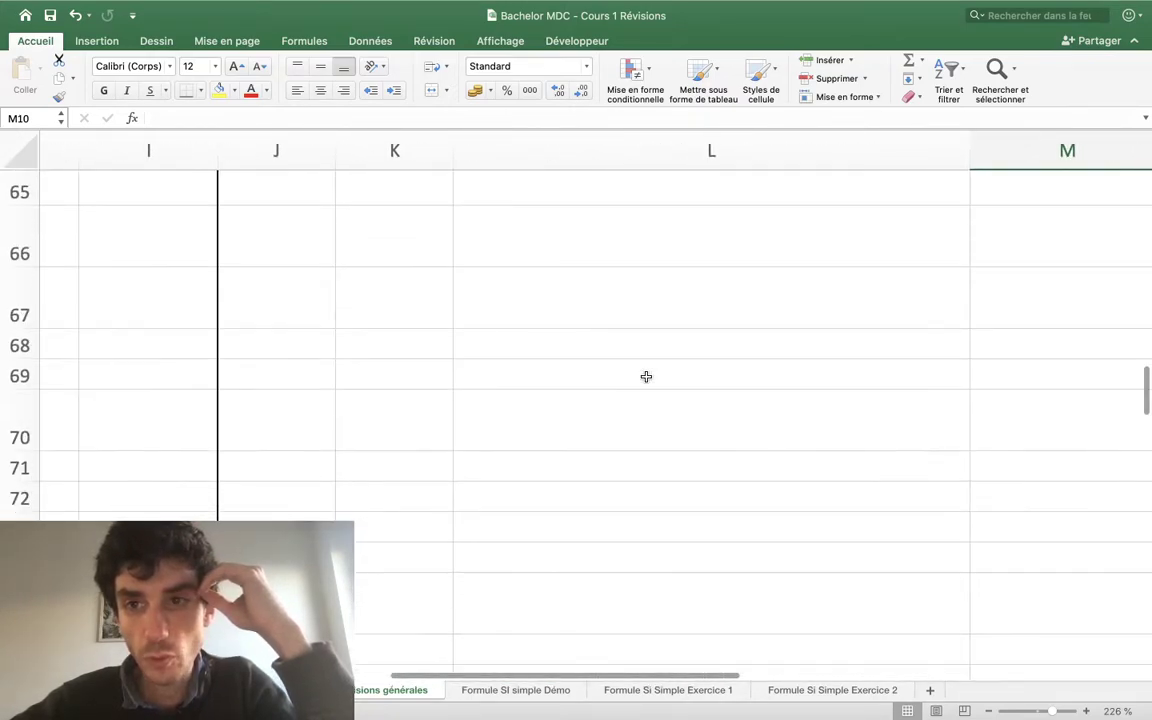
pyautogui.scroll(5, 646, 376)
pyautogui.scroll(10, 646, 376)
pyautogui.hscroll(-2, 646, 376)
pyautogui.hscroll(3, 646, 376)
pyautogui.hscroll(1, 667, 382)
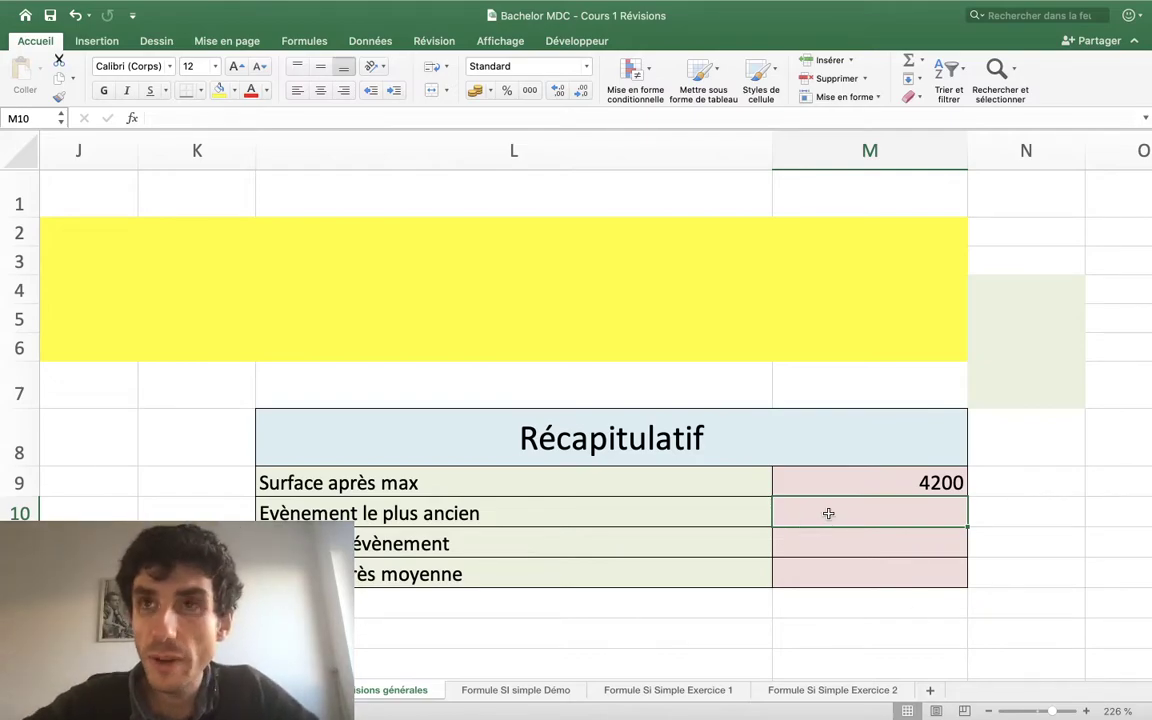
pyautogui.hscroll(-2, 828, 513)
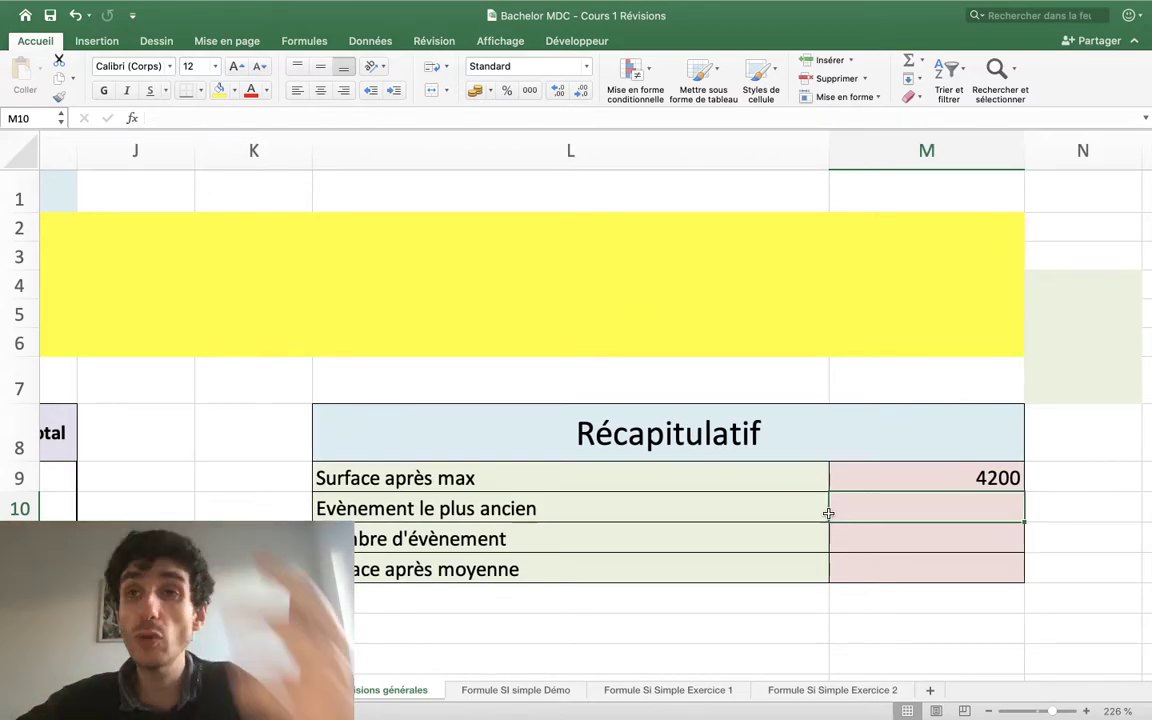
pyautogui.hscroll(-10, 828, 513)
pyautogui.hscroll(-15, 828, 513)
pyautogui.hscroll(-10, 828, 513)
pyautogui.hscroll(-2, 828, 513)
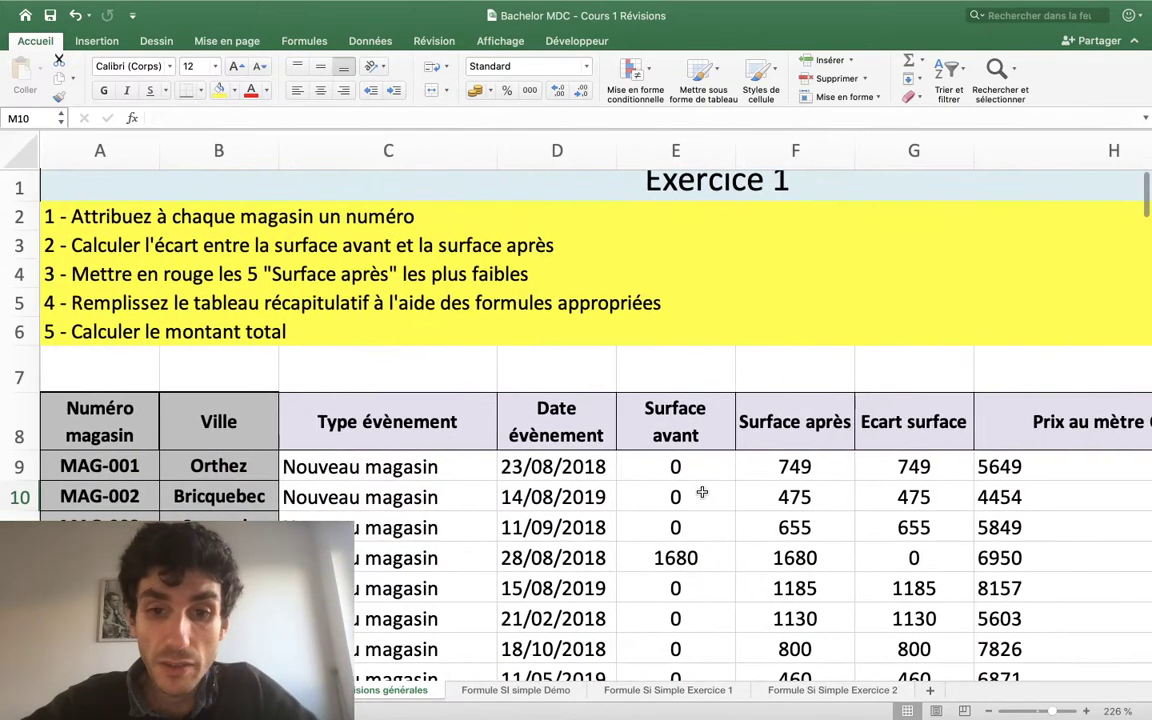
# Format the first event date in D9 as Nombre so it shows the serial value 43335,00.
pyautogui.click(610, 466)
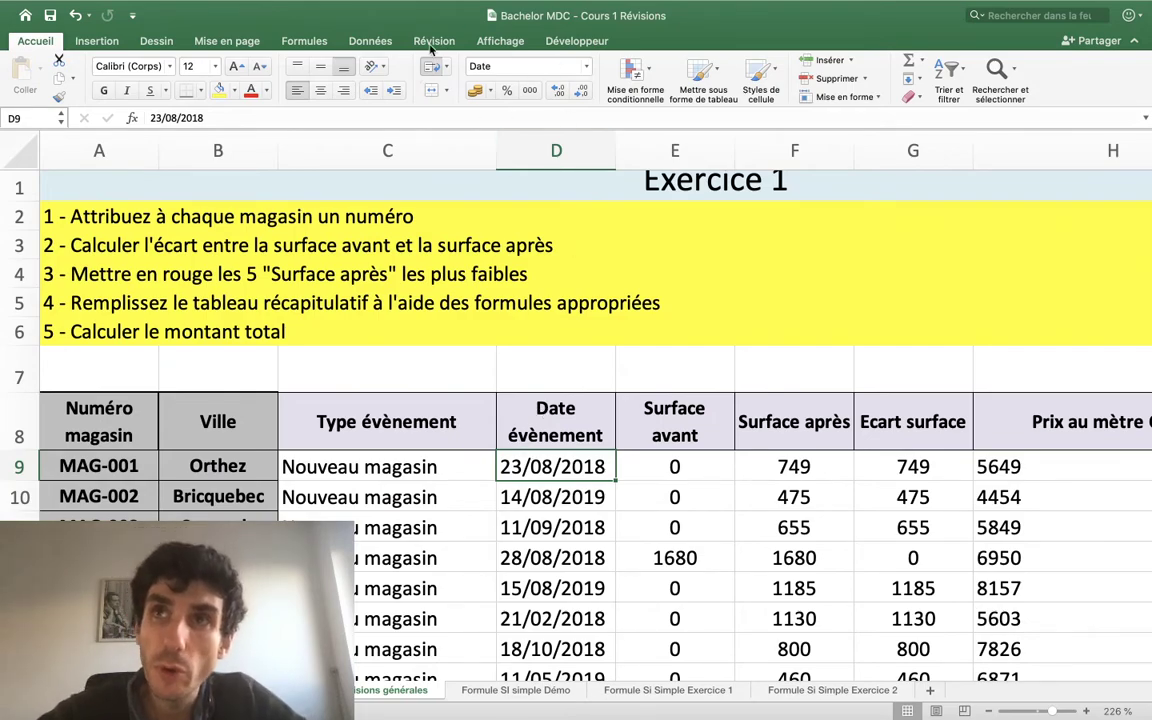
pyautogui.click(586, 66)
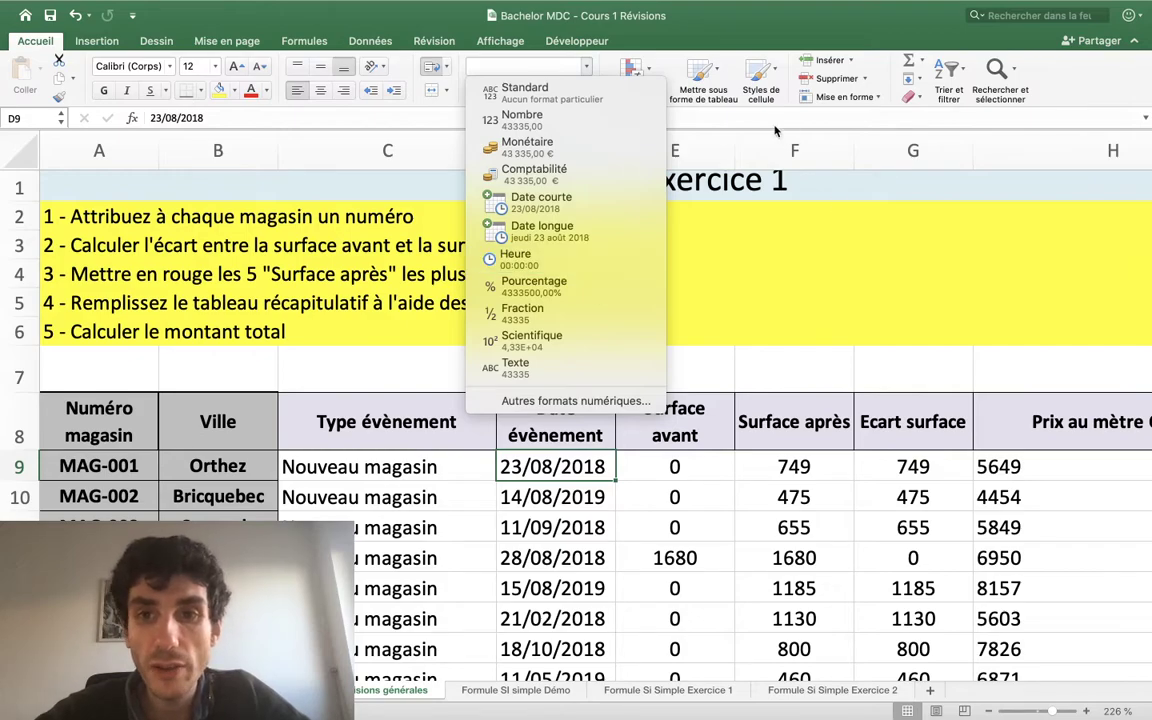
pyautogui.click(695, 107)
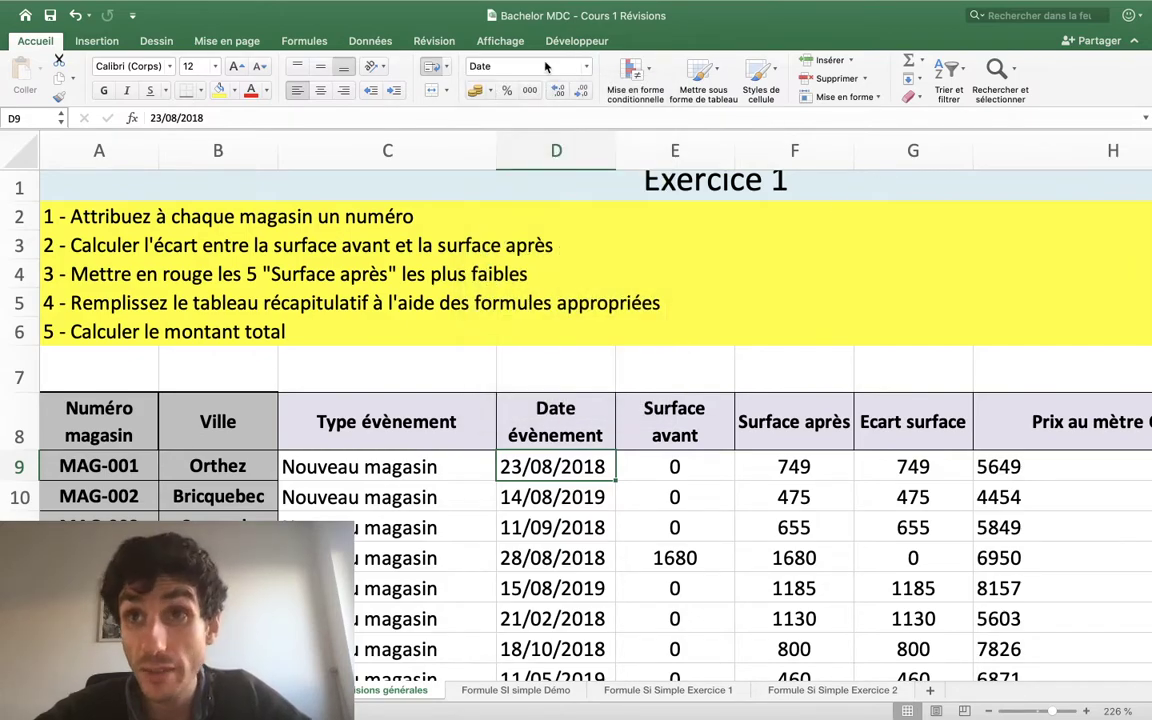
pyautogui.click(587, 68)
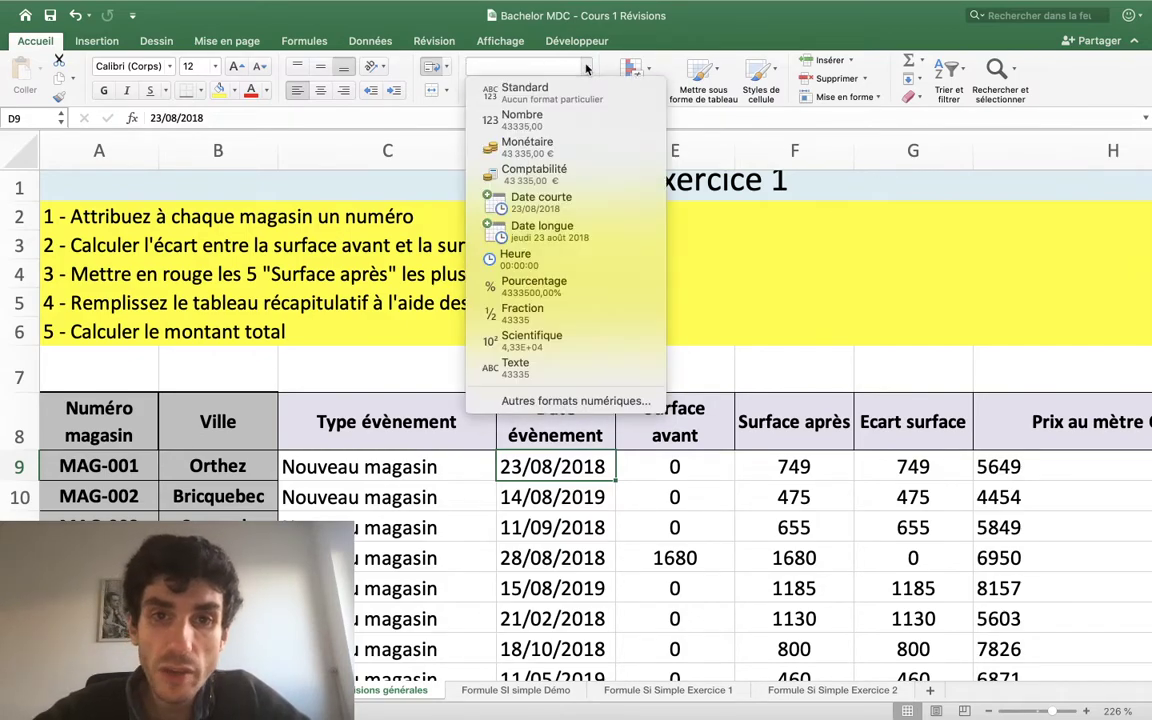
pyautogui.click(549, 119)
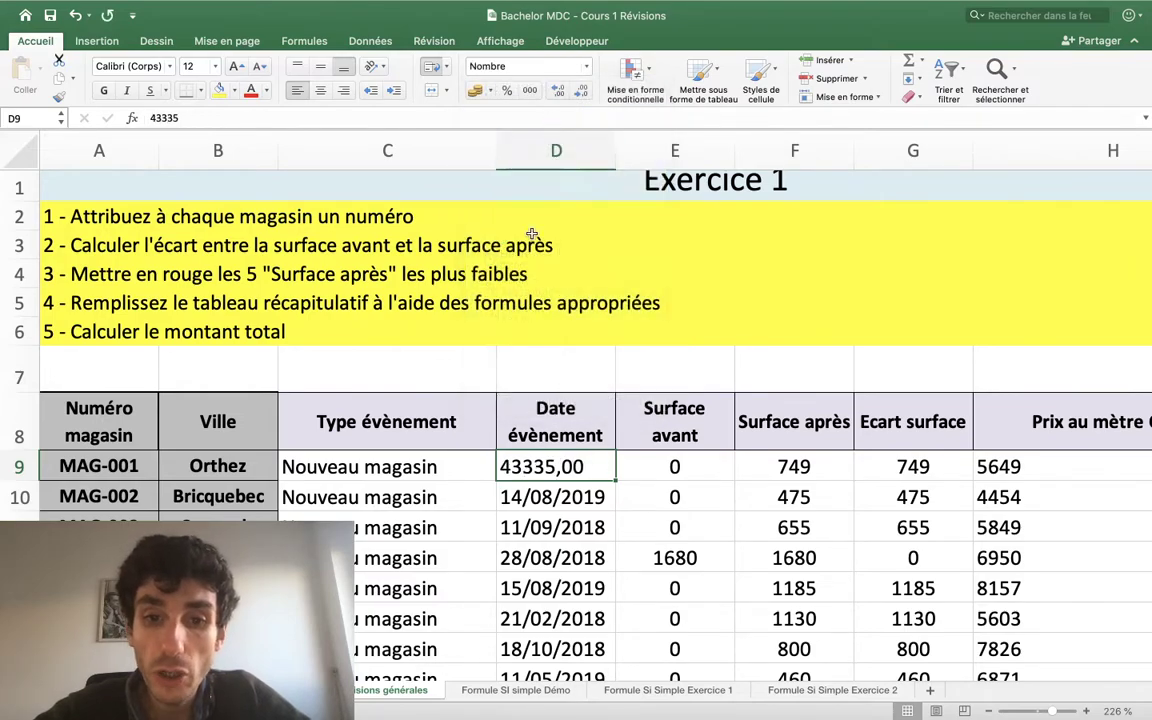
pyautogui.scroll(5, 510, 467)
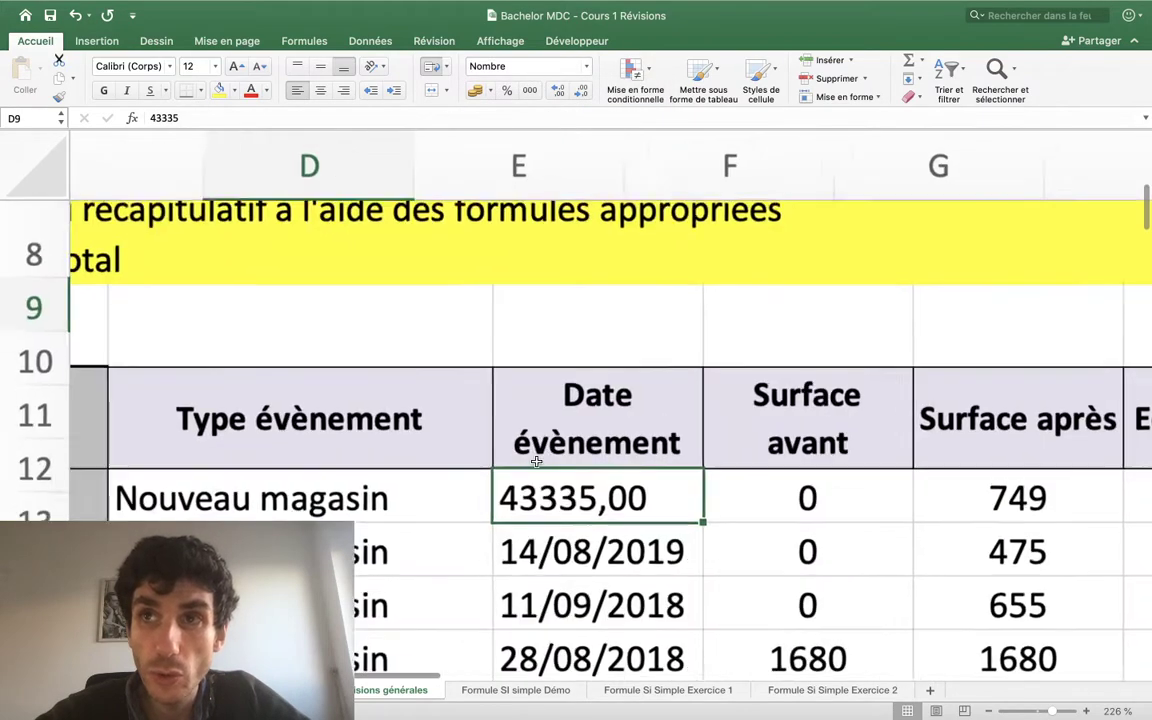
pyautogui.scroll(-3, 540, 468)
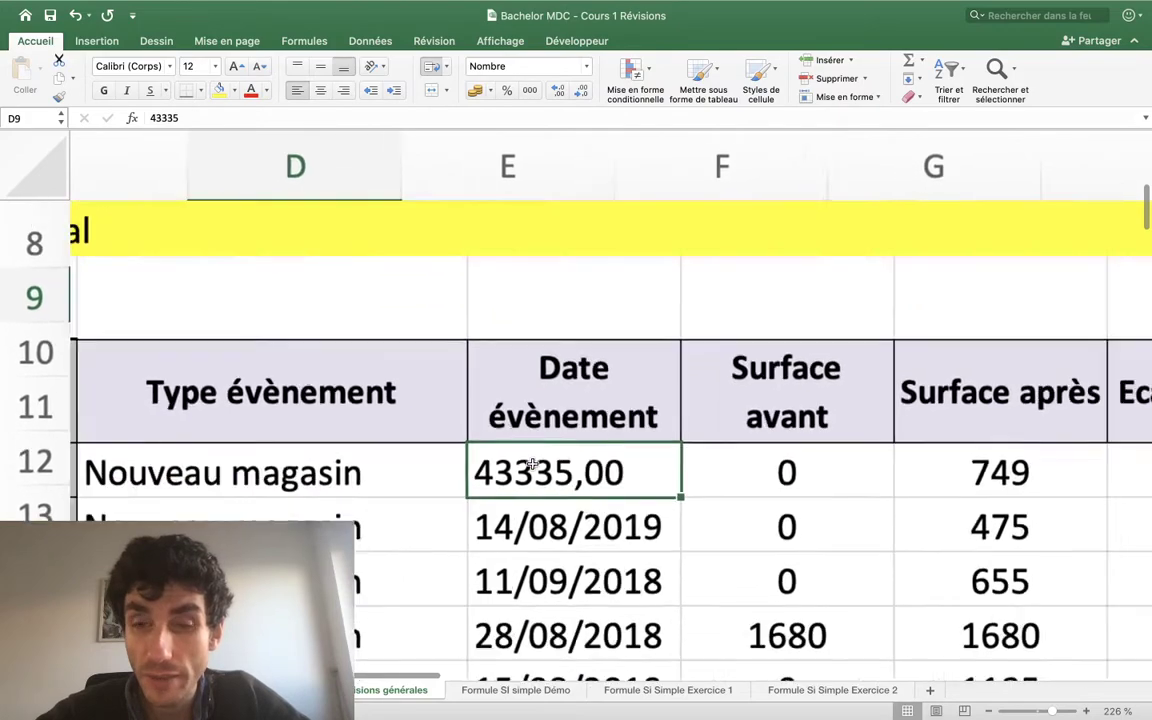
pyautogui.scroll(3, 560, 476)
pyautogui.click(584, 507)
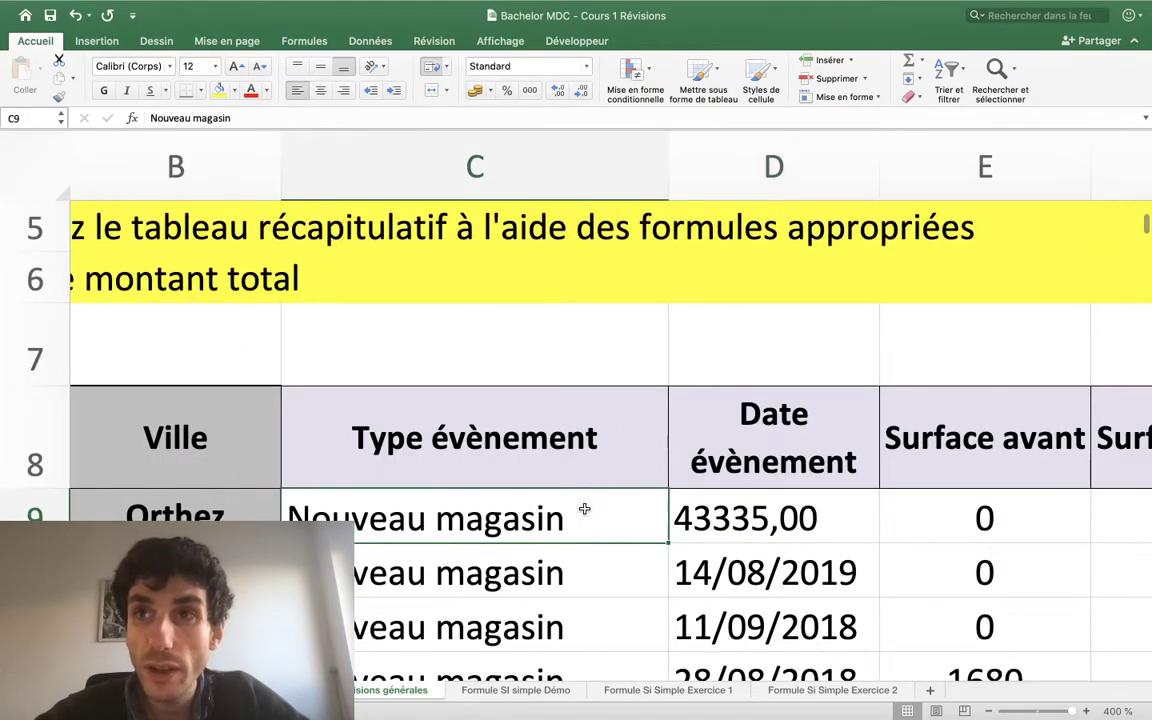
pyautogui.scroll(3, 584, 507)
# Reformat D9 as Date courte so it reads 23/08/2018 again.
pyautogui.scroll(2, 656, 524)
pyautogui.click(655, 523)
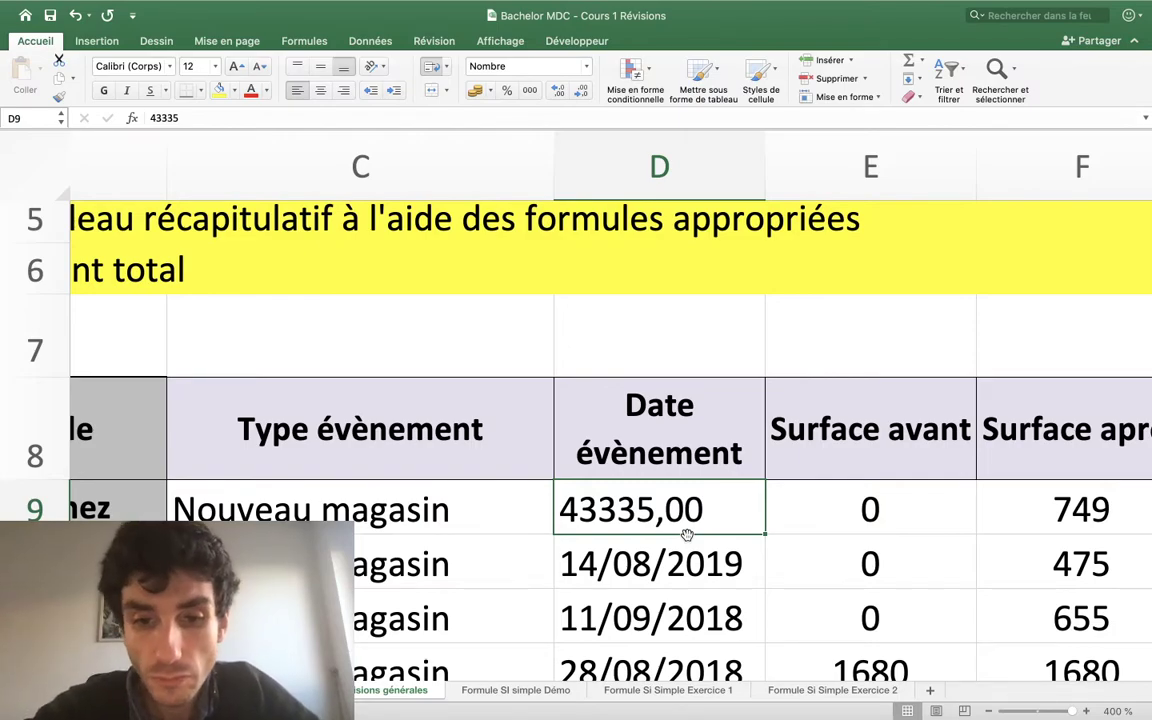
pyautogui.click(586, 70)
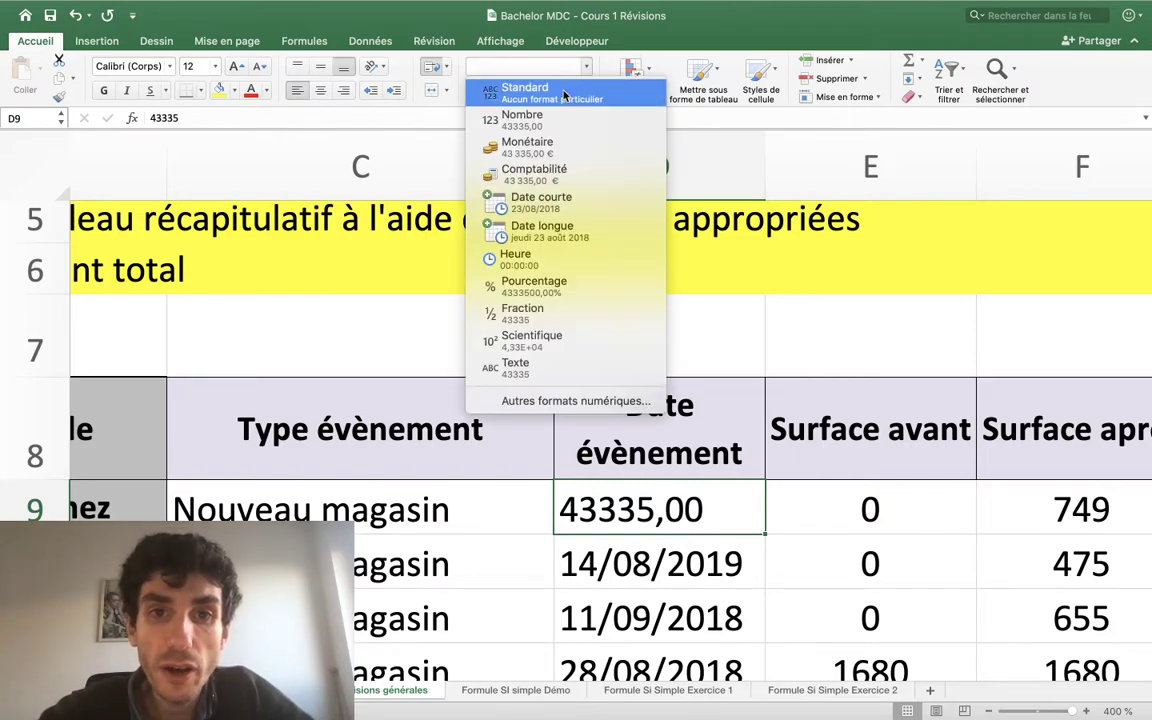
pyautogui.click(543, 202)
pyautogui.hscroll(10, 769, 453)
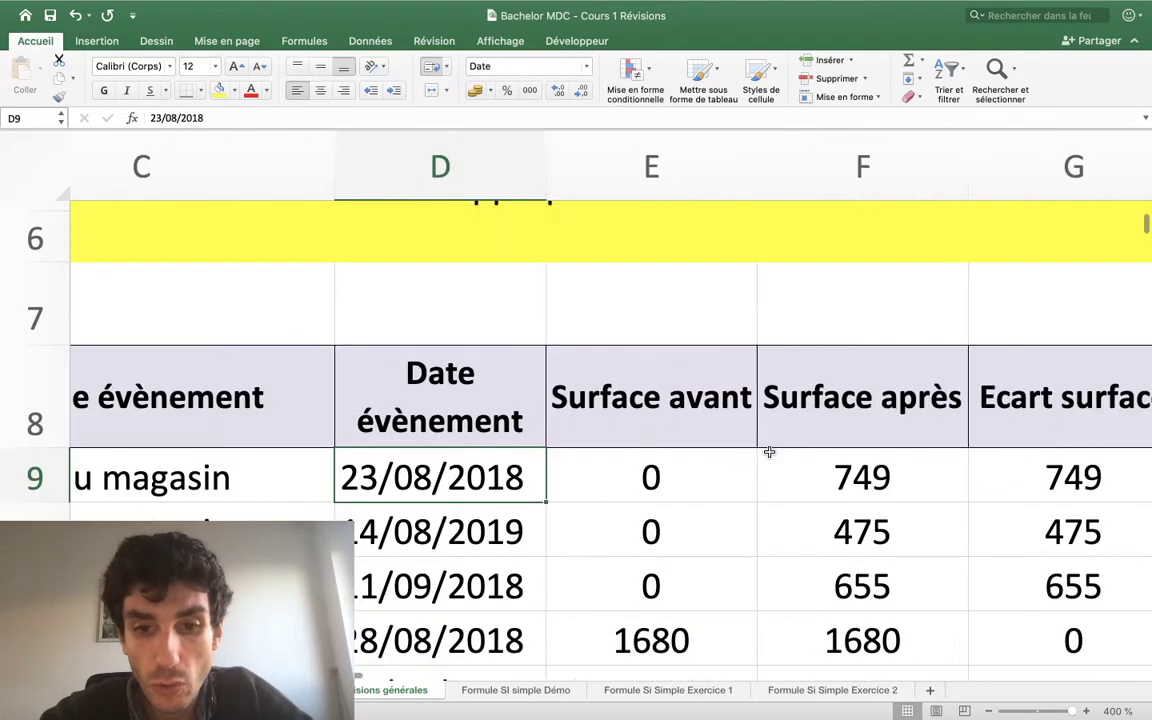
pyautogui.scroll(2, 740, 442)
pyautogui.keyDown('ctrl'); pyautogui.scroll(-3, 740, 444); pyautogui.keyUp('ctrl')
pyautogui.hscroll(5, 740, 444)
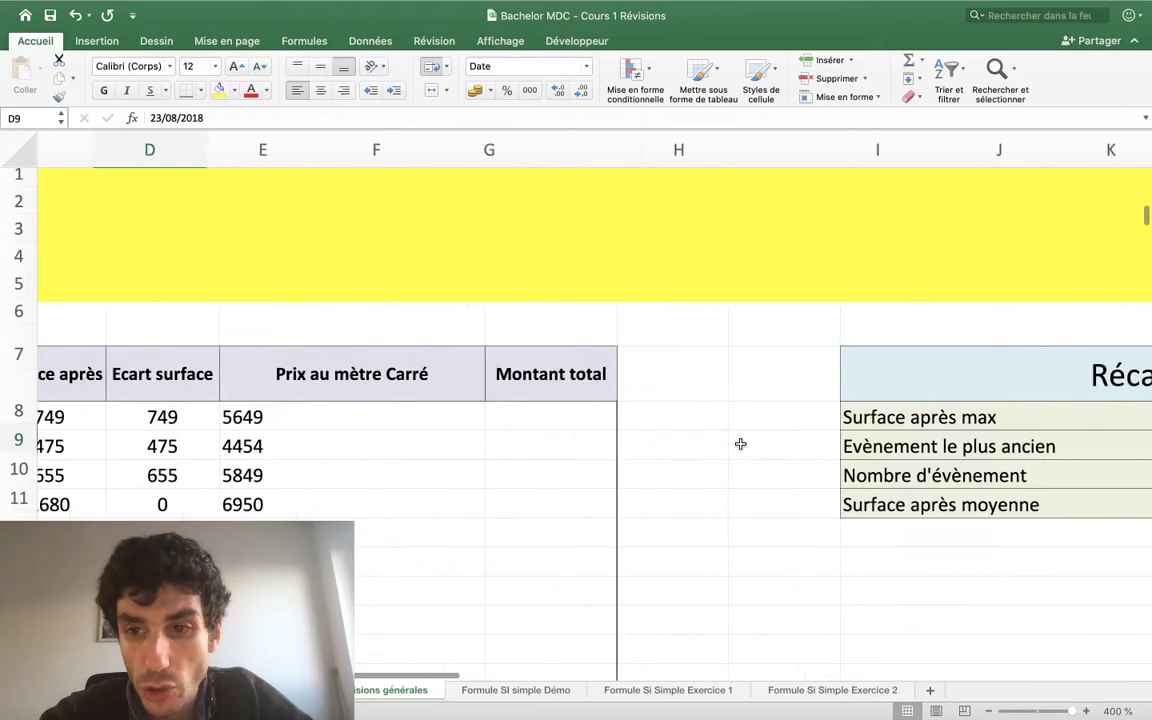
pyautogui.hscroll(5, 740, 444)
# Select cell M10 beside Evènement le plus ancien in the Récapitulatif table.
pyautogui.click(764, 443)
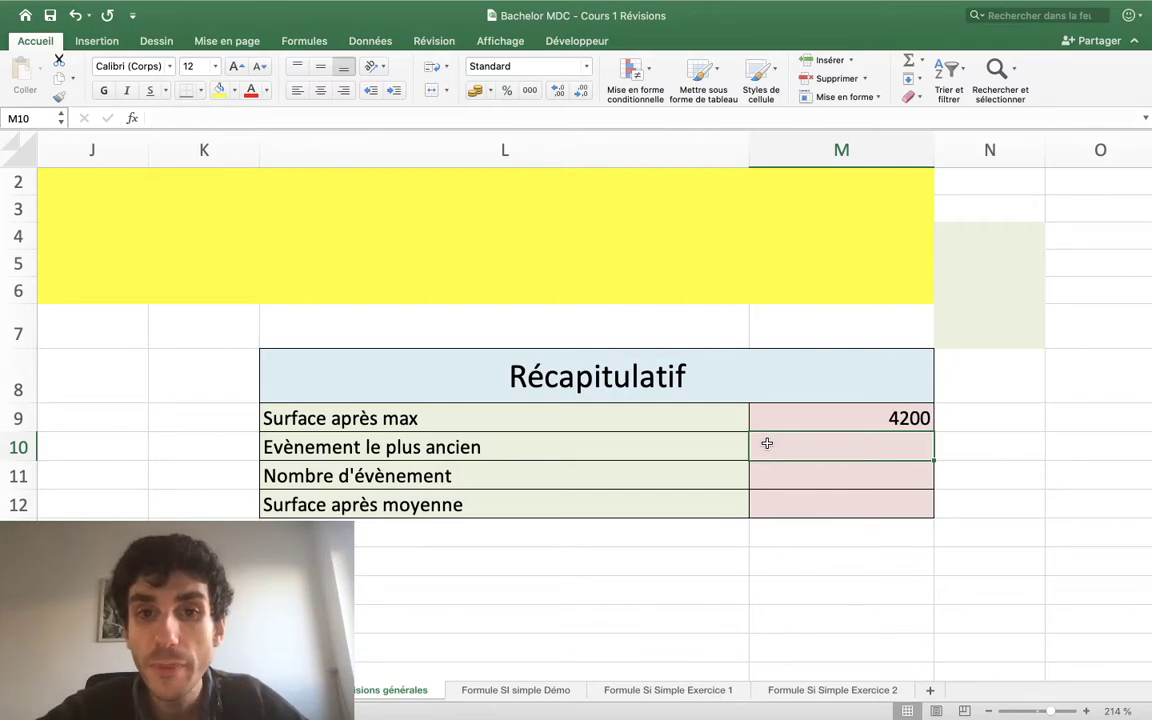
pyautogui.scroll(-2, 767, 443)
pyautogui.scroll(-5, 766, 442)
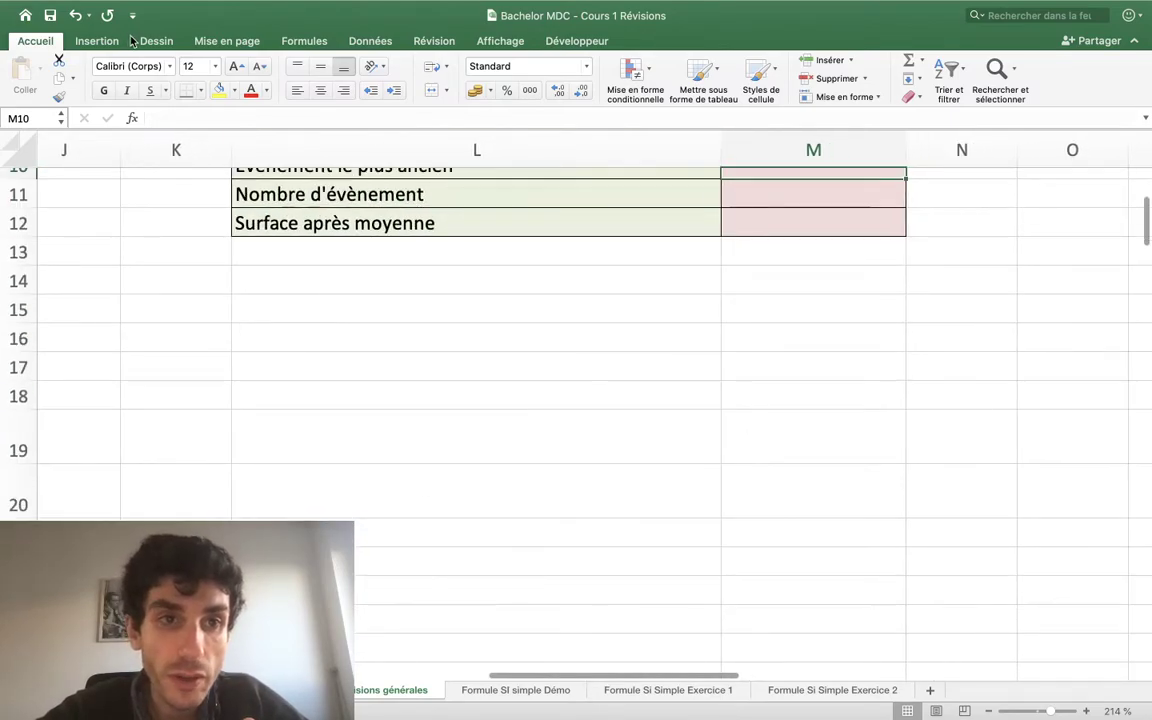
pyautogui.scroll(2, 147, 316)
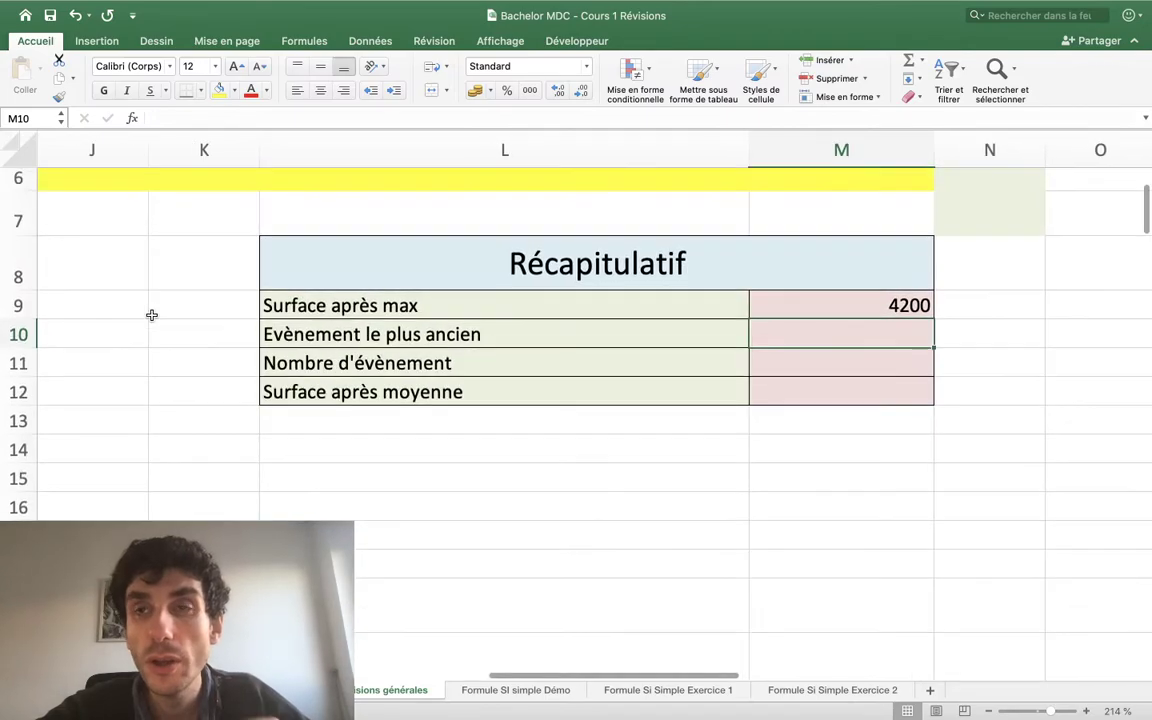
pyautogui.scroll(1, 151, 315)
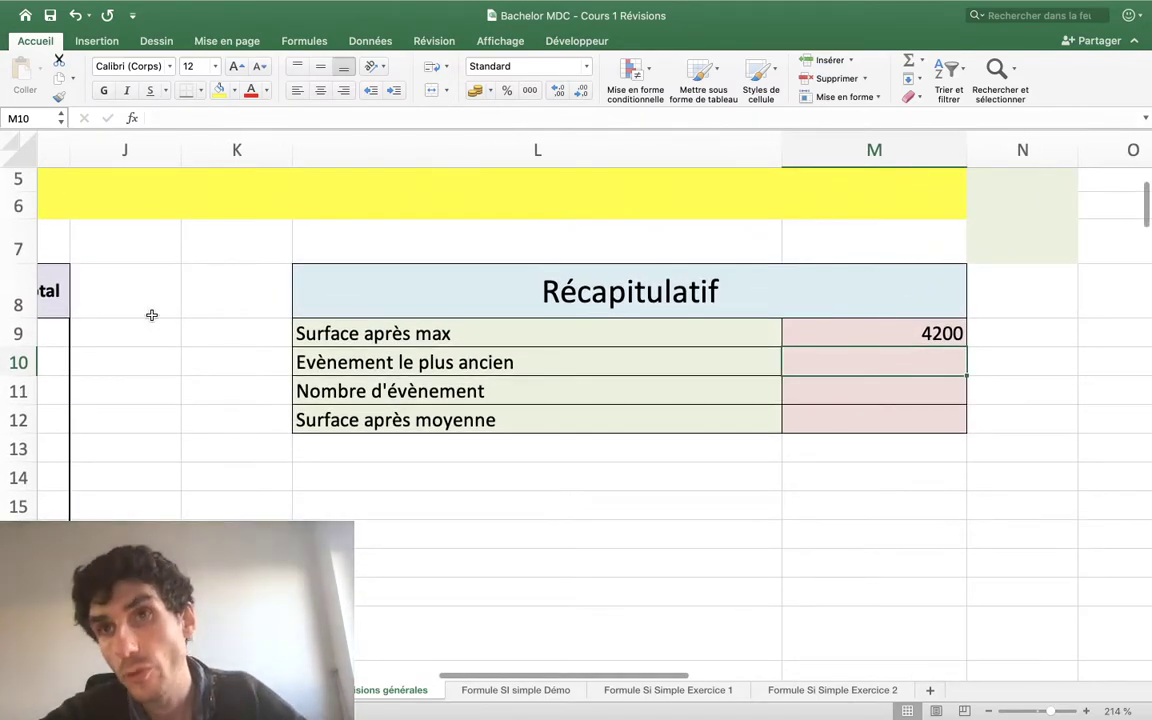
# In Word, stretch the timeline arrow right and move the 1/01/1900 and Aujourd'hui boxes to its ends.
pyautogui.hotkey('ctrl', 'Left')
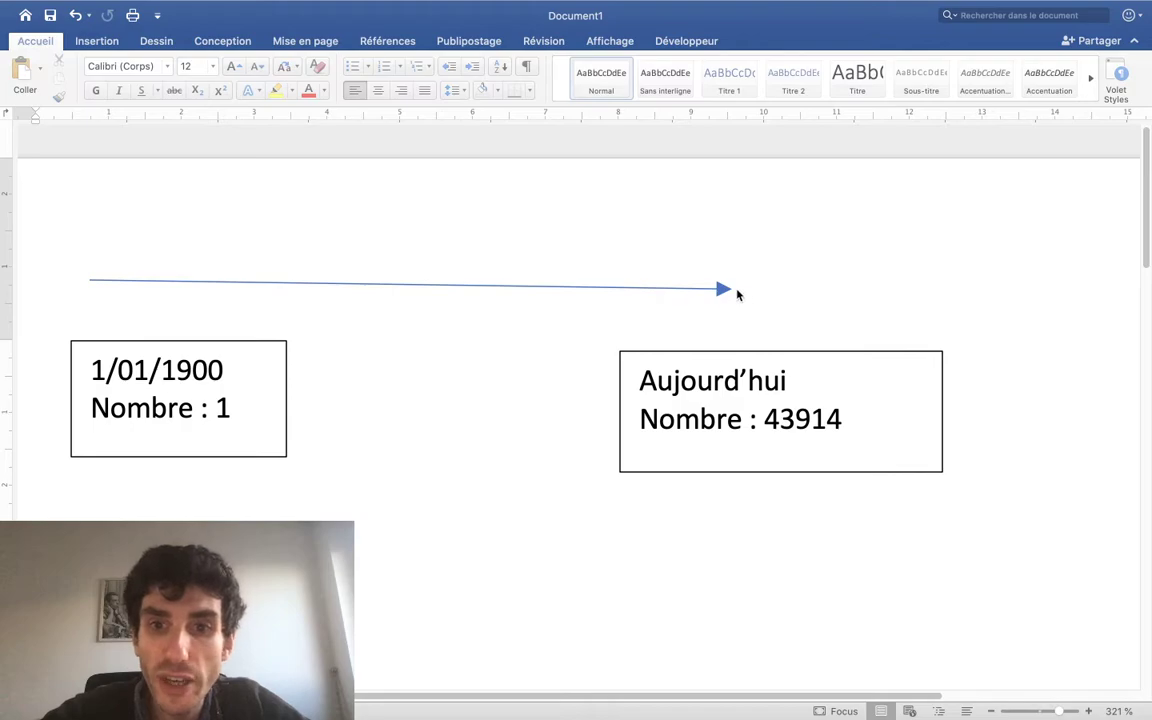
pyautogui.moveTo(728, 289); pyautogui.dragTo(935, 288)
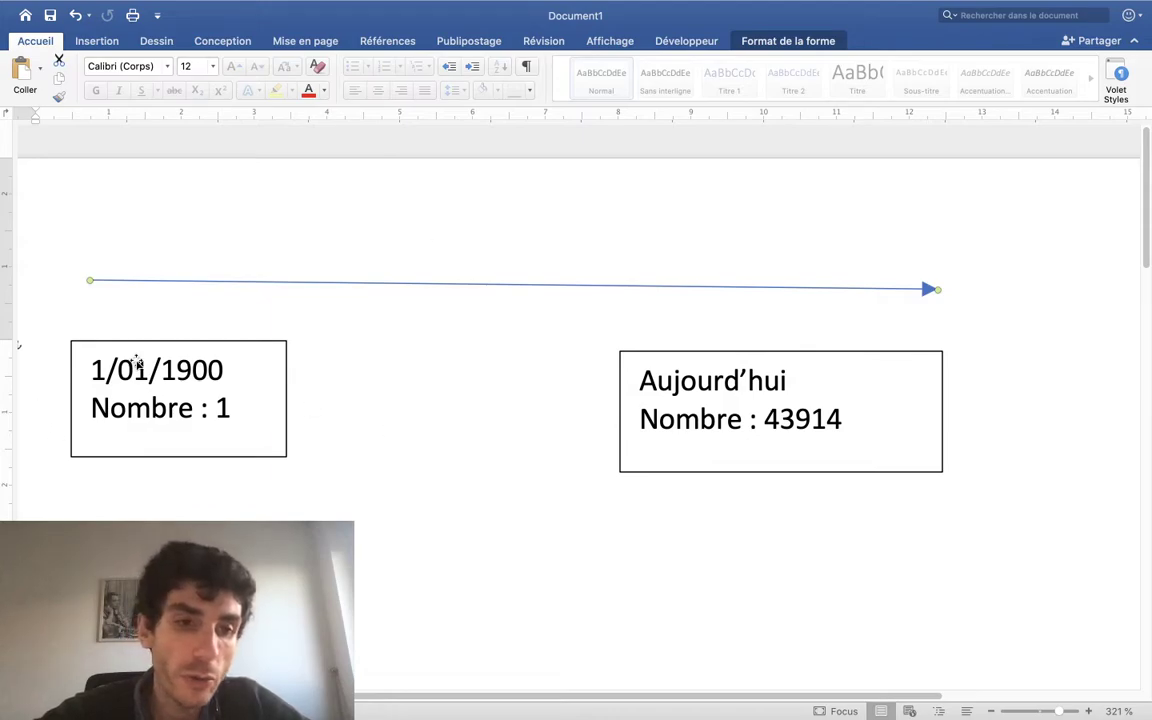
pyautogui.click(237, 406)
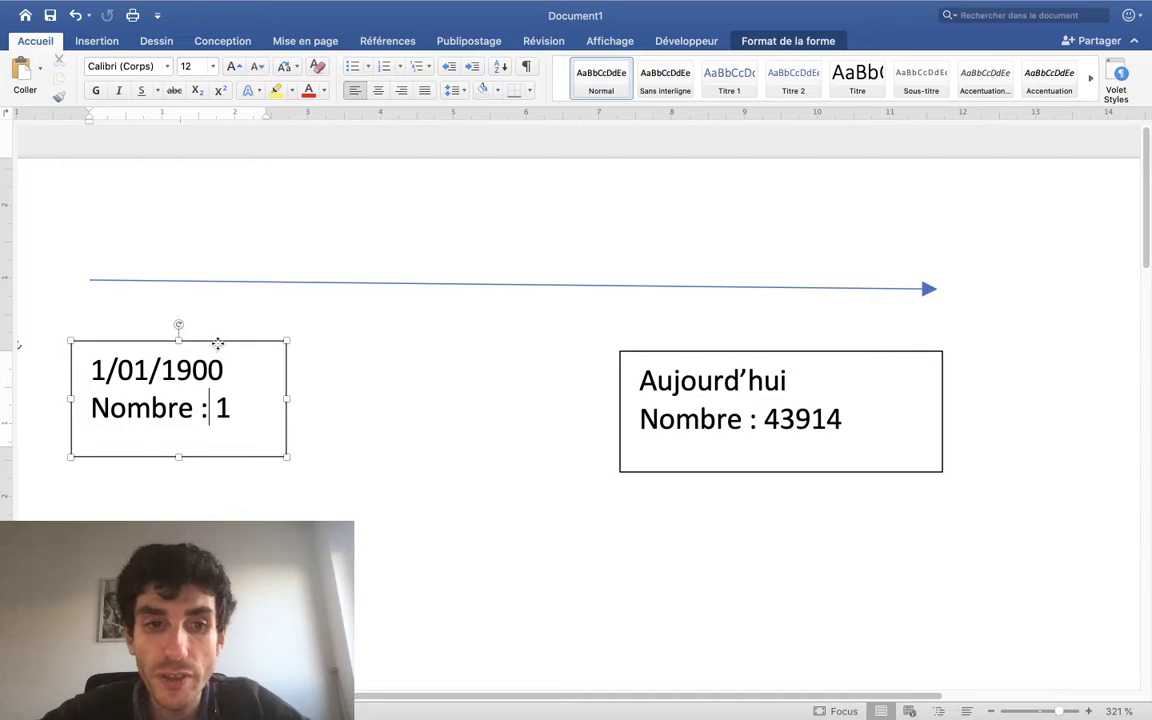
pyautogui.moveTo(217, 343); pyautogui.dragTo(174, 324)
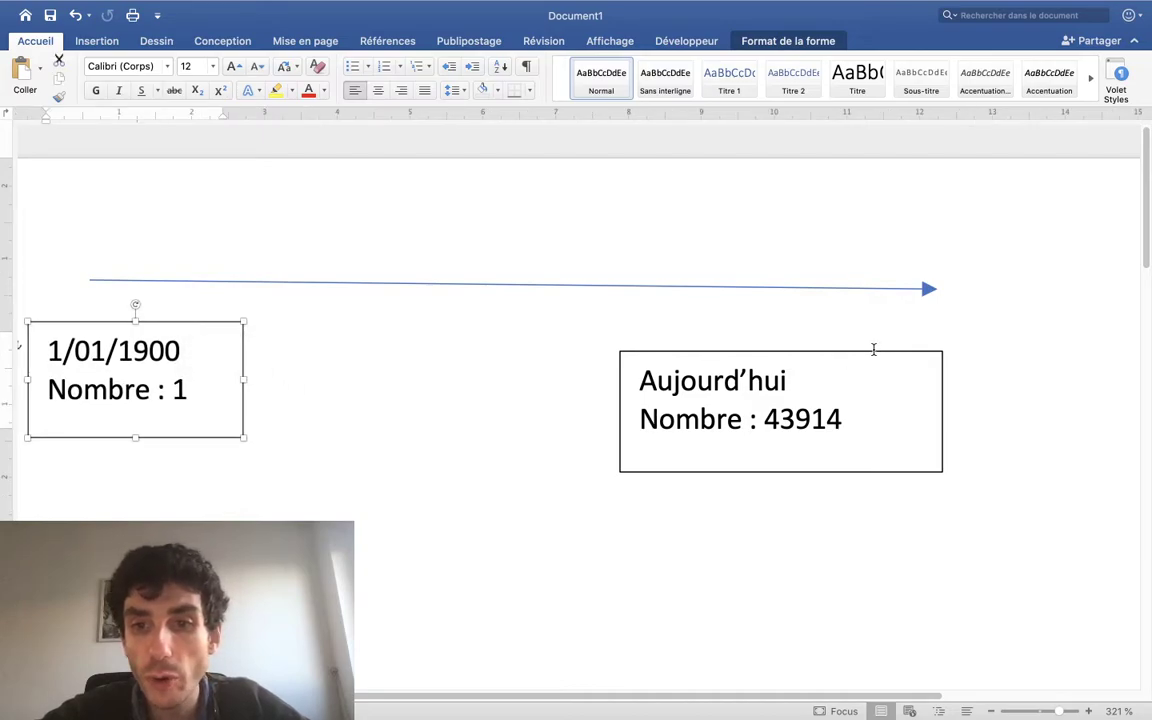
pyautogui.moveTo(873, 349); pyautogui.dragTo(1049, 320)
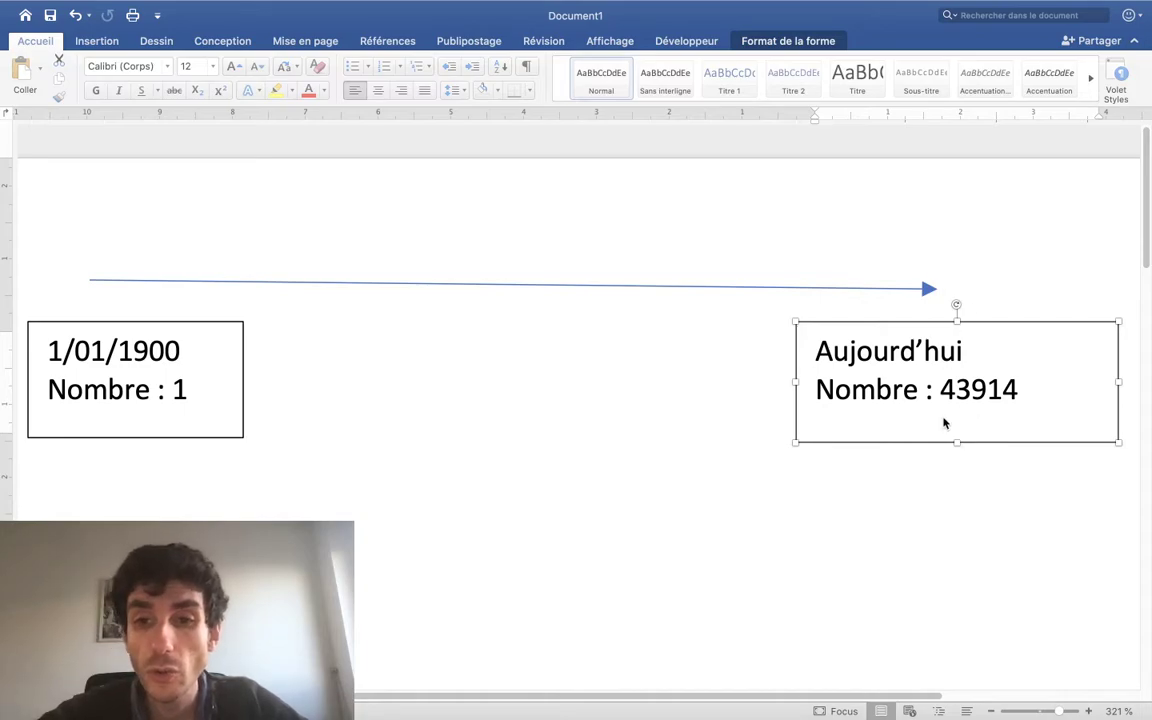
# Add (24/03/2020) after Aujourd'hui and enlarge that box to fit all its text.
pyautogui.click(967, 348)
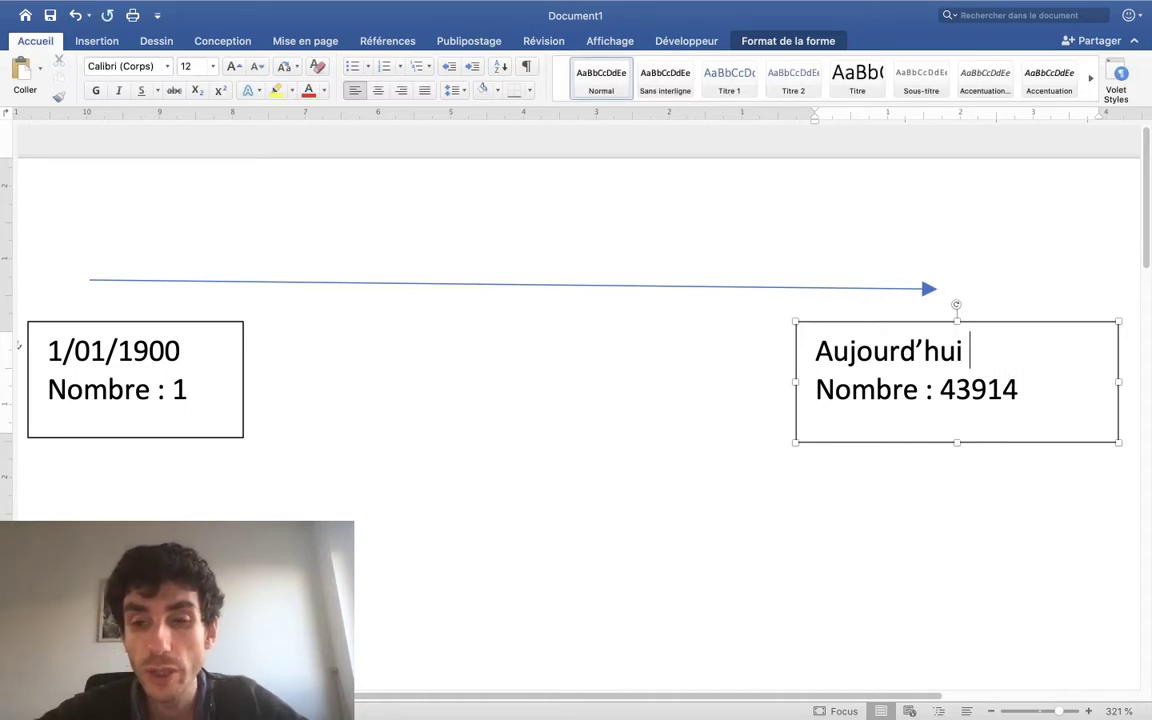
pyautogui.write('(24/03/')
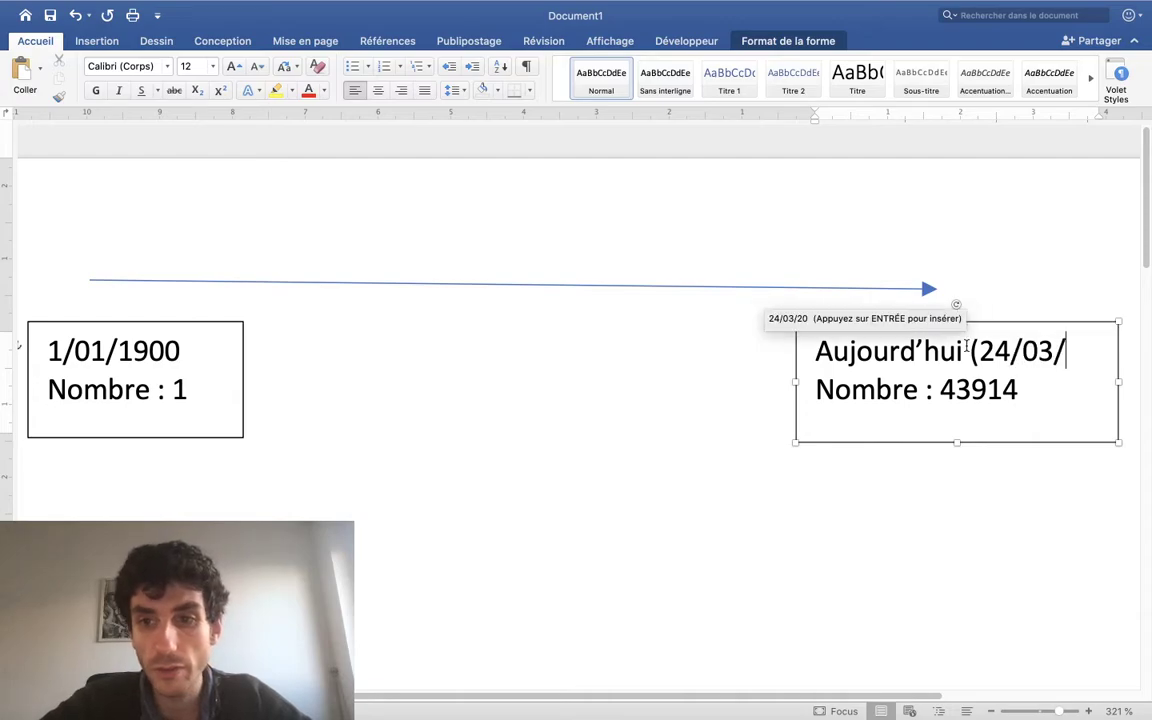
pyautogui.write('2020')
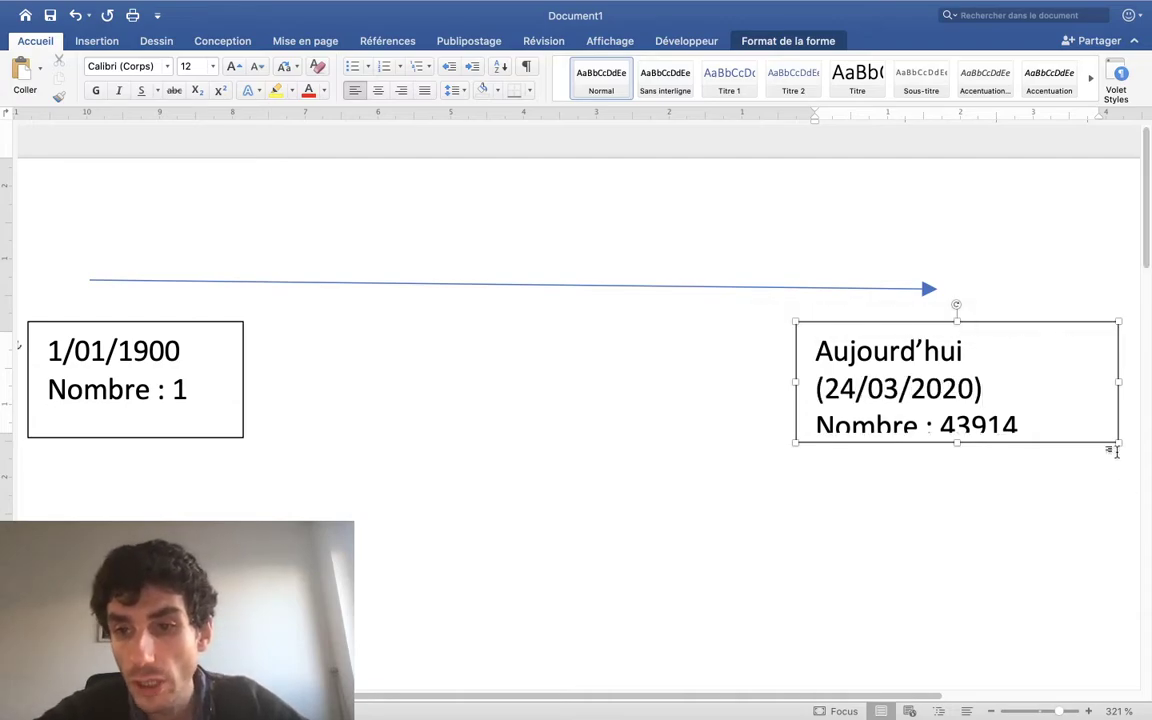
pyautogui.moveTo(1122, 439); pyautogui.dragTo(1123, 494)
pyautogui.click(1003, 535)
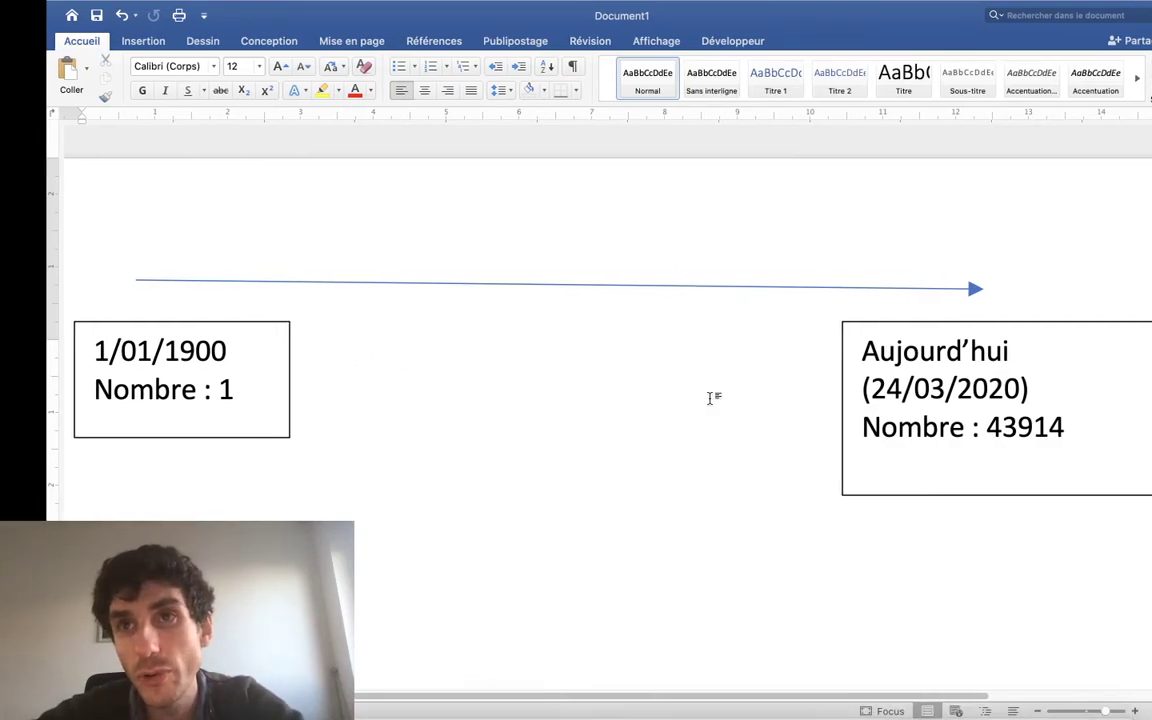
pyautogui.hotkey('ctrl', 'Right')
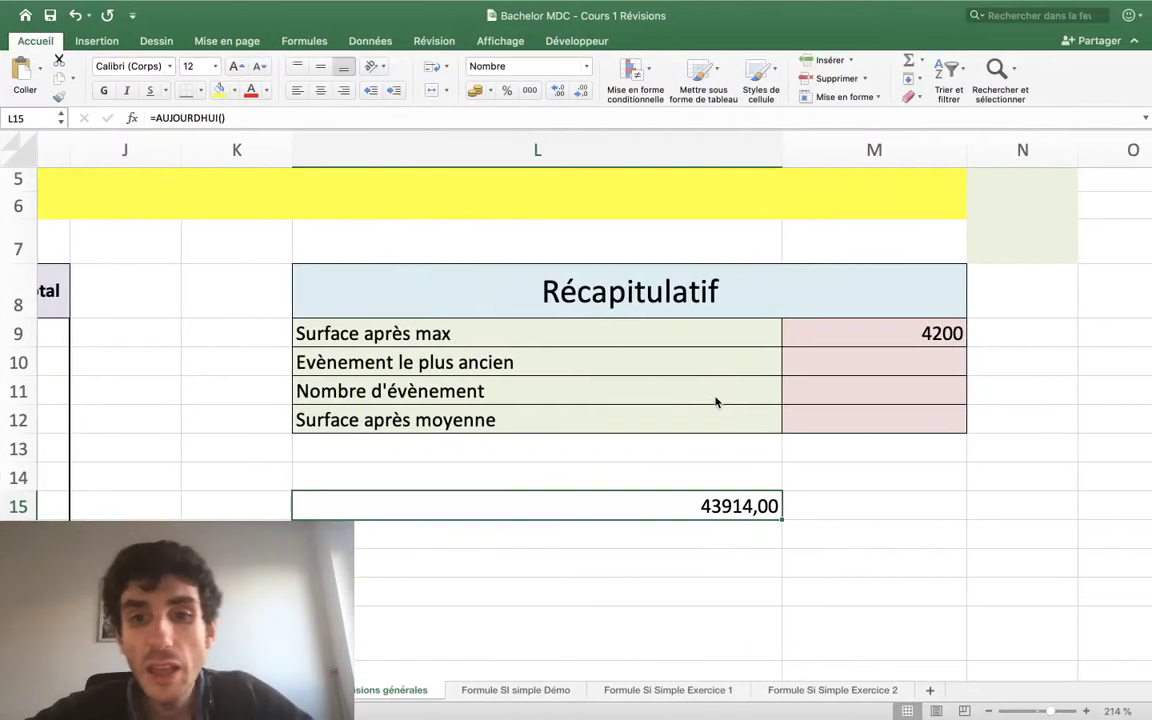
pyautogui.click(798, 362)
pyautogui.hscroll(-10, 800, 362)
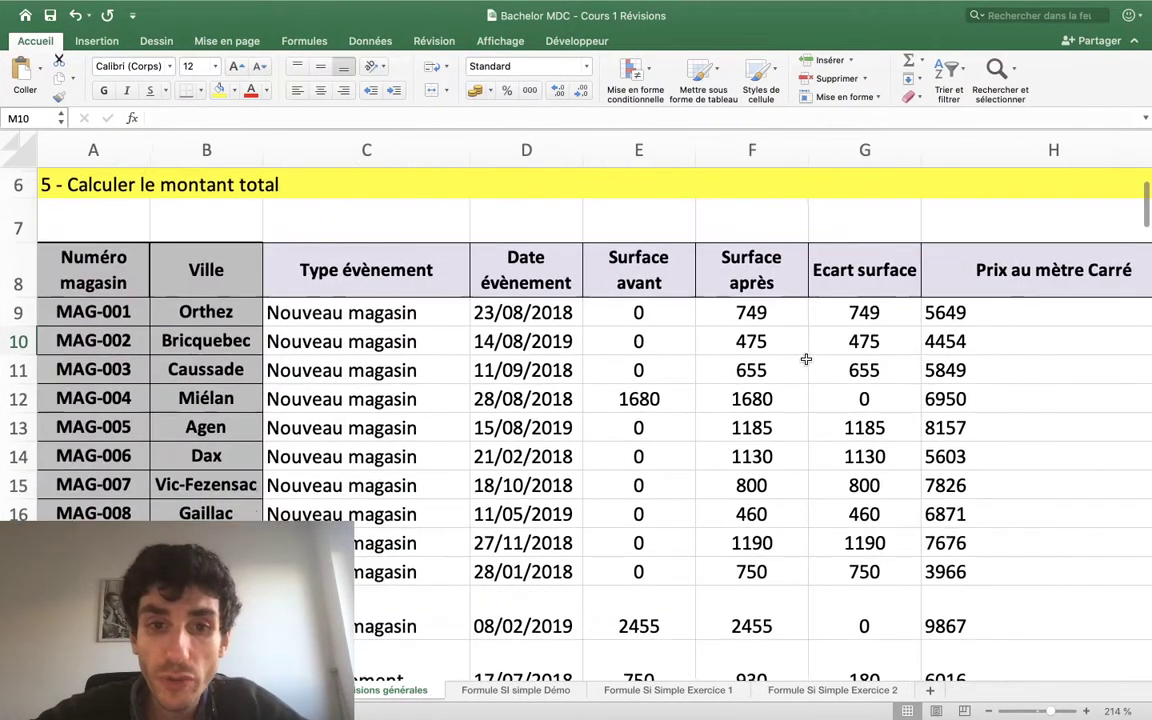
pyautogui.scroll(-2, 806, 359)
pyautogui.hscroll(3, 806, 359)
pyautogui.scroll(4, 806, 359)
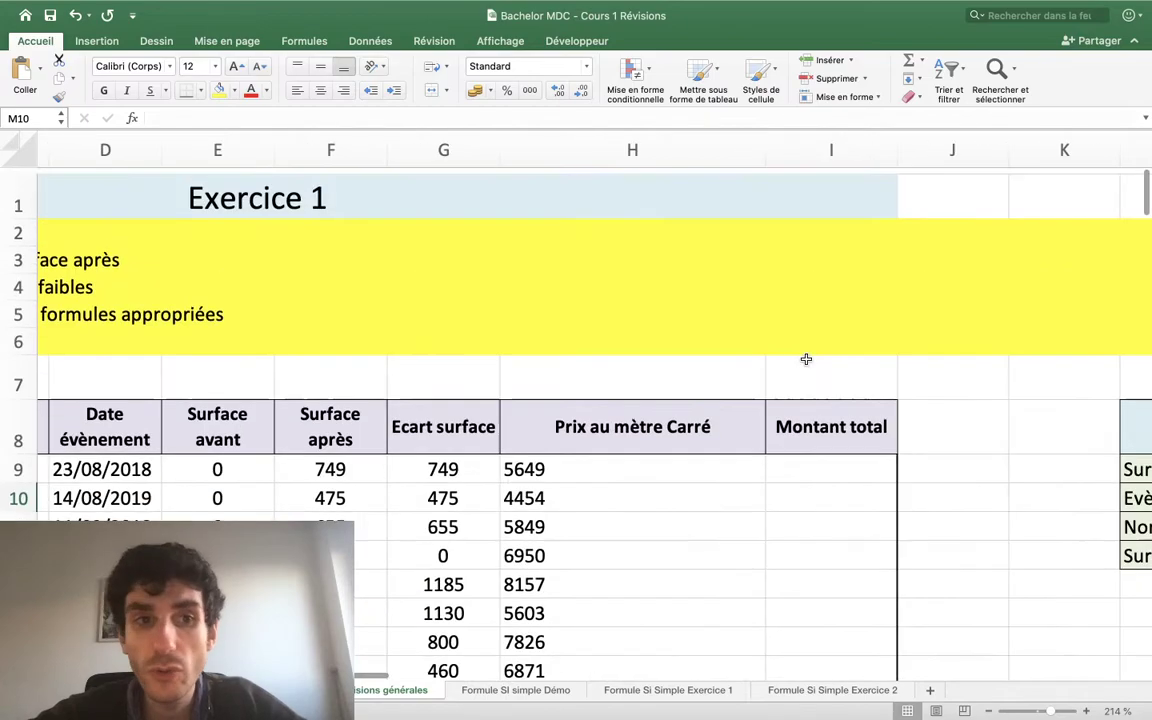
pyautogui.hscroll(-3, 806, 359)
pyautogui.scroll(-5, 806, 359)
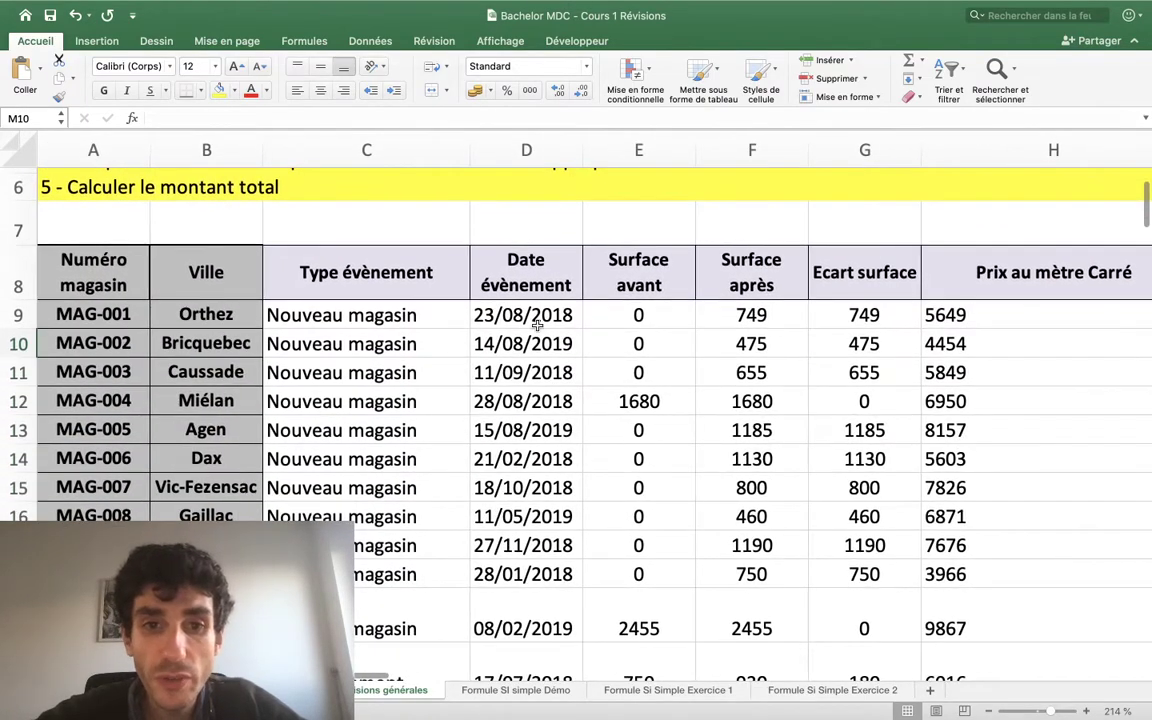
pyautogui.moveTo(531, 325)
pyautogui.mouseDown()
pyautogui.moveTo(703, 634)
pyautogui.moveTo(583, 654)
pyautogui.mouseUp()
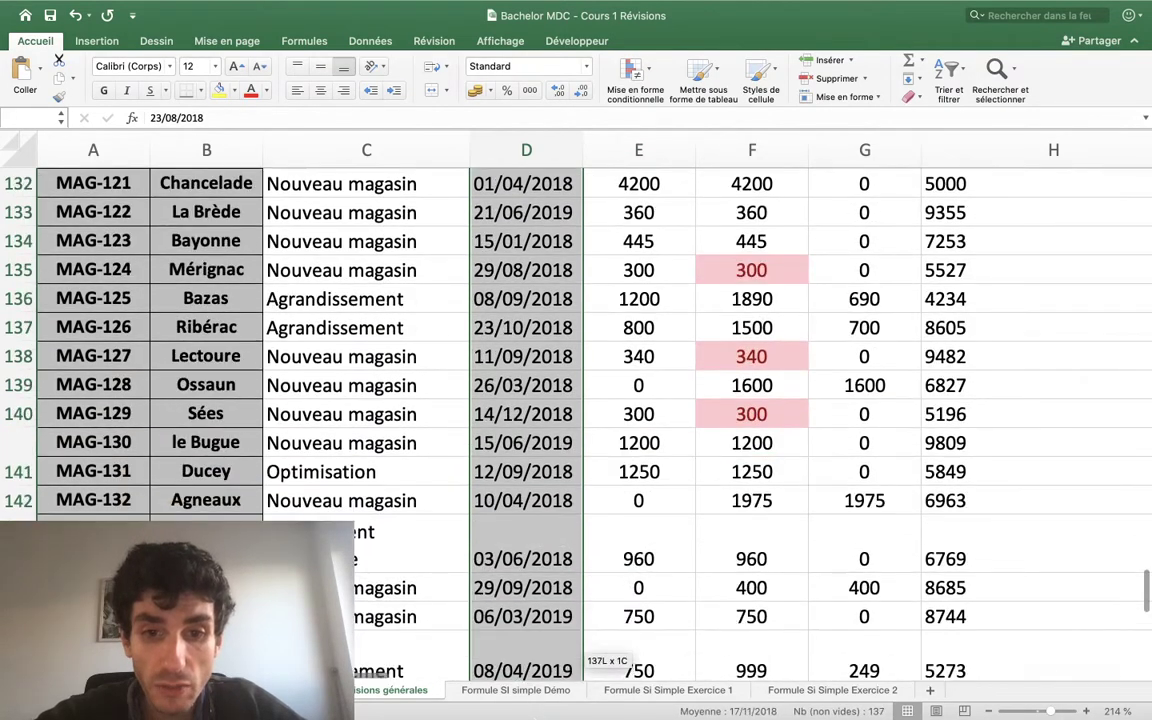
pyautogui.moveTo(583, 654); pyautogui.dragTo(530, 642)
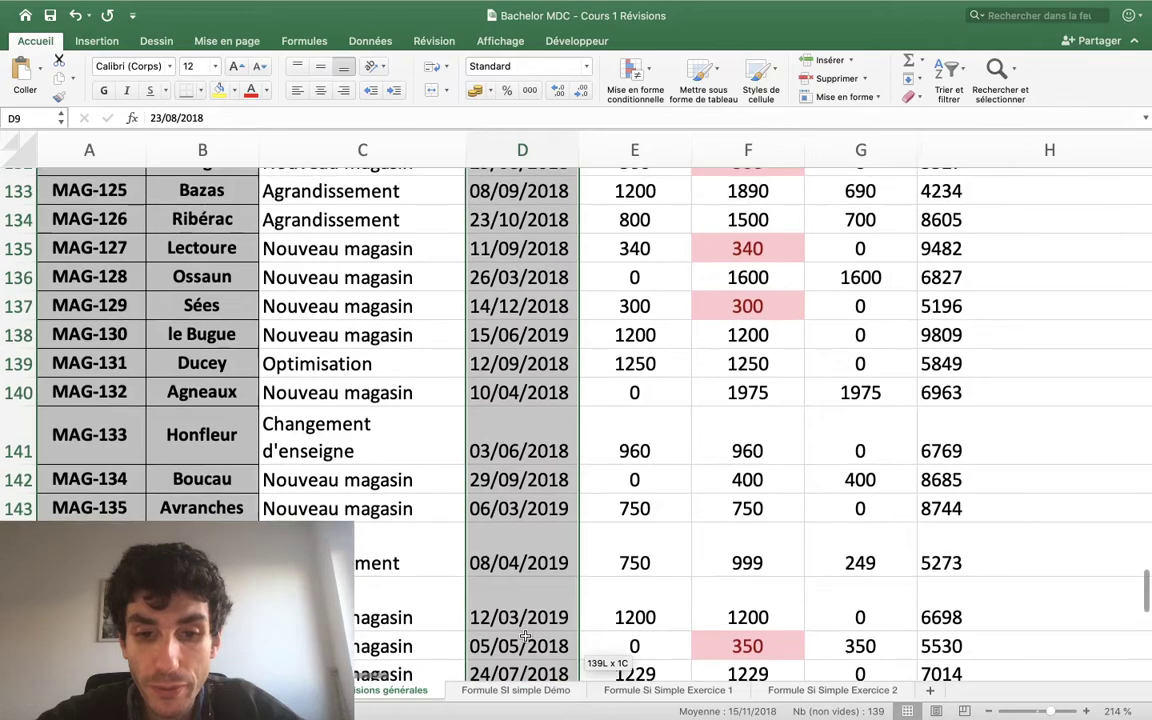
pyautogui.scroll(15, 524, 638)
pyautogui.scroll(15, 524, 638)
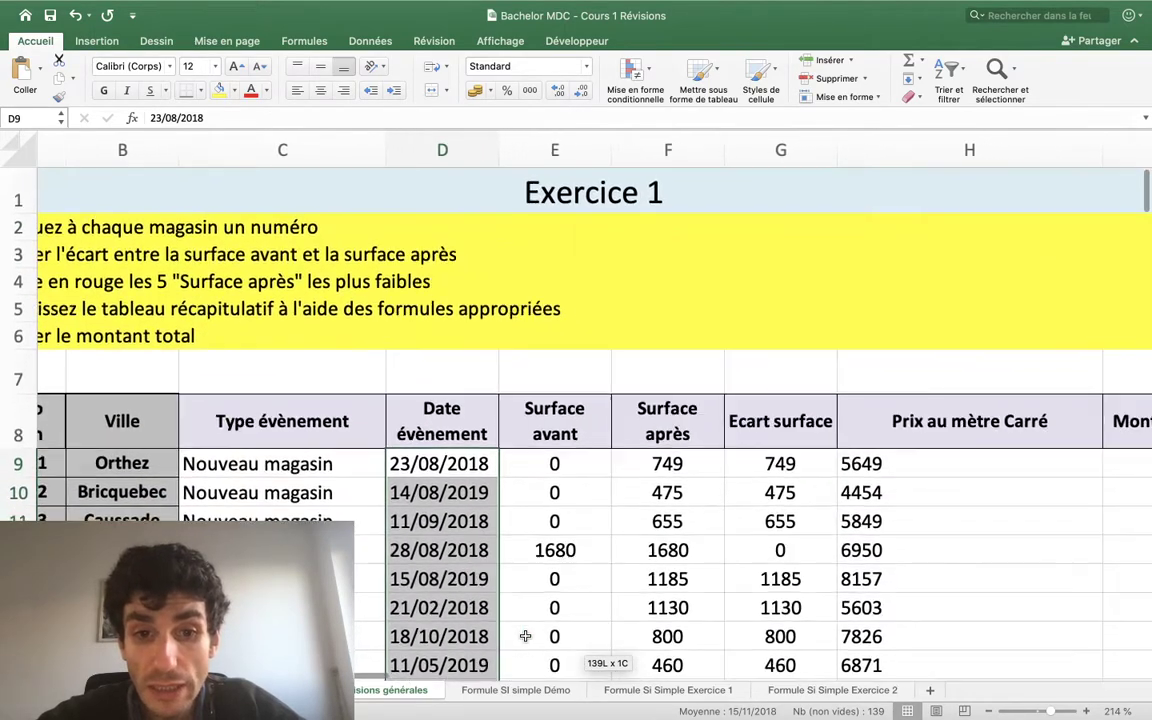
pyautogui.hscroll(10, 525, 636)
pyautogui.hscroll(5, 525, 636)
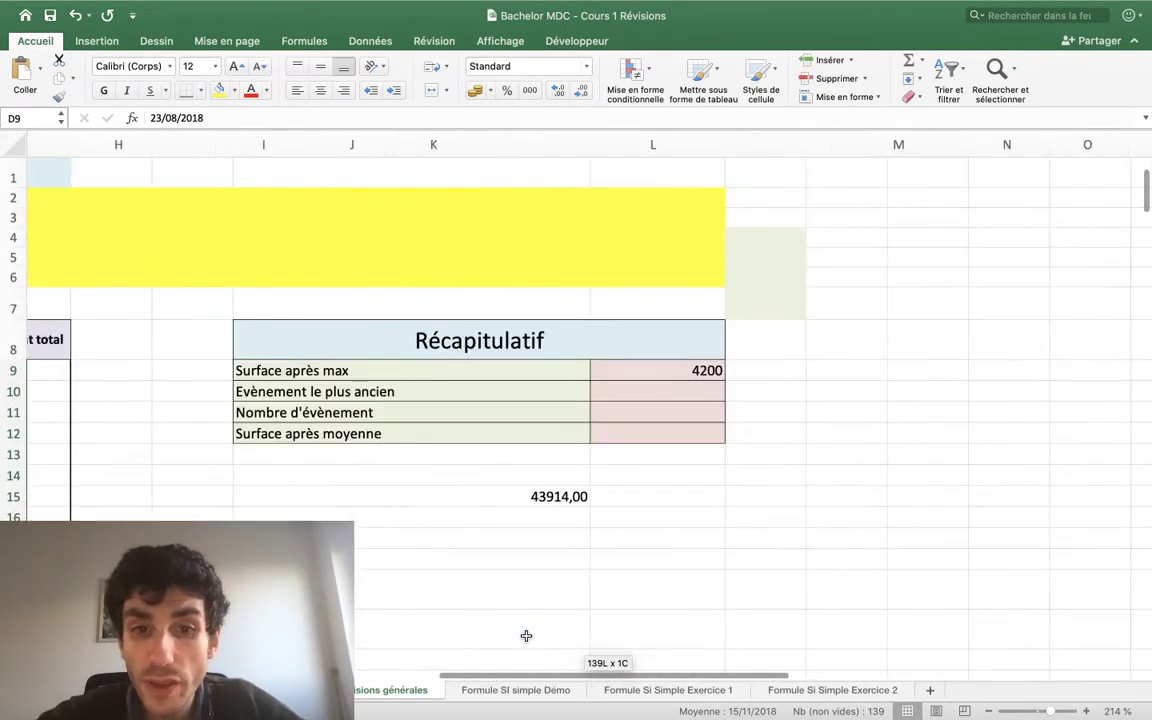
# In M10, start a MIN formula over the Date évènement range D9:D147.
pyautogui.scroll(-5, 613, 414)
pyautogui.click(620, 375)
pyautogui.click(664, 395)
pyautogui.write('=')
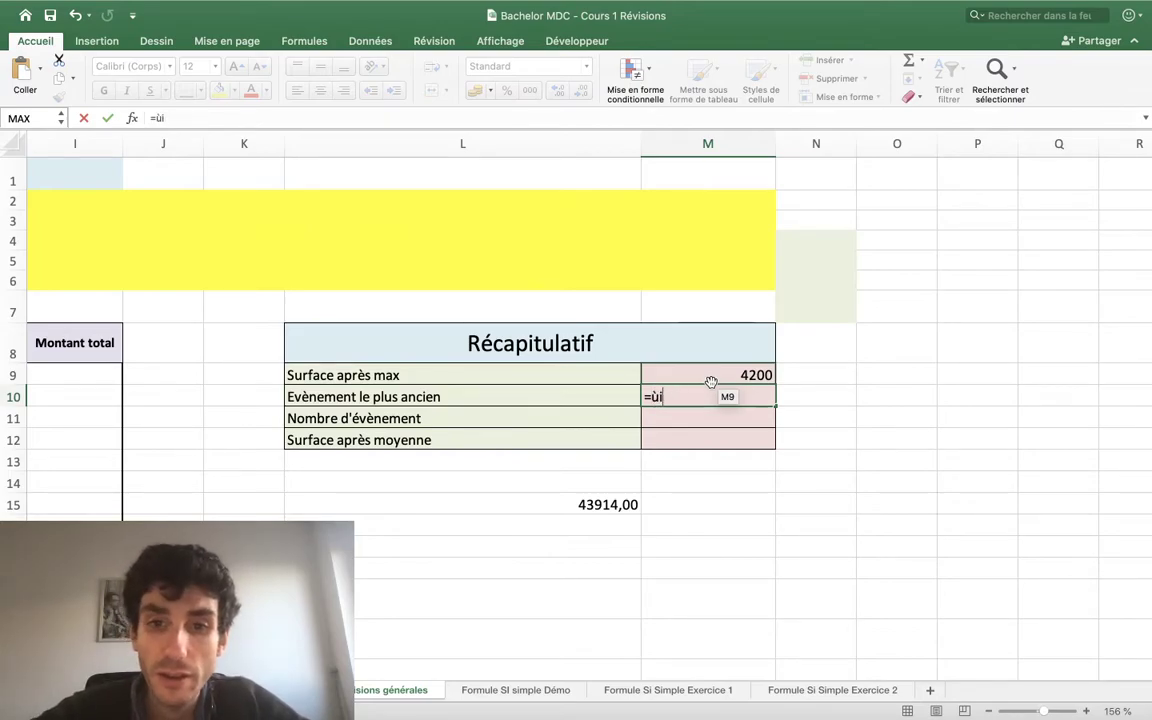
pyautogui.write('min(')
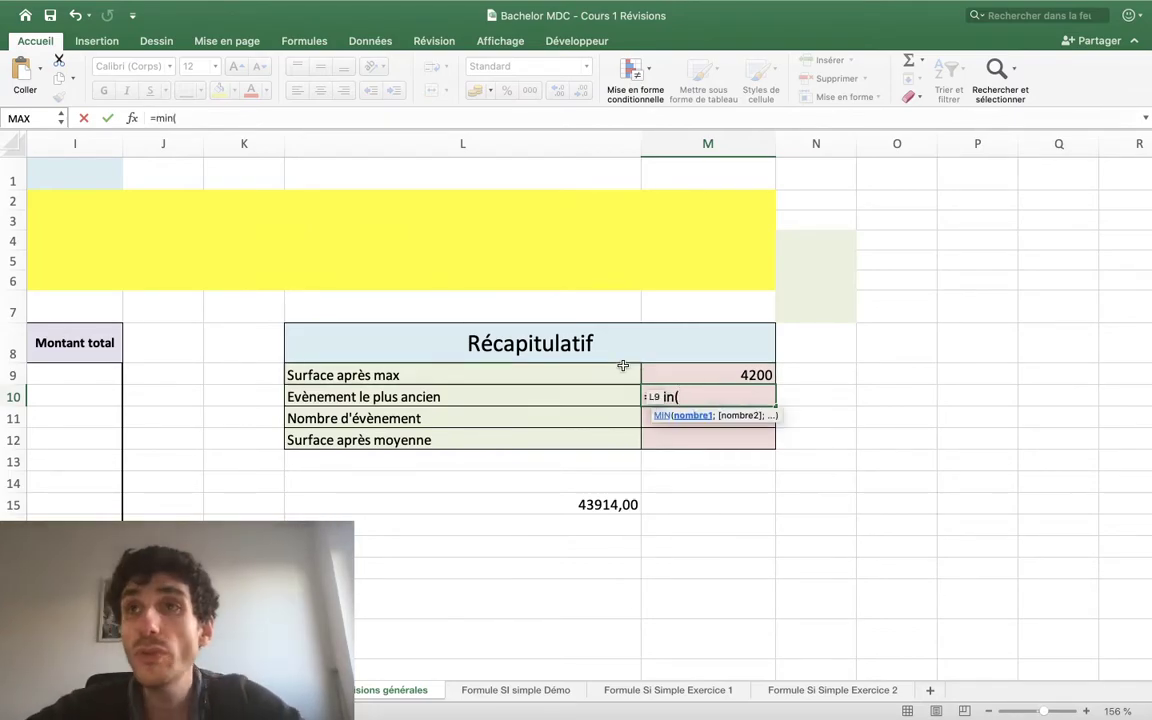
pyautogui.hscroll(-5, 369, 454)
pyautogui.hscroll(-4, 369, 454)
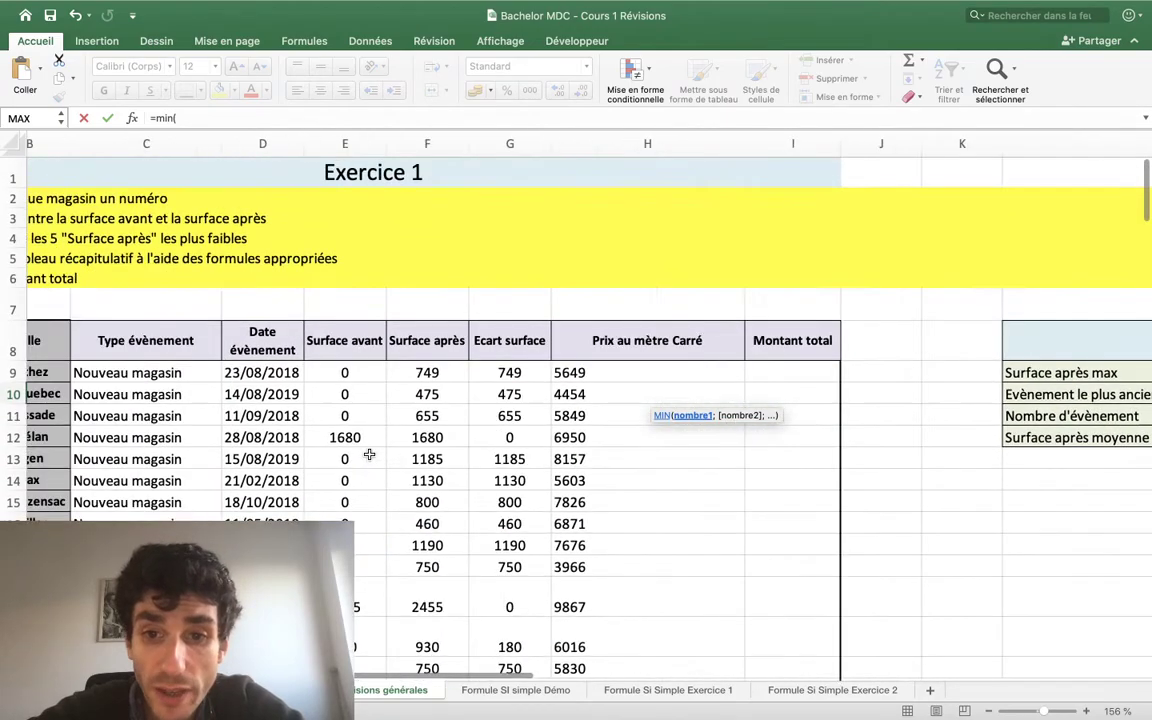
pyautogui.scroll(-1, 375, 450)
pyautogui.moveTo(407, 349); pyautogui.dragTo(426, 650)
pyautogui.moveTo(383, 607); pyautogui.dragTo(393, 527)
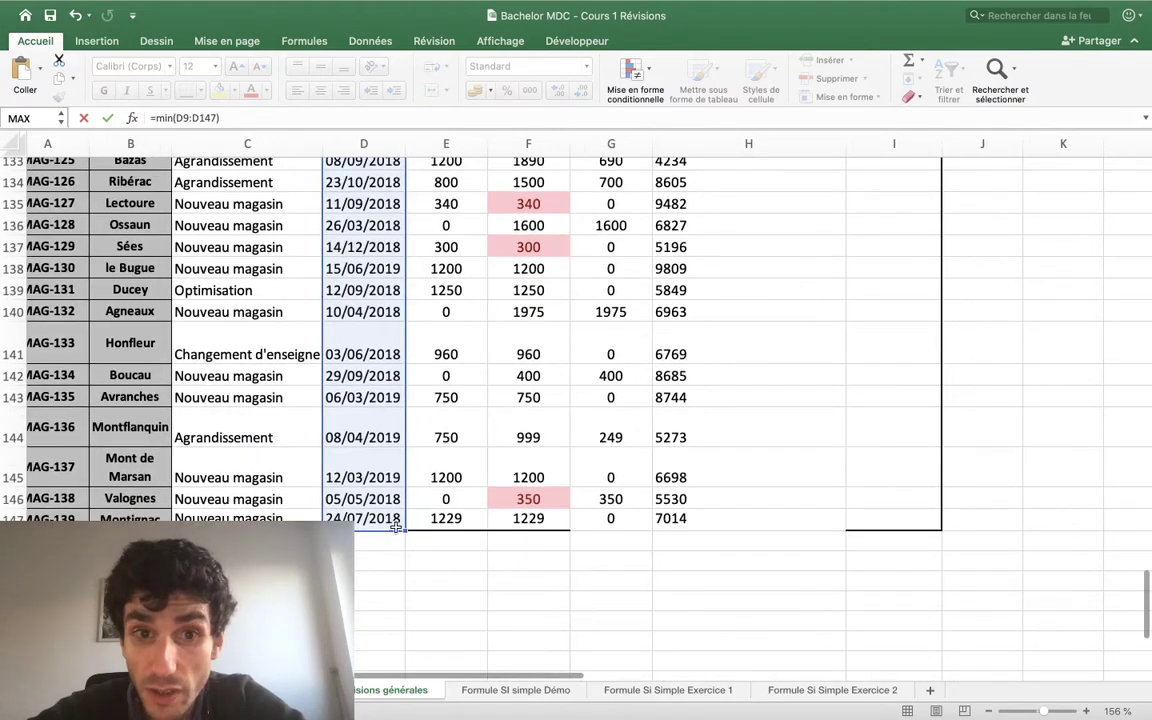
pyautogui.scroll(15, 393, 527)
pyautogui.hscroll(5, 393, 527)
pyautogui.scroll(20, 395, 527)
pyautogui.hscroll(-8, 395, 527)
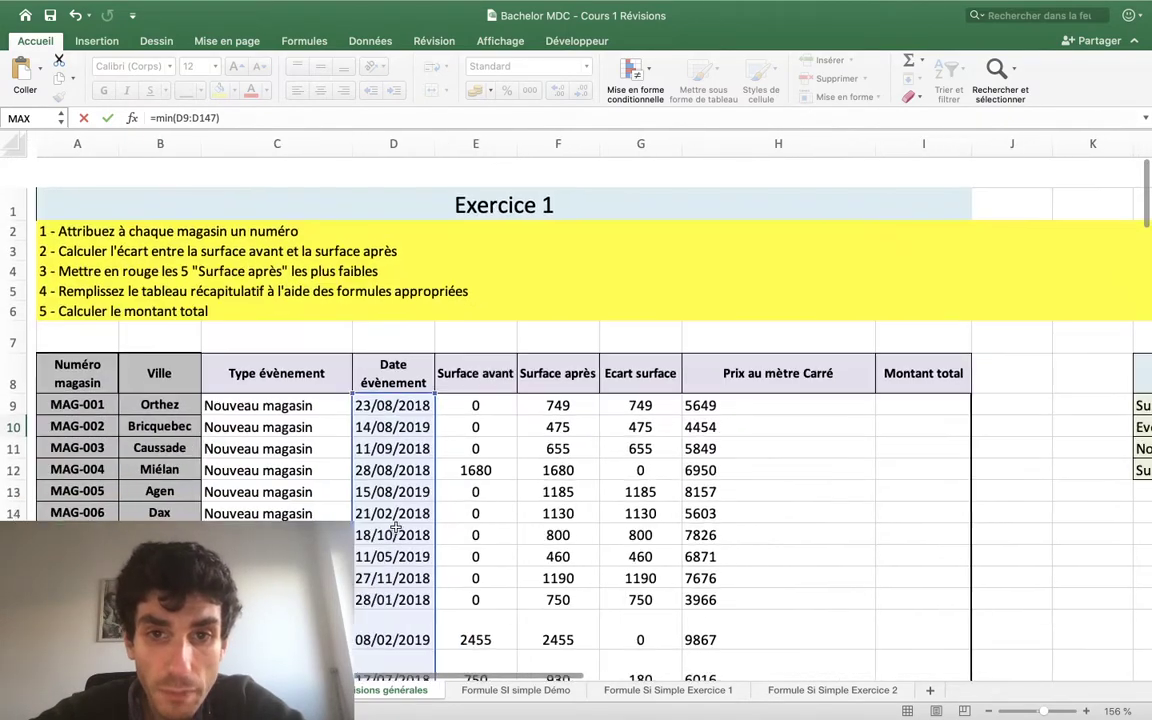
pyautogui.hscroll(4, 395, 527)
pyautogui.hscroll(4, 395, 527)
pyautogui.hscroll(1, 395, 527)
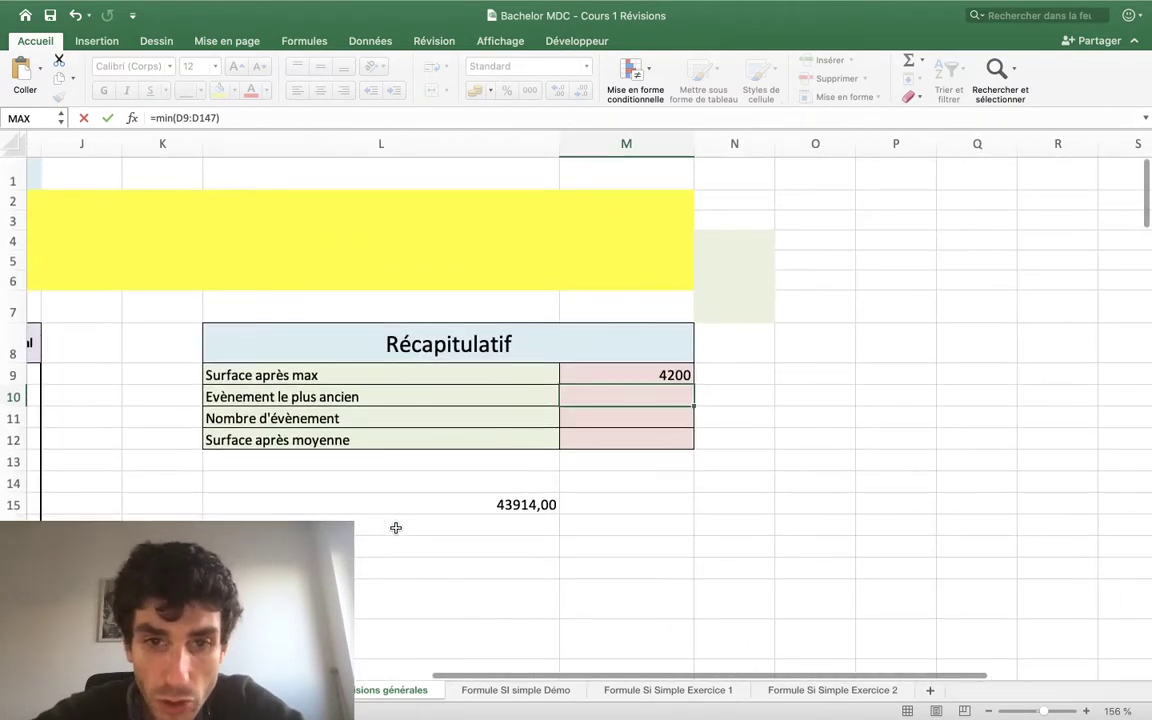
pyautogui.press('Escape')
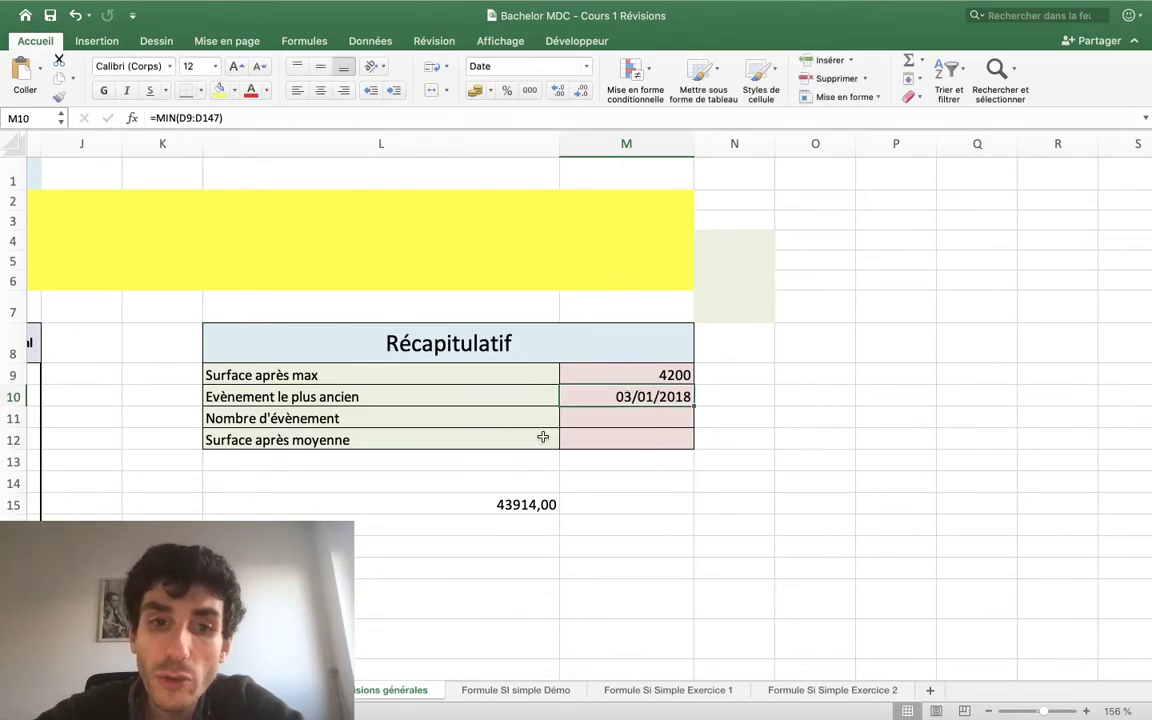
# Check the range and confirm =MIN(D9:D147) so M10 shows 03/01/2018.
pyautogui.hscroll(-10, 543, 437)
pyautogui.scroll(-4, 408, 459)
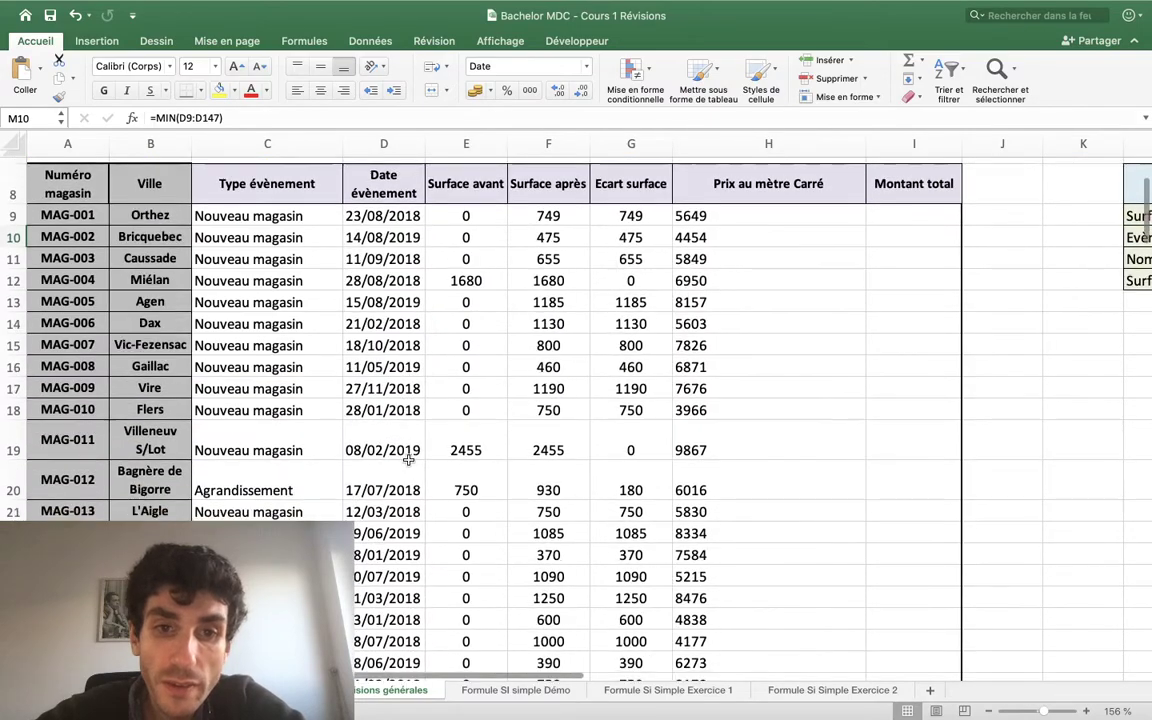
pyautogui.scroll(3, 408, 459)
pyautogui.hscroll(5, 408, 459)
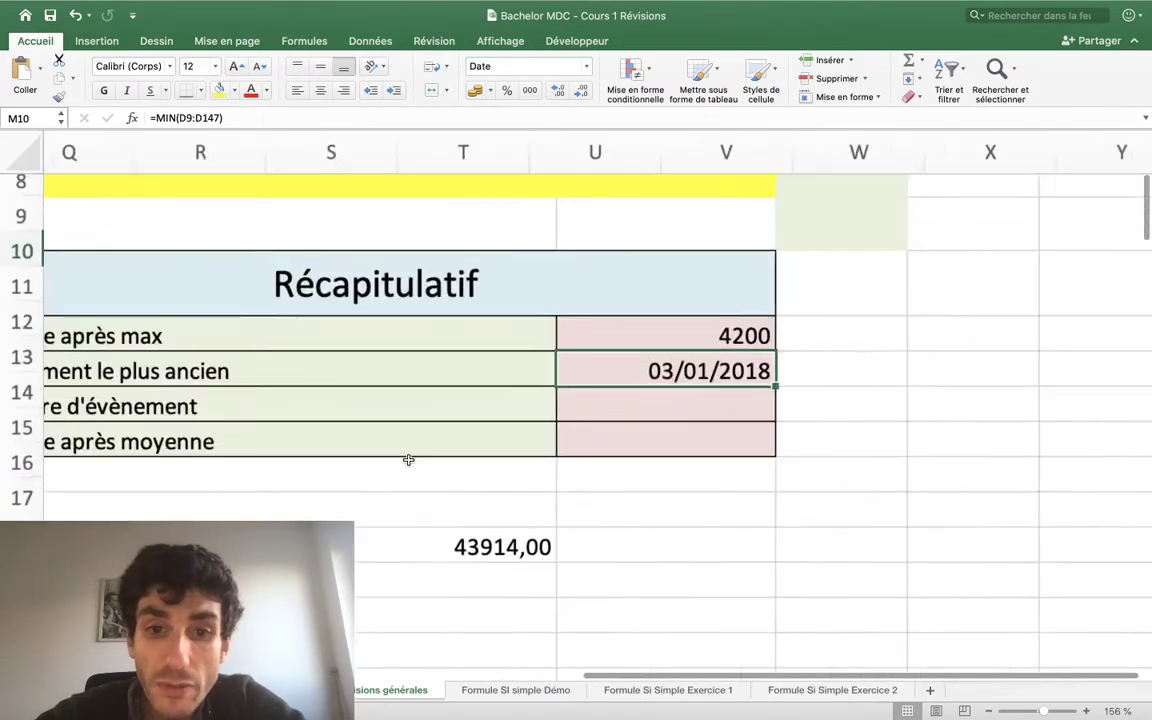
pyautogui.hscroll(5, 408, 459)
pyautogui.hscroll(-3, 408, 459)
pyautogui.hscroll(-10, 408, 459)
pyautogui.hscroll(8, 408, 459)
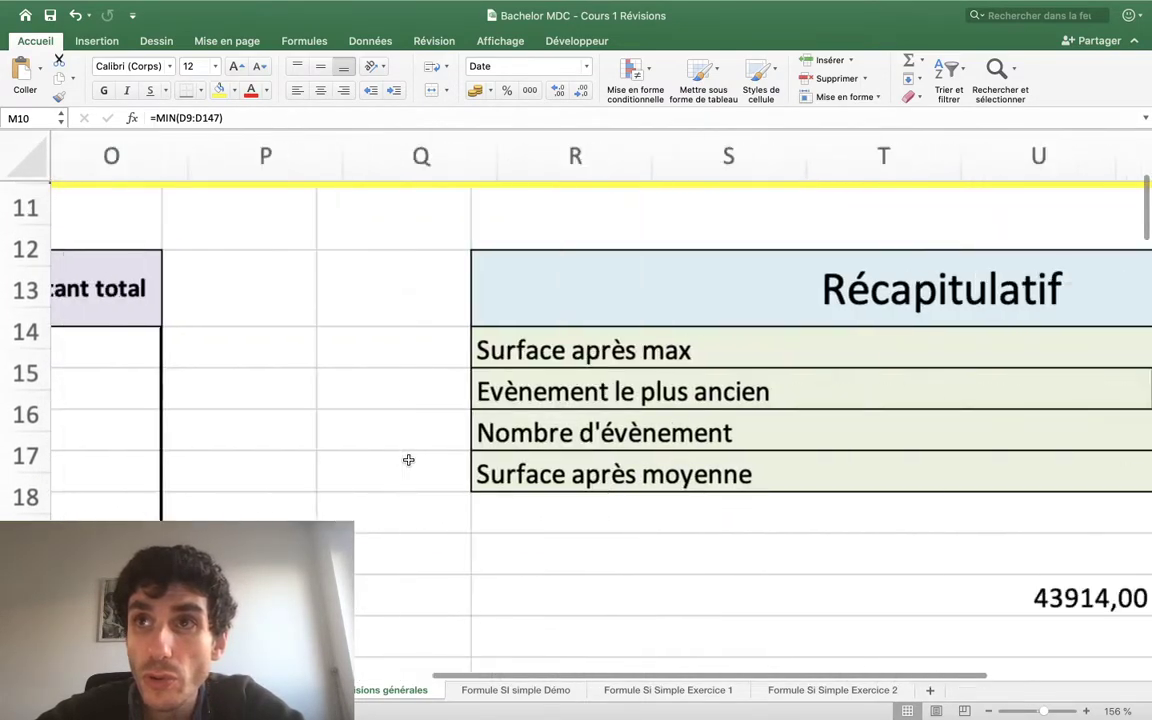
pyautogui.hscroll(5, 408, 459)
pyautogui.hscroll(2, 408, 459)
pyautogui.scroll(5, 706, 408)
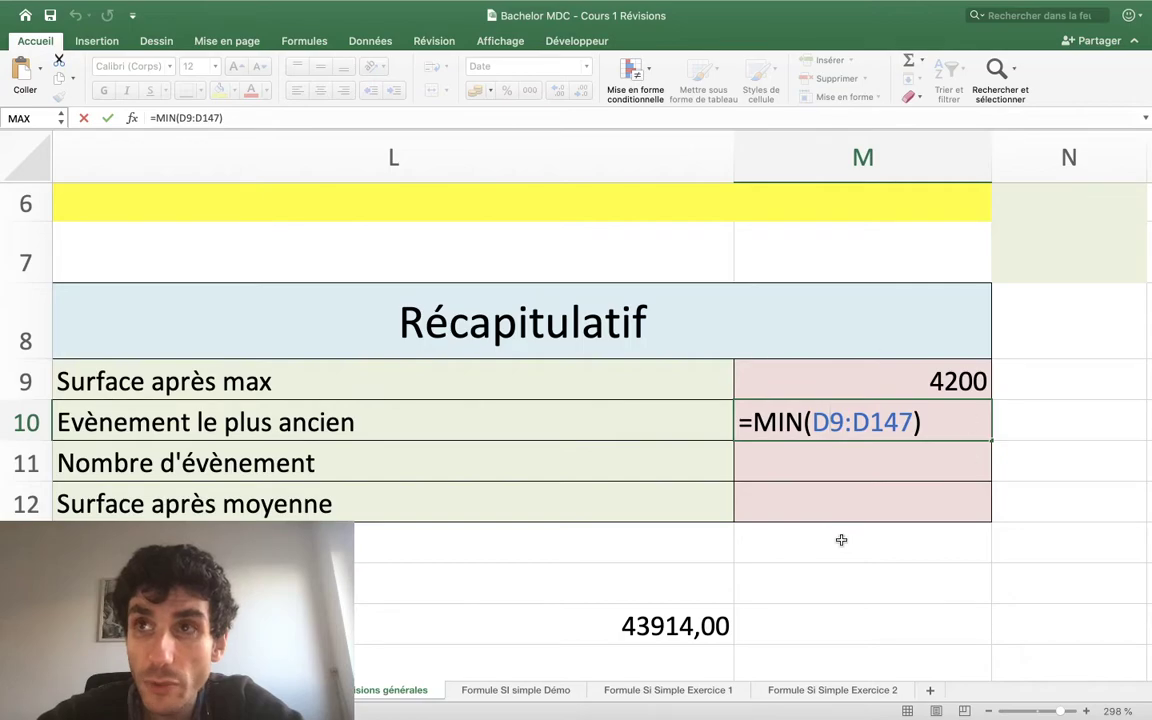
pyautogui.hscroll(-1, 751, 464)
pyautogui.hscroll(-3, 751, 464)
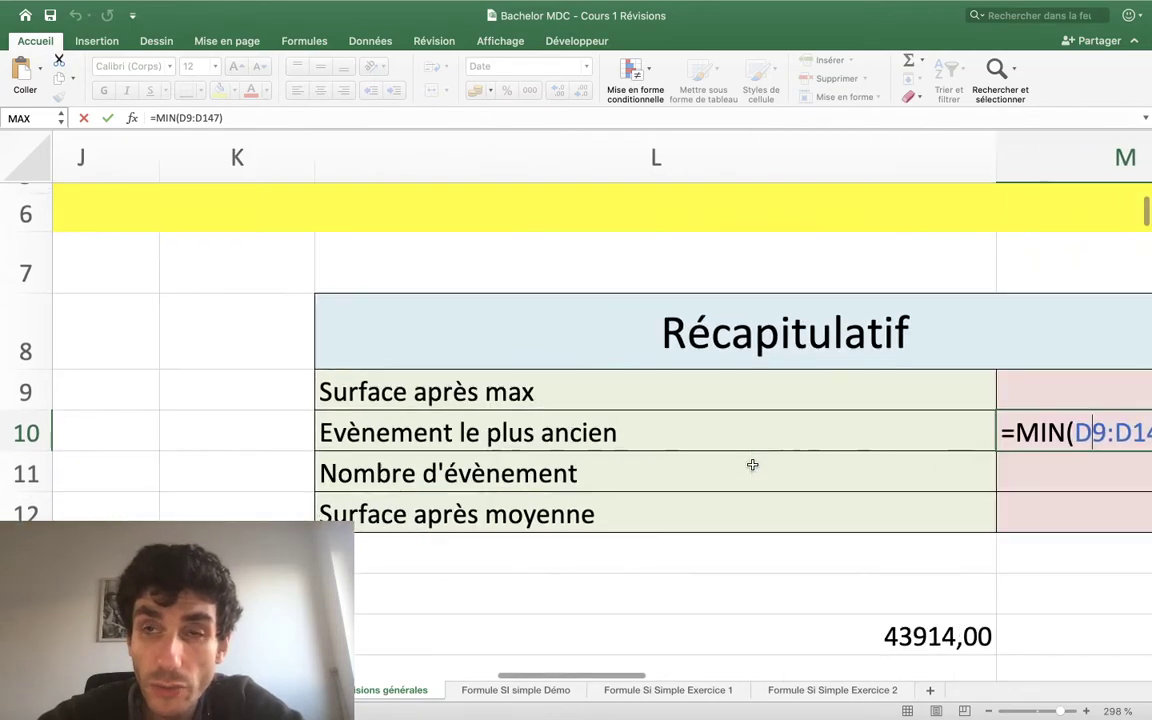
pyautogui.hscroll(-5, 751, 464)
pyautogui.hscroll(-10, 751, 464)
pyautogui.hscroll(-2, 751, 464)
pyautogui.scroll(-1, 751, 464)
pyautogui.scroll(-2, 751, 464)
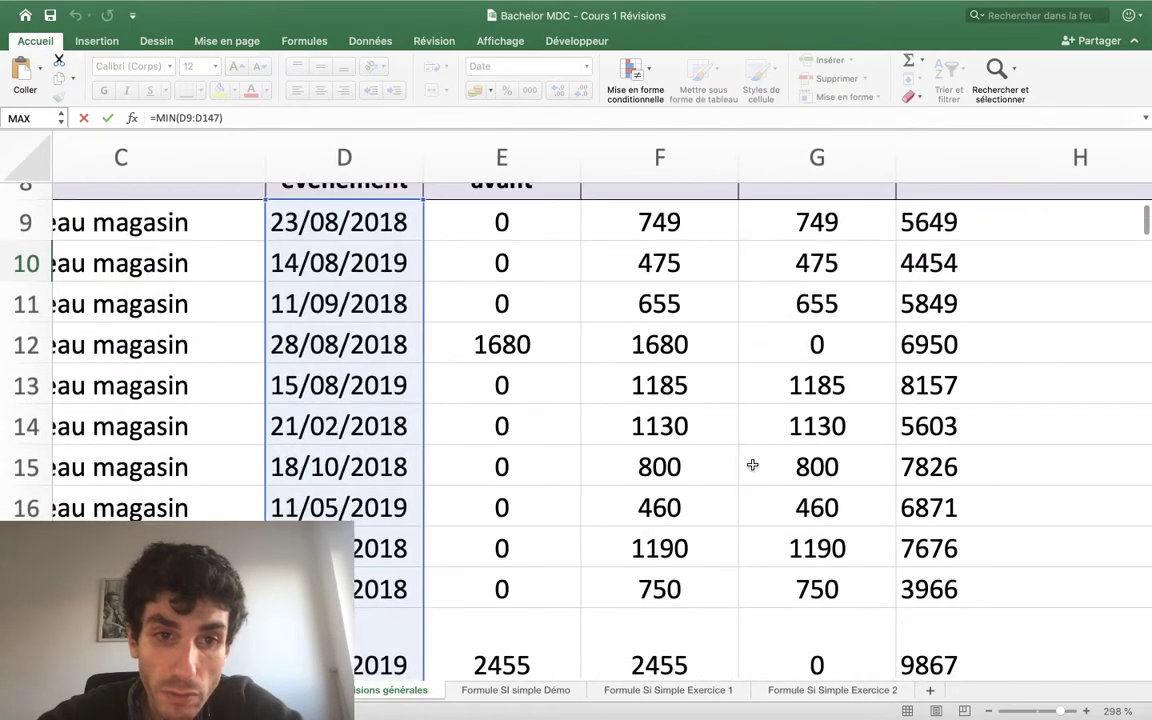
pyautogui.scroll(-1, 751, 464)
pyautogui.scroll(-4, 751, 464)
pyautogui.scroll(-3, 752, 464)
pyautogui.scroll(-3, 752, 464)
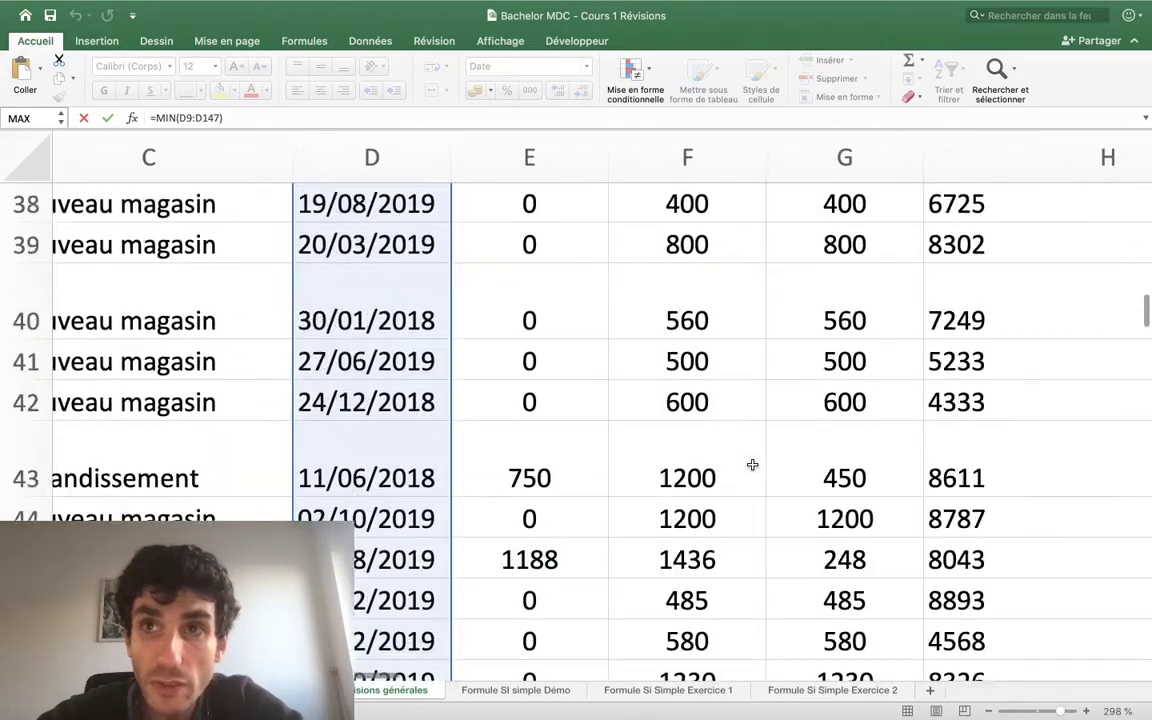
pyautogui.scroll(-3, 752, 464)
pyautogui.scroll(-4, 752, 464)
pyautogui.scroll(-3, 752, 464)
pyautogui.scroll(-4, 752, 464)
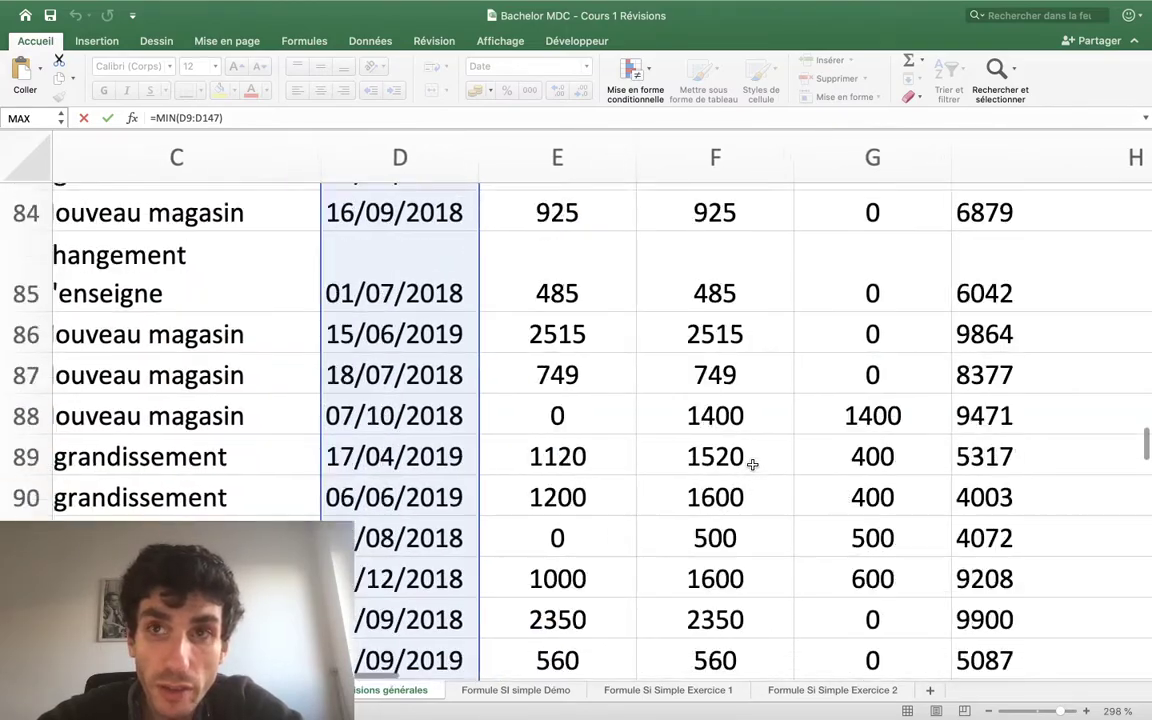
pyautogui.scroll(-6, 752, 464)
pyautogui.scroll(-6, 752, 464)
pyautogui.scroll(-3, 752, 464)
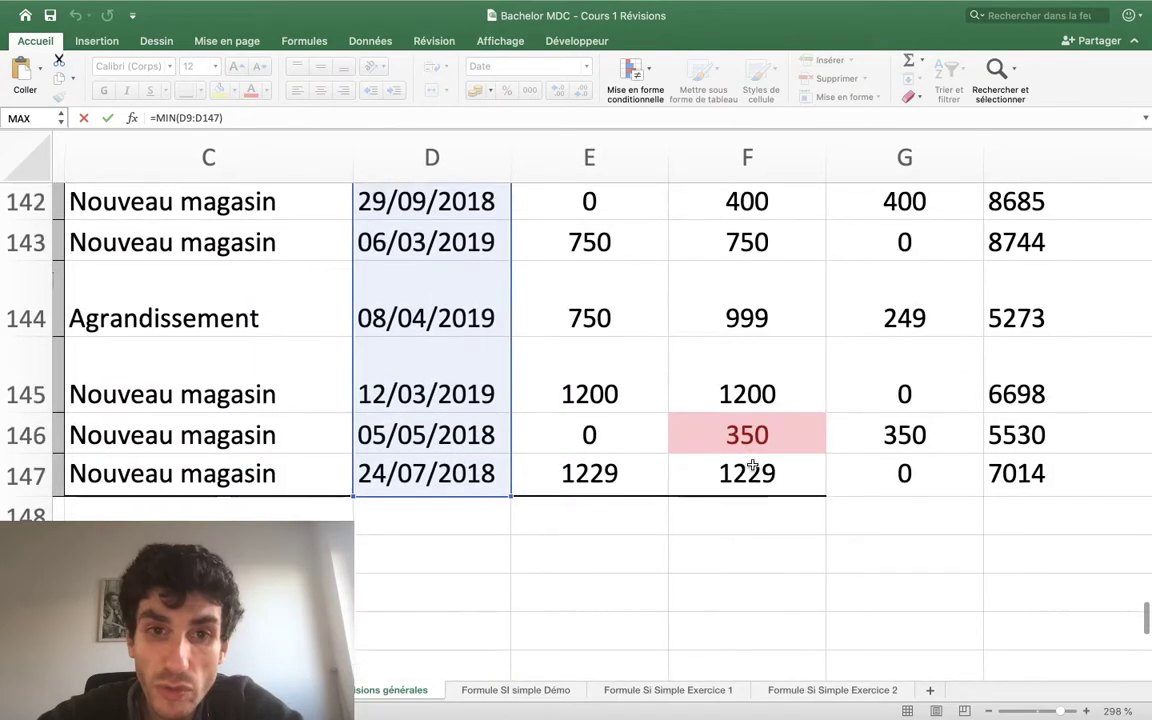
pyautogui.scroll(8, 752, 464)
pyautogui.scroll(10, 752, 464)
pyautogui.scroll(15, 752, 464)
pyautogui.hscroll(2, 752, 464)
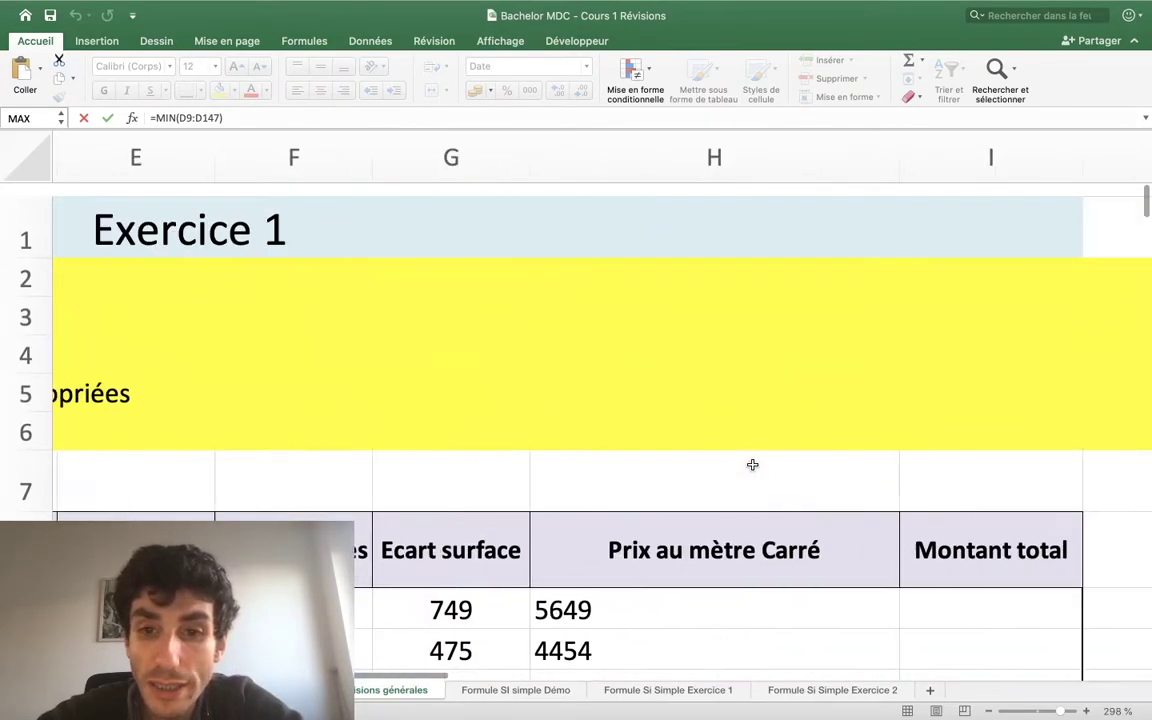
pyautogui.hscroll(3, 752, 464)
pyautogui.hscroll(2, 752, 464)
pyautogui.hscroll(1, 752, 464)
pyautogui.hscroll(5, 752, 464)
pyautogui.scroll(-3, 752, 464)
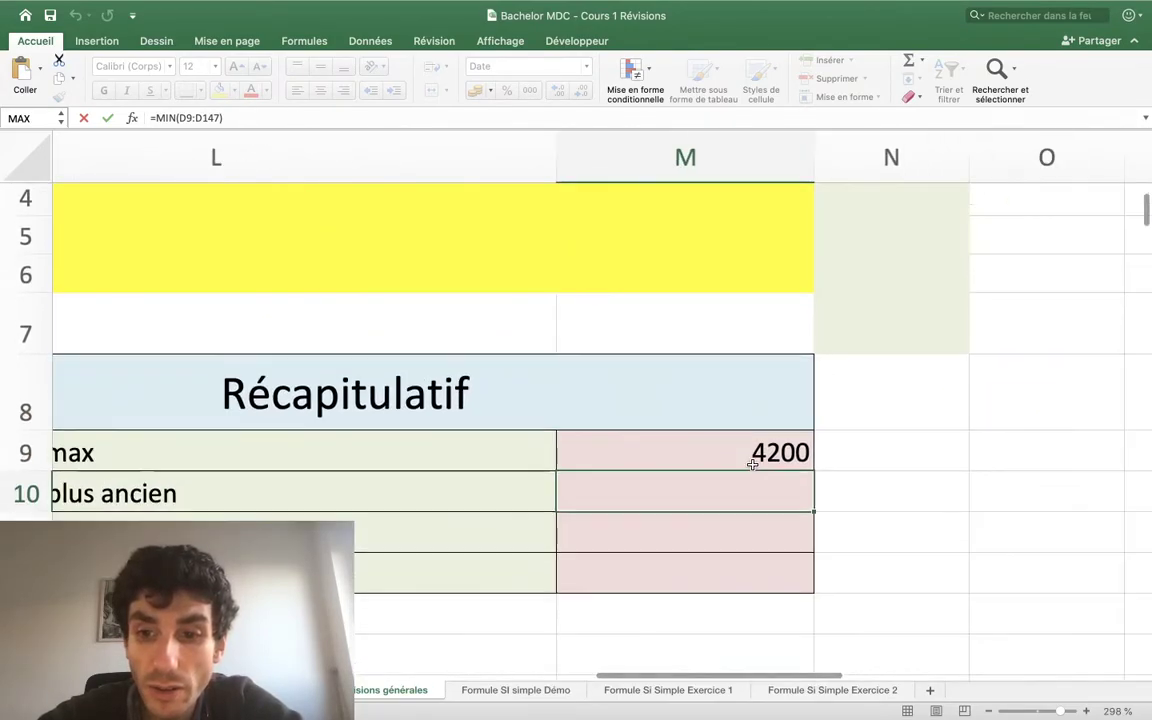
pyautogui.hscroll(-2, 752, 465)
pyautogui.press('Return')
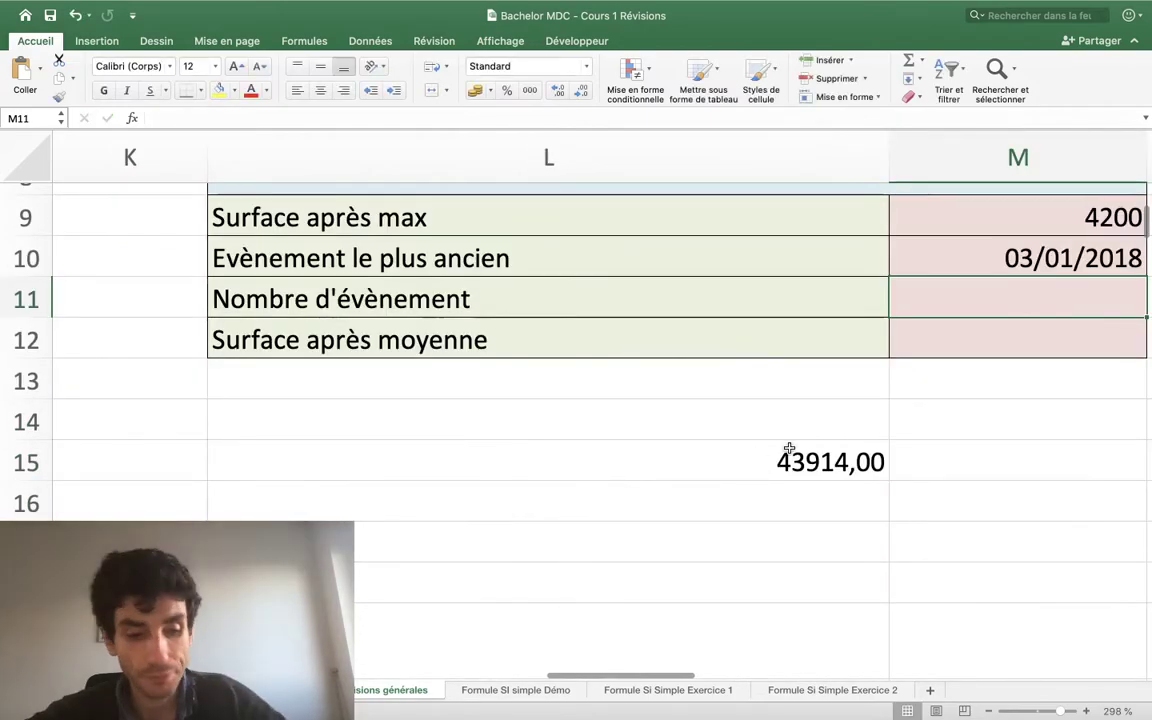
pyautogui.click(766, 467)
pyautogui.press('Delete')
pyautogui.hscroll(1, 766, 468)
pyautogui.hscroll(4, 768, 472)
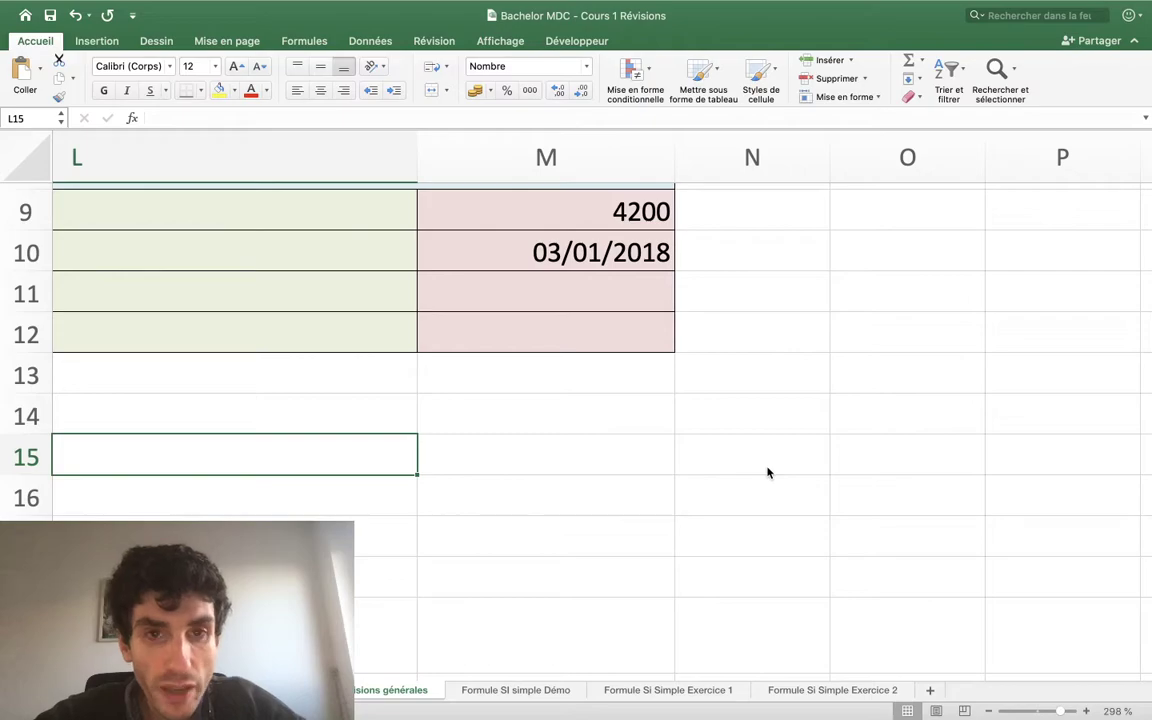
pyautogui.press('super+s')
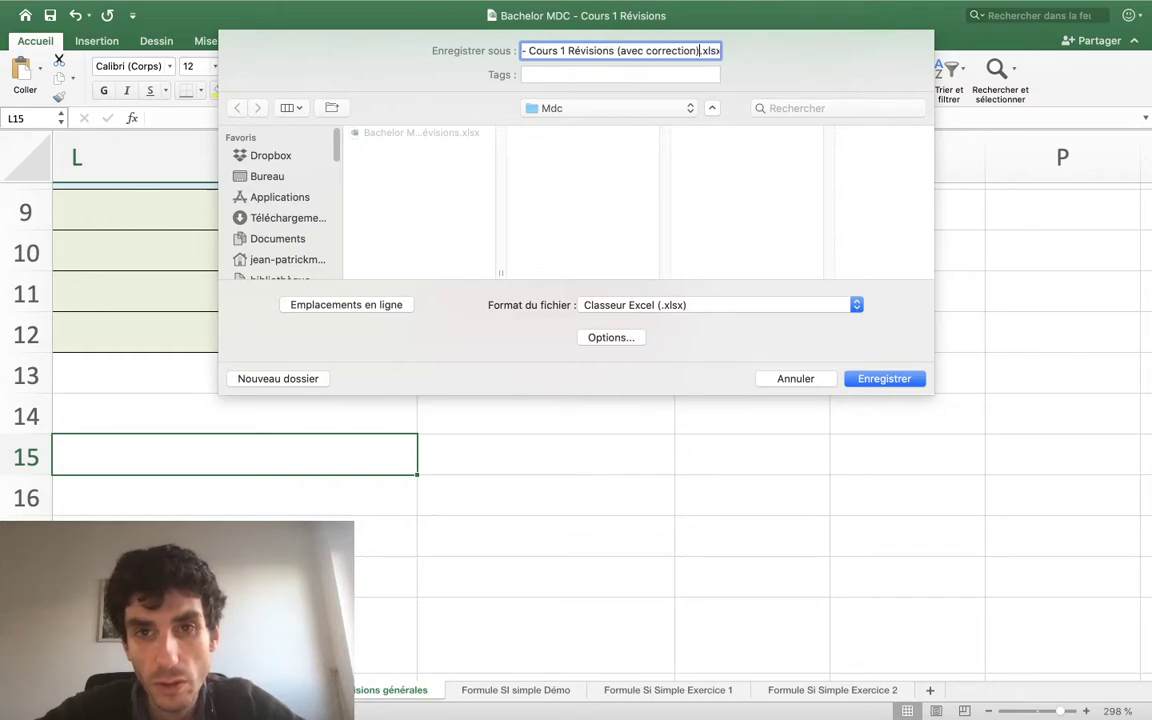
pyautogui.press('Return')
pyautogui.hscroll(-4, 651, 203)
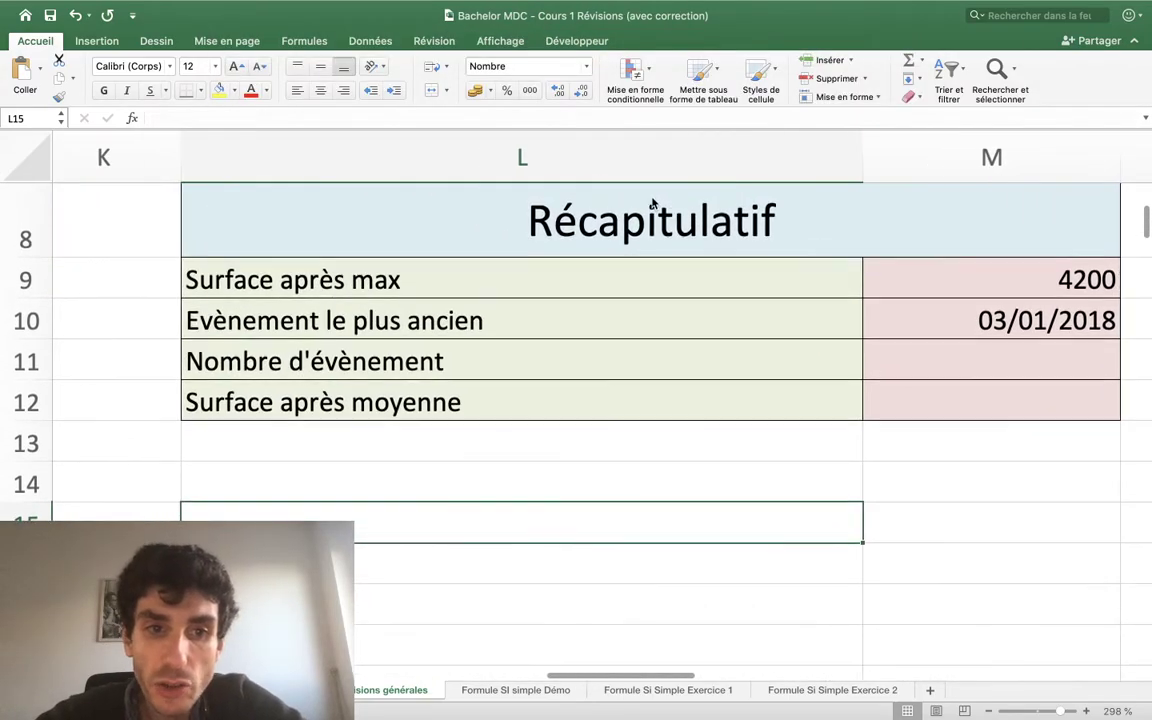
pyautogui.hscroll(2, 651, 203)
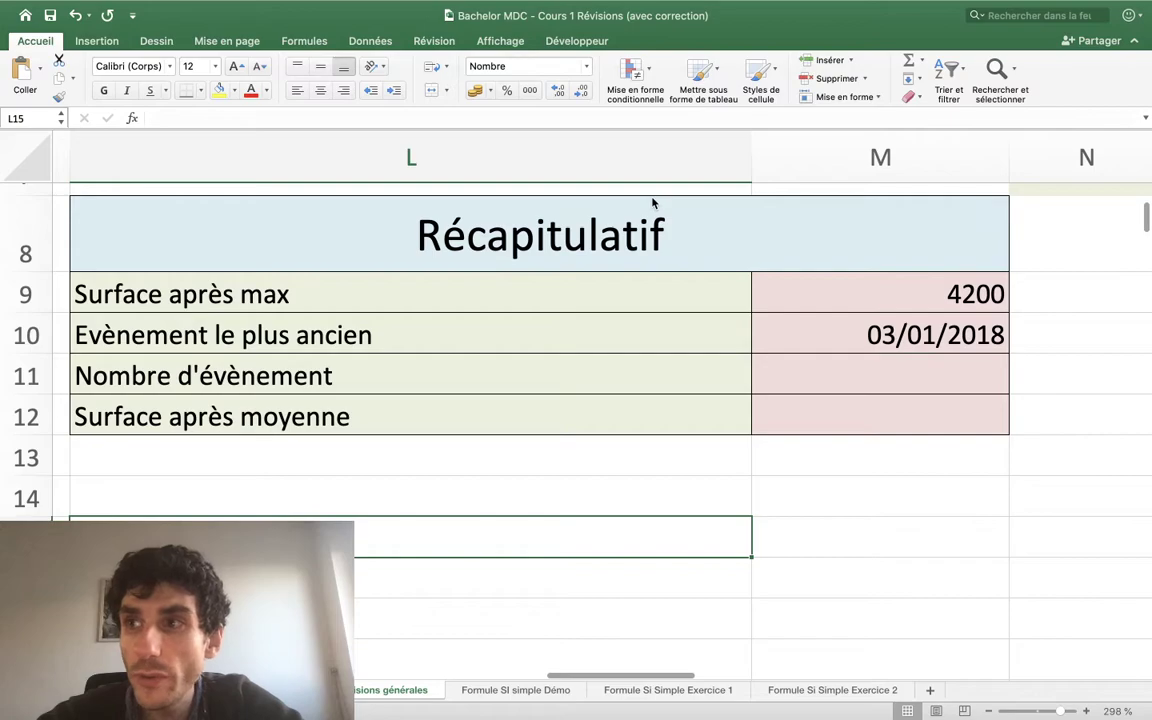
pyautogui.scroll(-3, 651, 204)
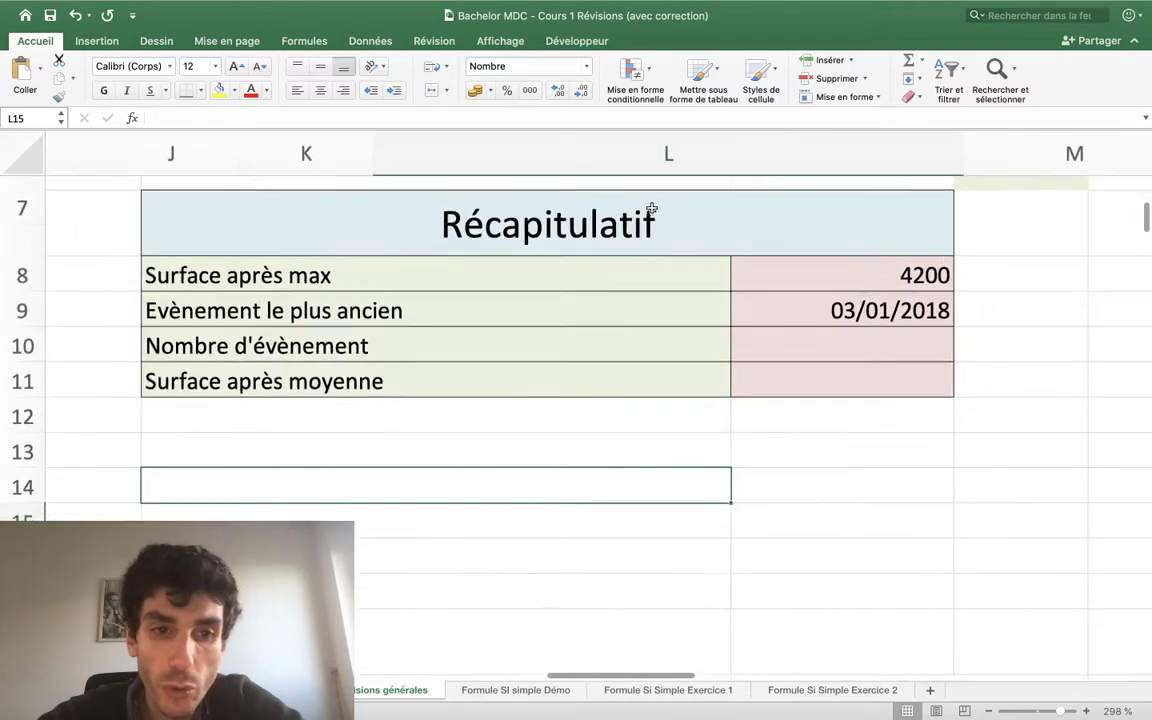
pyautogui.hscroll(-2, 651, 204)
pyautogui.hscroll(-10, 652, 213)
pyautogui.hscroll(-4, 652, 213)
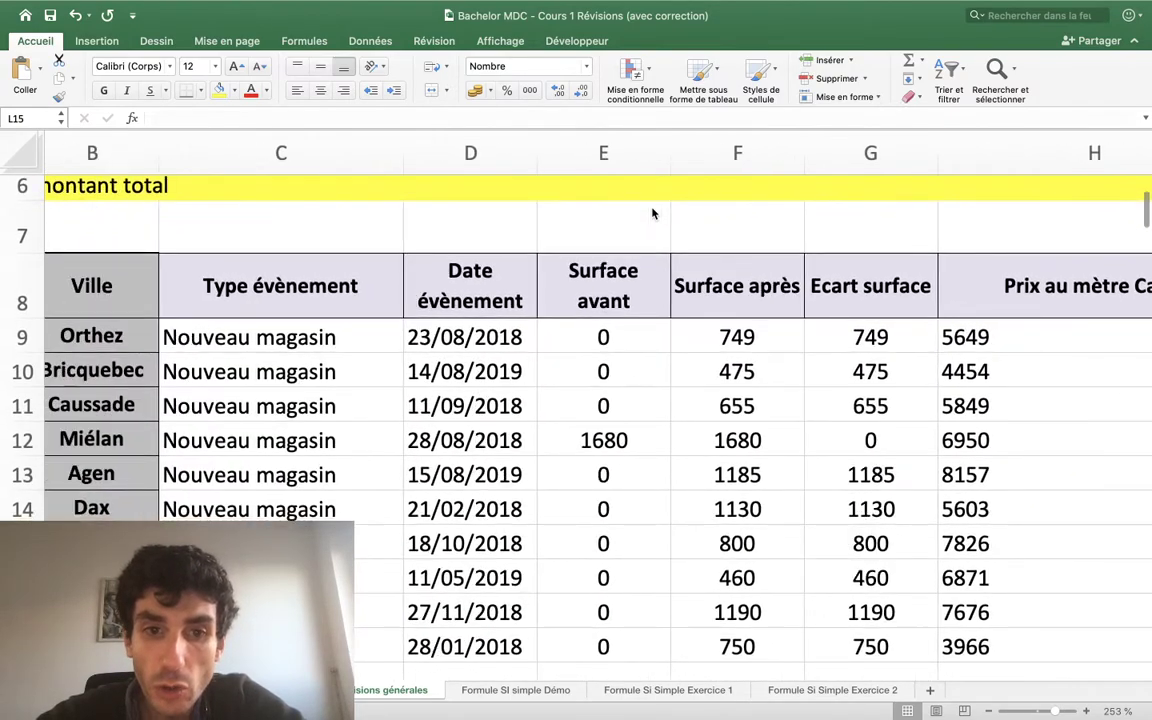
pyautogui.hscroll(8, 652, 213)
pyautogui.hscroll(15, 652, 213)
pyautogui.hscroll(4, 652, 213)
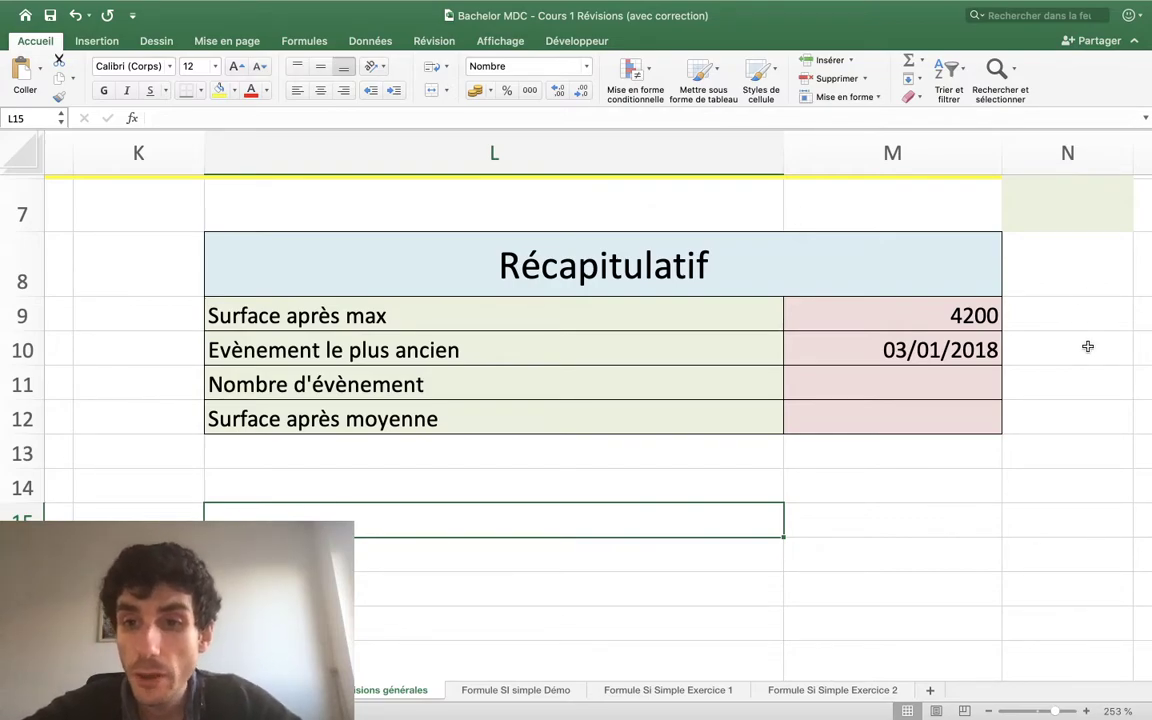
# Write the MAX, MIN and NB reminders beside the first Récapitulatif rows, then return to M11.
pyautogui.click(1052, 339)
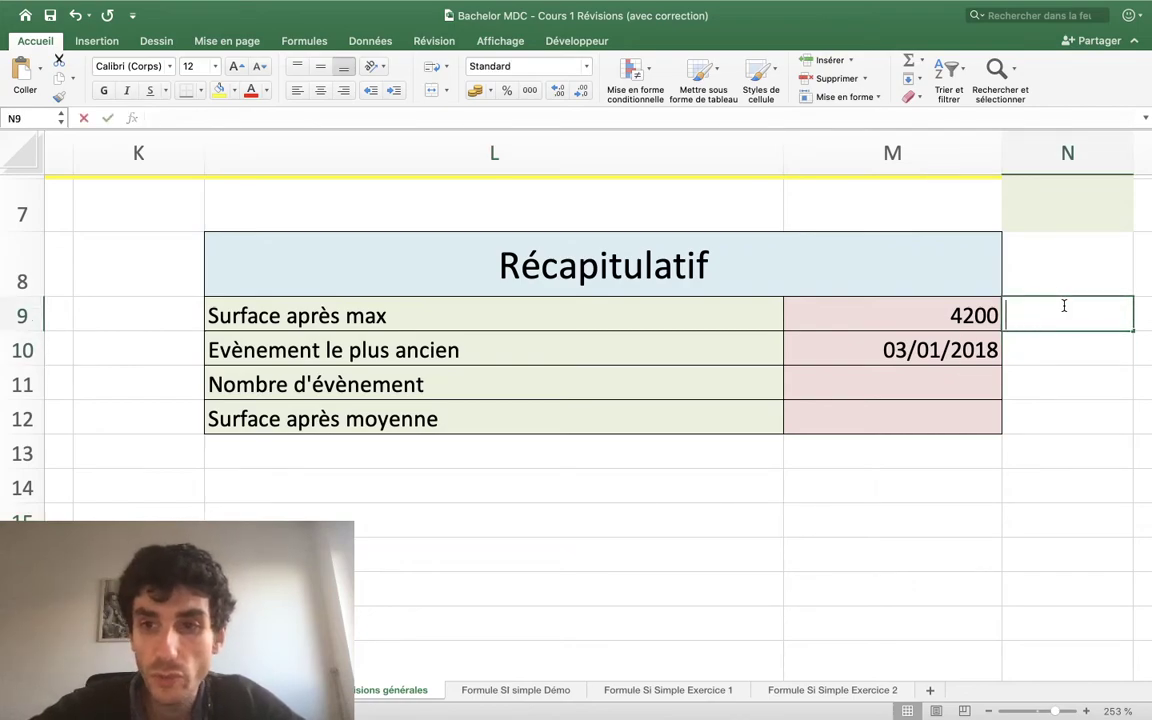
pyautogui.write('MAX')
pyautogui.write('MI')
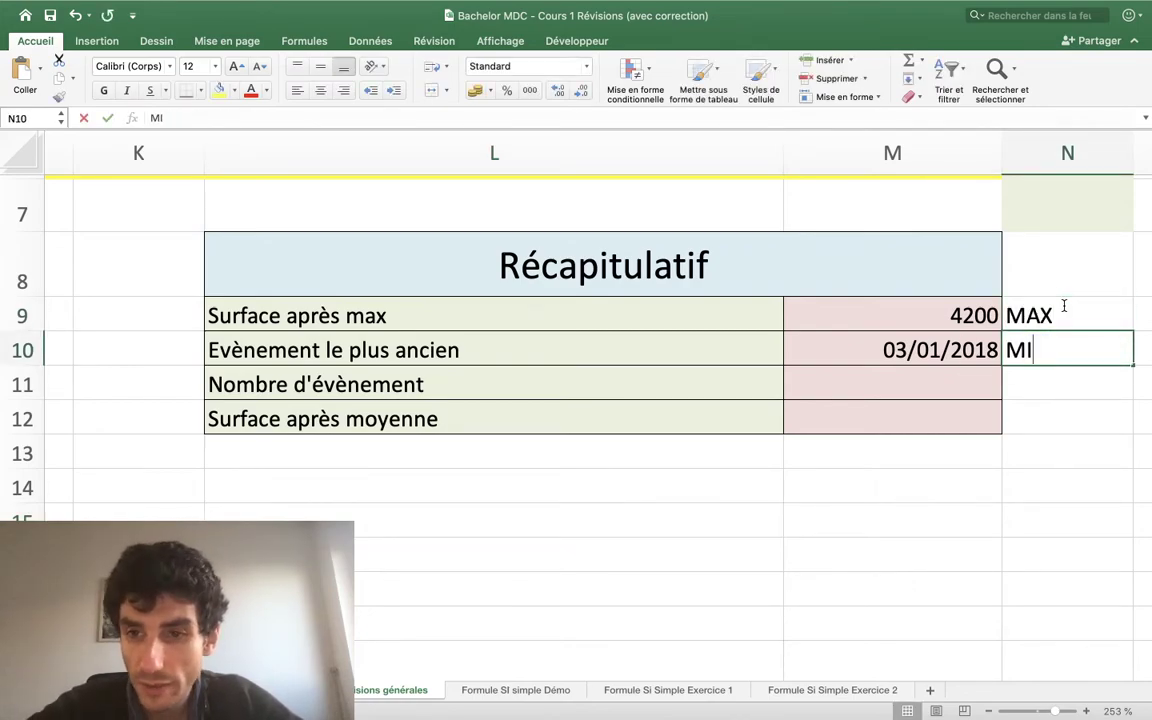
pyautogui.write('N')
pyautogui.press('Return')
pyautogui.write('NB')
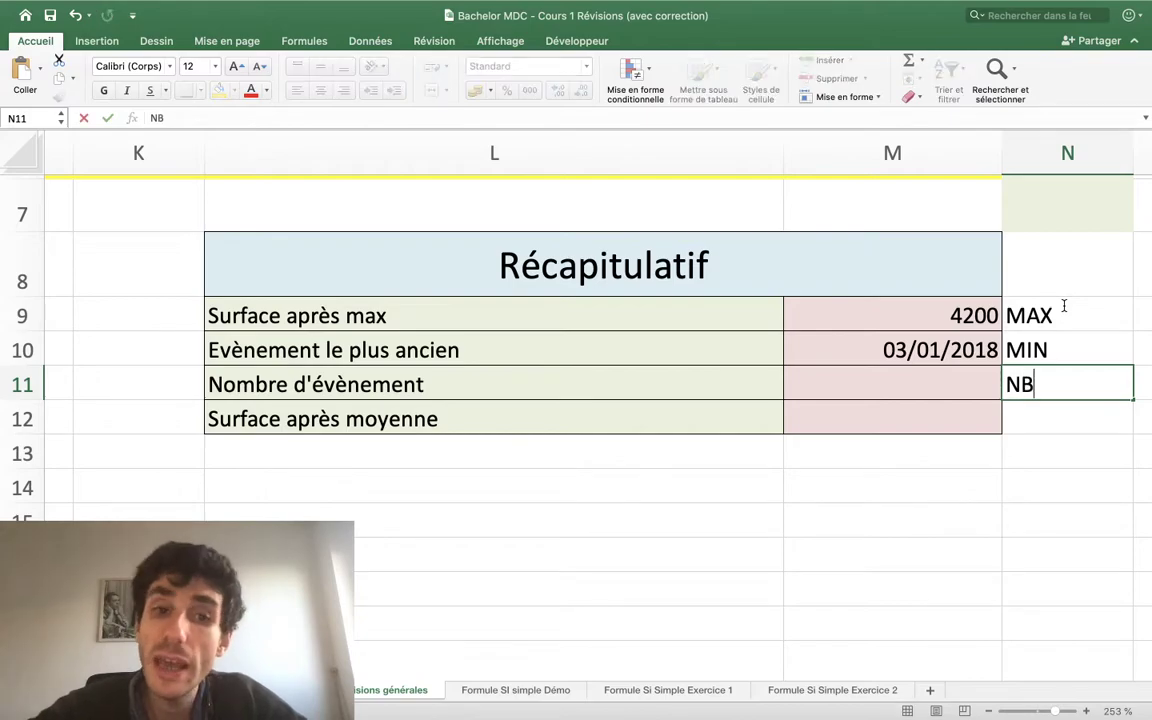
pyautogui.press('Up')
pyautogui.press('Left')
# Scroll through the store table to review MAG-001 to MAG-009 and their Ecart surface values.
pyautogui.hscroll(-10, 1064, 306)
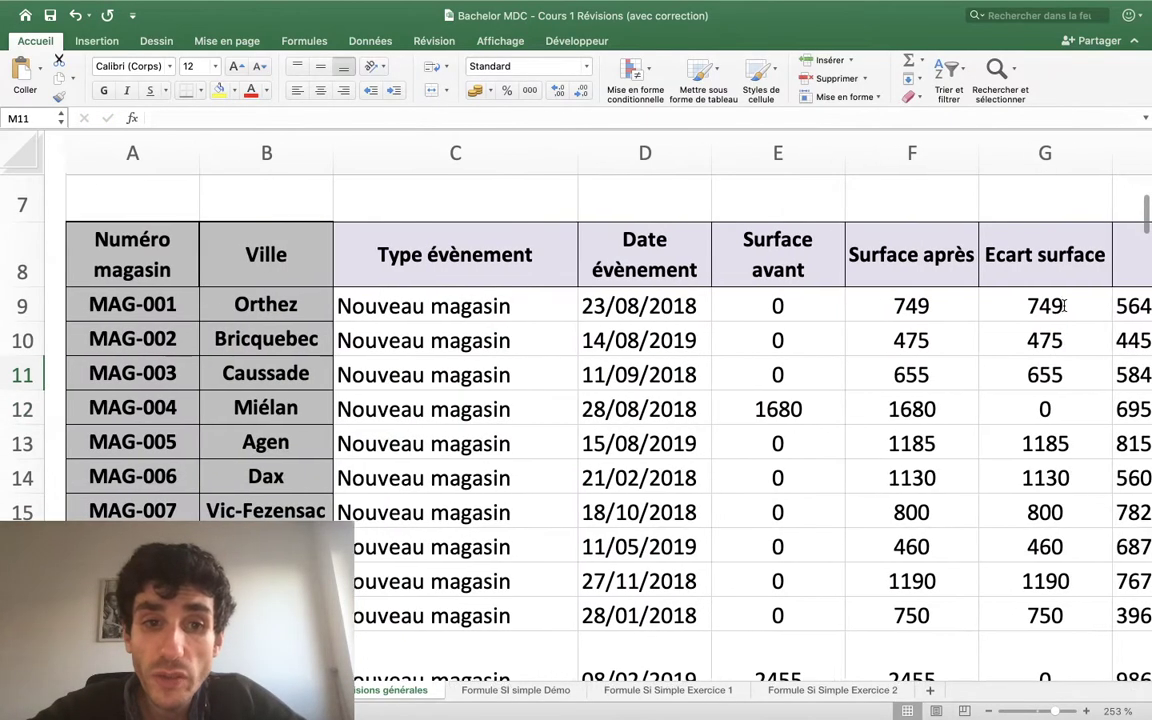
pyautogui.hscroll(5, 1064, 306)
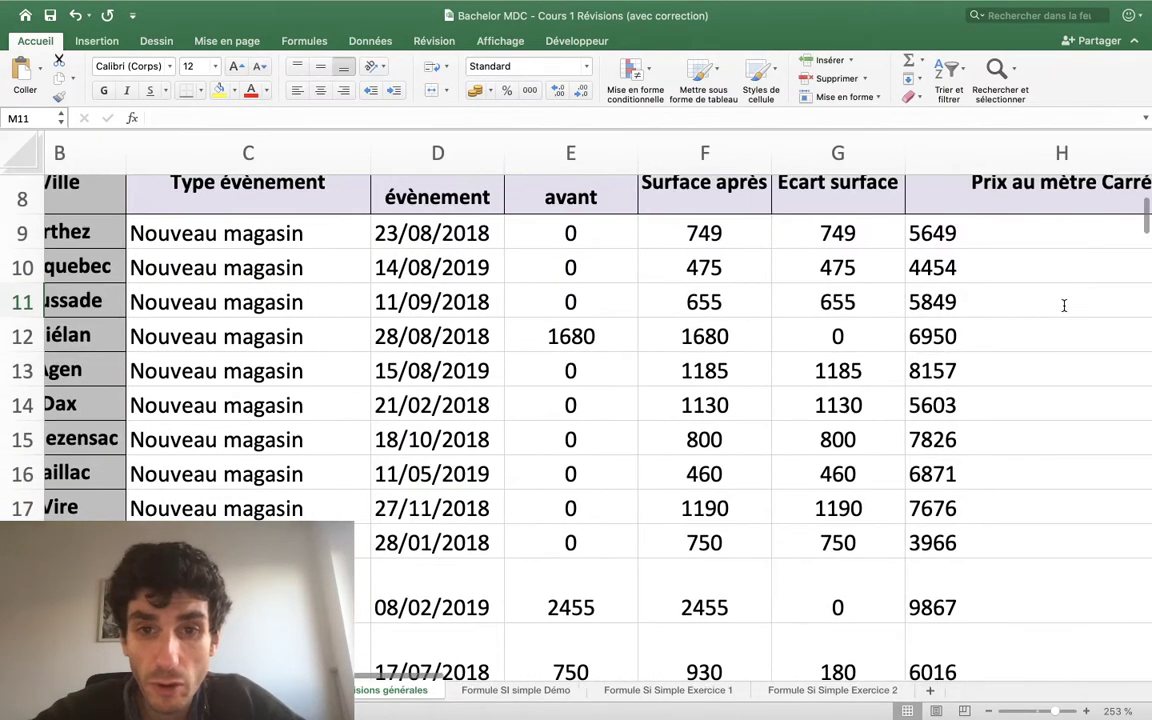
pyautogui.scroll(2, 1064, 306)
pyautogui.hscroll(5, 1060, 307)
pyautogui.hscroll(3, 1055, 308)
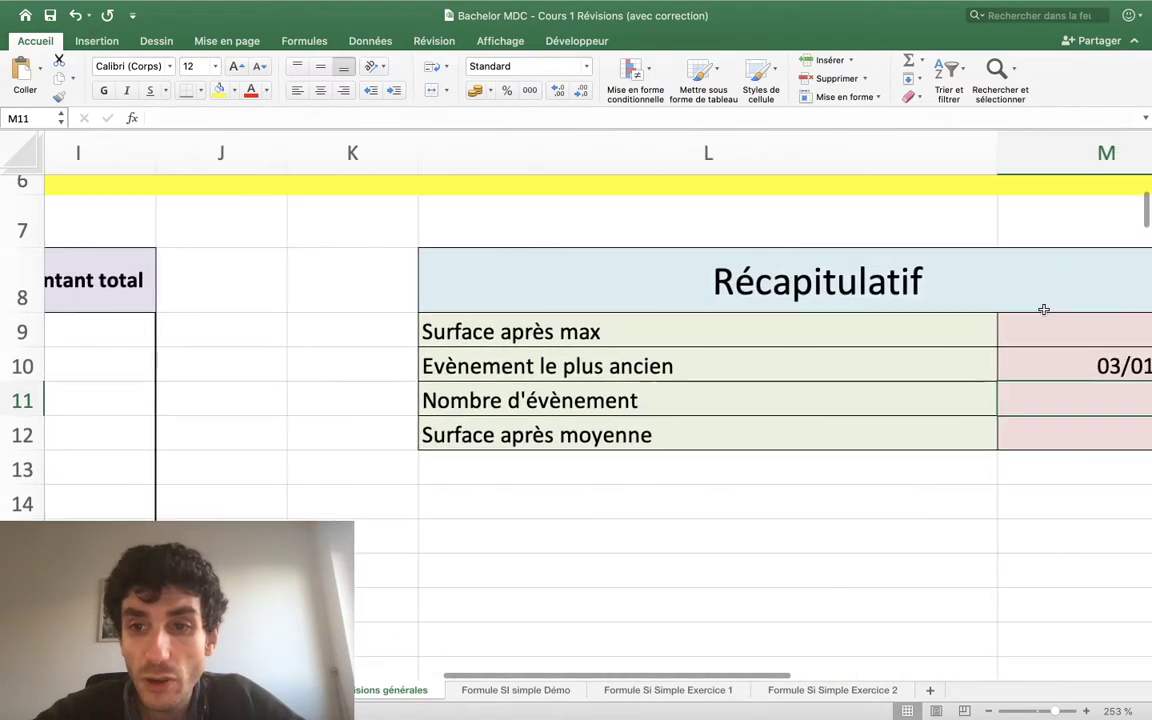
pyautogui.hscroll(3, 1045, 309)
pyautogui.scroll(-1, 878, 392)
pyautogui.hscroll(-3, 878, 392)
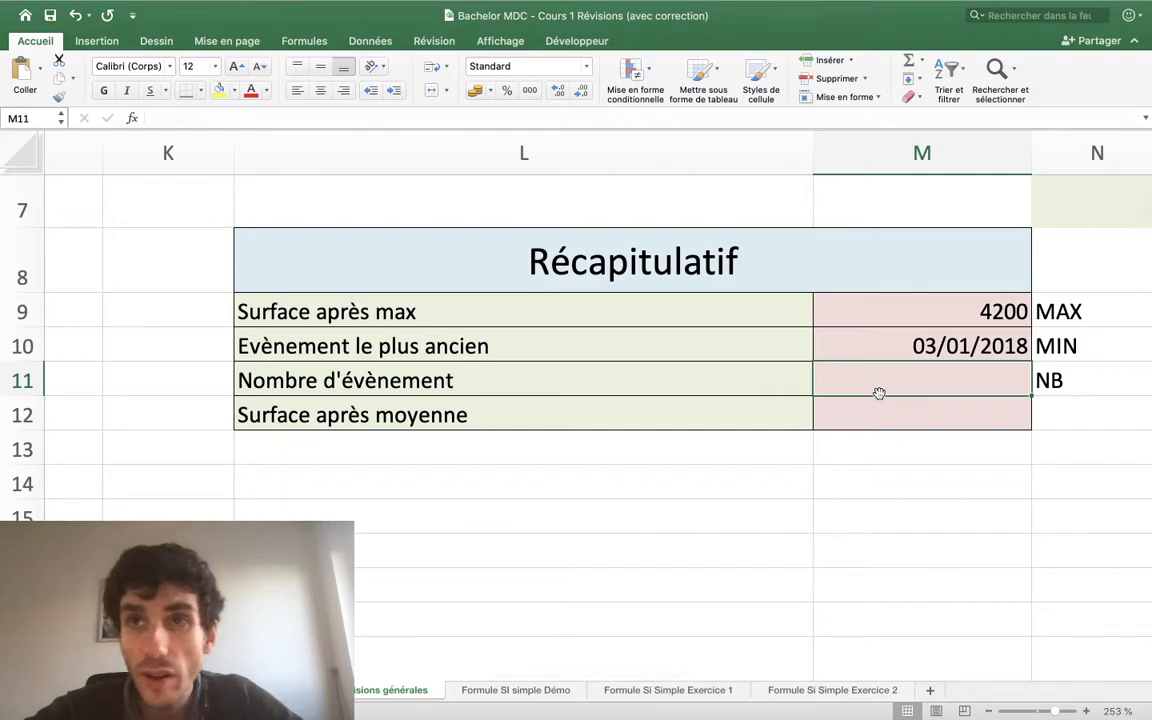
pyautogui.hscroll(-3, 878, 392)
pyautogui.hscroll(-4, 879, 393)
pyautogui.hscroll(-4, 1031, 360)
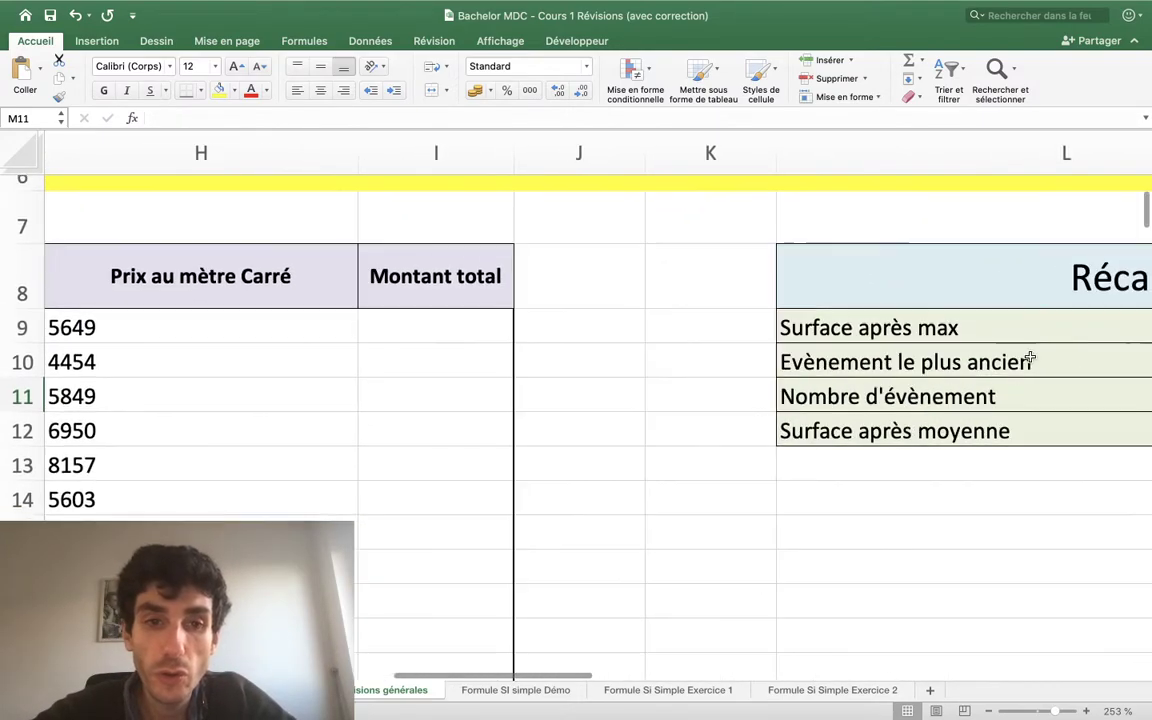
pyautogui.hscroll(-4, 1031, 357)
pyautogui.hscroll(-4, 1031, 357)
pyautogui.scroll(-1, 1031, 357)
pyautogui.hscroll(-2, 463, 370)
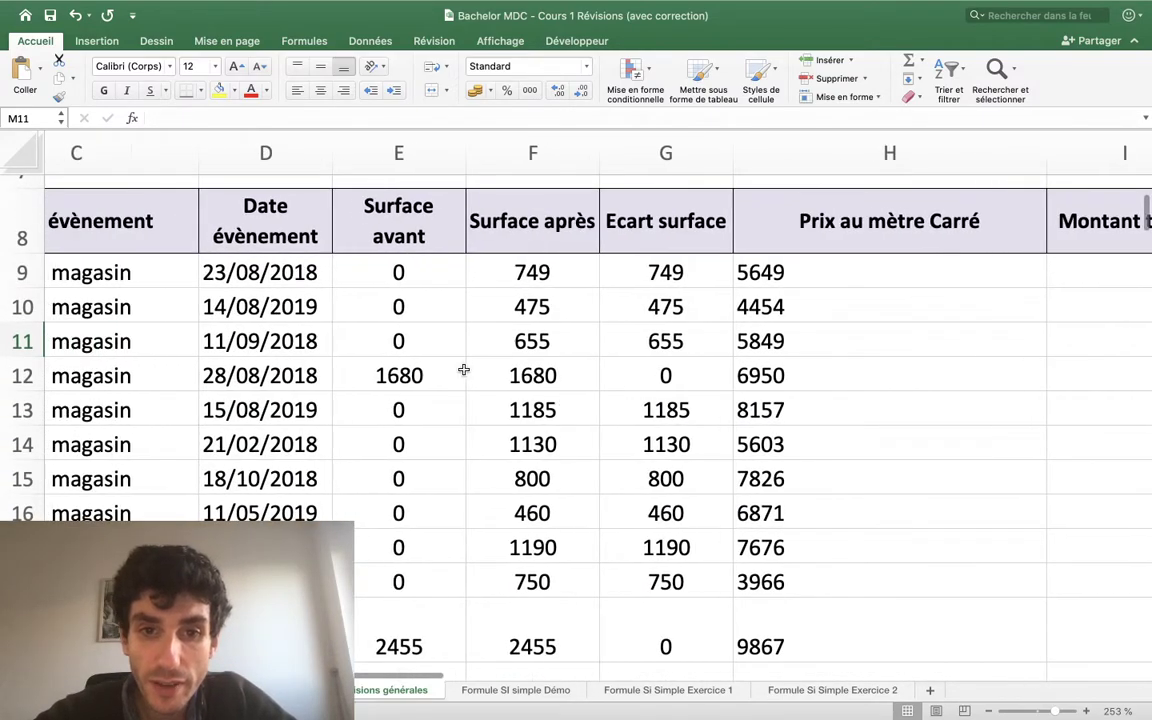
pyautogui.scroll(-1, 510, 550)
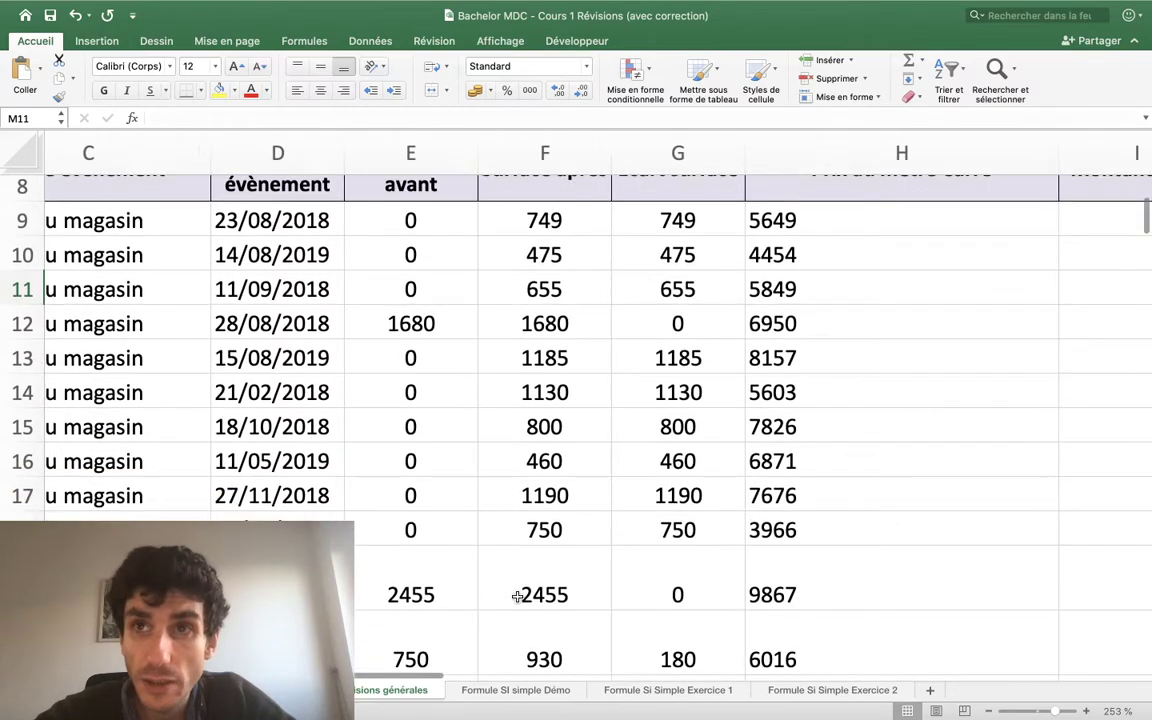
pyautogui.hscroll(-3, 517, 589)
pyautogui.hscroll(-2, 517, 594)
pyautogui.hscroll(-2, 522, 601)
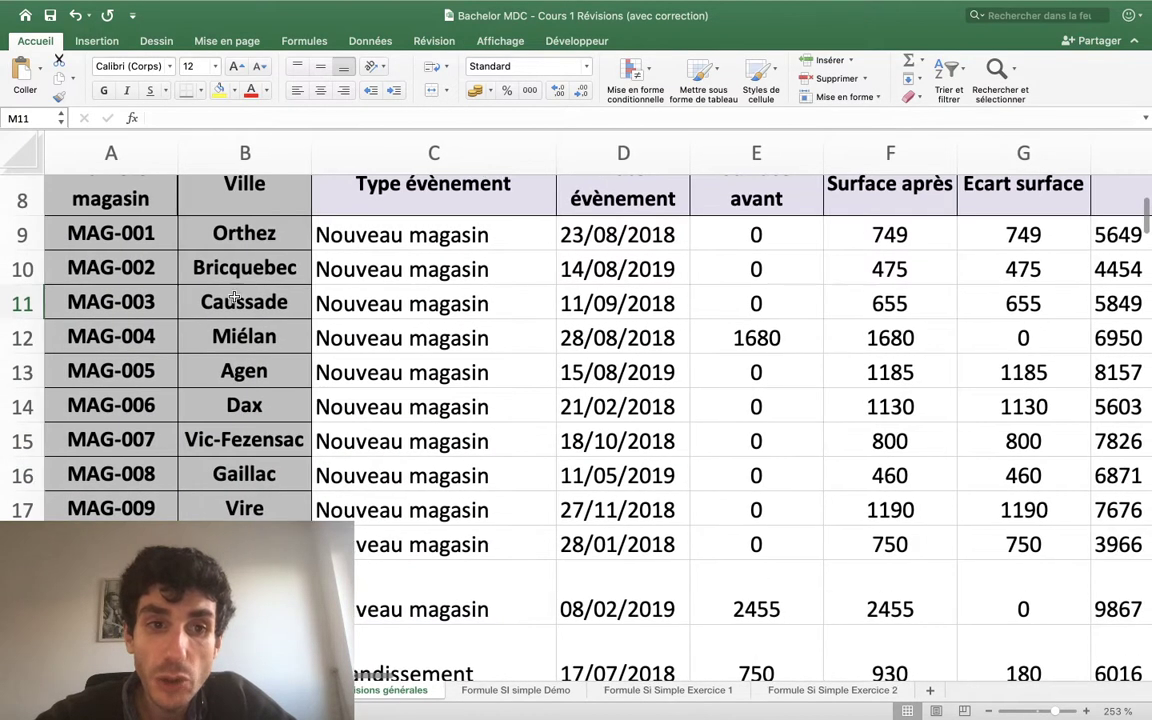
# Select the store number column starting from MAG-001.
pyautogui.scroll(-2, 600, 420)
pyautogui.scroll(-10, 600, 420)
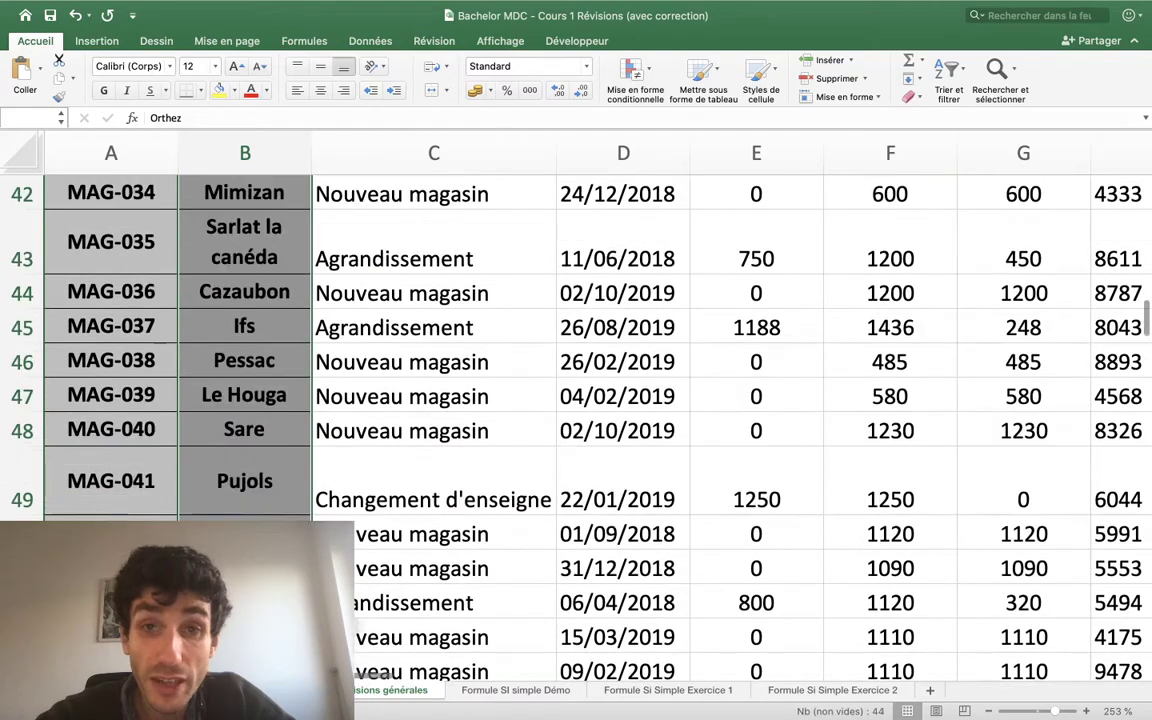
pyautogui.scroll(9, 116, 398)
pyautogui.scroll(4, 116, 398)
pyautogui.scroll(3, 116, 398)
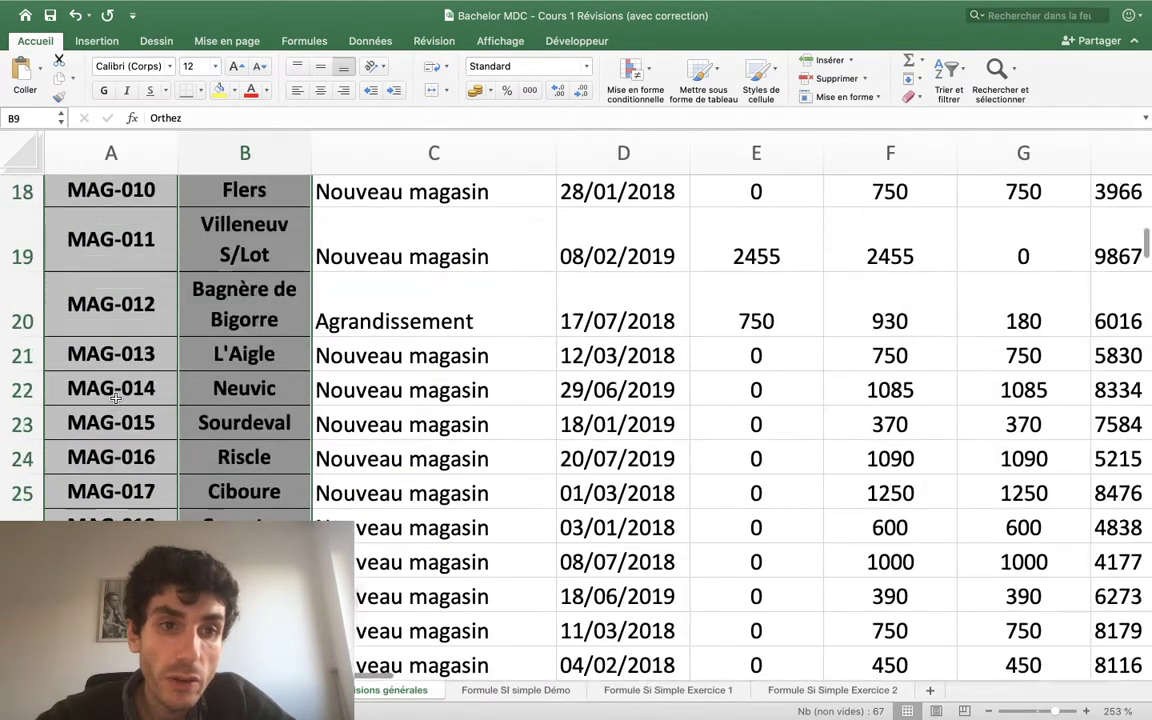
pyautogui.scroll(6, 116, 398)
pyautogui.click(121, 510)
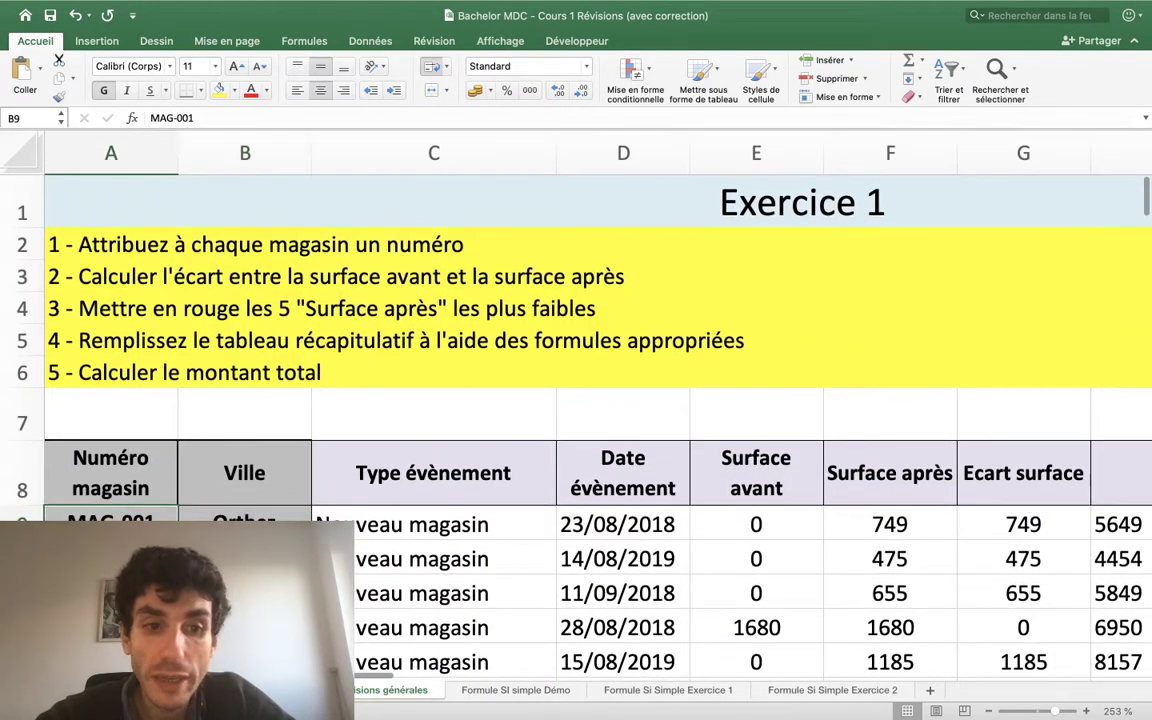
pyautogui.moveTo(110, 690); pyautogui.dragTo(110, 690)
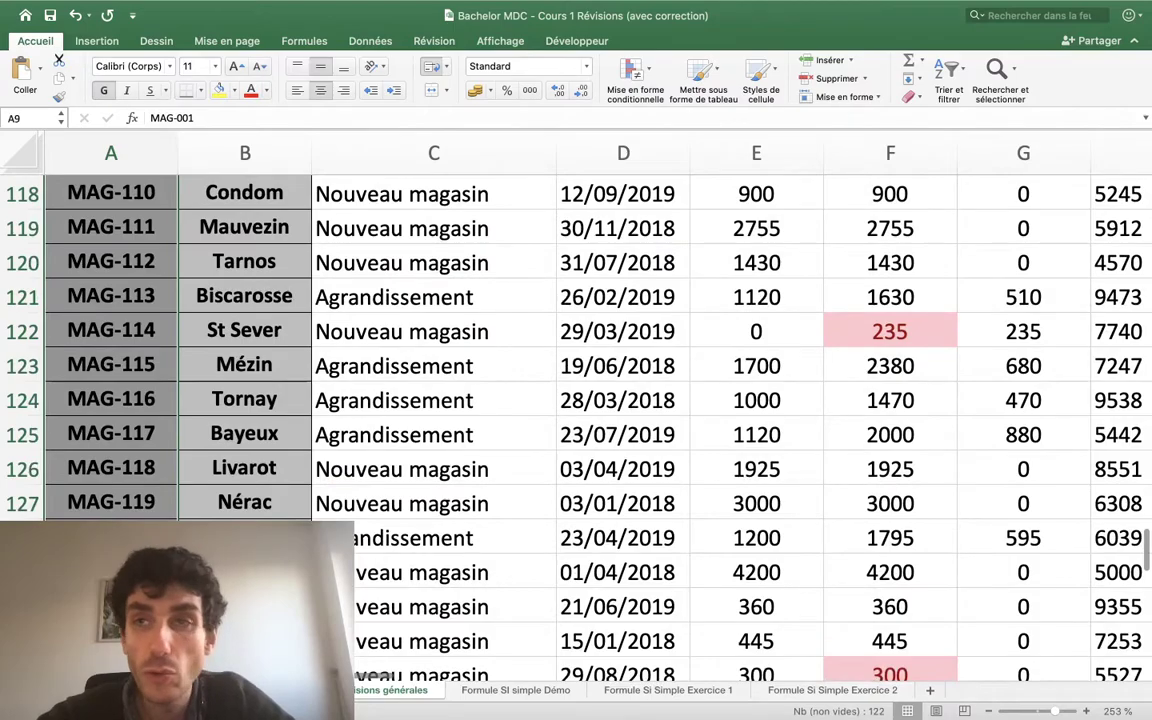
# Select the first Prix au mètre Carré values, then Surface après F9 to F13.
pyautogui.scroll(15, 590, 400)
pyautogui.hscroll(5, 590, 400)
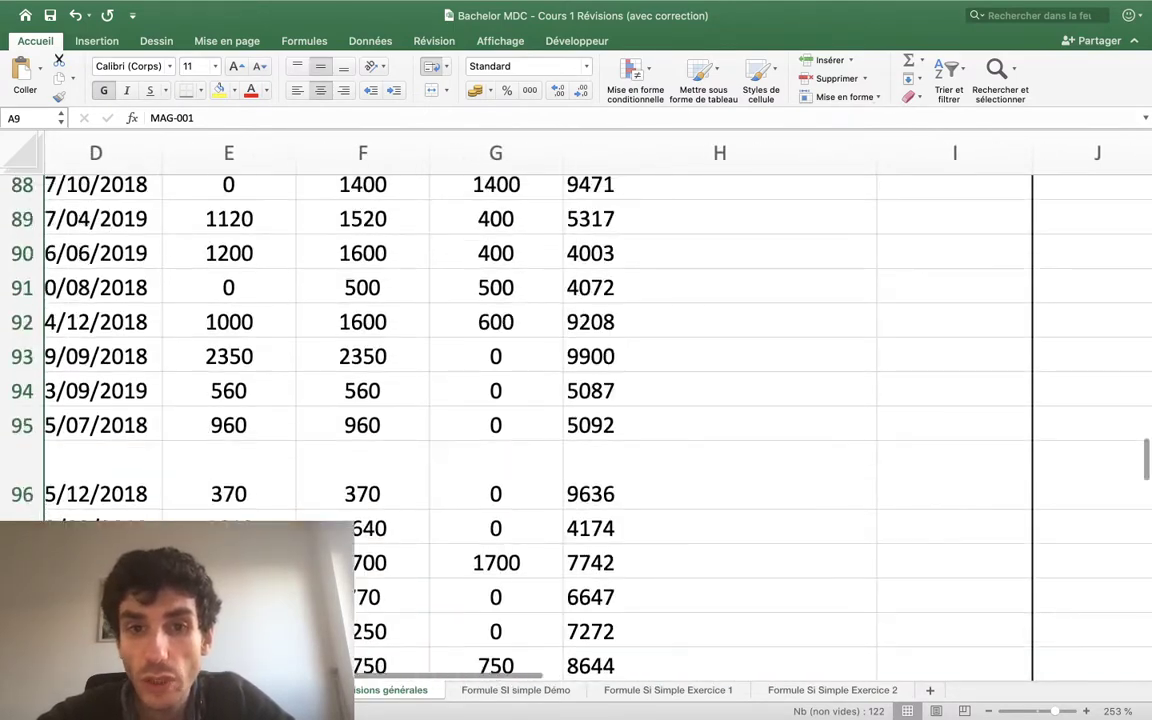
pyautogui.scroll(3, 590, 400)
pyautogui.hscroll(-2, 590, 400)
pyautogui.scroll(10, 590, 400)
pyautogui.scroll(8, 590, 400)
pyautogui.scroll(9, 590, 400)
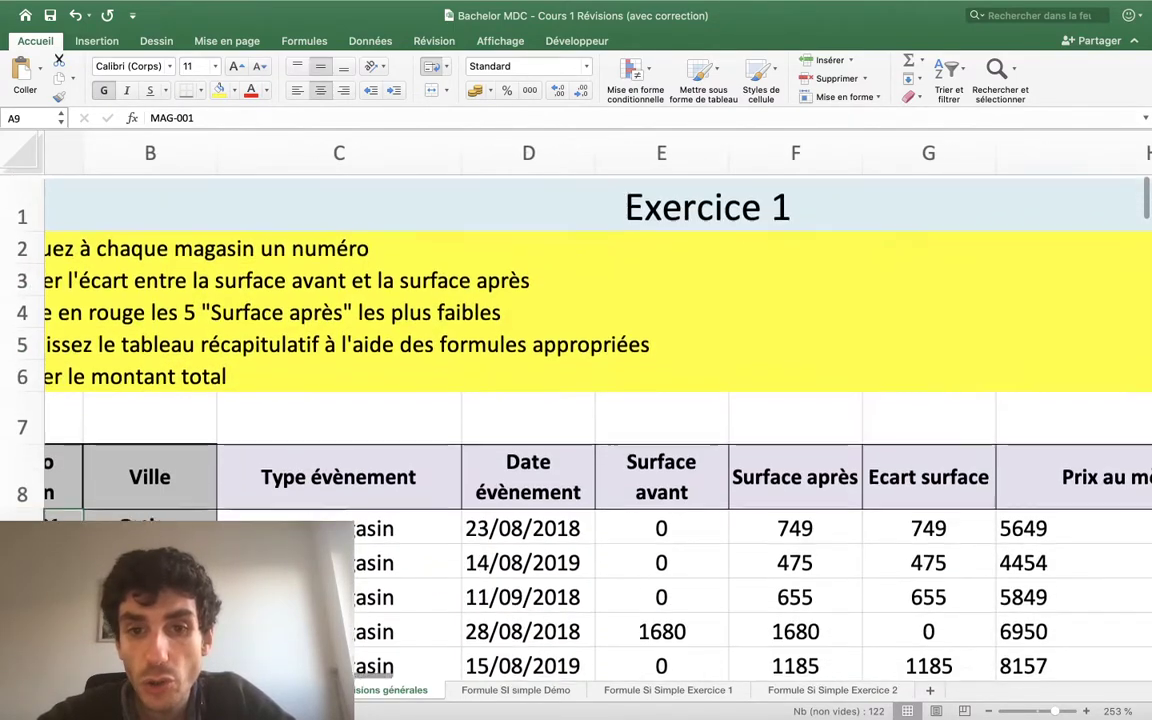
pyautogui.hscroll(3, 644, 535)
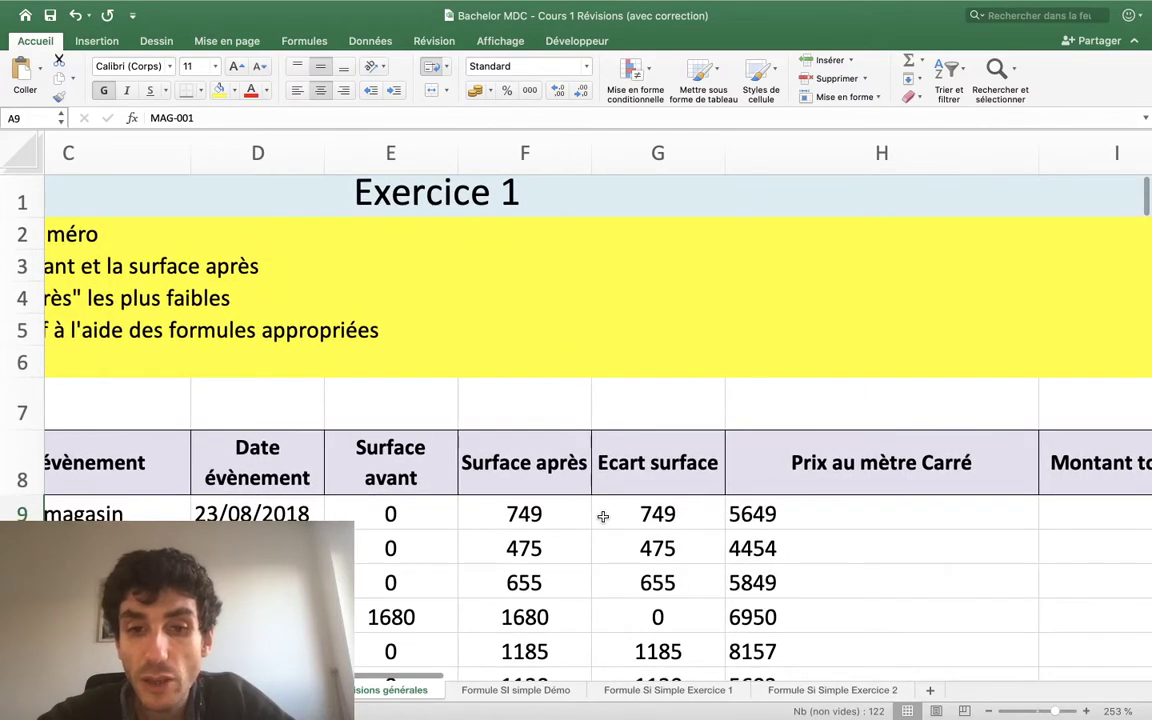
pyautogui.moveTo(760, 525); pyautogui.dragTo(758, 585)
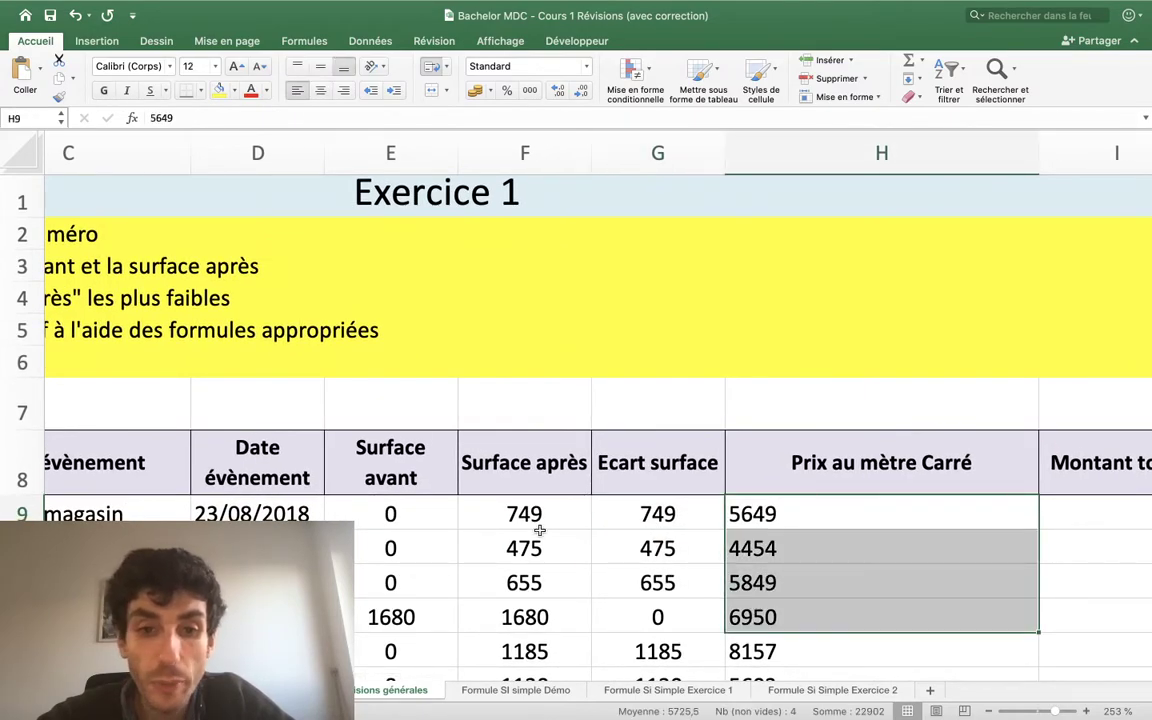
pyautogui.moveTo(540, 530); pyautogui.dragTo(503, 651)
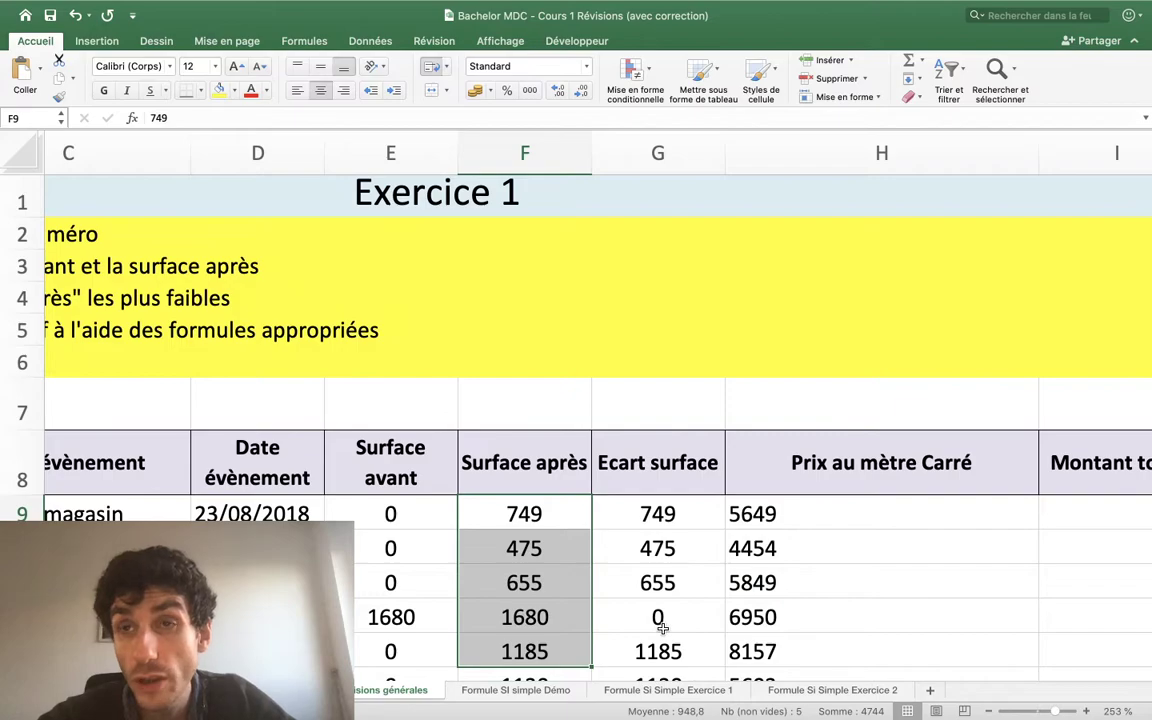
pyautogui.scroll(-2, 661, 627)
pyautogui.hscroll(-3, 661, 627)
pyautogui.hscroll(-2, 663, 630)
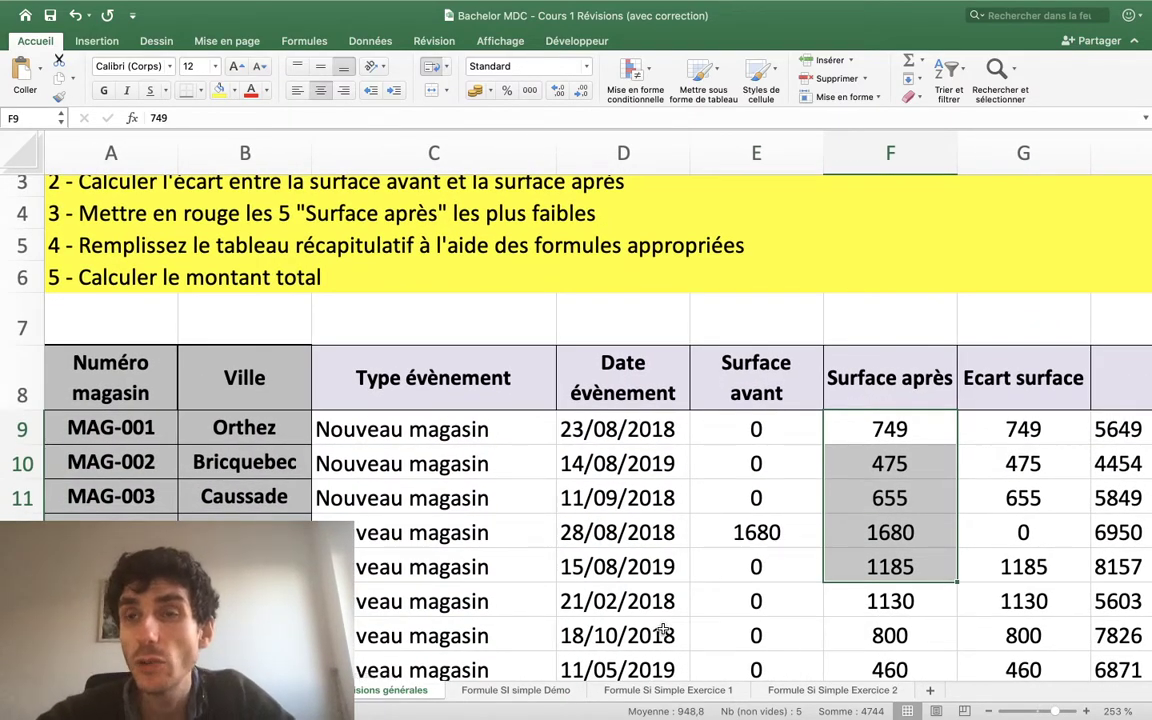
pyautogui.hscroll(2, 663, 630)
pyautogui.hscroll(3, 663, 630)
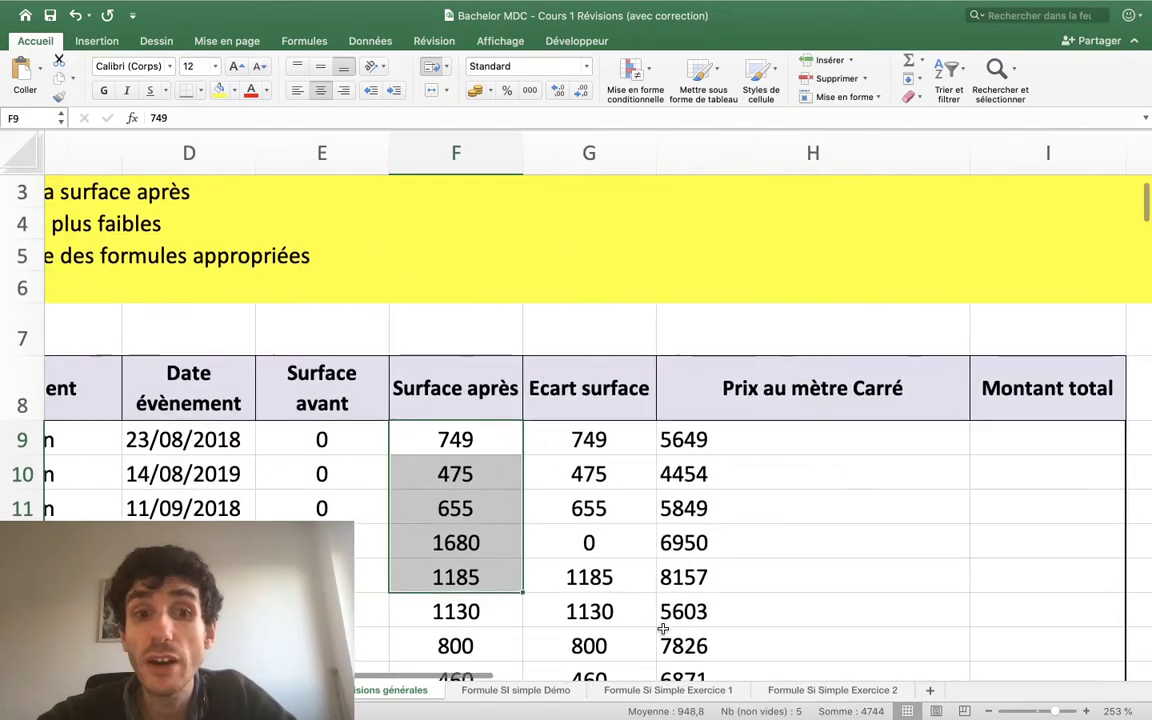
pyautogui.scroll(-1, 663, 630)
pyautogui.scroll(-1, 663, 628)
pyautogui.scroll(-1, 663, 628)
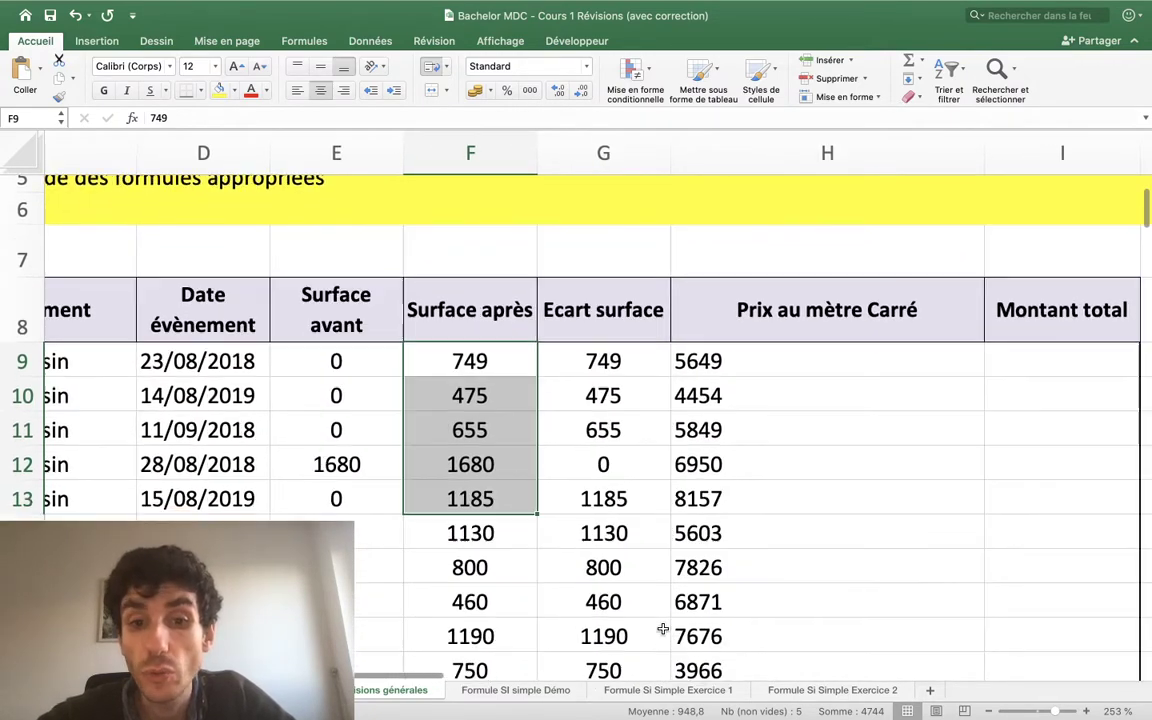
pyautogui.scroll(-5, 663, 628)
pyautogui.scroll(-3, 663, 628)
pyautogui.scroll(-5, 663, 628)
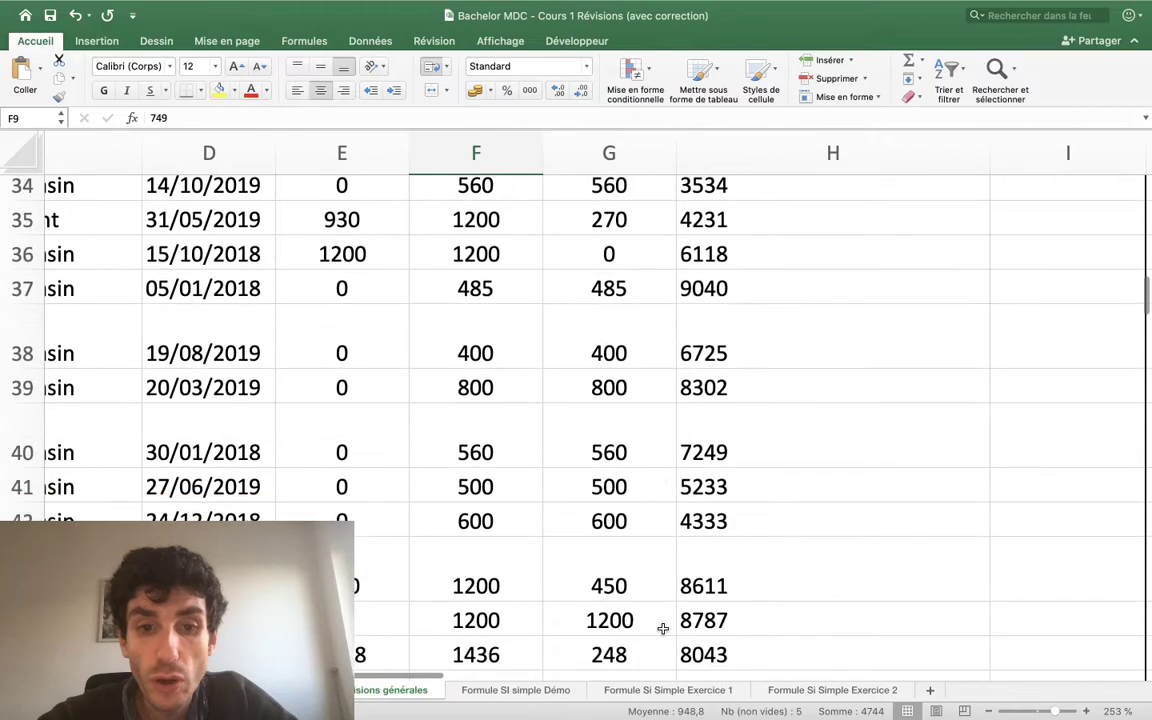
pyautogui.scroll(-5, 663, 628)
pyautogui.scroll(2, 663, 628)
pyautogui.scroll(6, 663, 628)
pyautogui.scroll(10, 663, 628)
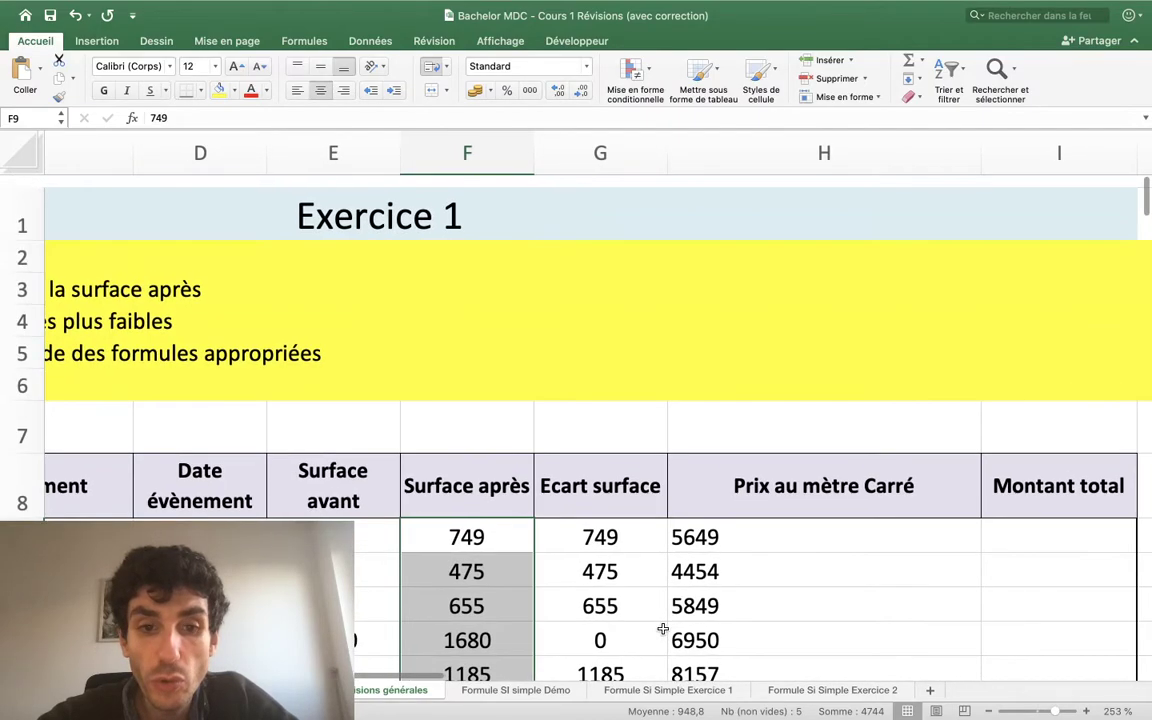
pyautogui.hscroll(1, 663, 628)
pyautogui.hscroll(3, 663, 628)
pyautogui.hscroll(3, 663, 628)
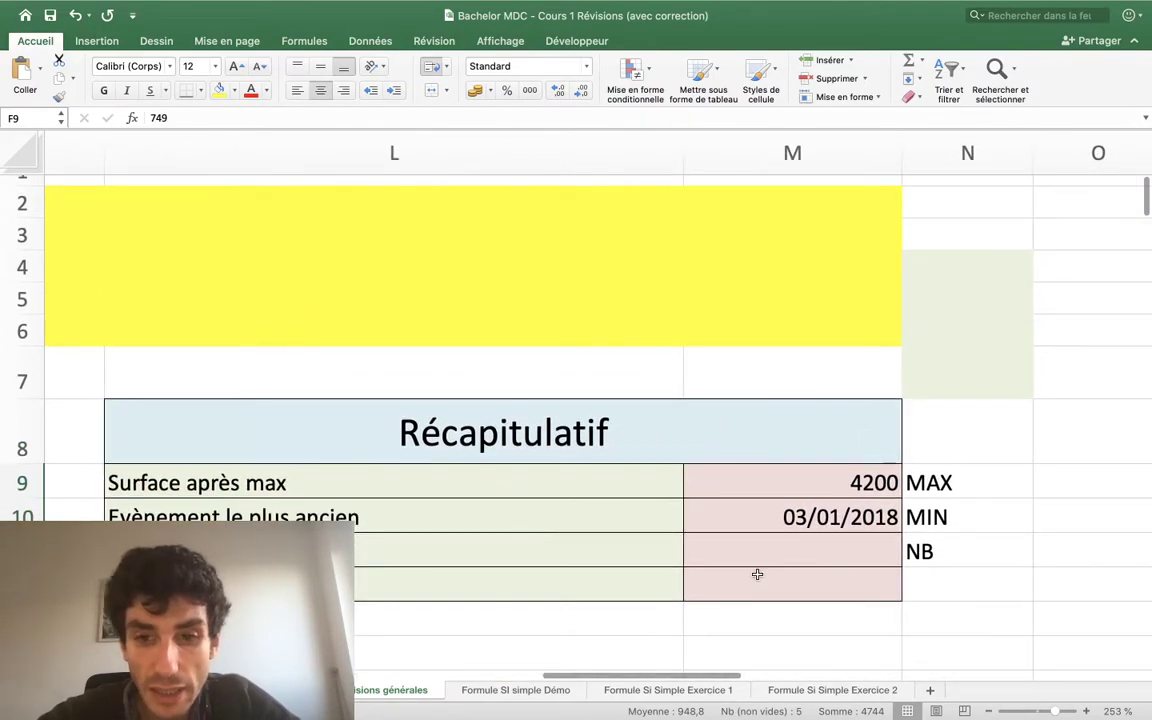
# Enter =NB(F9:F147) in M11 so Nombre d'évènement shows 139.
pyautogui.click(756, 575)
pyautogui.write('=')
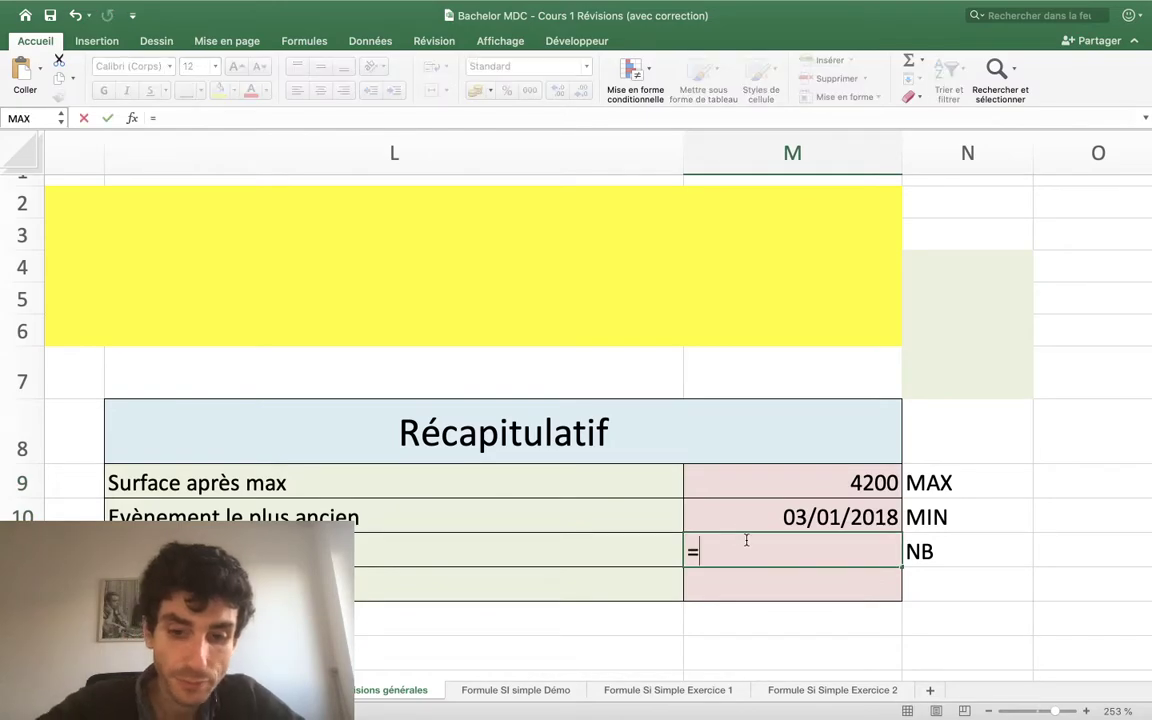
pyautogui.write('nb(')
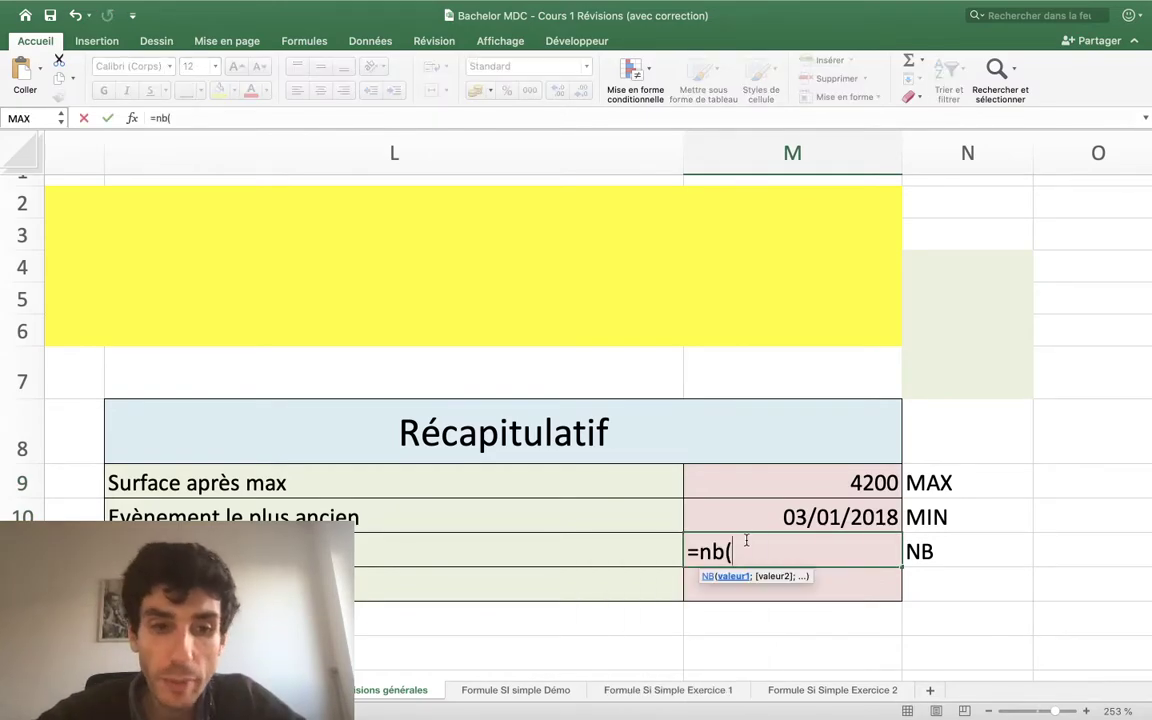
pyautogui.hscroll(-7, 532, 527)
pyautogui.scroll(-1, 535, 528)
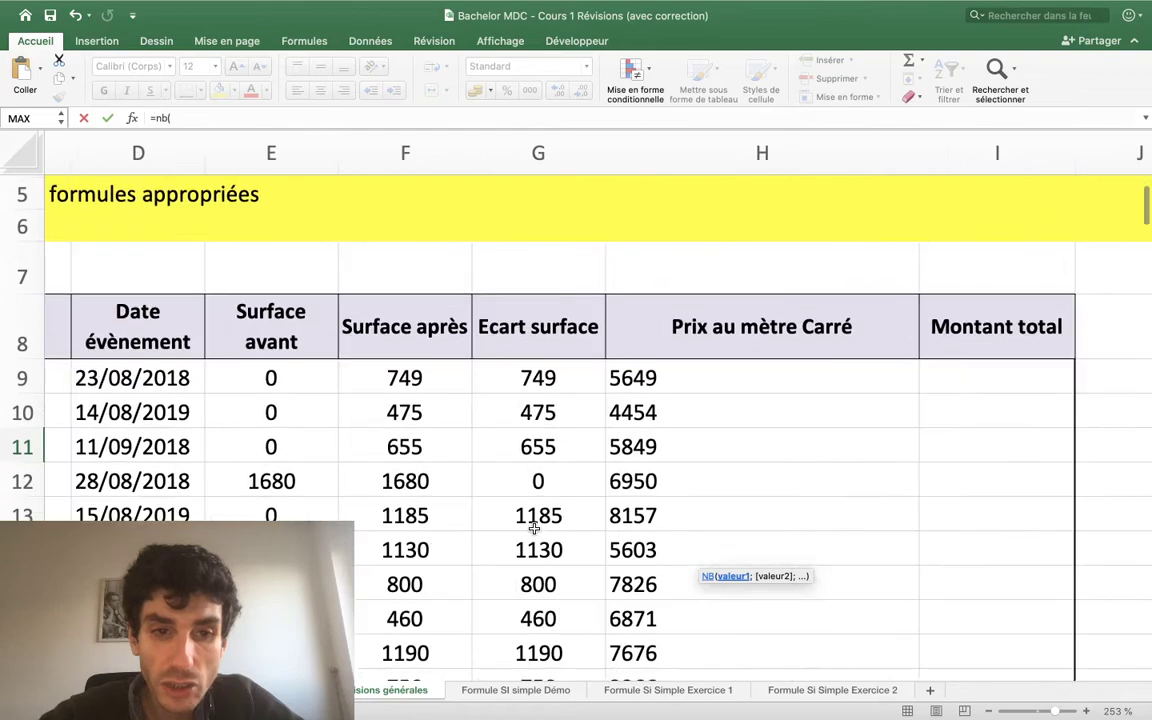
pyautogui.hscroll(-1, 535, 528)
pyautogui.click(483, 422)
pyautogui.moveTo(423, 371); pyautogui.dragTo(440, 700)
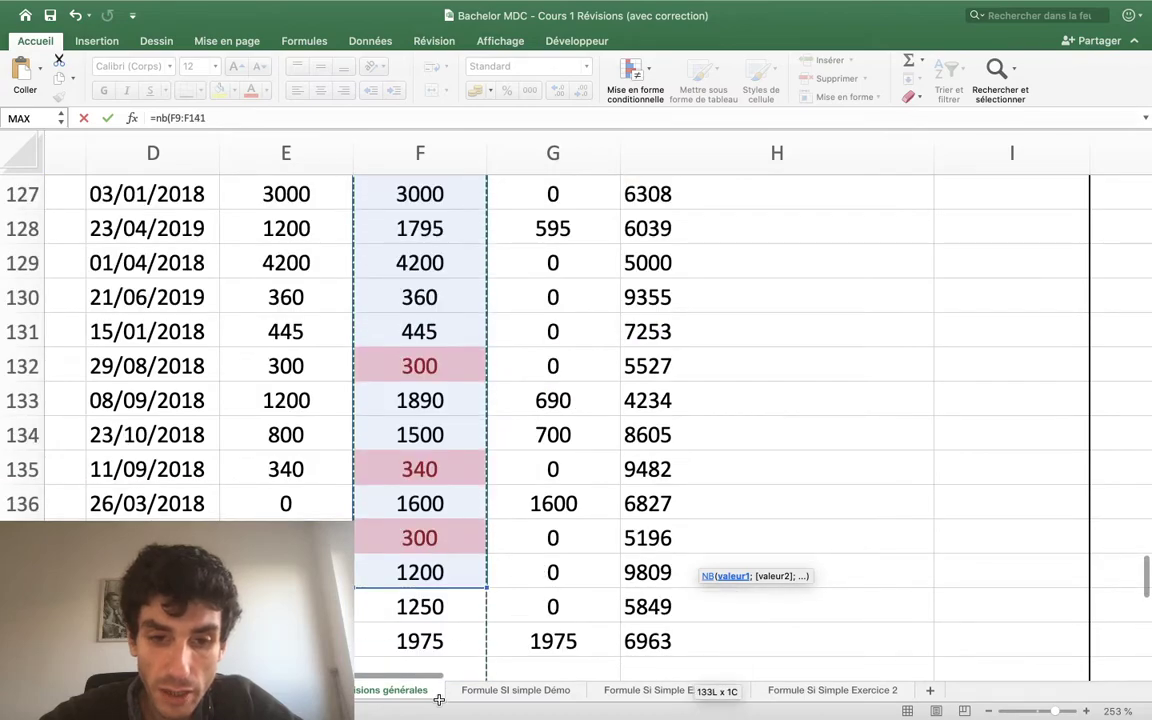
pyautogui.moveTo(439, 700); pyautogui.dragTo(395, 513)
pyautogui.moveTo(402, 530); pyautogui.dragTo(442, 421)
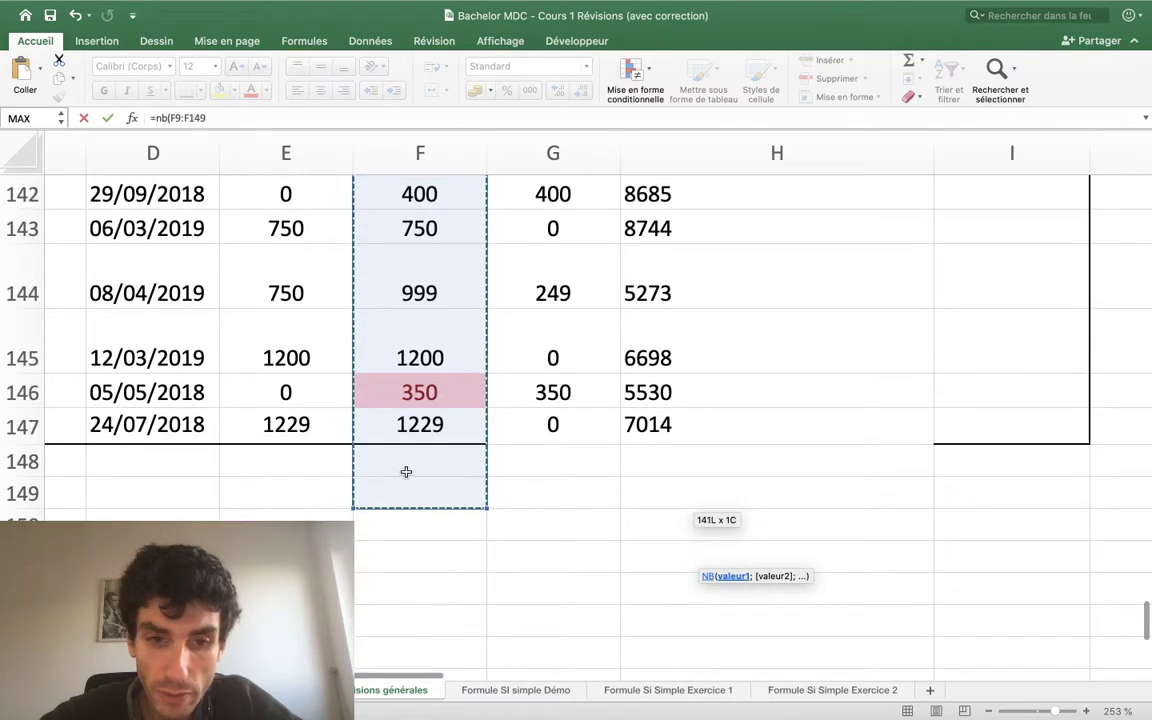
pyautogui.hscroll(3, 442, 421)
pyautogui.scroll(3, 442, 421)
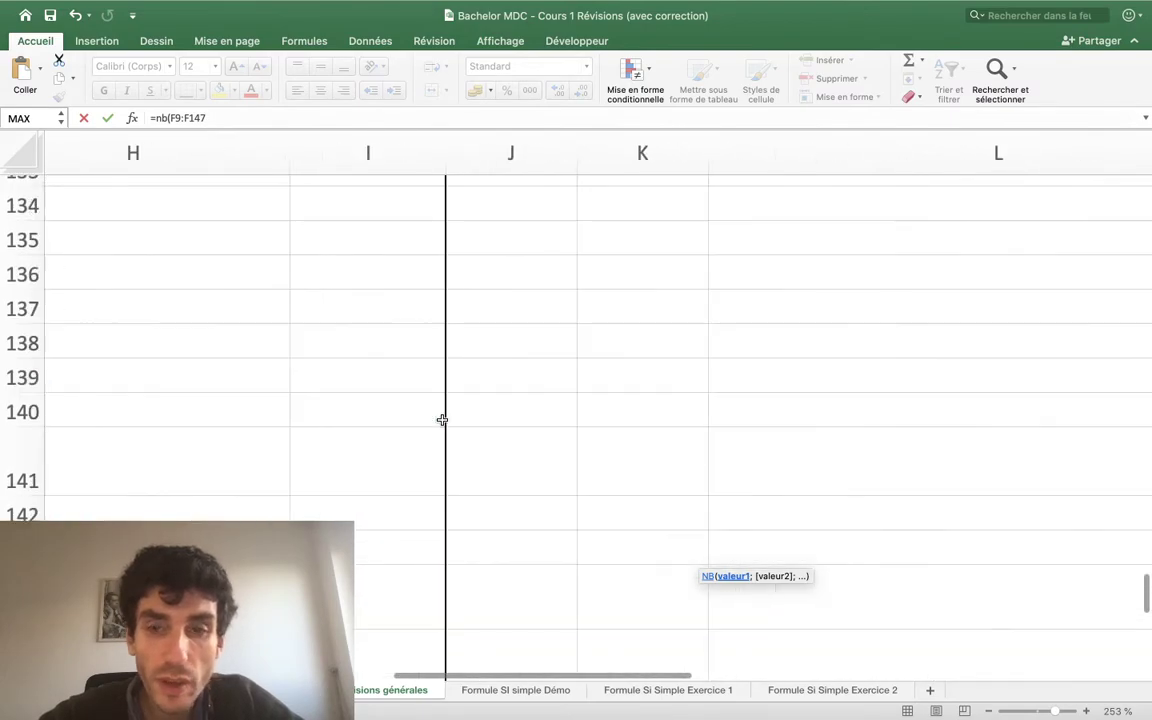
pyautogui.scroll(10, 442, 420)
pyautogui.scroll(5, 442, 420)
pyautogui.scroll(15, 442, 420)
pyautogui.scroll(-3, 442, 420)
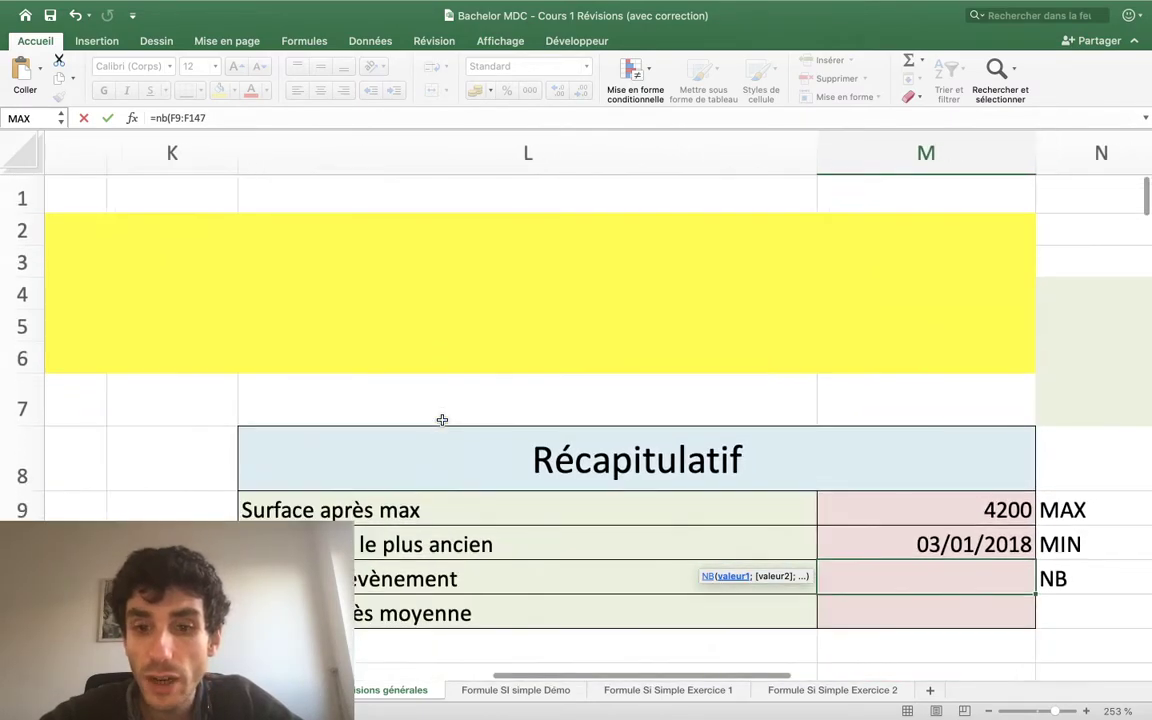
pyautogui.hscroll(2, 442, 420)
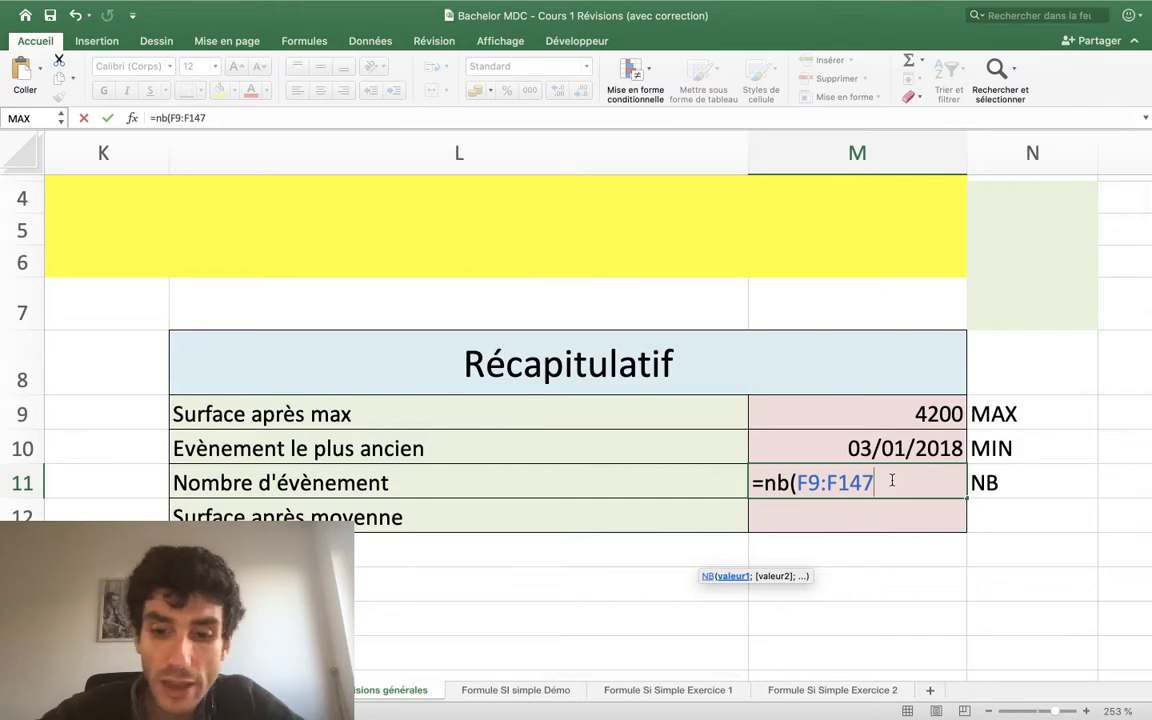
pyautogui.write(')')
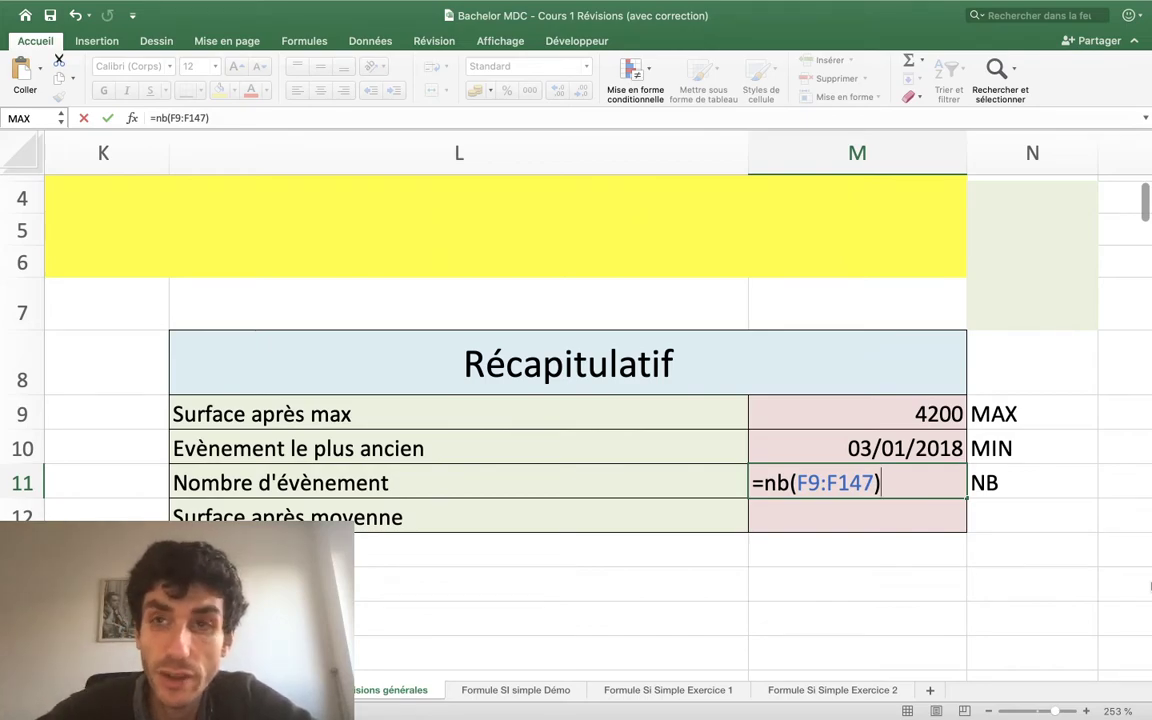
pyautogui.press('Return')
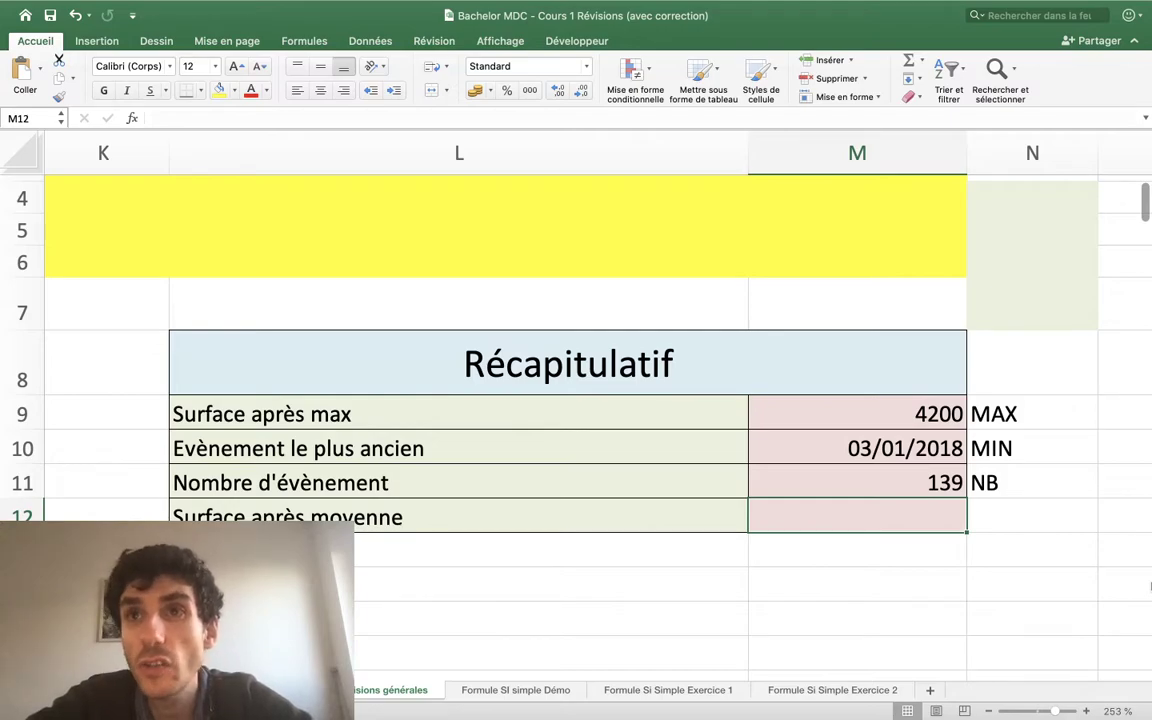
pyautogui.scroll(3, 1150, 588)
pyautogui.scroll(-1, 1150, 588)
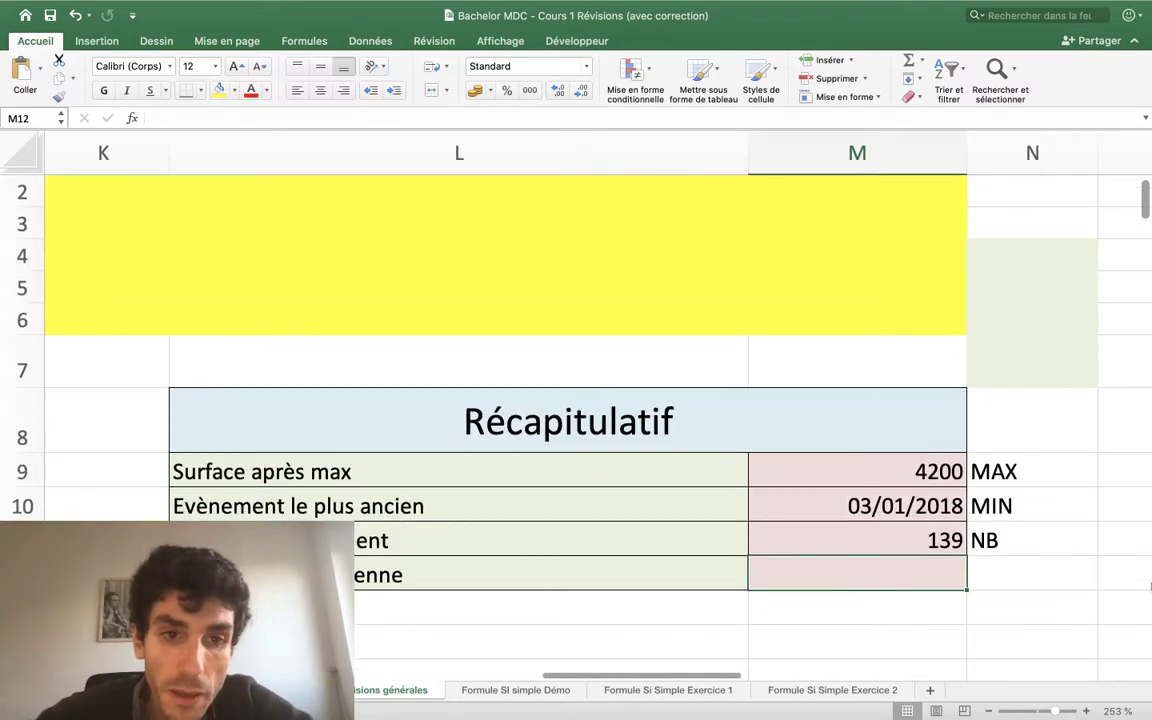
pyautogui.hscroll(-15, 939, 567)
pyautogui.scroll(-2, 918, 555)
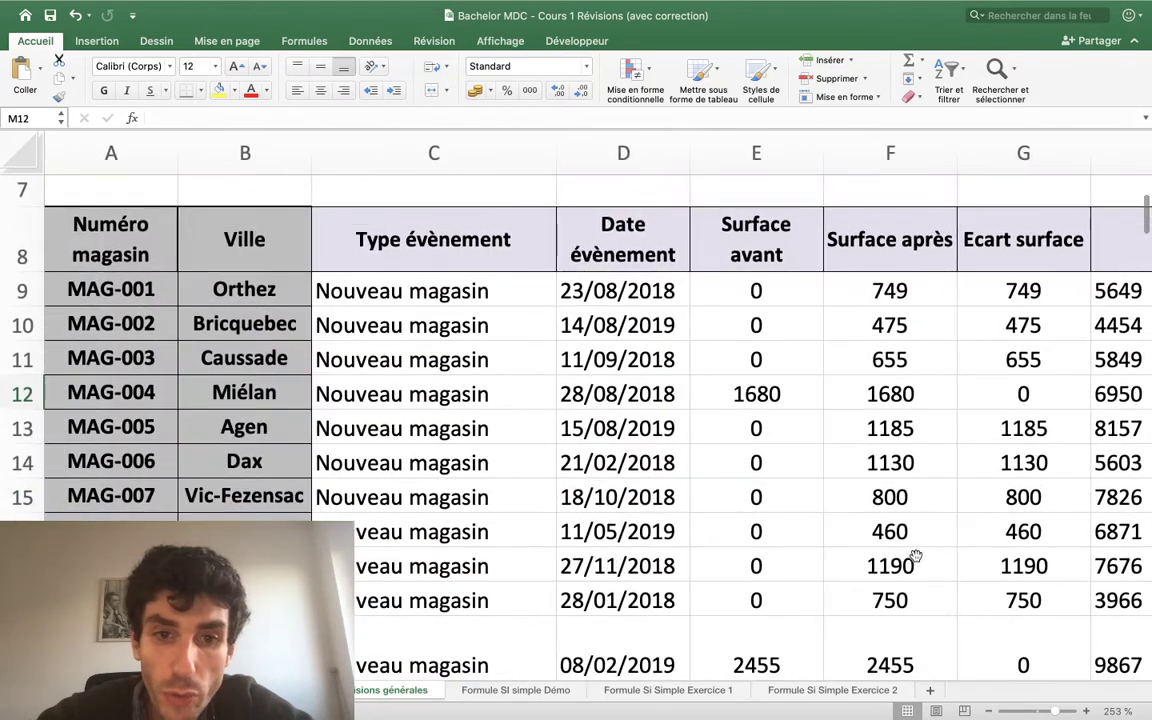
pyautogui.moveTo(885, 291); pyautogui.dragTo(955, 585)
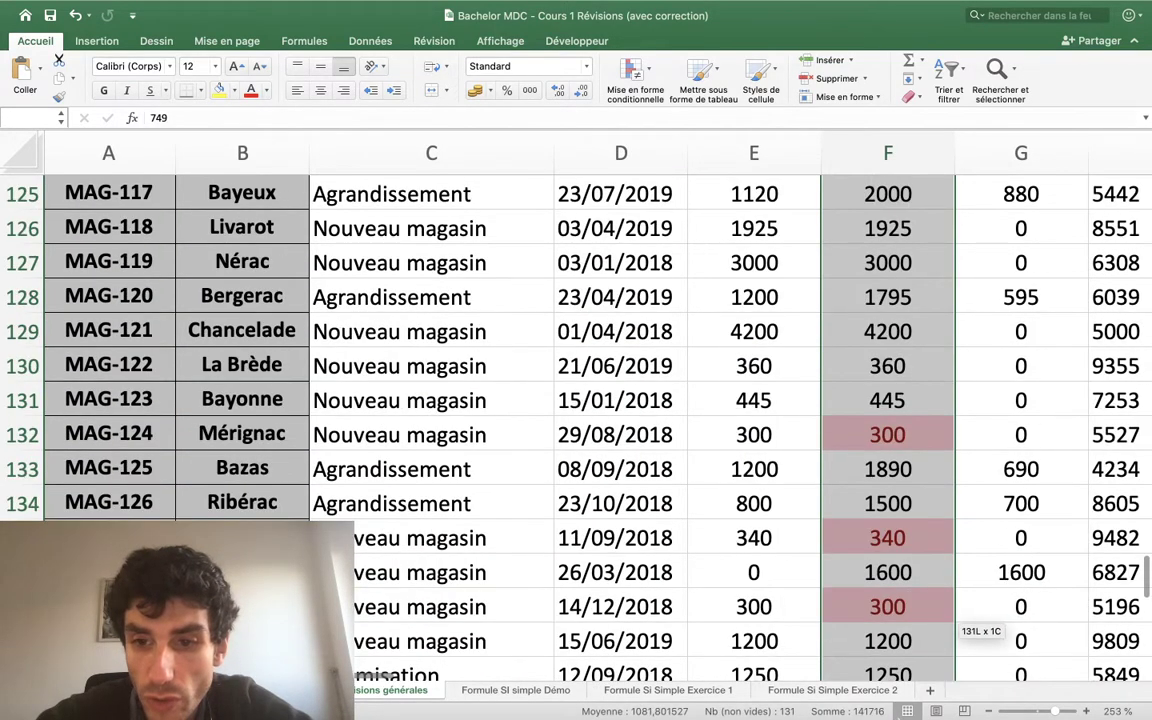
pyautogui.moveTo(955, 585); pyautogui.dragTo(955, 615)
pyautogui.moveTo(905, 712); pyautogui.dragTo(893, 605)
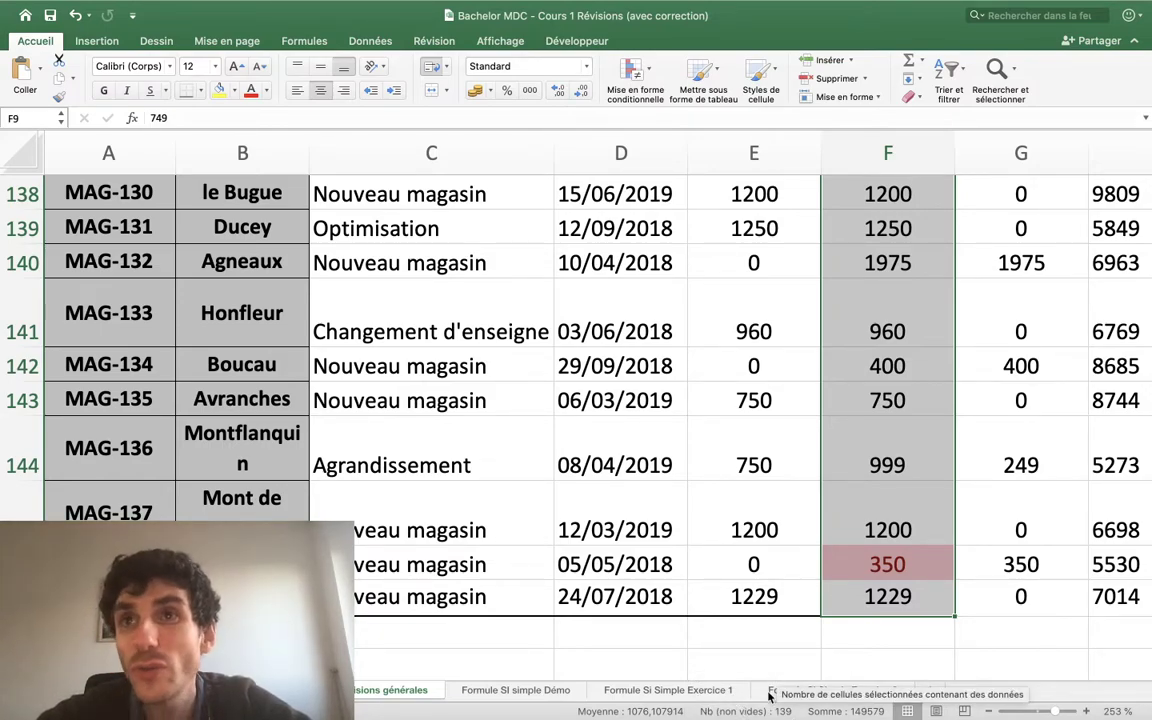
pyautogui.scroll(2, 737, 598)
pyautogui.hscroll(2, 737, 598)
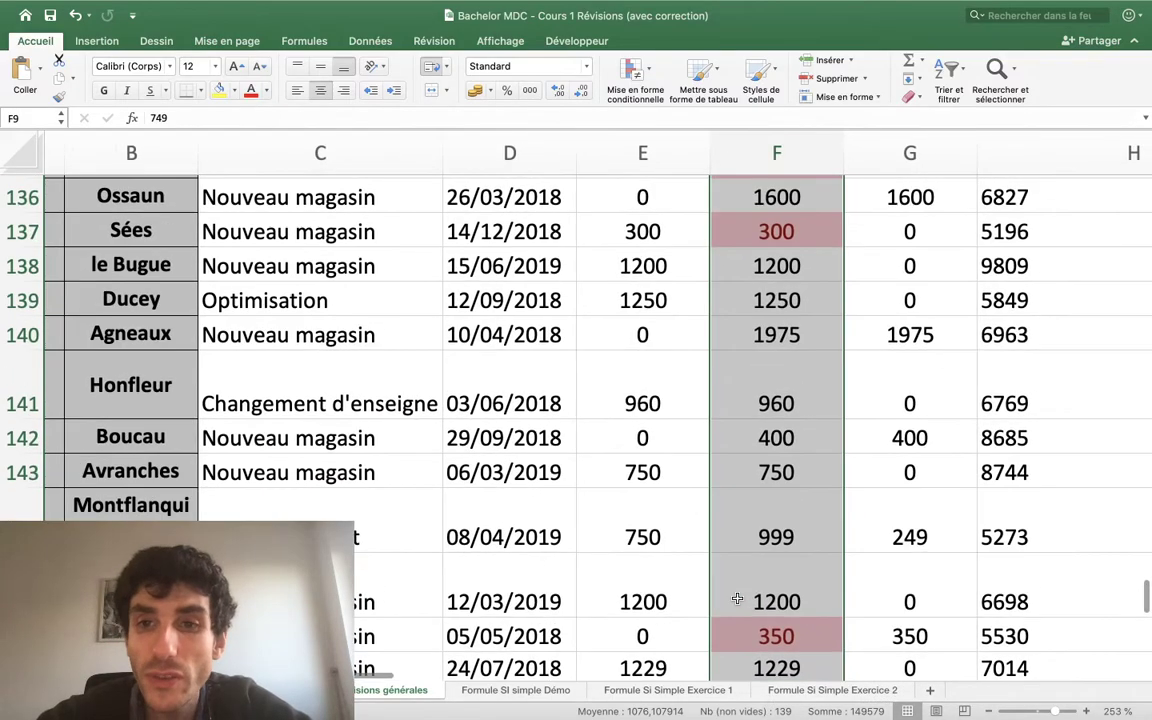
pyautogui.scroll(2, 737, 598)
pyautogui.scroll(3, 737, 598)
pyautogui.scroll(10, 737, 598)
pyautogui.hscroll(3, 737, 598)
pyautogui.scroll(10, 737, 598)
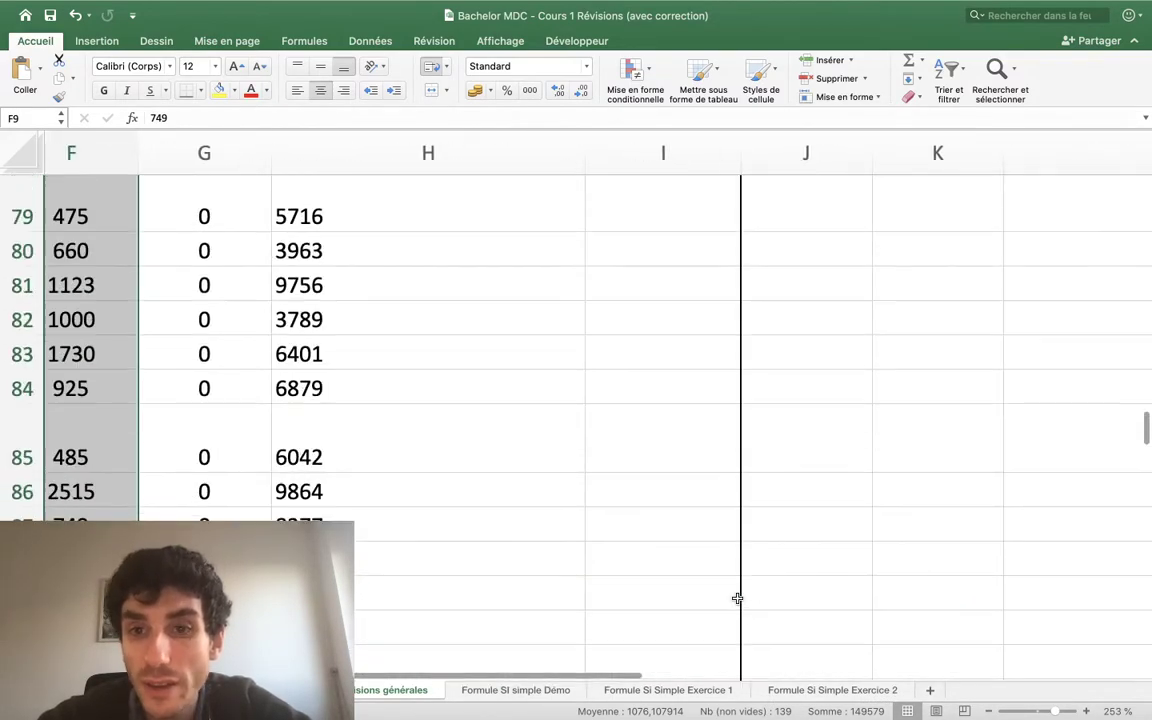
pyautogui.scroll(5, 737, 598)
pyautogui.scroll(10, 737, 598)
pyautogui.hscroll(2, 737, 598)
pyautogui.hscroll(3, 737, 598)
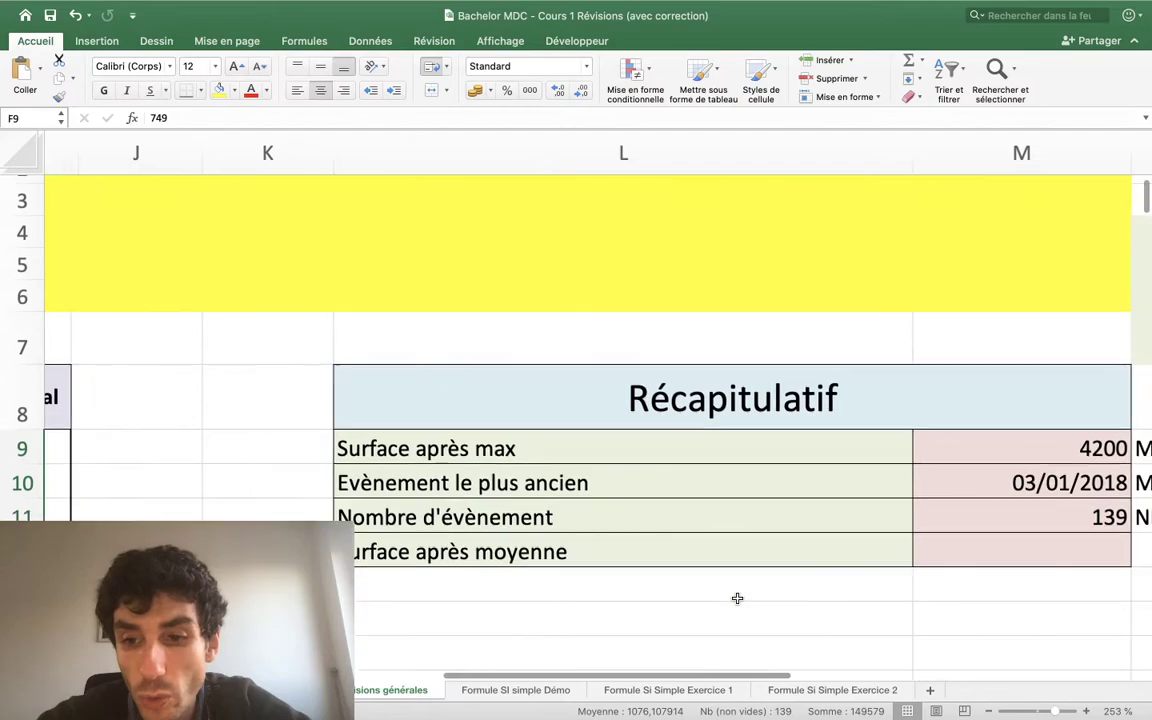
pyautogui.hscroll(1, 737, 598)
pyautogui.hscroll(2, 740, 598)
pyautogui.scroll(-1, 740, 598)
pyautogui.click(1047, 443)
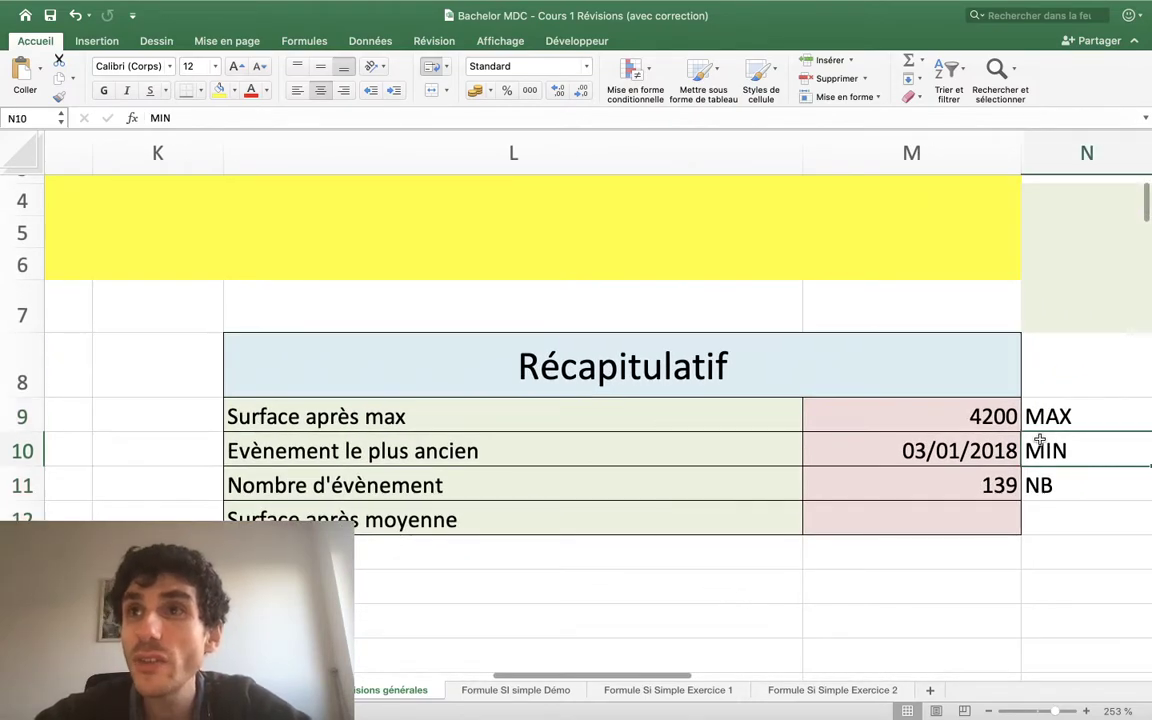
pyautogui.click(983, 458)
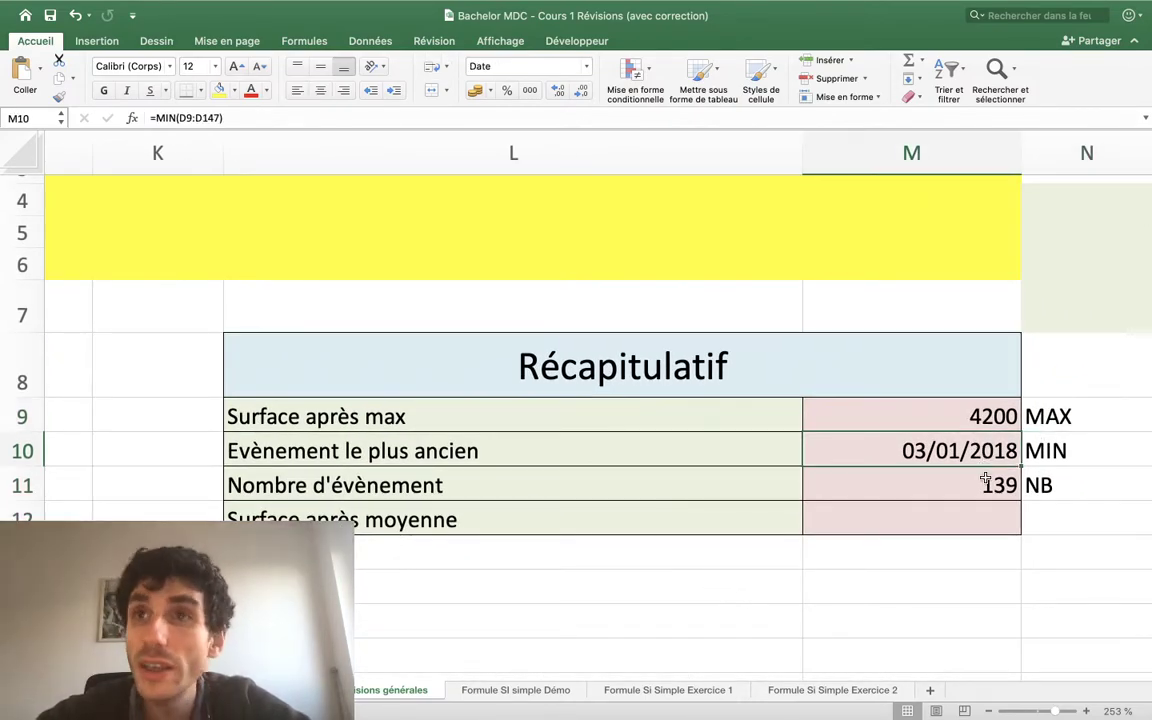
pyautogui.click(985, 480)
pyautogui.scroll(-3, 985, 480)
pyautogui.hscroll(-1, 985, 478)
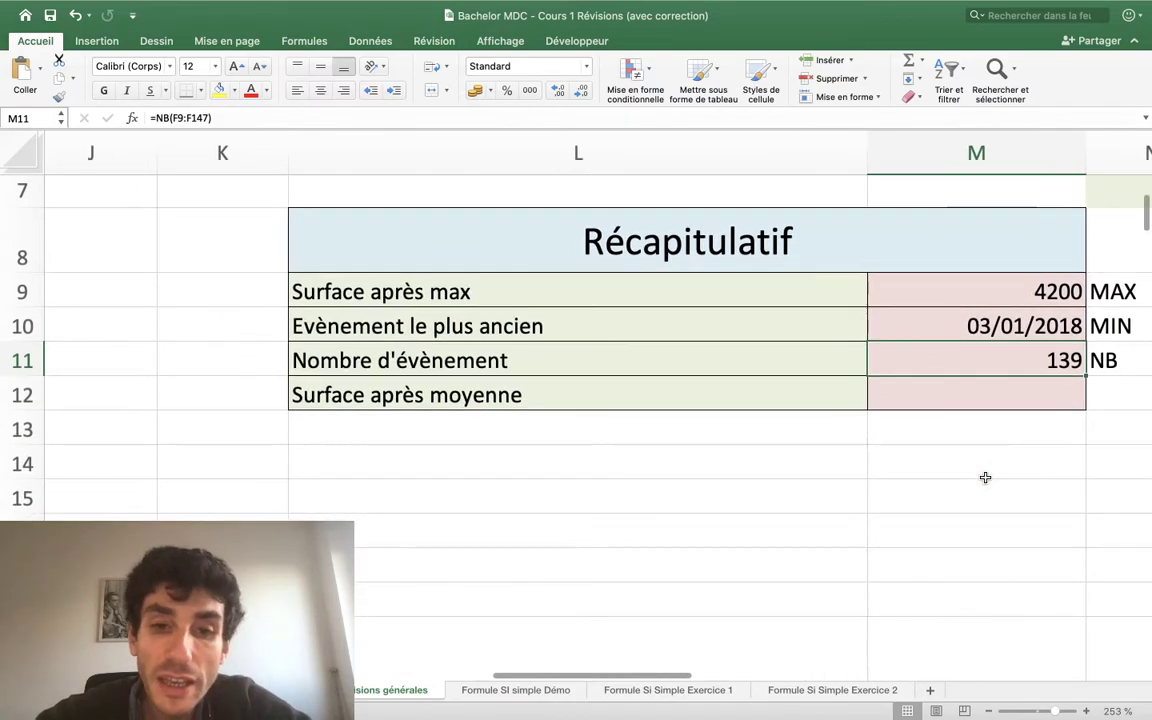
pyautogui.click(972, 400)
pyautogui.scroll(6, 966, 401)
pyautogui.hscroll(-1, 966, 401)
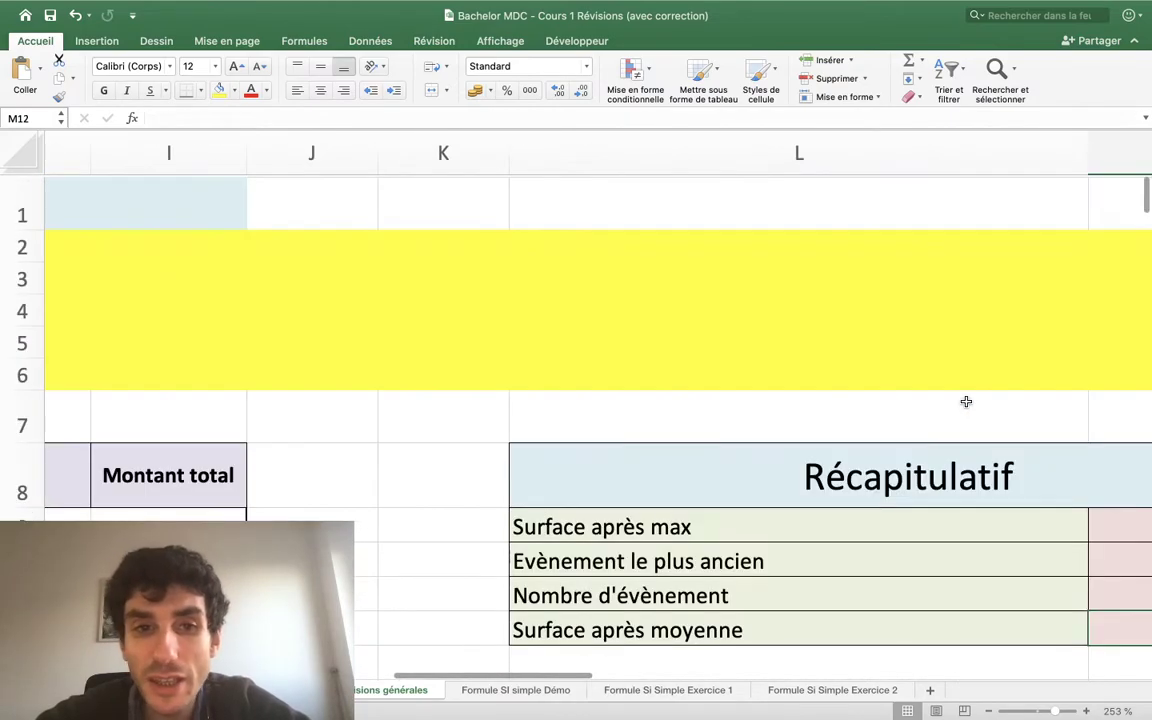
pyautogui.scroll(-3, 966, 401)
pyautogui.hscroll(3, 966, 401)
pyautogui.scroll(-1, 966, 401)
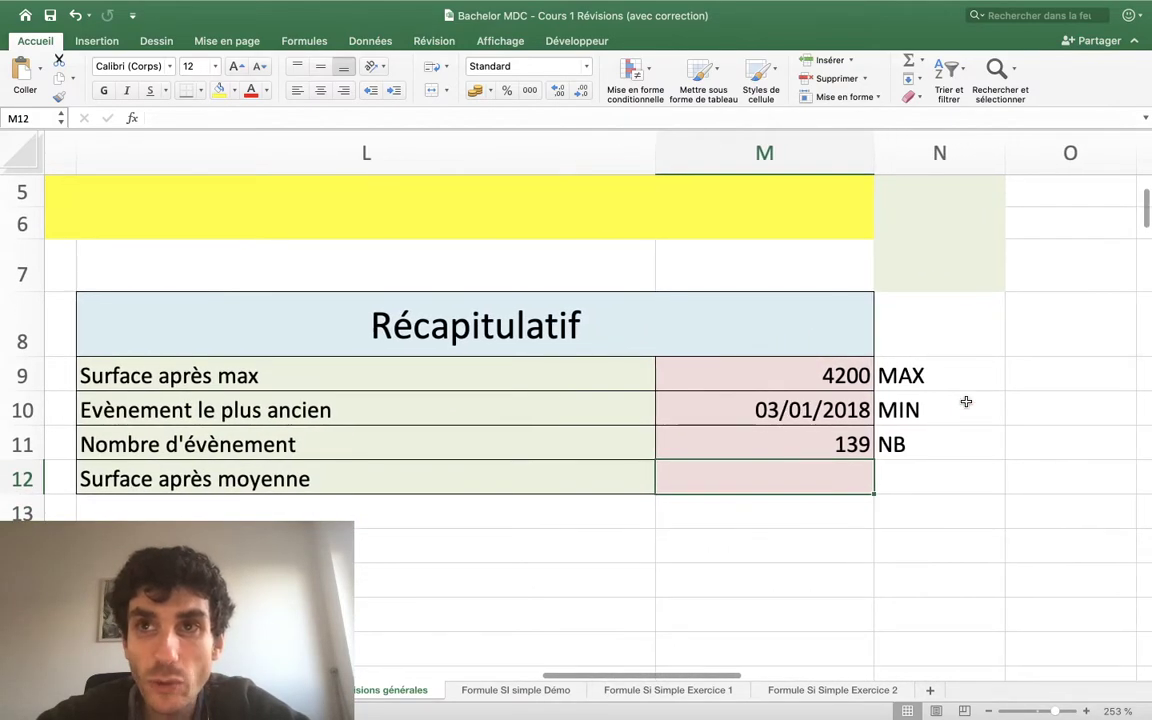
pyautogui.hscroll(-2, 966, 401)
pyautogui.hscroll(-2, 966, 401)
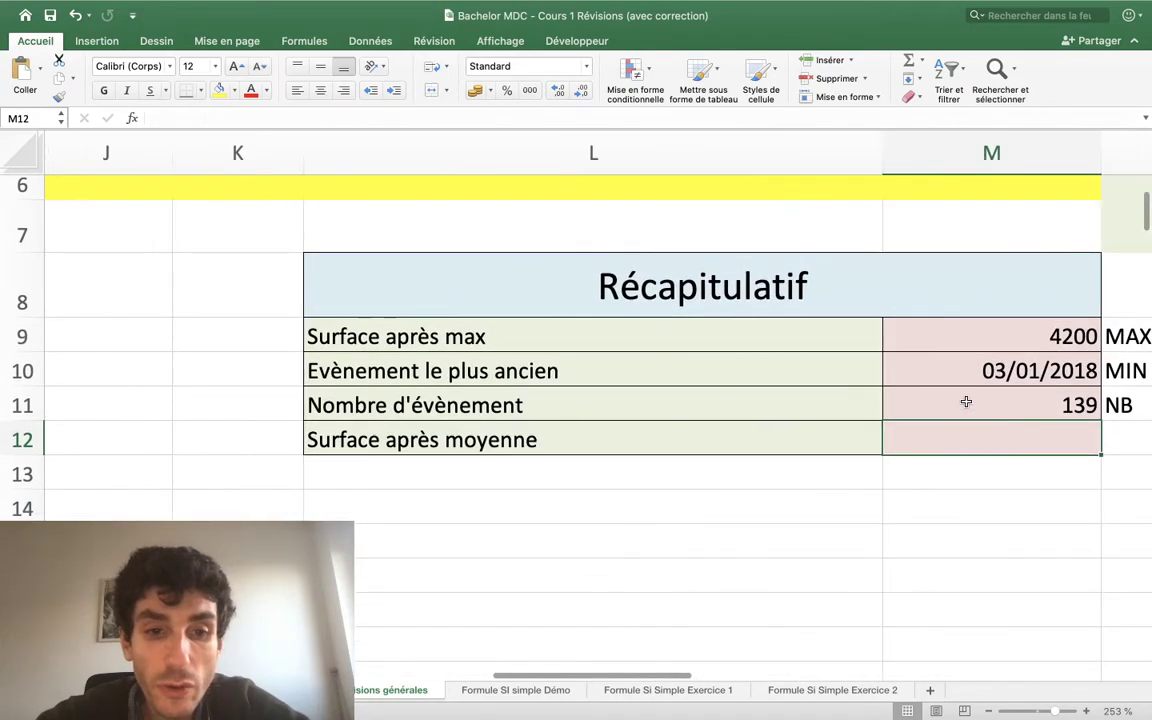
pyautogui.scroll(-1, 966, 401)
pyautogui.hscroll(1, 966, 401)
pyautogui.hscroll(2, 966, 401)
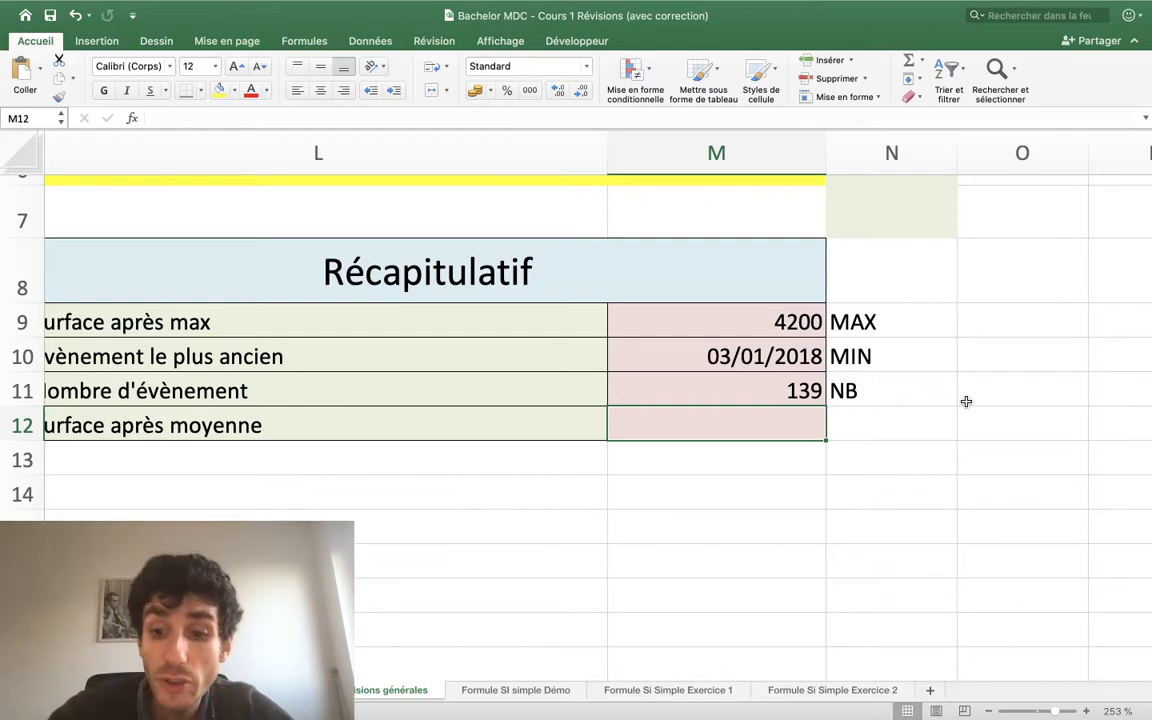
# Enter =MOYENNE(F9:F147) in M12 so Surface après moyenne shows 1076,107914.
pyautogui.write('=')
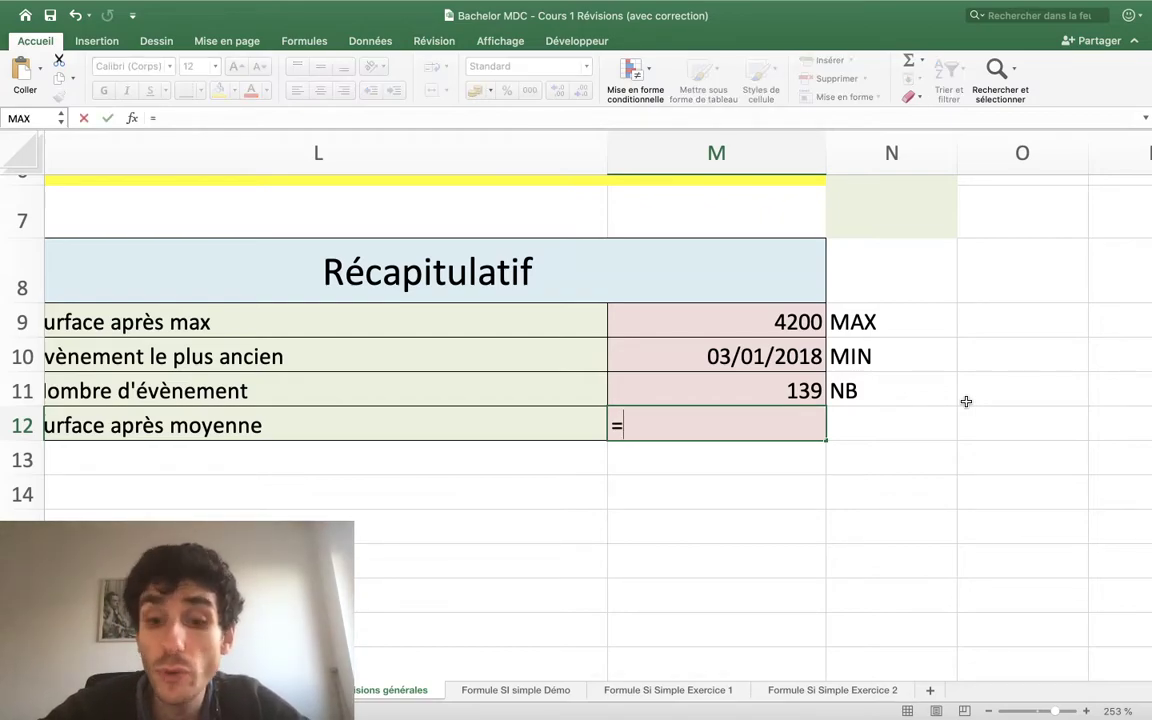
pyautogui.write('moyne')
pyautogui.write('enne')
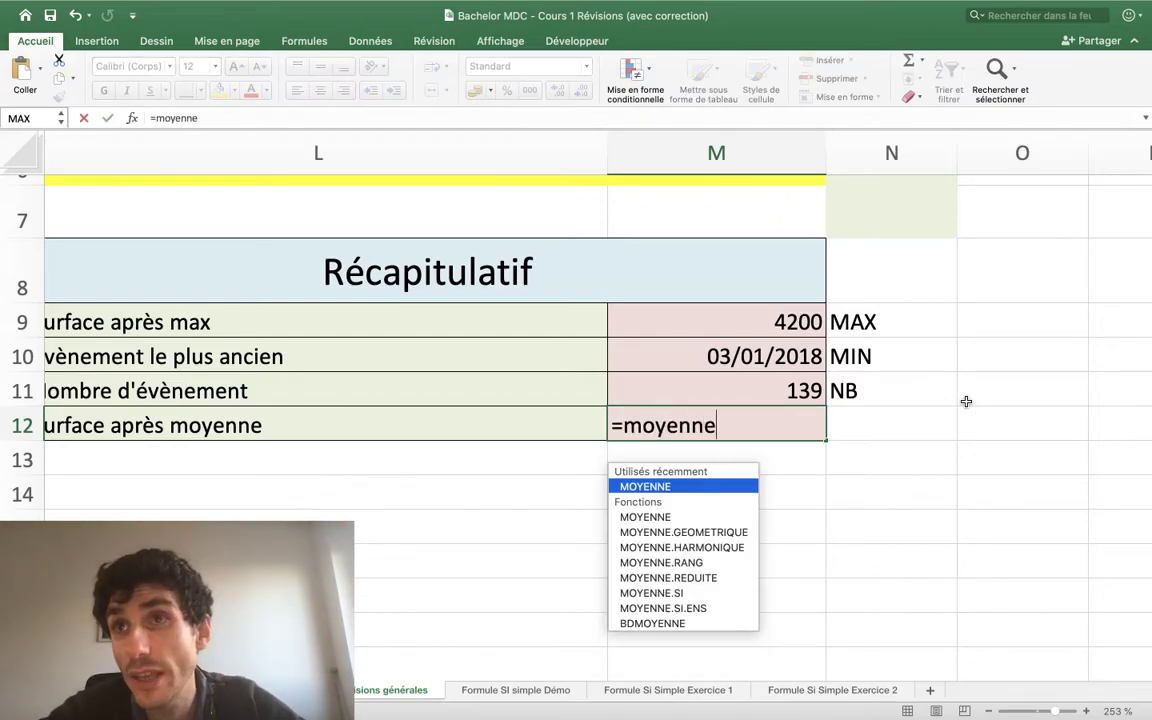
pyautogui.write('(')
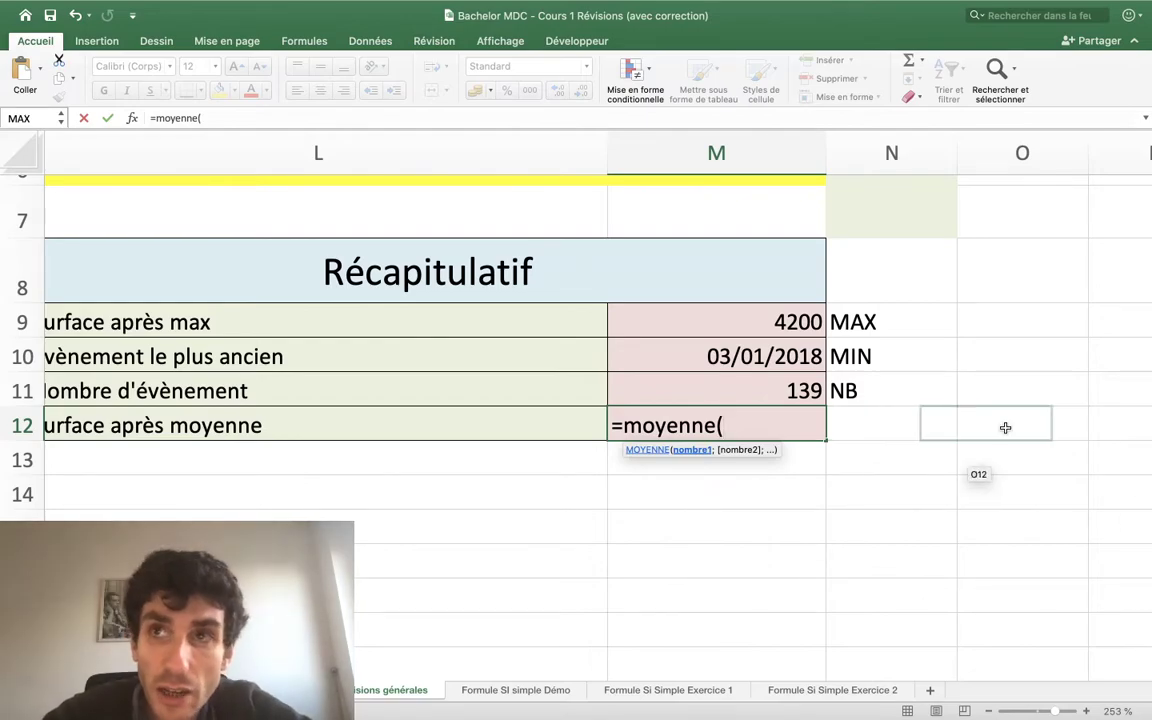
pyautogui.hscroll(-10, 917, 428)
pyautogui.hscroll(-3, 917, 428)
pyautogui.scroll(-1, 917, 428)
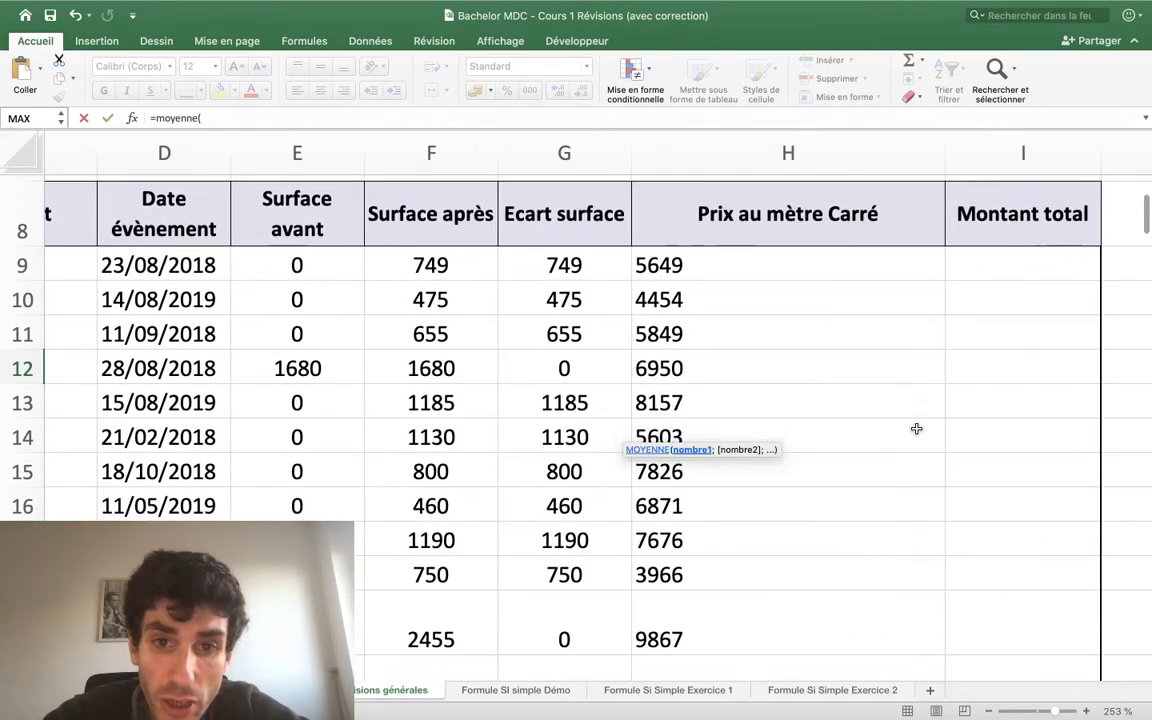
pyautogui.hscroll(10, 917, 428)
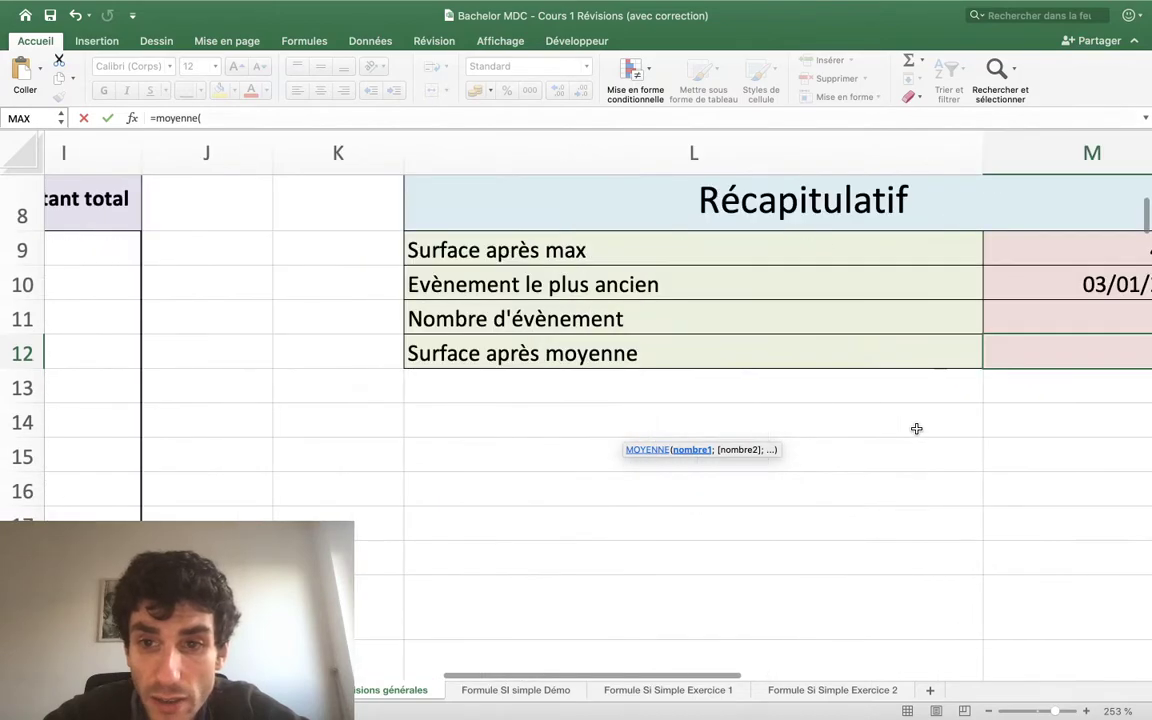
pyautogui.hscroll(-6, 917, 428)
pyautogui.hscroll(-8, 917, 428)
pyautogui.click(784, 298)
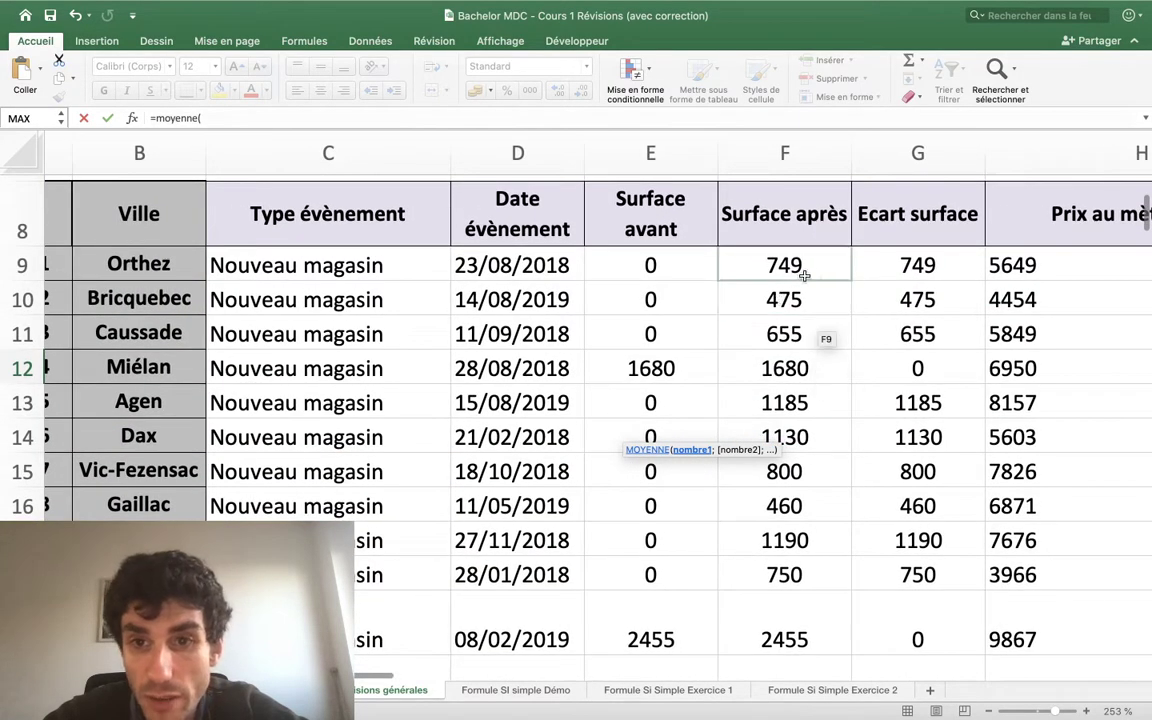
pyautogui.click(795, 265)
pyautogui.hotkey('ctrl', 'shift', 'Down')
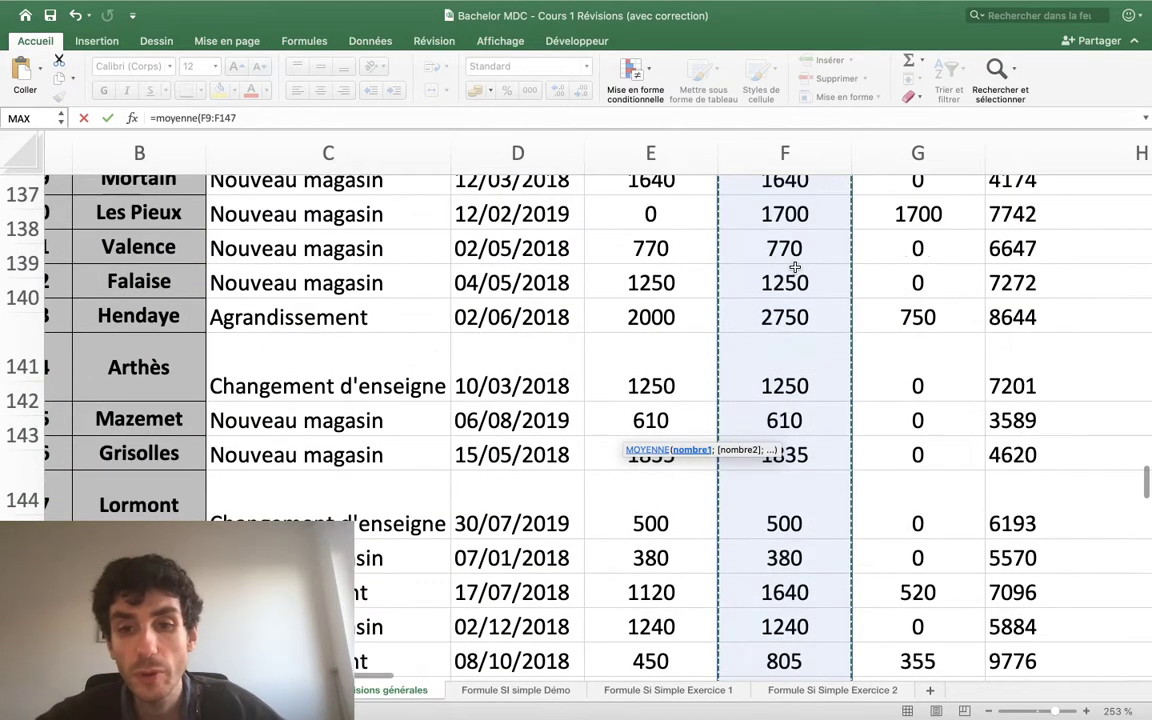
pyautogui.scroll(3, 795, 267)
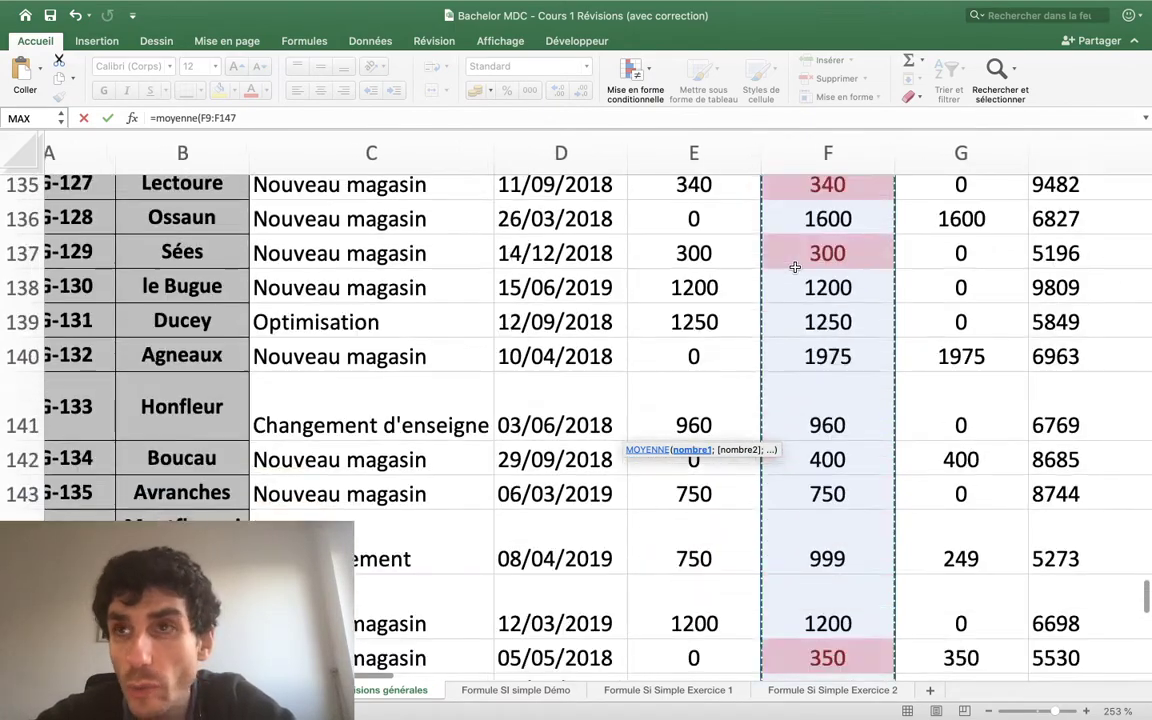
pyautogui.scroll(3, 795, 267)
pyautogui.scroll(7, 795, 267)
pyautogui.scroll(8, 796, 266)
pyautogui.scroll(5, 795, 267)
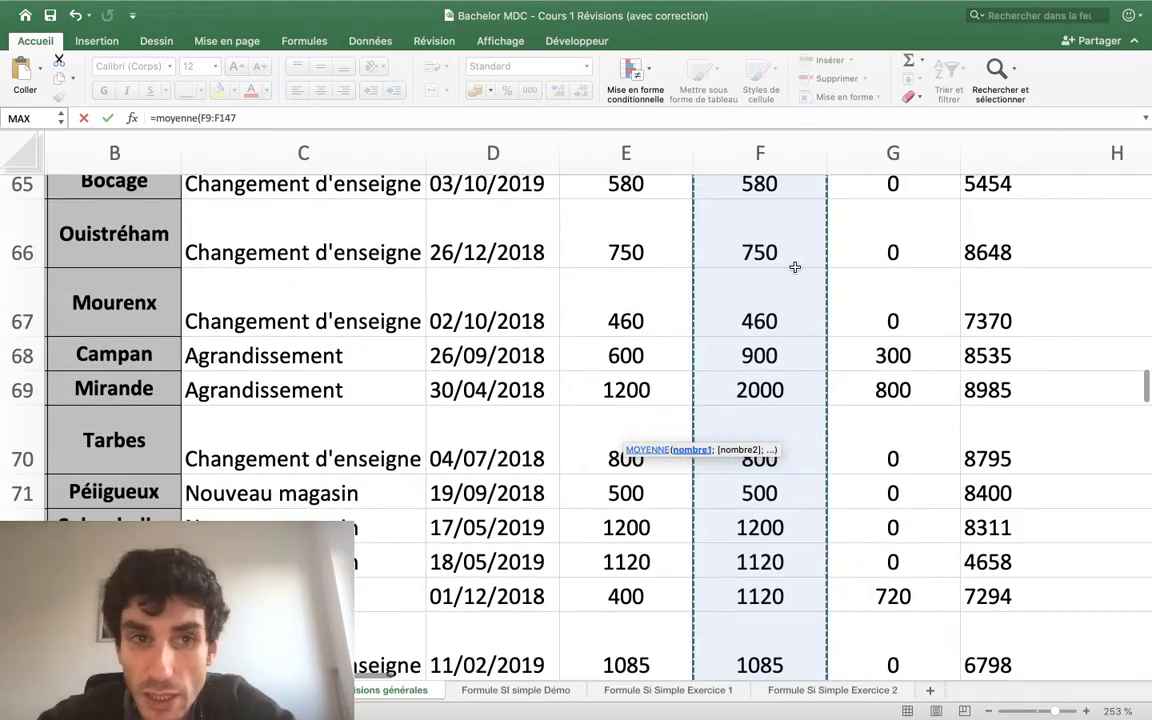
pyautogui.scroll(15, 795, 267)
pyautogui.hscroll(5, 795, 267)
pyautogui.hscroll(5, 795, 267)
pyautogui.hscroll(-2, 795, 267)
pyautogui.hscroll(-3, 795, 267)
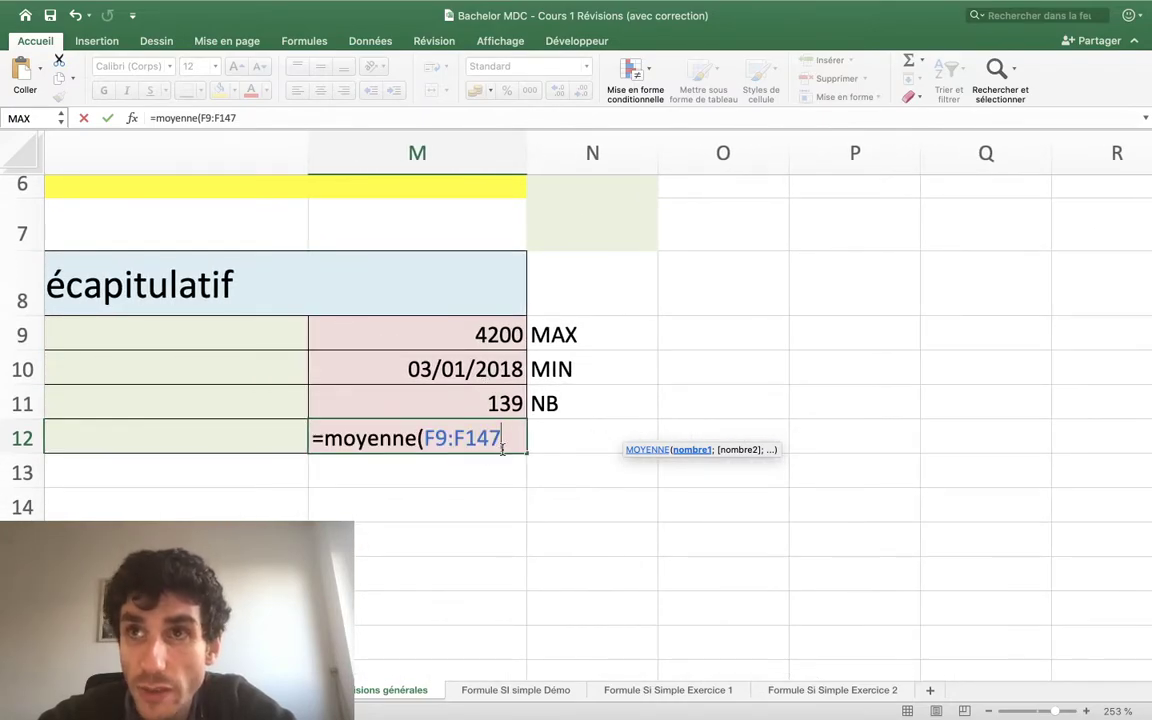
pyautogui.write(')')
pyautogui.press('Return')
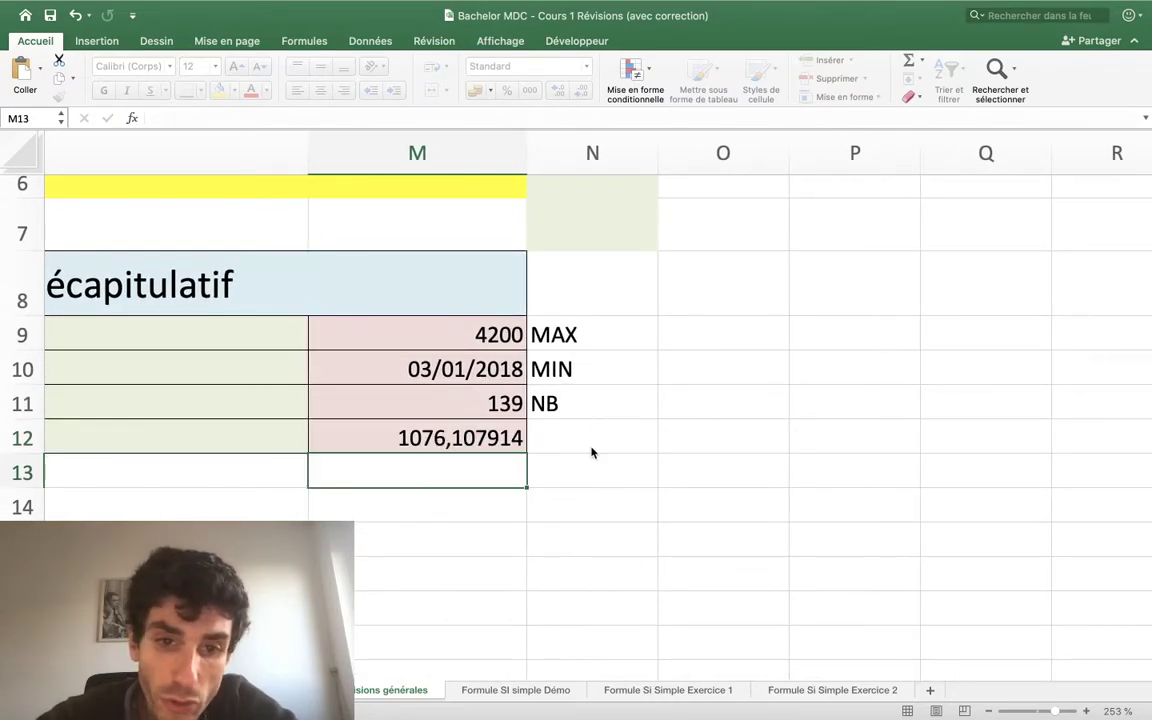
# Remove all decimals from the Surface après moyenne result so it displays 1076.
pyautogui.click(500, 440)
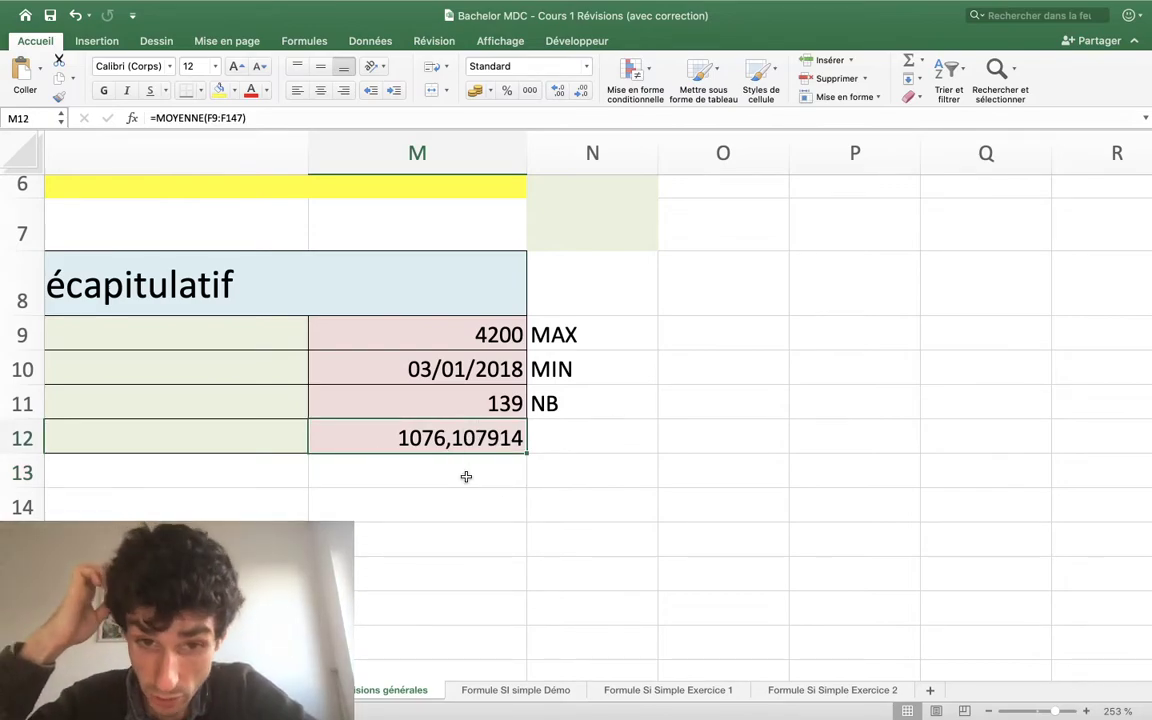
pyautogui.click(583, 90)
pyautogui.click(583, 90)
pyautogui.click(583, 90)
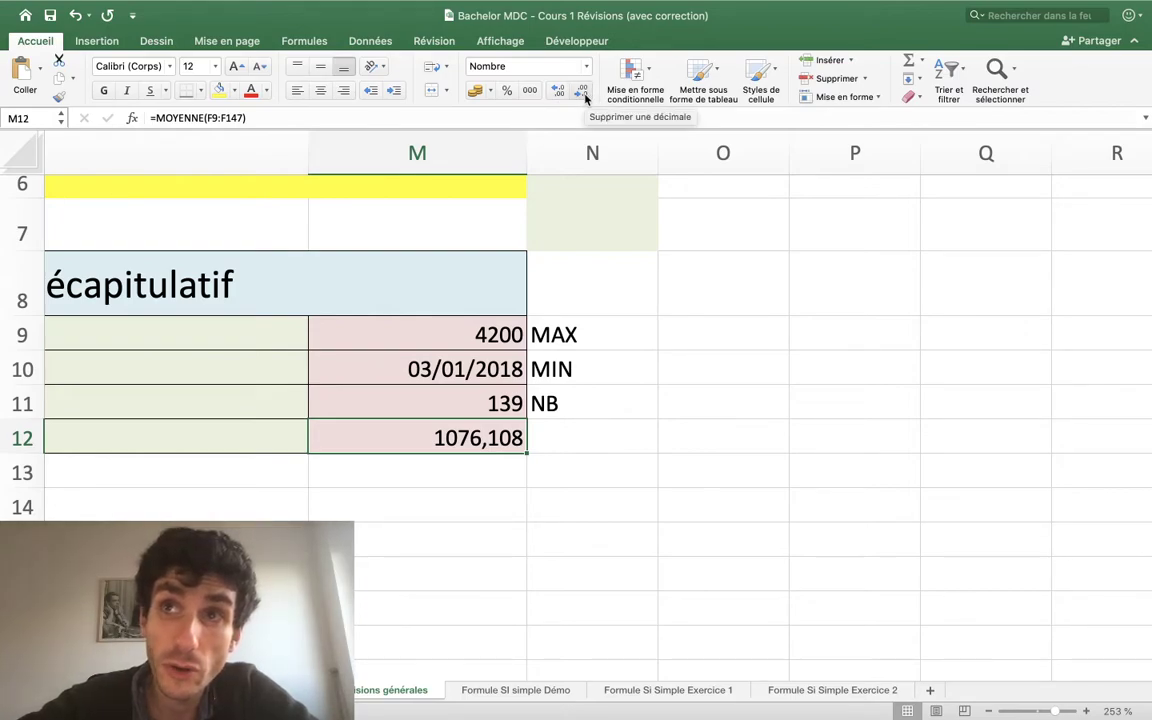
pyautogui.click(583, 93)
pyautogui.click(583, 93)
pyautogui.click(583, 94)
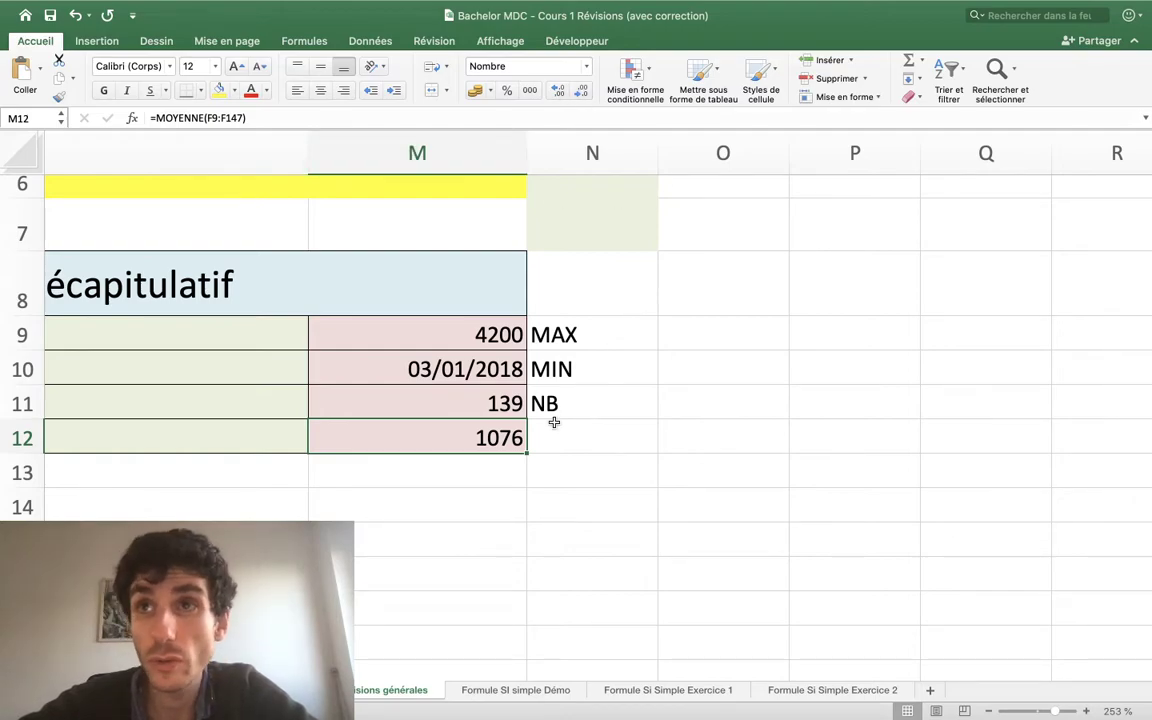
pyautogui.moveTo(527, 440); pyautogui.dragTo(538, 445)
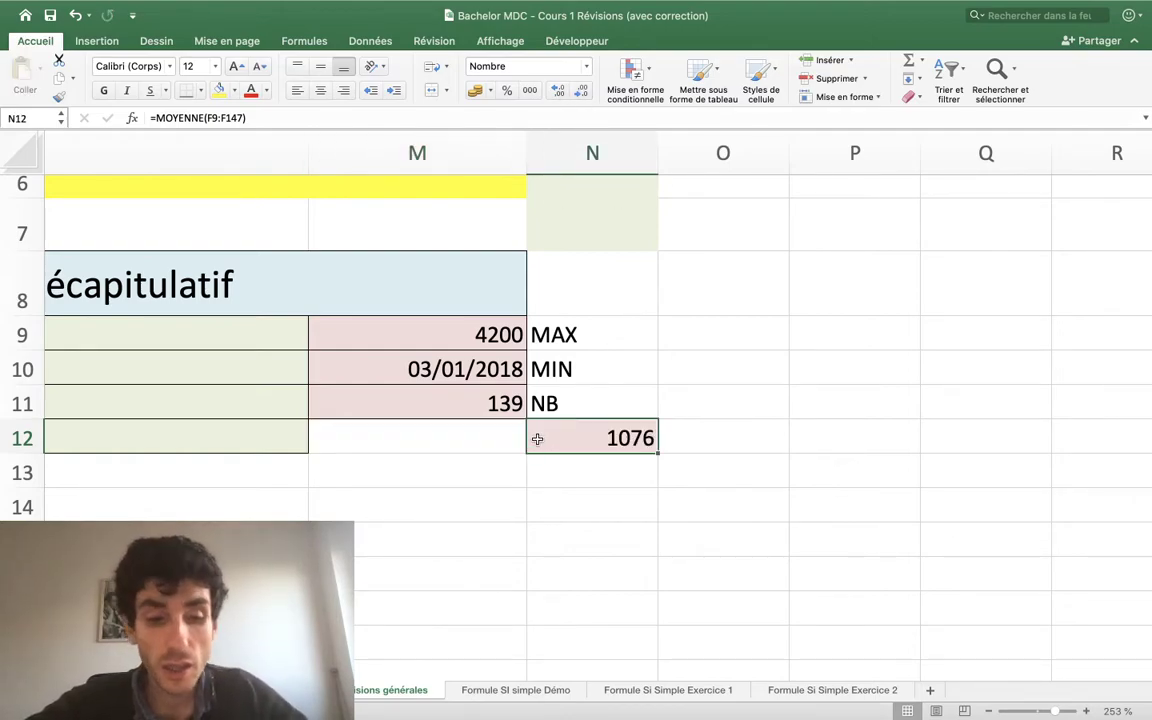
# Enter the label MOYENNE in N12 beside the average result.
pyautogui.click(538, 445)
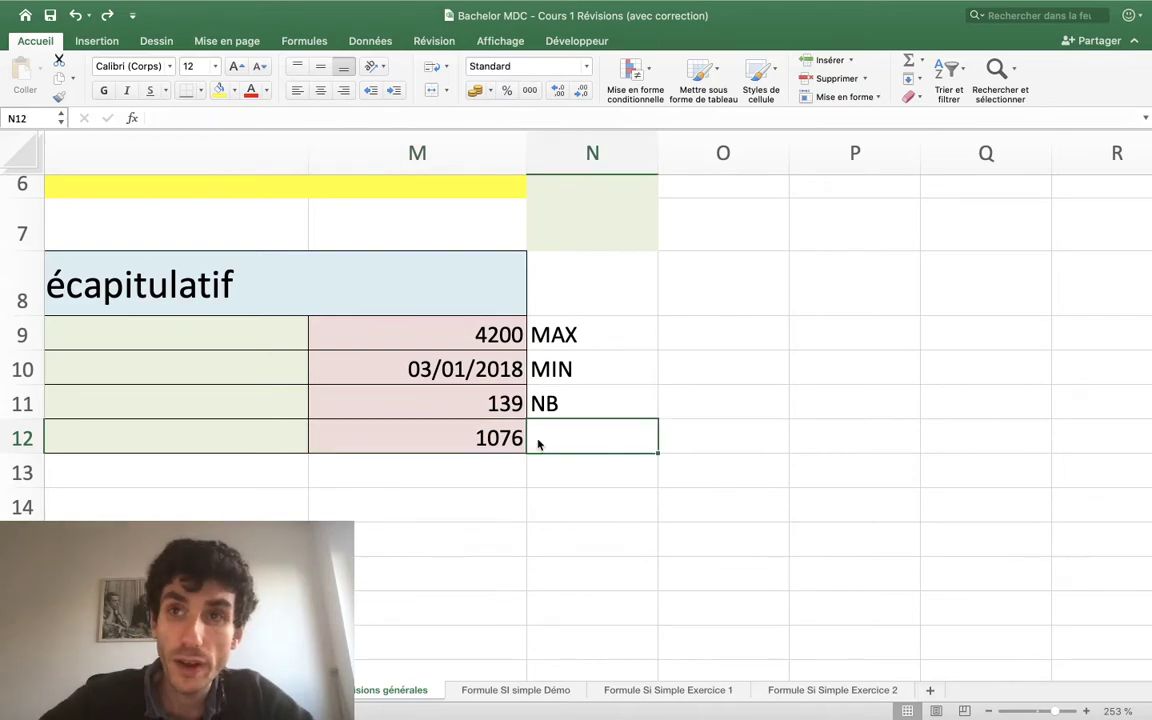
pyautogui.write('MOYENNE')
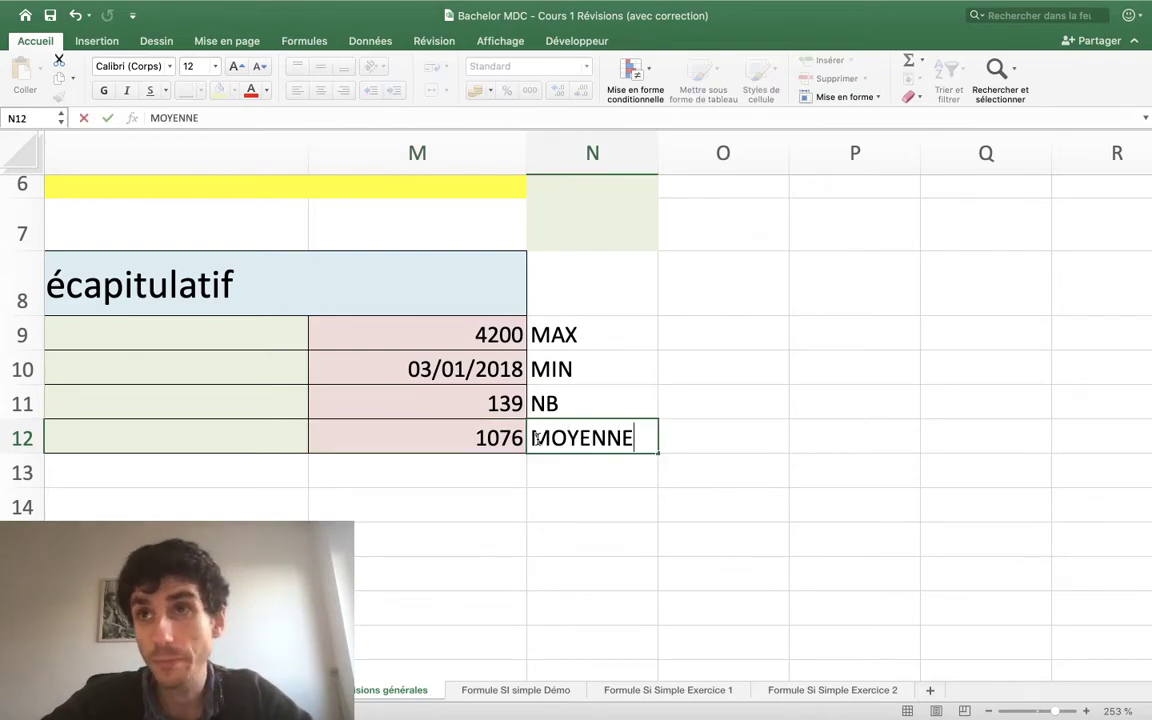
pyautogui.press('Return')
# Return to the sheet's instructions on the total amount and the row 5 summary table.
pyautogui.hscroll(-3, 537, 440)
pyautogui.scroll(2, 537, 440)
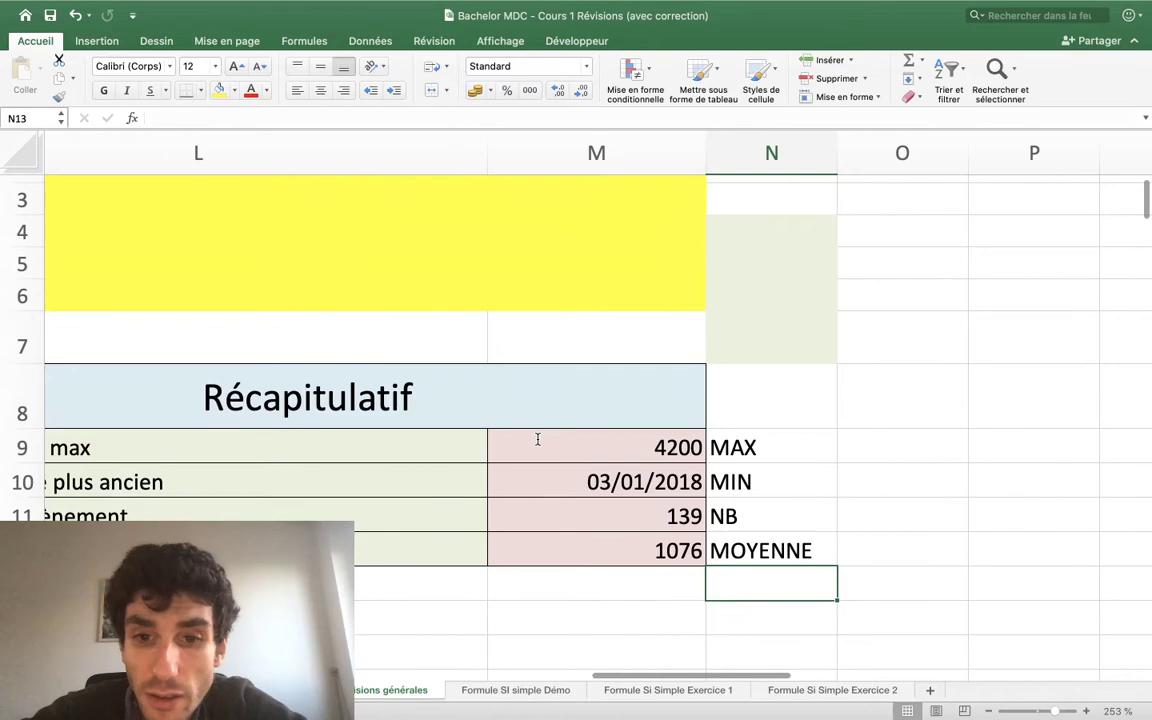
pyautogui.hscroll(-3, 537, 440)
pyautogui.hscroll(-3, 537, 445)
pyautogui.scroll(2, 537, 445)
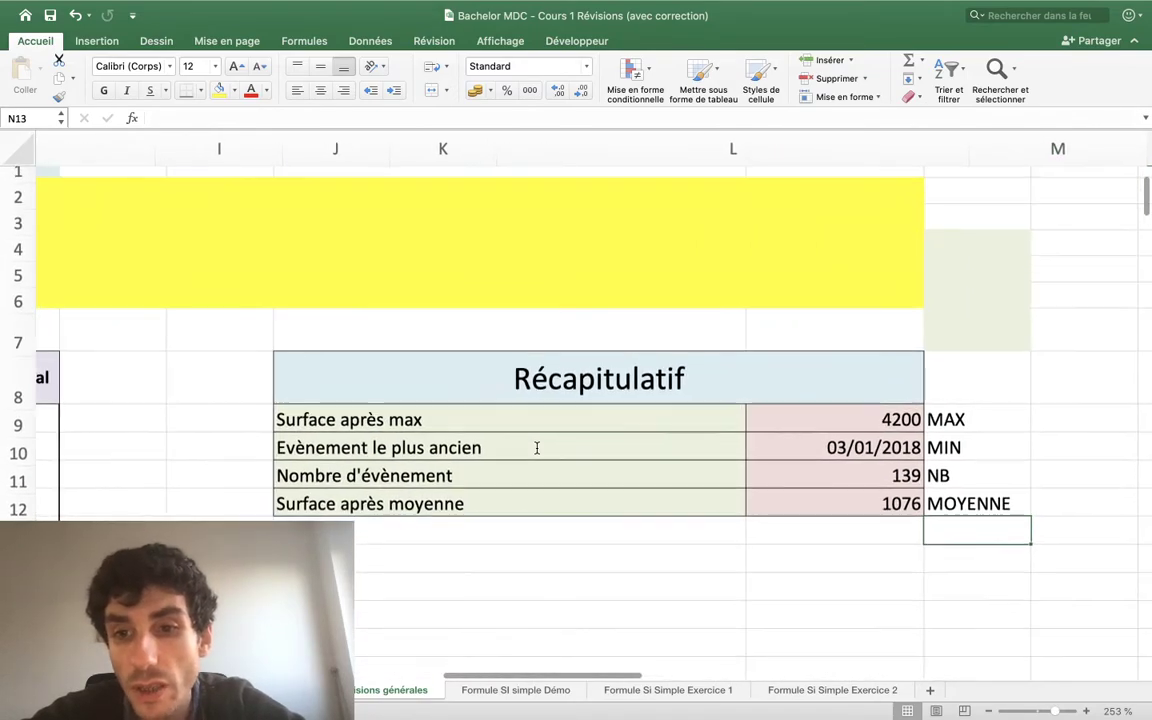
pyautogui.scroll(-3, 537, 448)
pyautogui.hscroll(-2, 537, 448)
pyautogui.hscroll(-2, 539, 453)
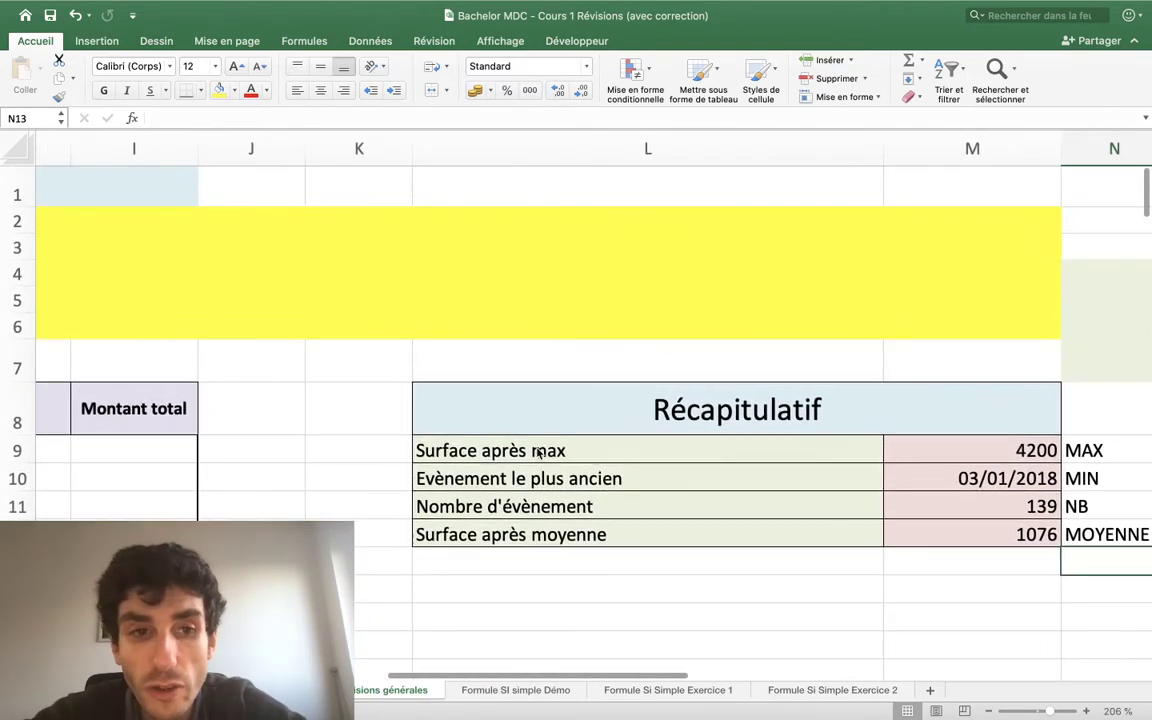
pyautogui.hscroll(-5, 539, 453)
pyautogui.scroll(1, 539, 453)
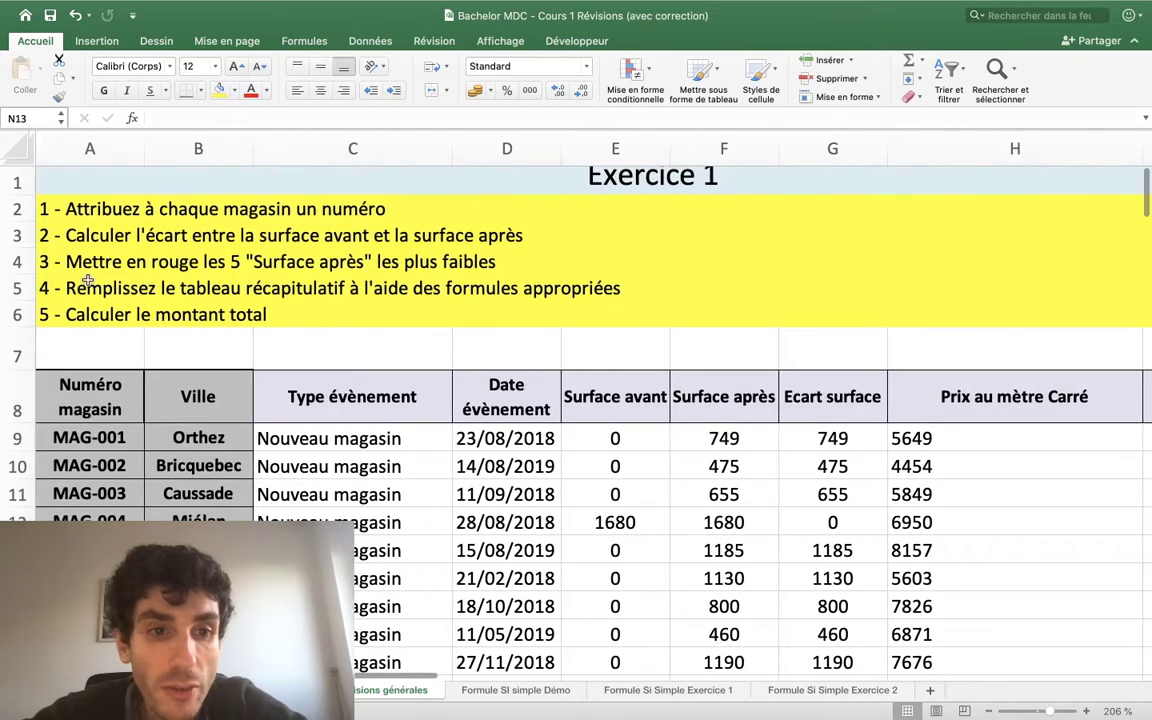
pyautogui.moveTo(64, 322); pyautogui.dragTo(205, 312)
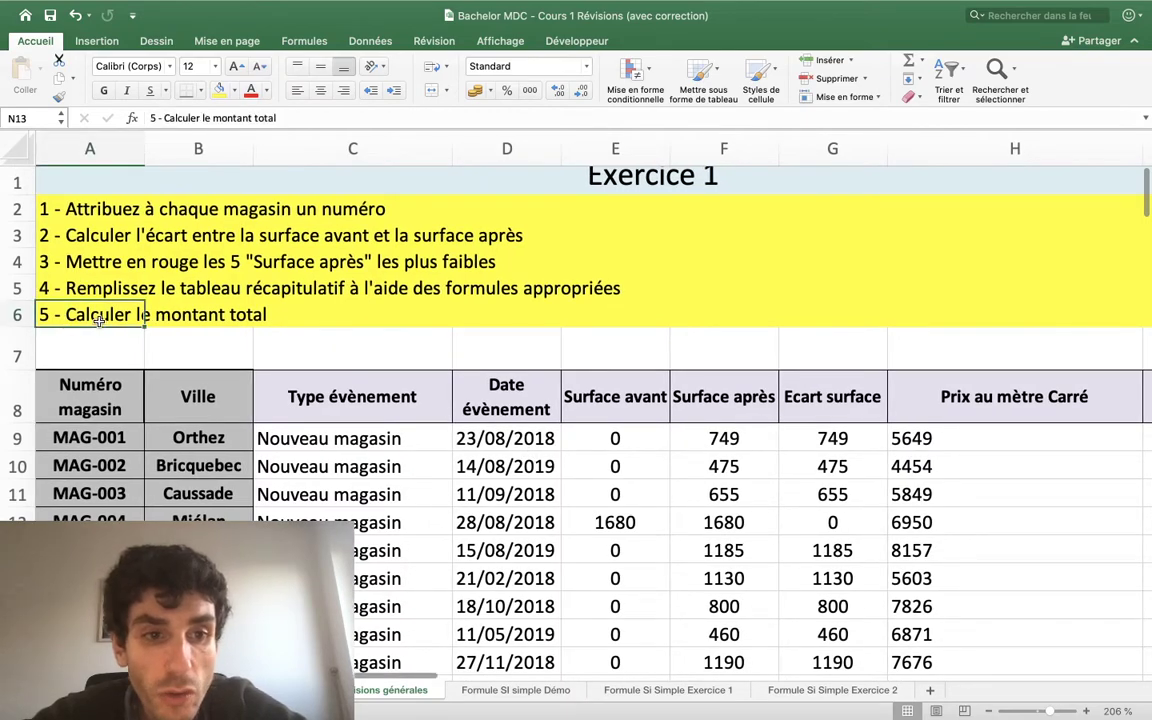
pyautogui.click(203, 284)
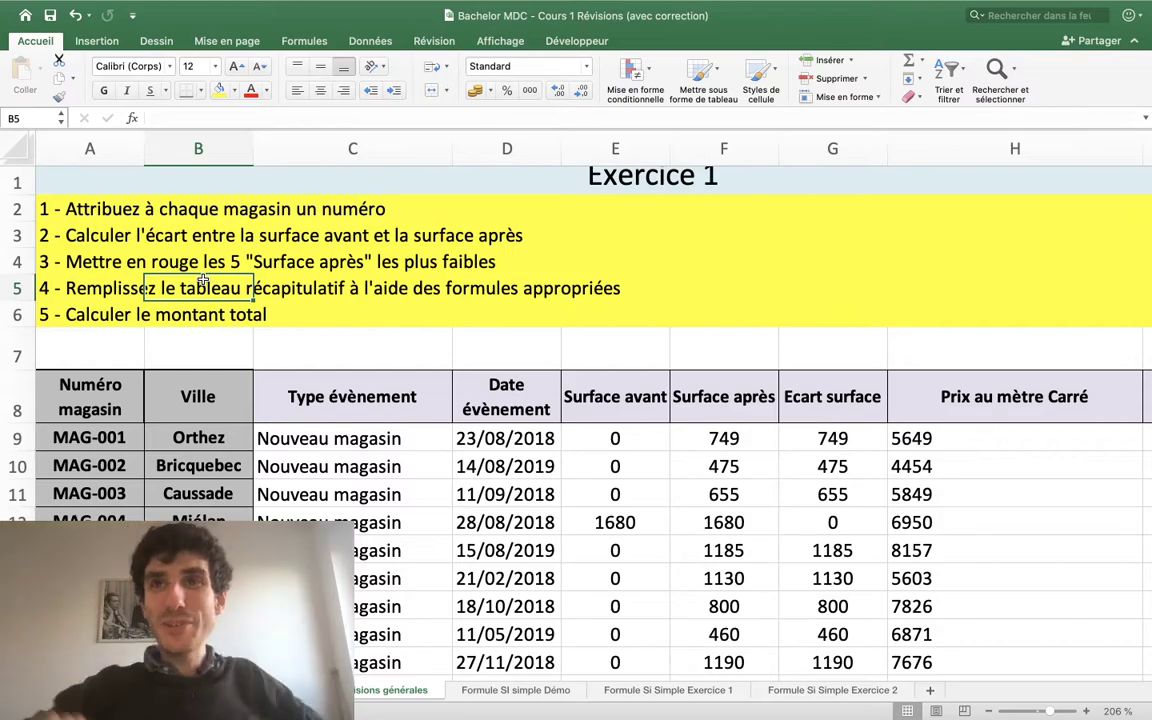
pyautogui.hscroll(5, 300, 340)
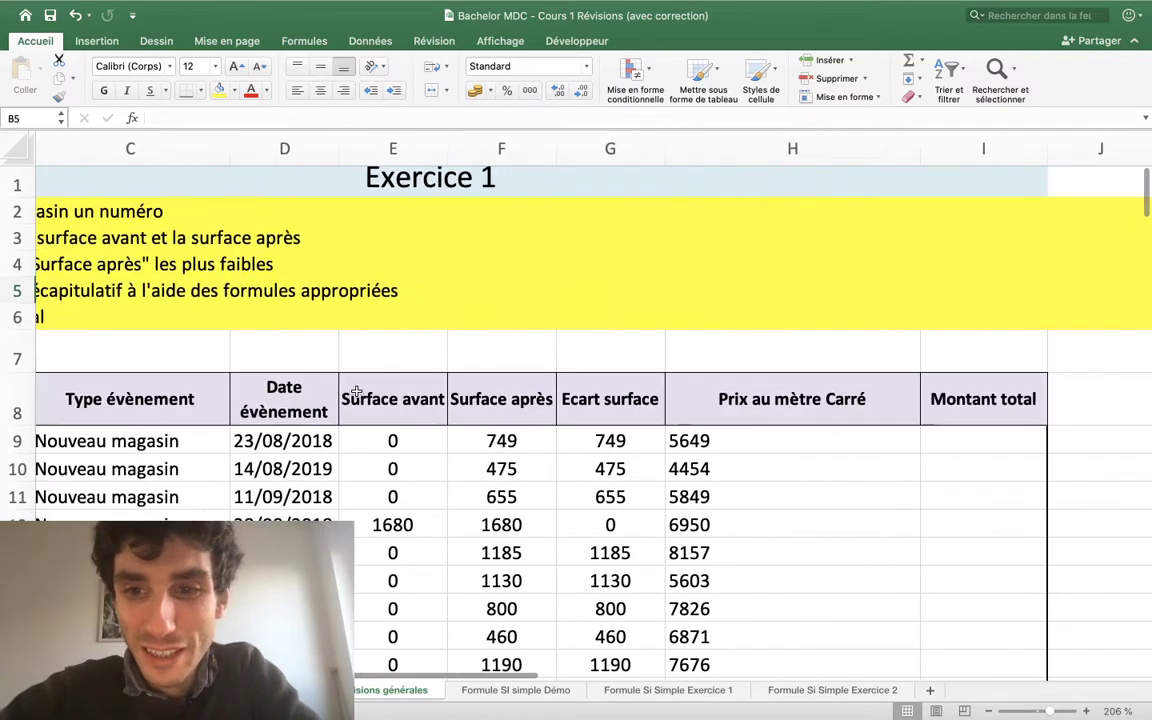
pyautogui.hscroll(-5, 356, 390)
pyautogui.scroll(-3, 360, 370)
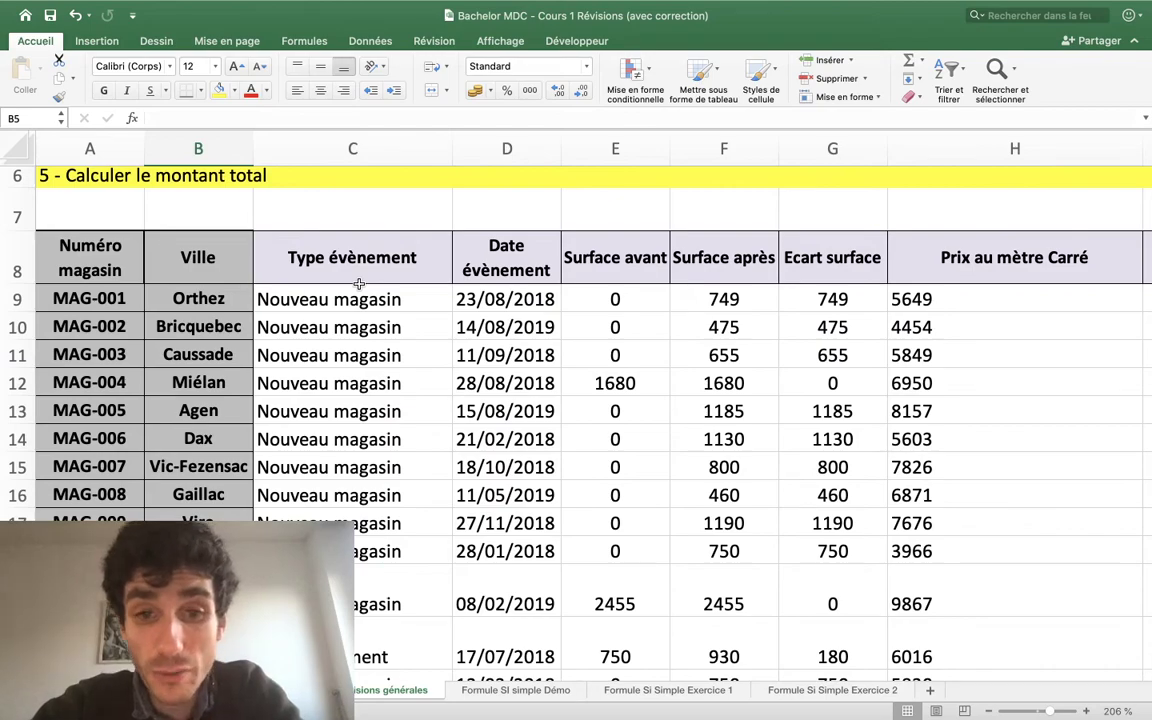
pyautogui.click(509, 295)
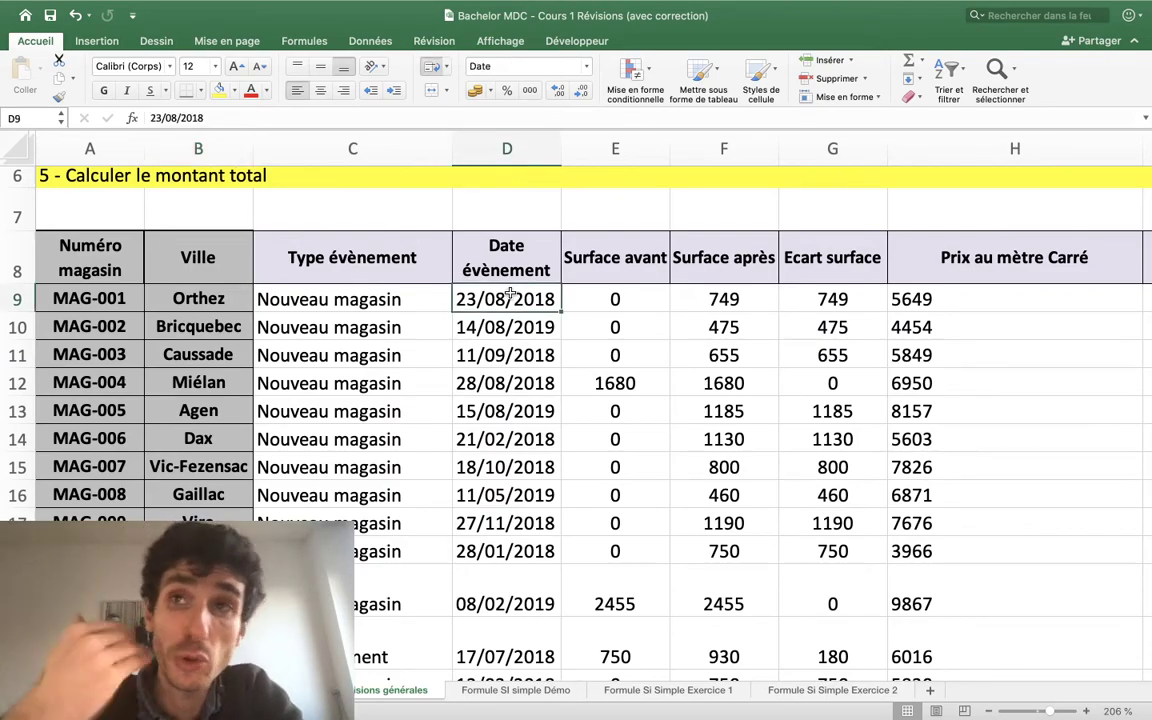
pyautogui.press('Right')
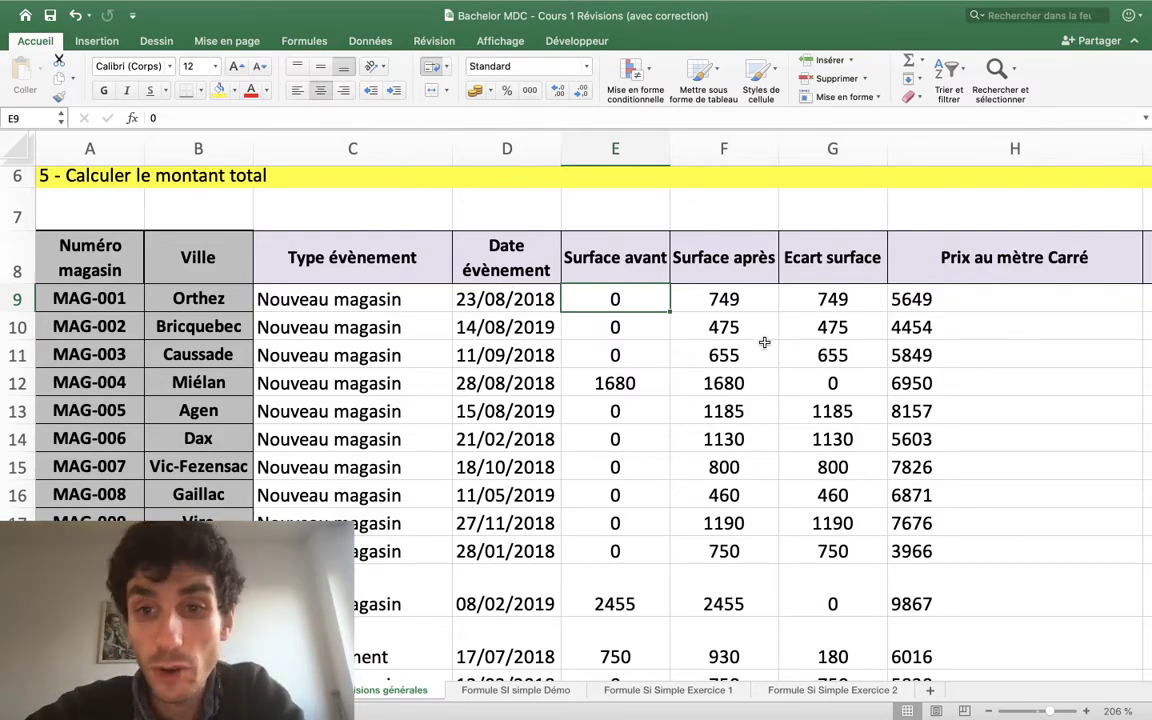
# Change Miélan's Surface avant in E12 from 1680 to 0.
pyautogui.click(612, 384)
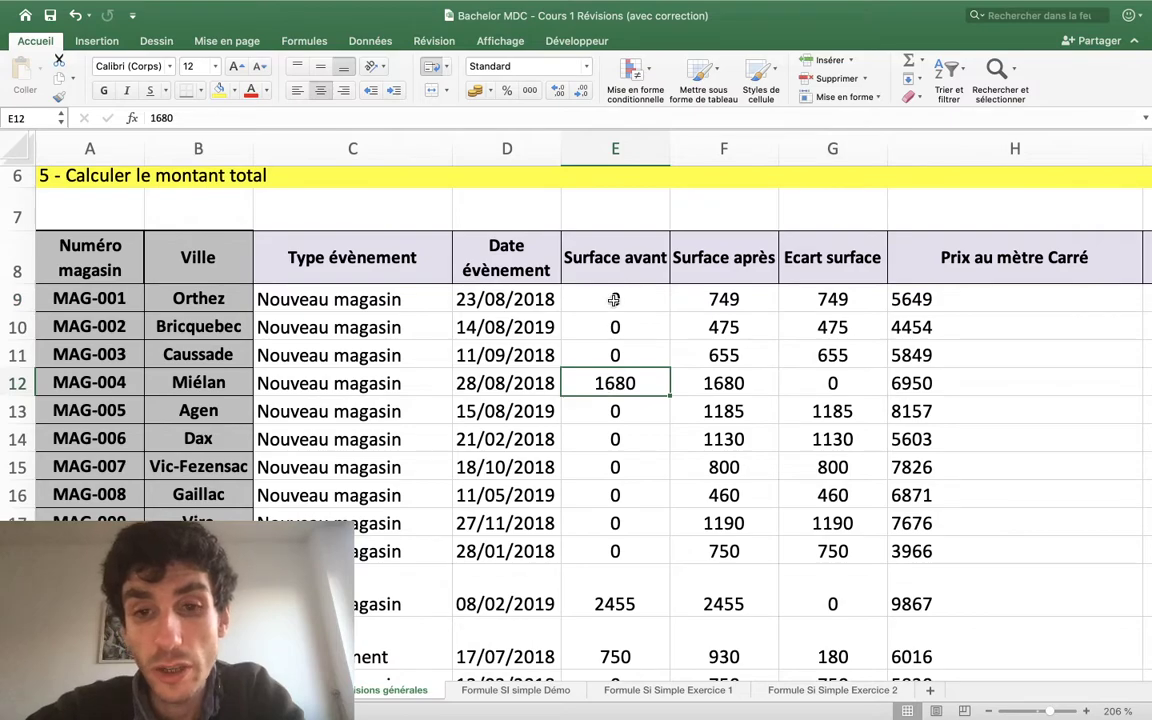
pyautogui.write('0')
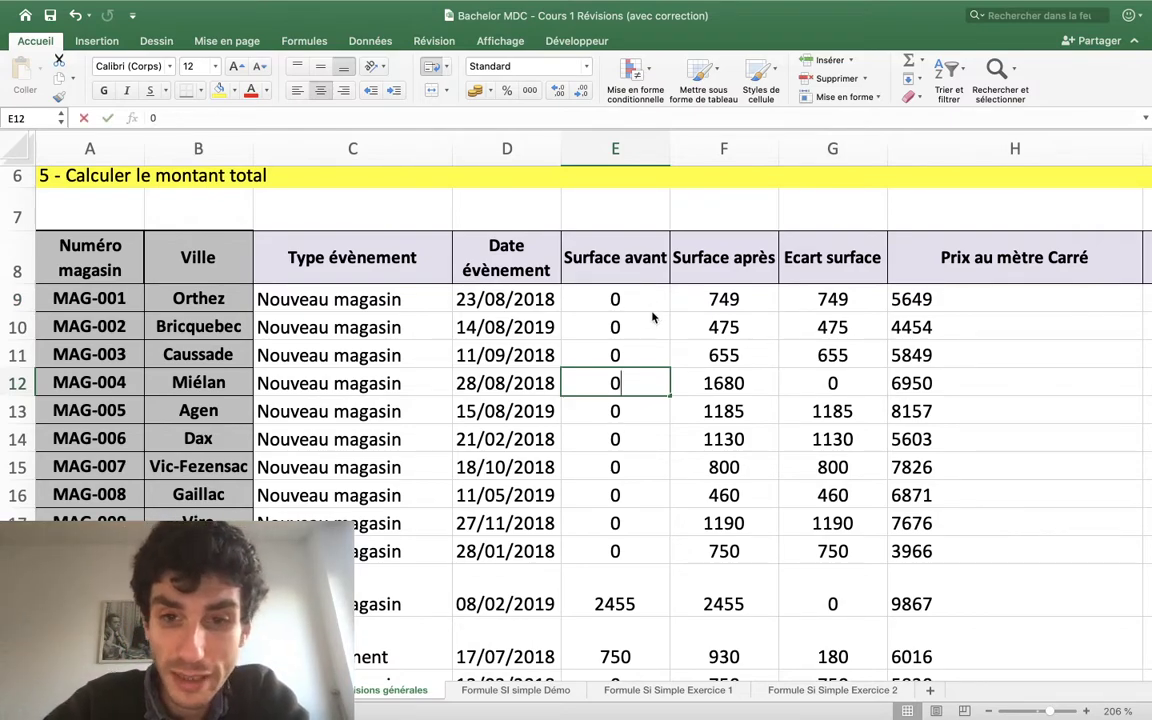
pyautogui.press('Return')
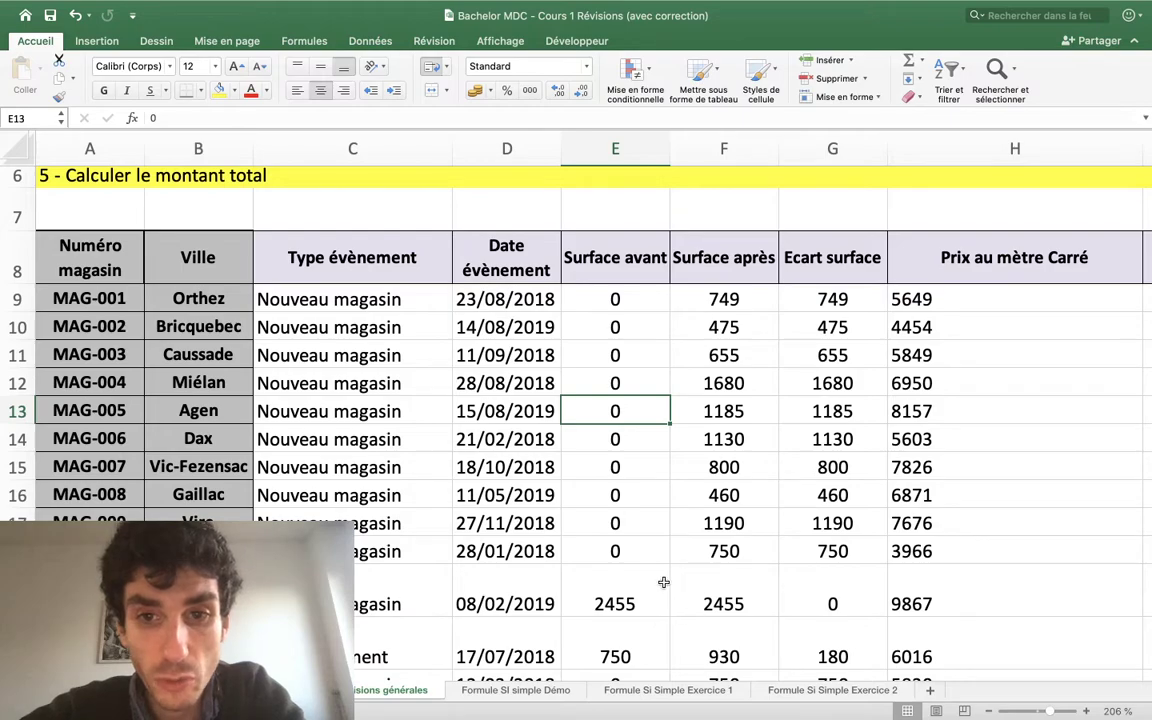
pyautogui.scroll(-2, 620, 594)
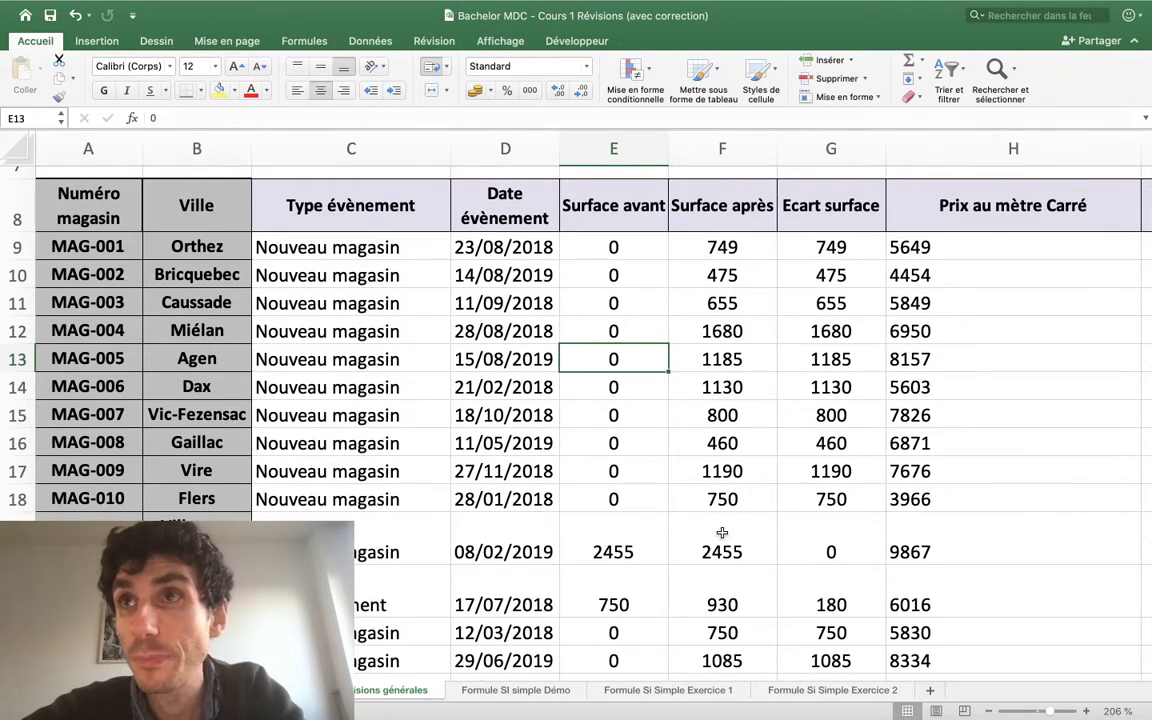
pyautogui.scroll(5, 756, 532)
pyautogui.hscroll(2, 740, 533)
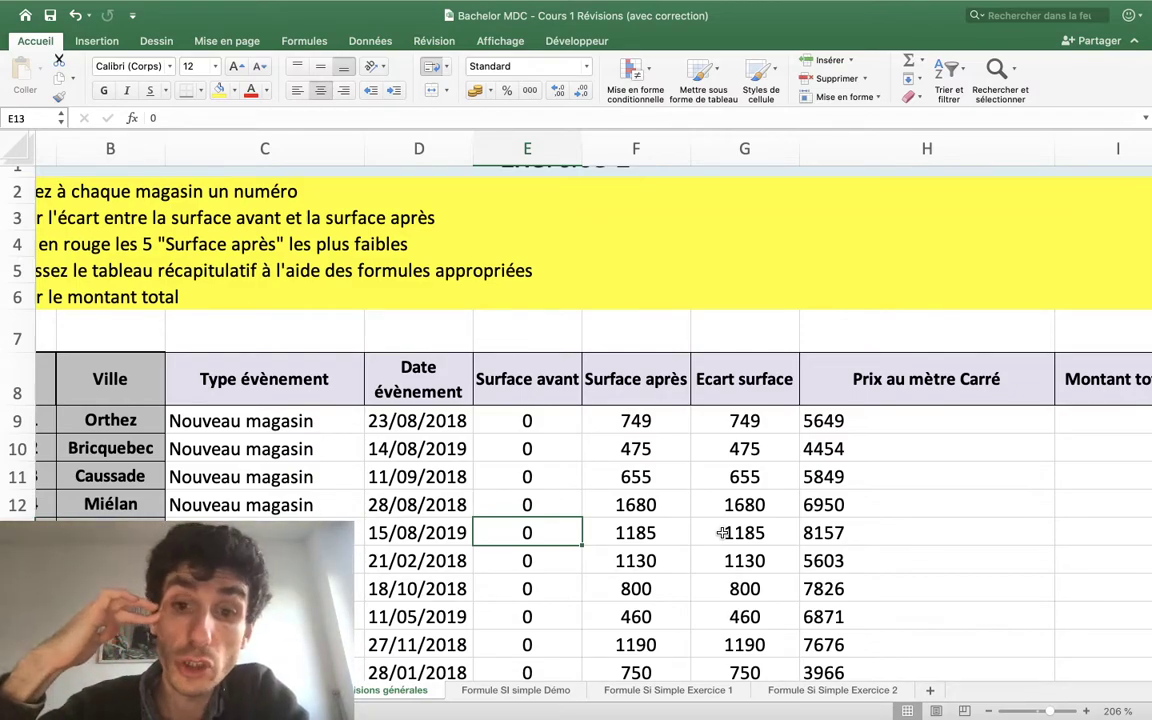
pyautogui.hscroll(3, 722, 533)
pyautogui.hscroll(2, 722, 533)
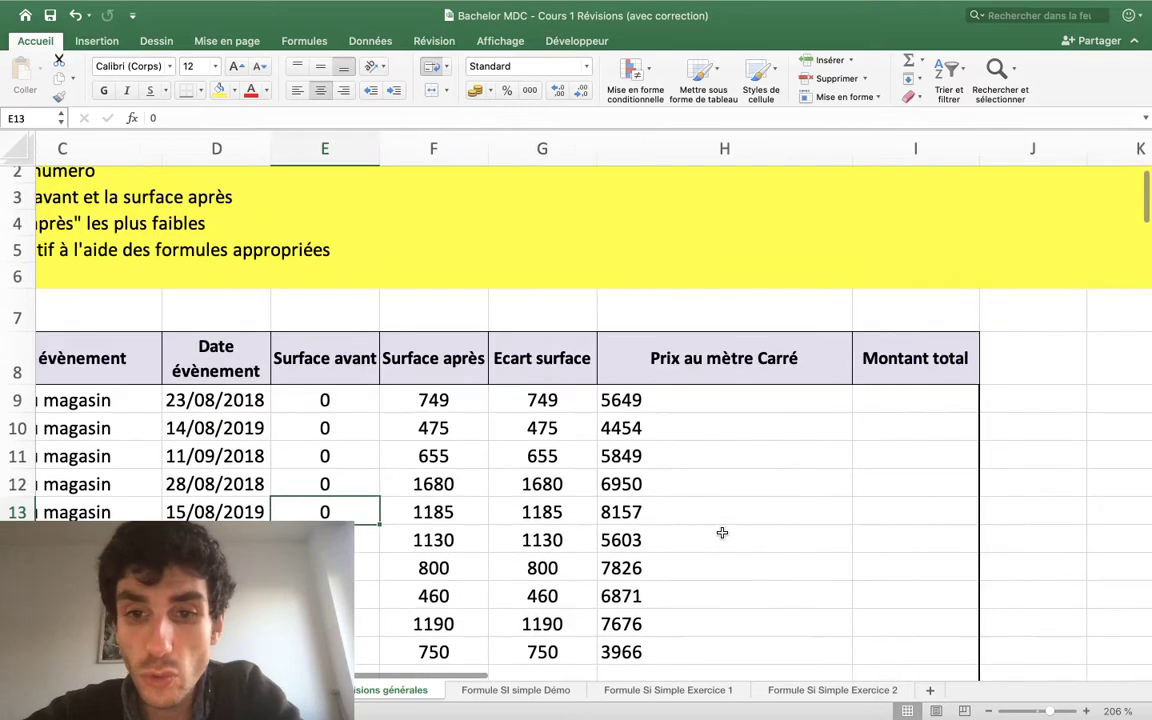
pyautogui.hscroll(2, 722, 533)
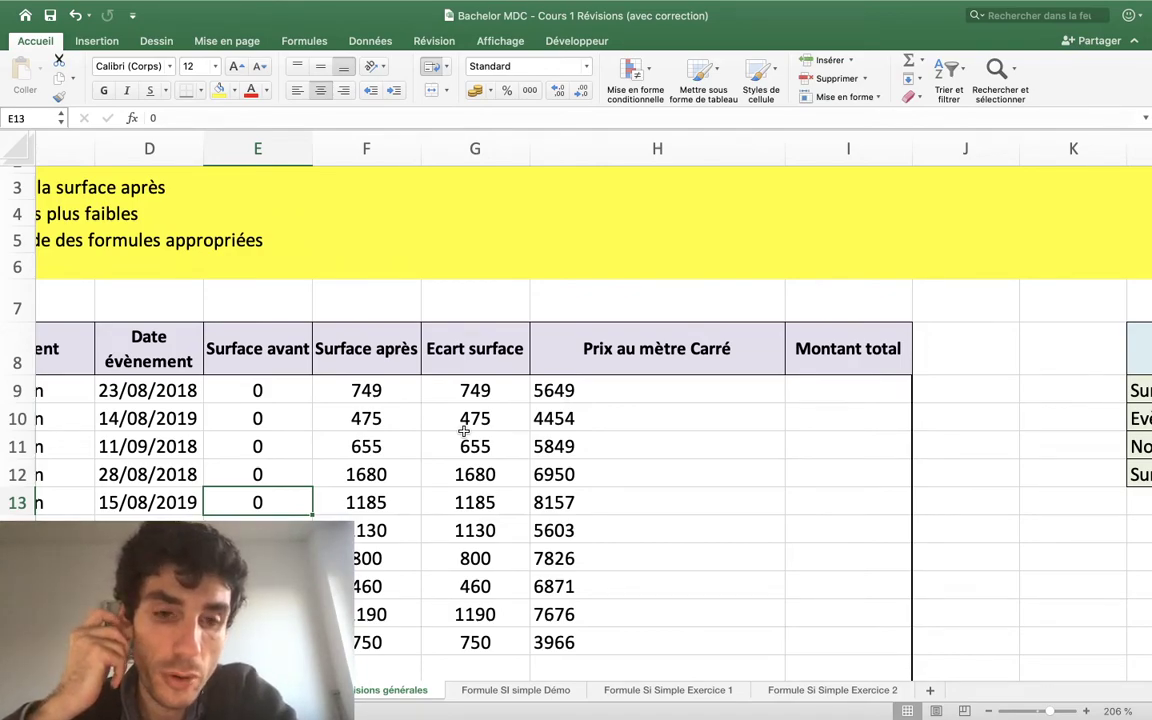
pyautogui.click(627, 393)
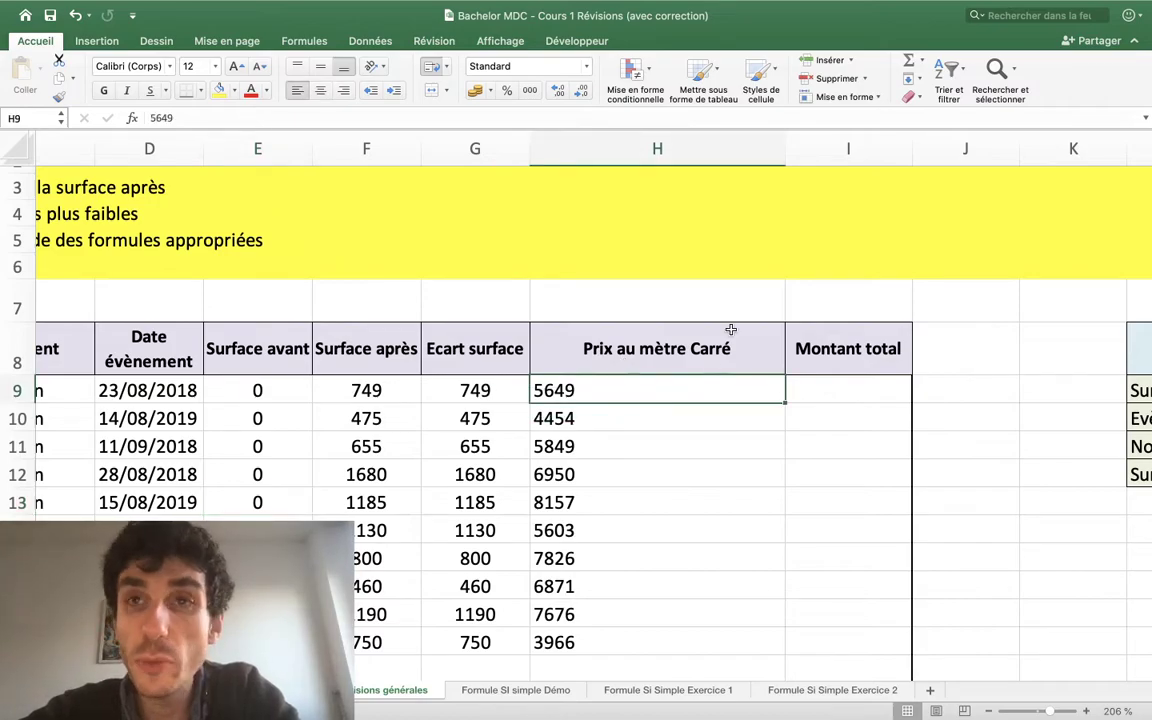
pyautogui.click(474, 390)
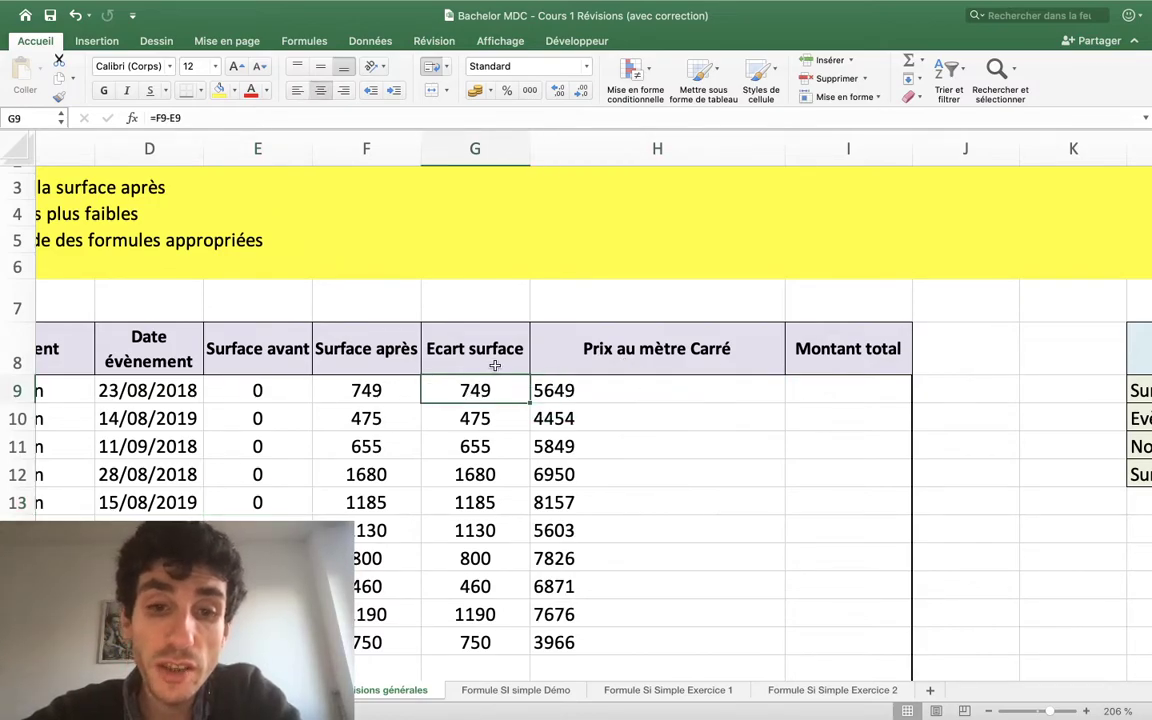
pyautogui.click(365, 396)
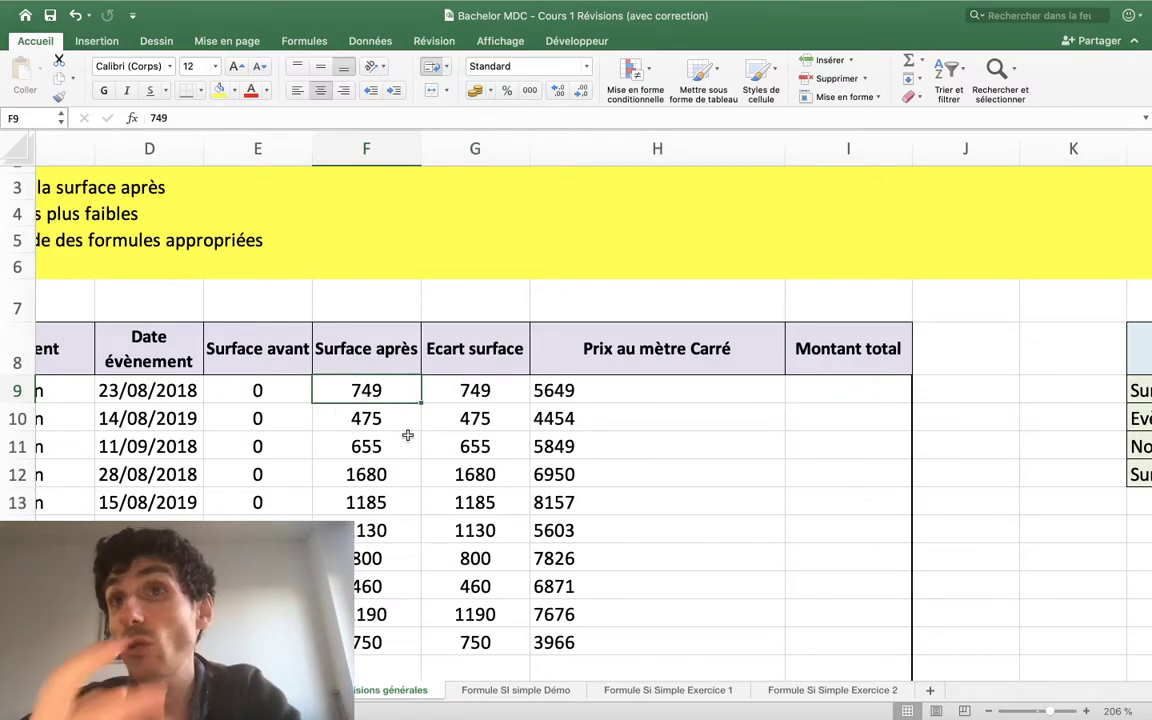
pyautogui.click(821, 390)
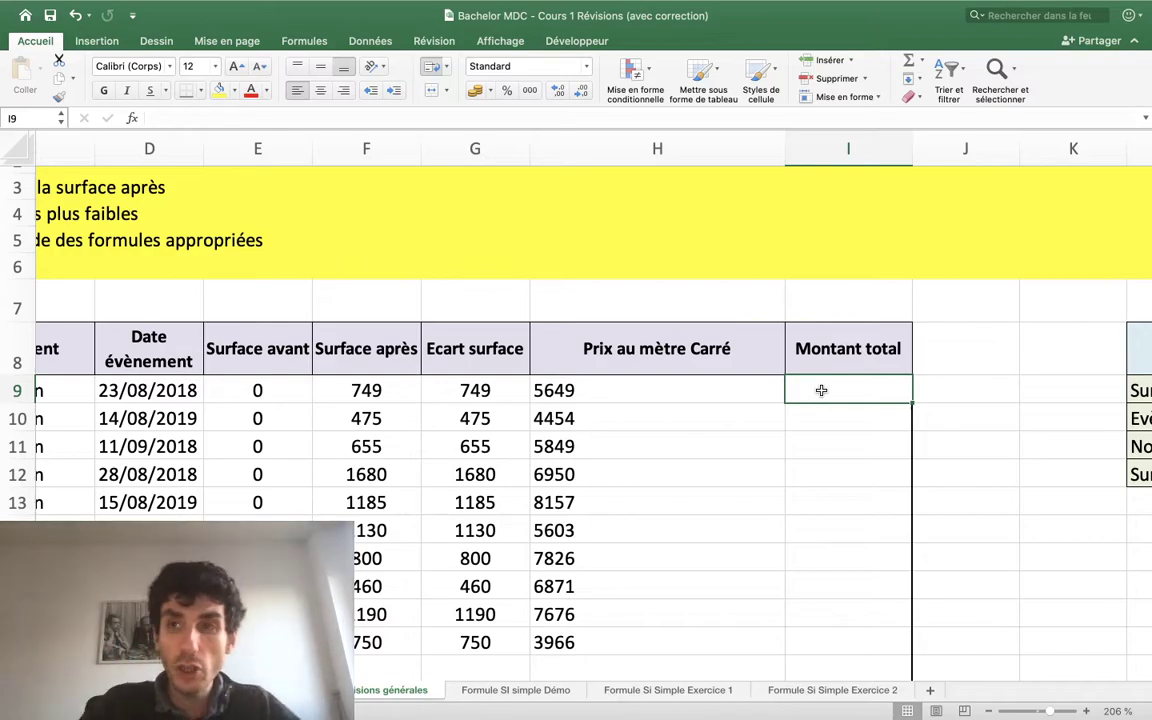
# Enter =H9*F9 in I9 so the first Montant total shows 4231101.
pyautogui.write('=')
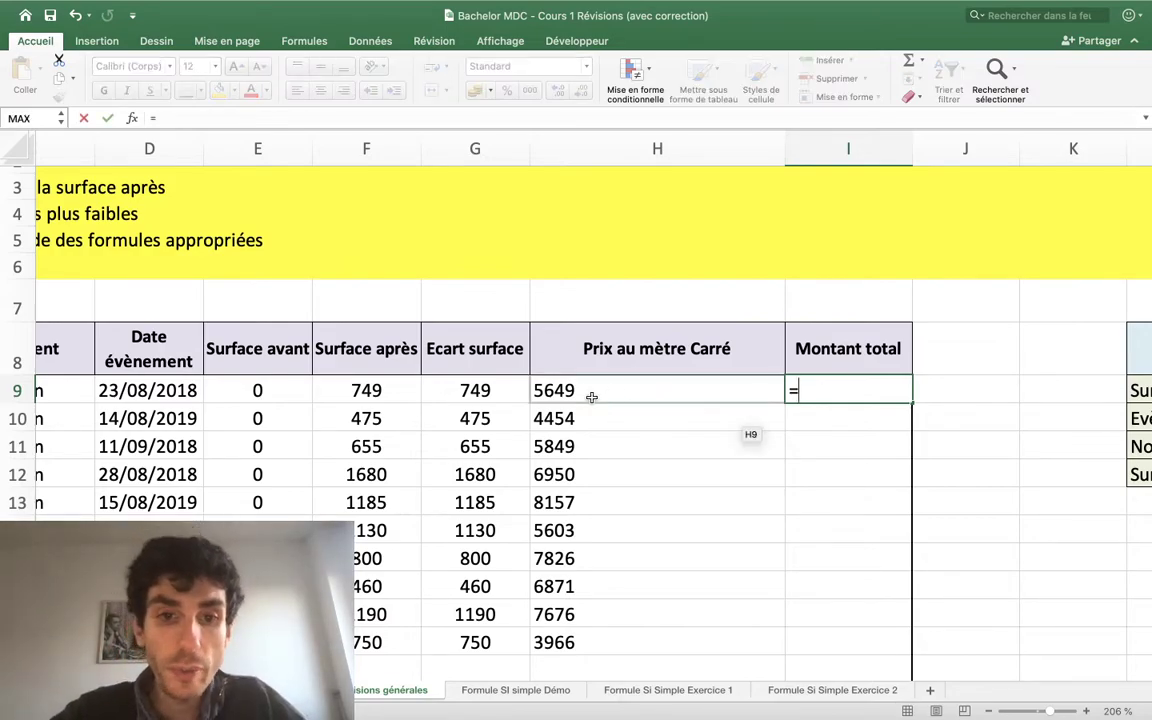
pyautogui.click(592, 397)
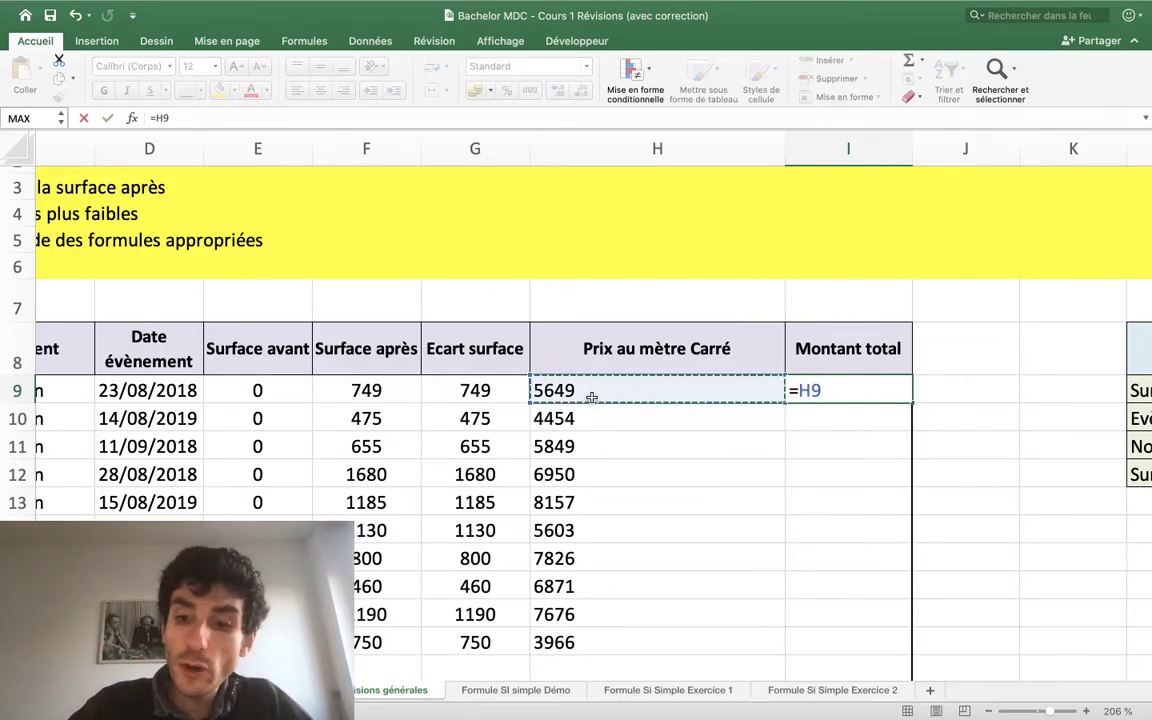
pyautogui.write('*')
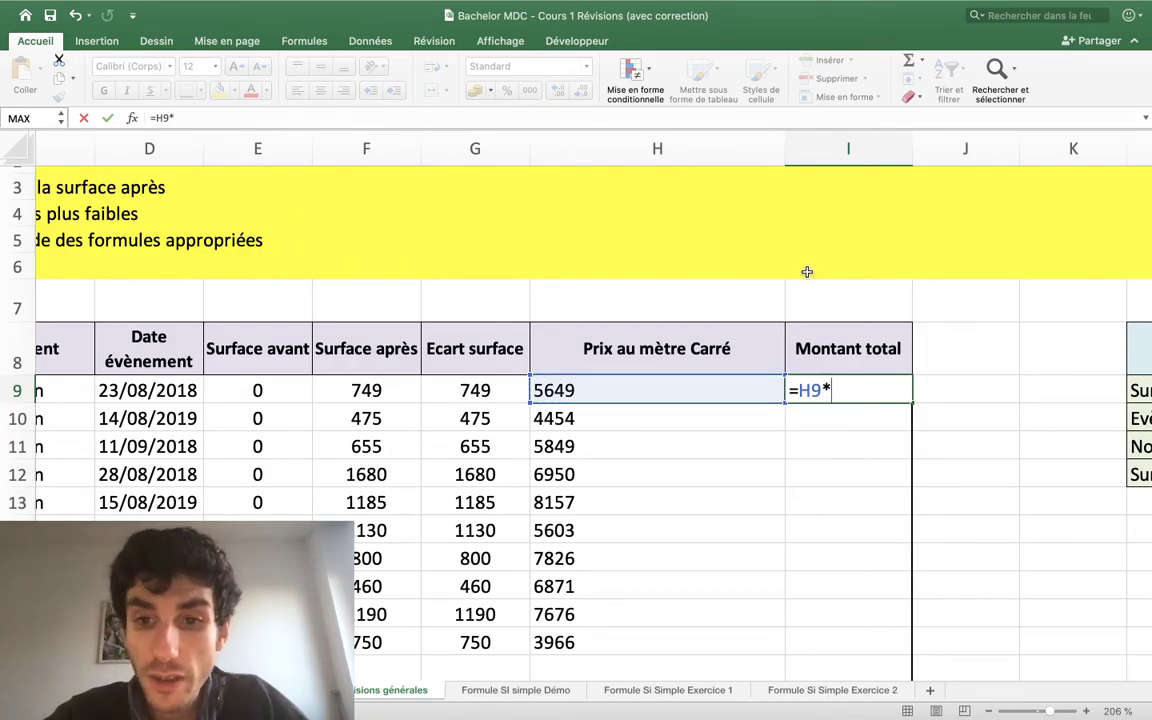
pyautogui.scroll(5, 807, 272)
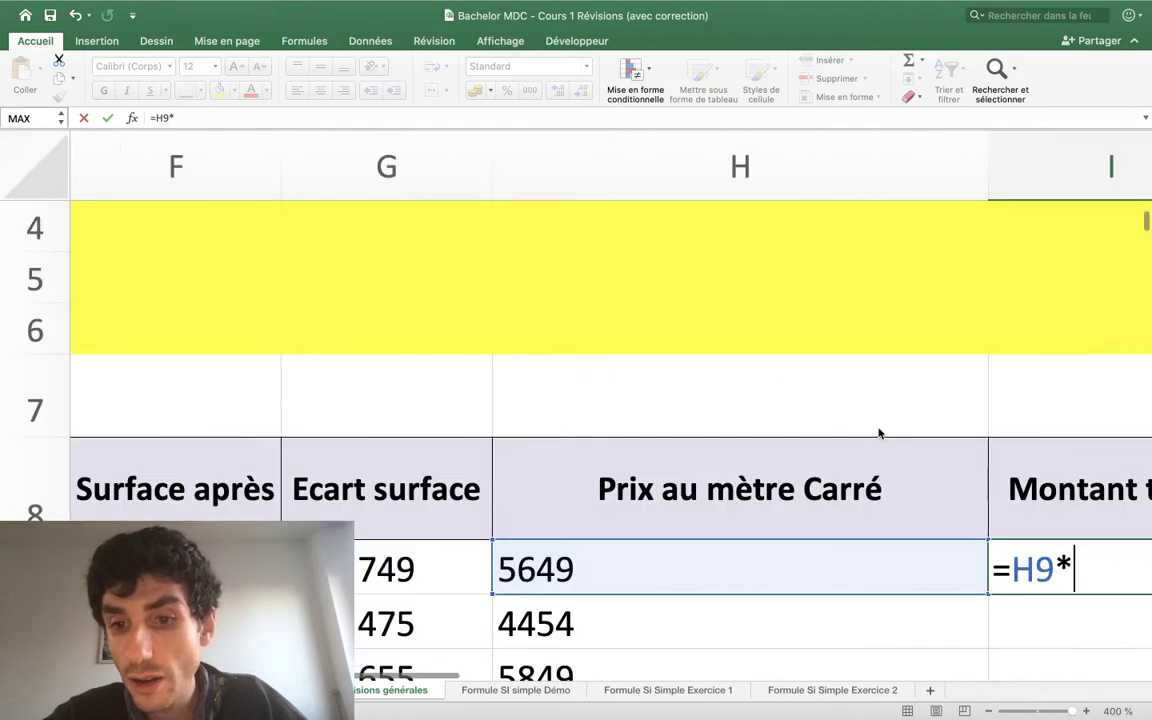
pyautogui.scroll(-5, 879, 433)
pyautogui.hscroll(3, 879, 433)
pyautogui.scroll(2, 879, 433)
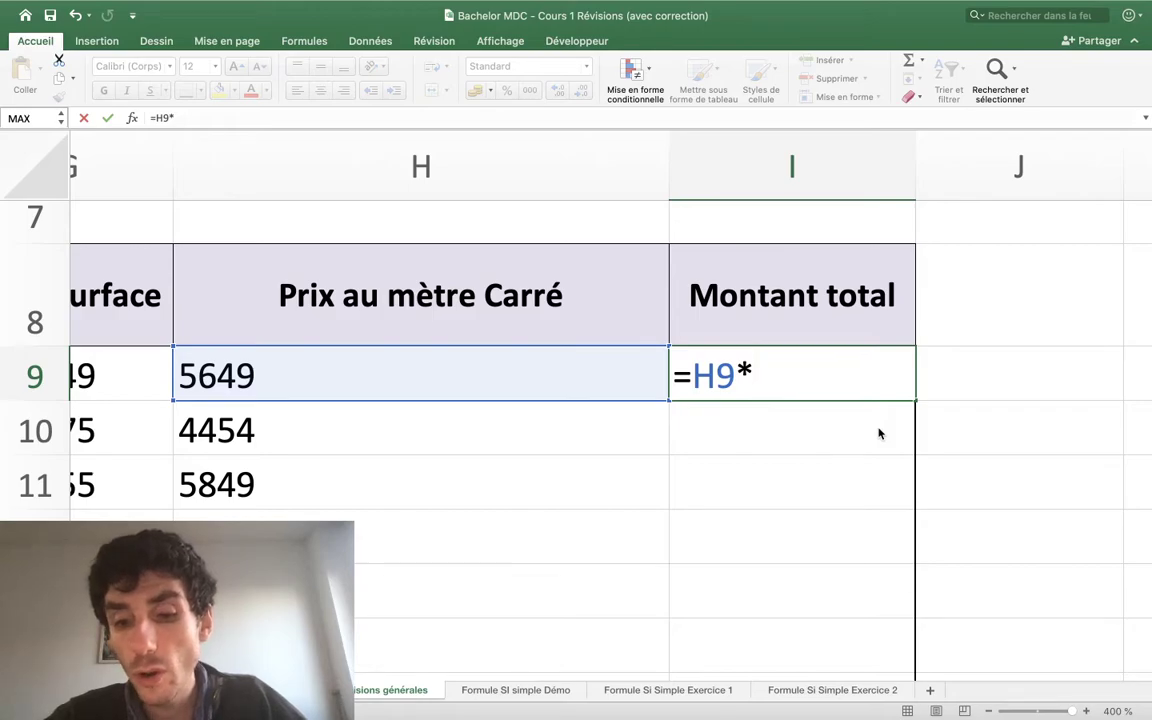
pyautogui.hscroll(-1, 762, 437)
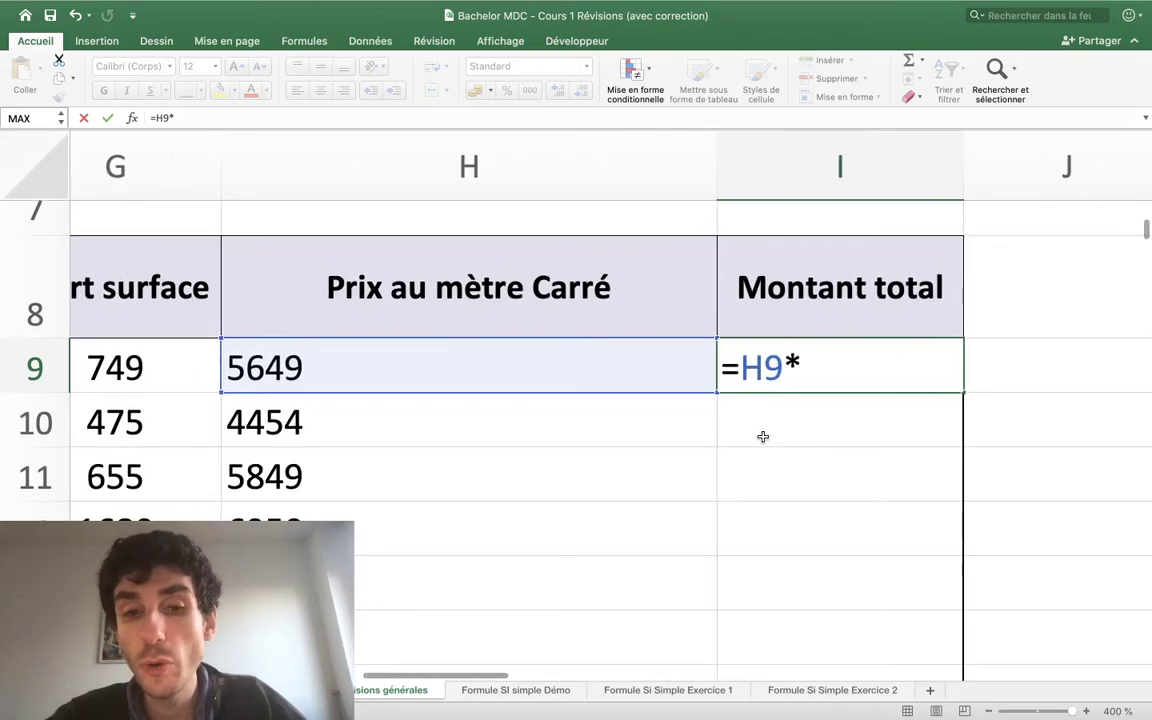
pyautogui.hscroll(-2, 762, 437)
pyautogui.click(418, 381)
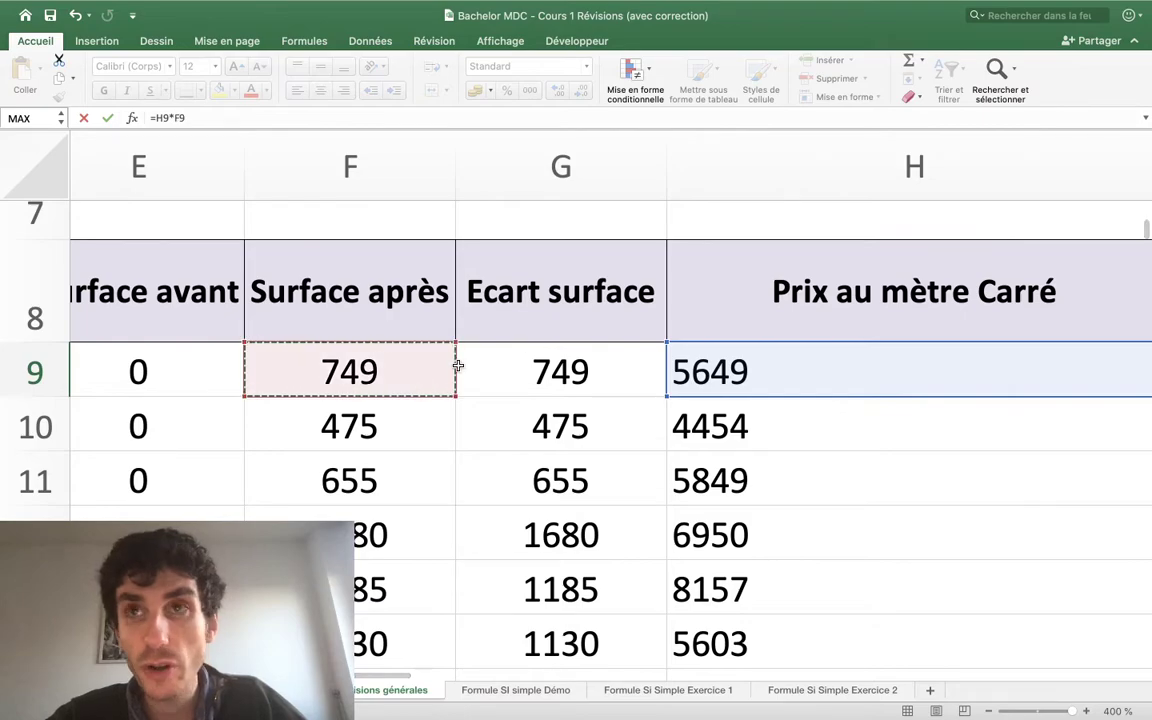
pyautogui.hscroll(3, 549, 427)
pyautogui.hscroll(1, 549, 427)
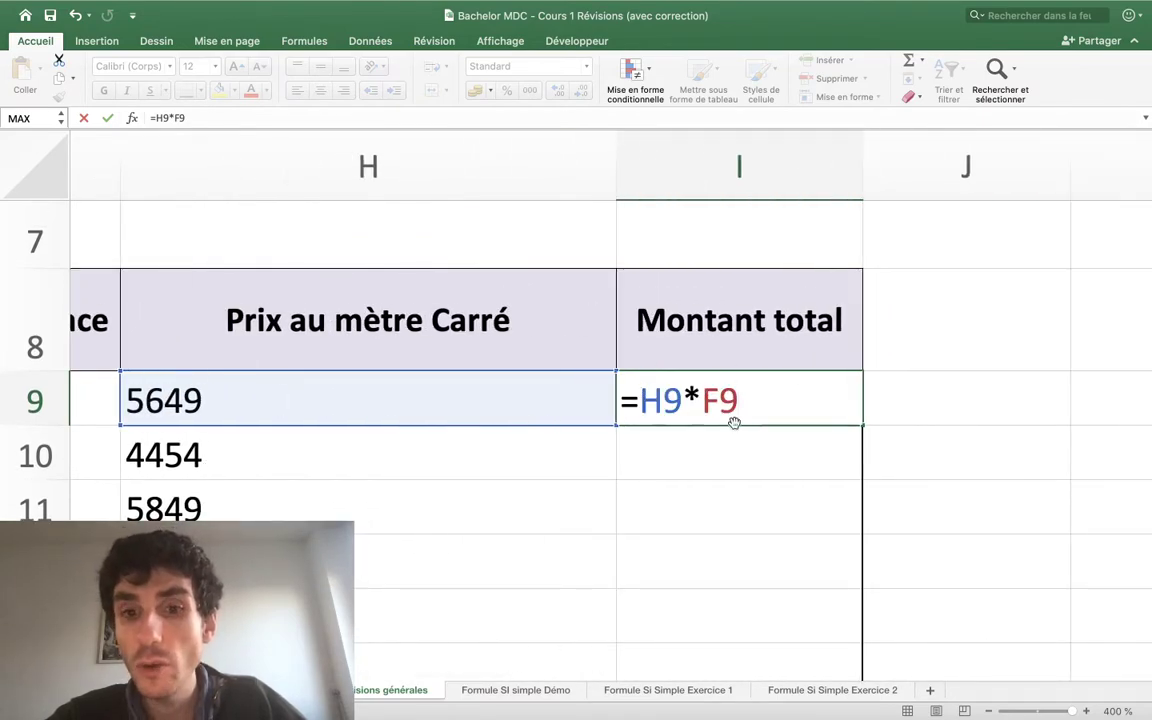
pyautogui.press('Return')
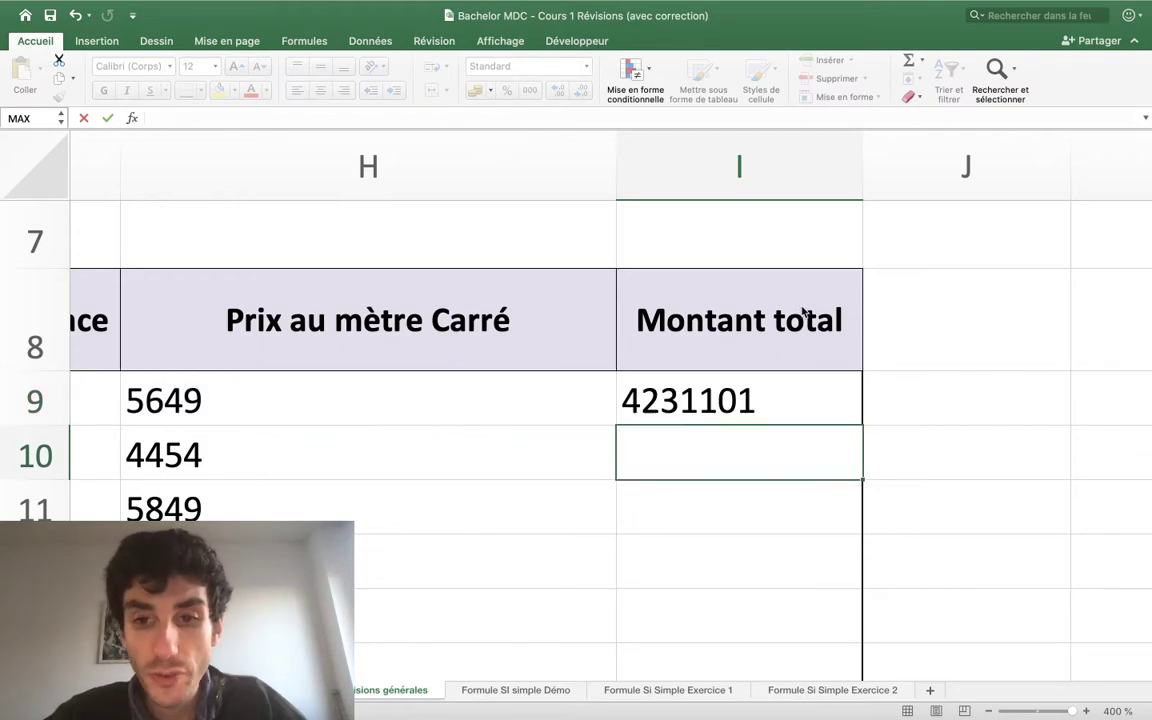
pyautogui.click(745, 400)
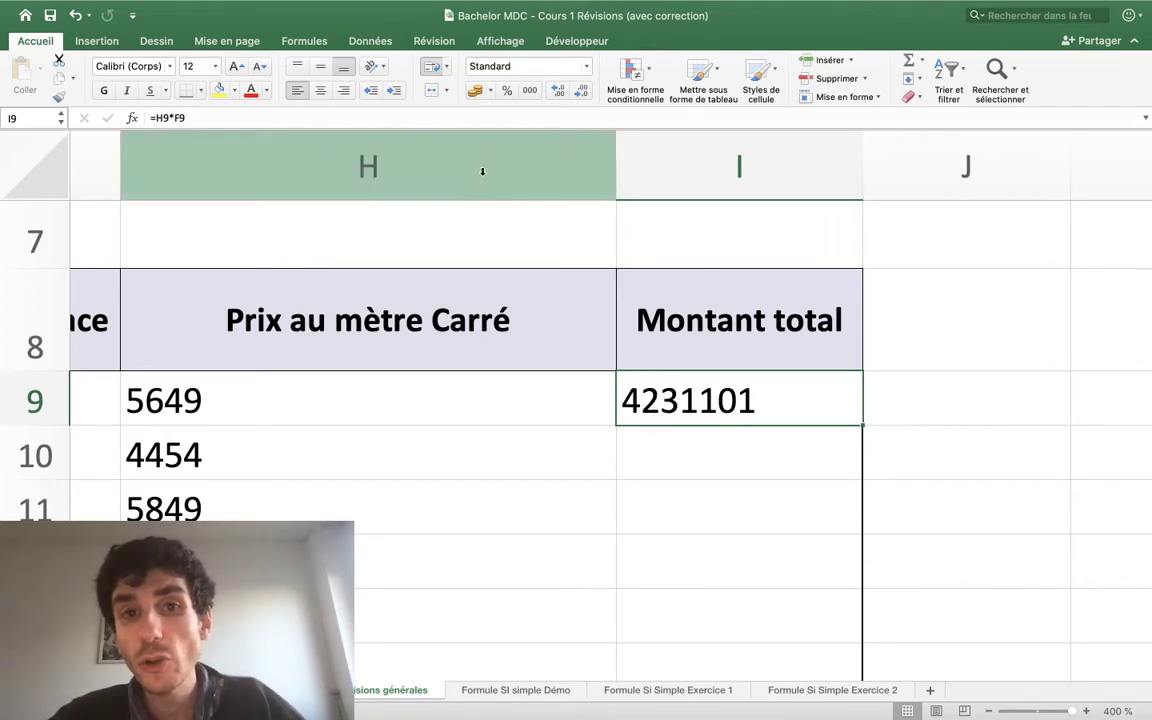
# Apply euro accounting format to I9 and copy =H9*F9 down column I for all stores.
pyautogui.click(475, 91)
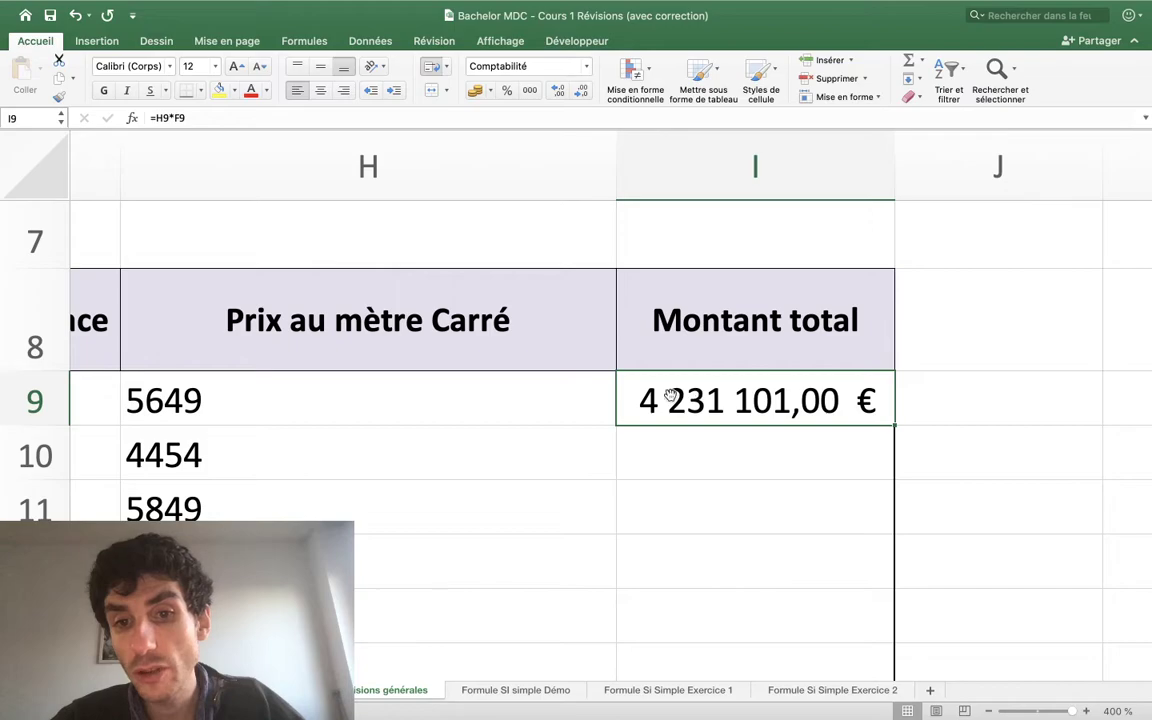
pyautogui.doubleClick(895, 426)
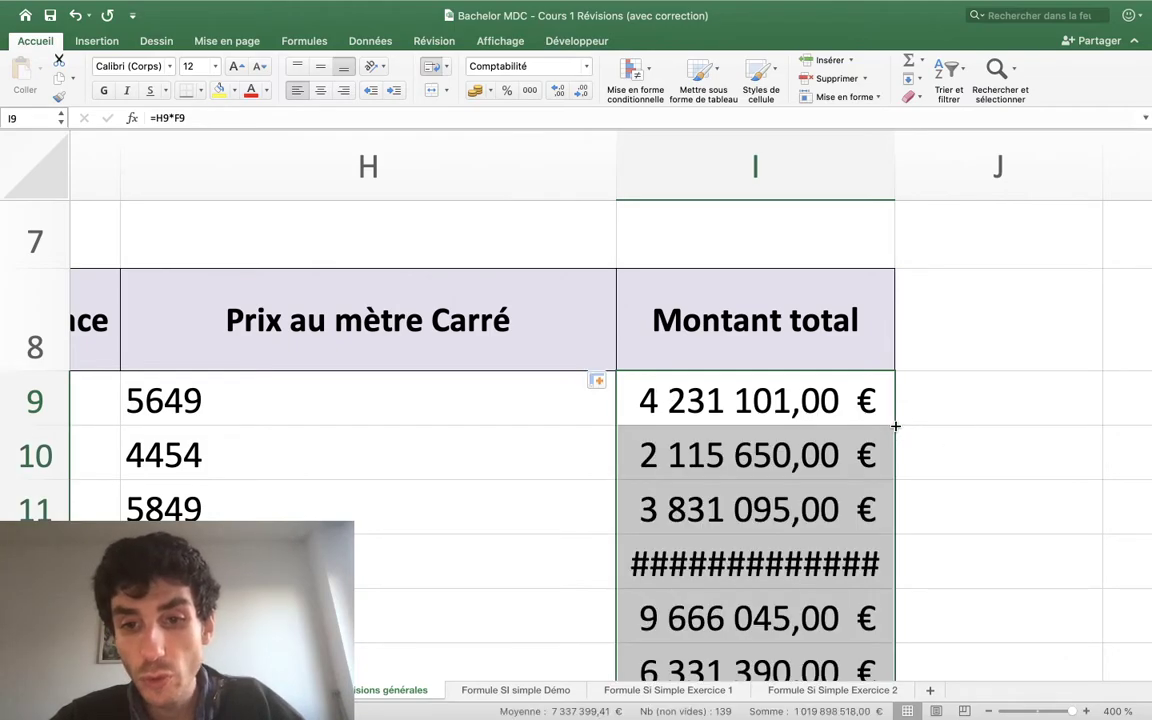
pyautogui.scroll(-2, 882, 478)
pyautogui.scroll(-5, 882, 478)
pyautogui.scroll(-3, 882, 478)
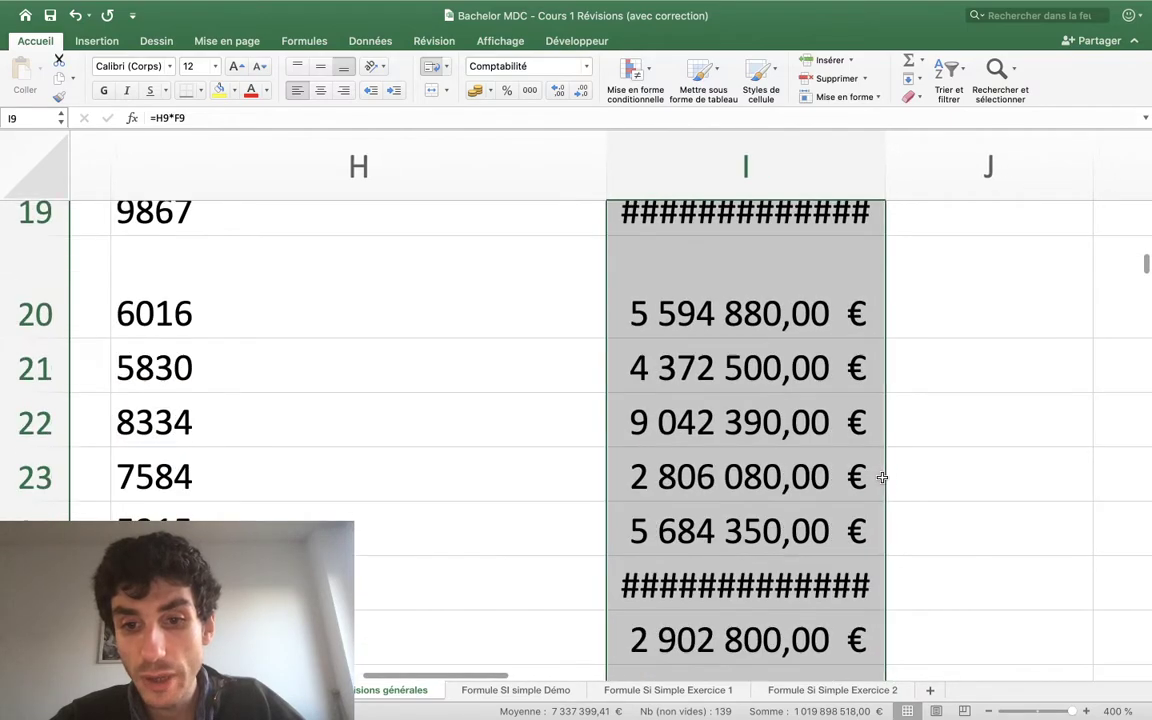
pyautogui.scroll(-4, 882, 478)
pyautogui.scroll(-3, 882, 478)
pyautogui.scroll(-4, 882, 478)
pyautogui.scroll(-3, 882, 478)
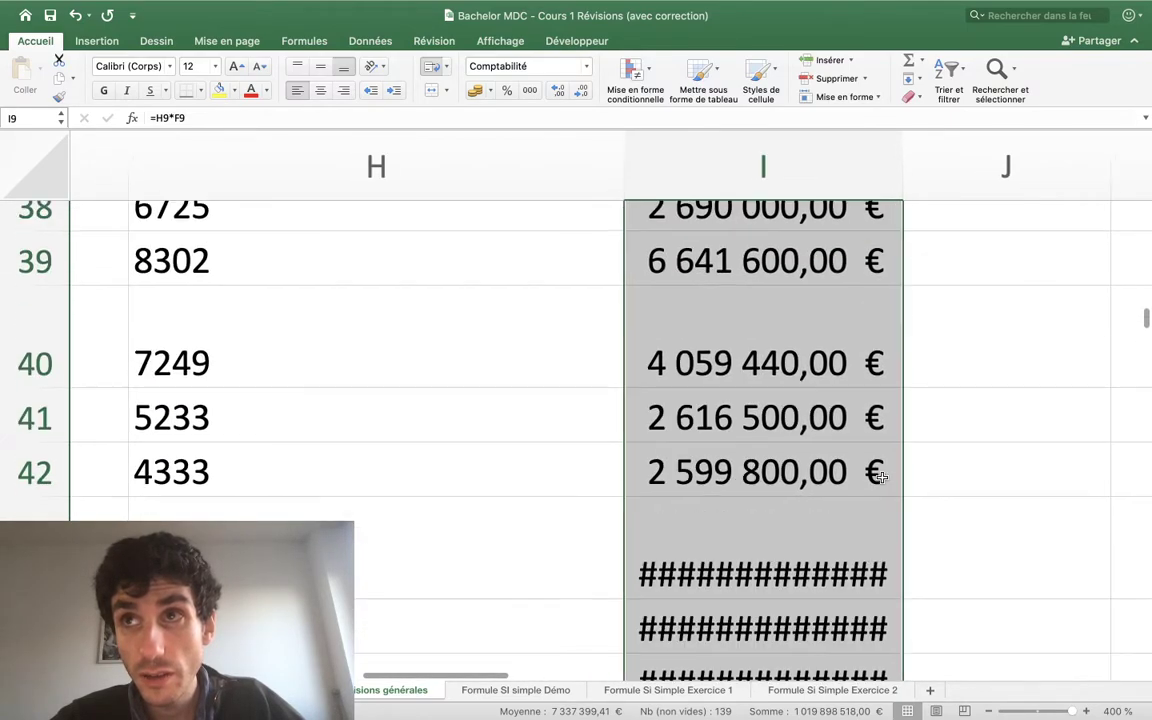
pyautogui.scroll(8, 882, 478)
pyautogui.scroll(15, 882, 477)
pyautogui.scroll(-5, 895, 330)
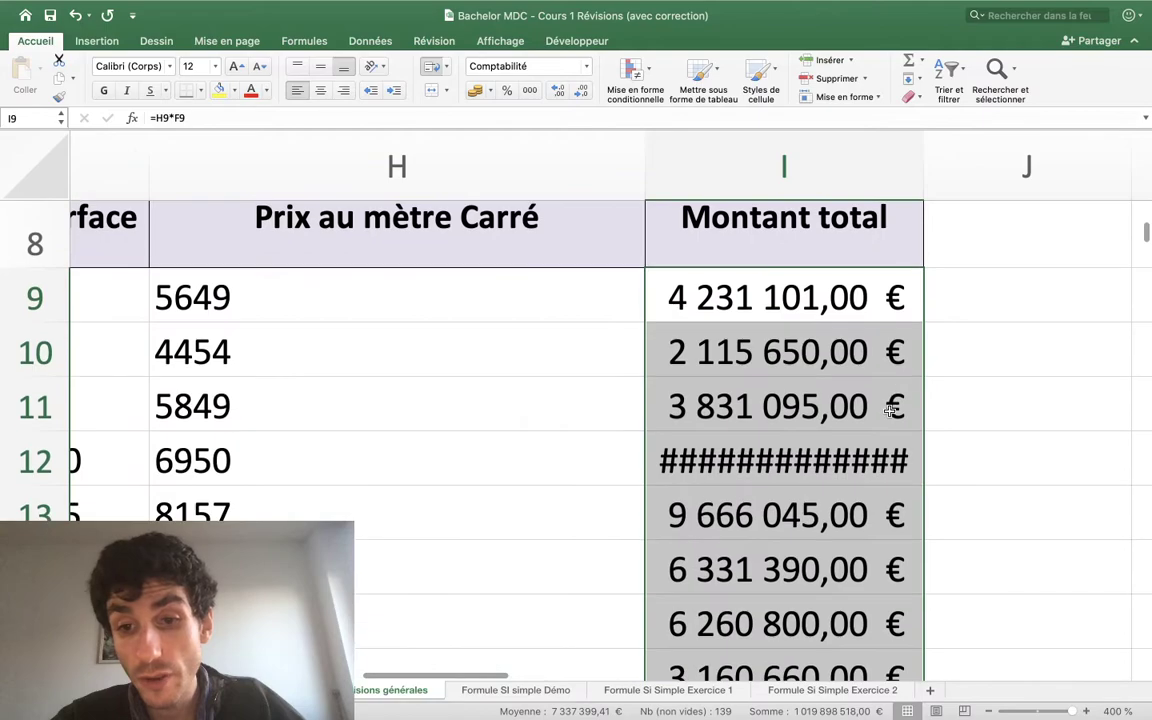
# Widen column I so every store's total, from 4 231 101,00 € to 6 260 800,00 €, shows in full.
pyautogui.moveTo(921, 160); pyautogui.dragTo(977, 160)
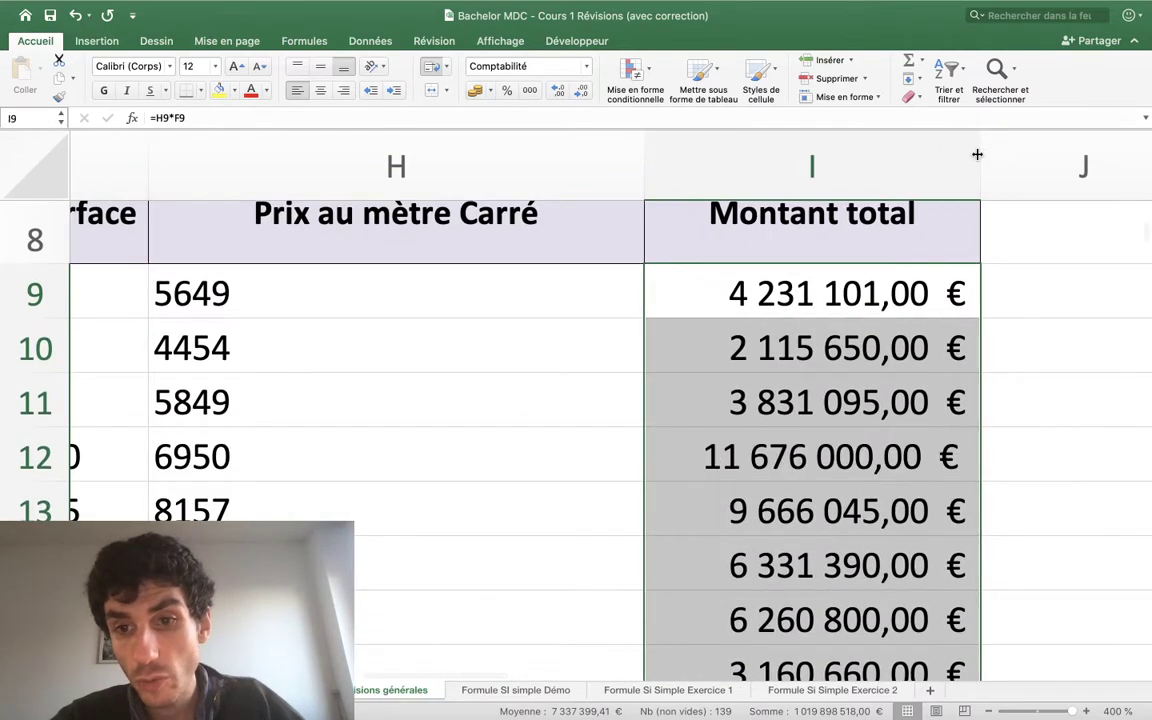
pyautogui.scroll(-5, 842, 561)
pyautogui.scroll(-6, 842, 561)
pyautogui.scroll(-3, 842, 561)
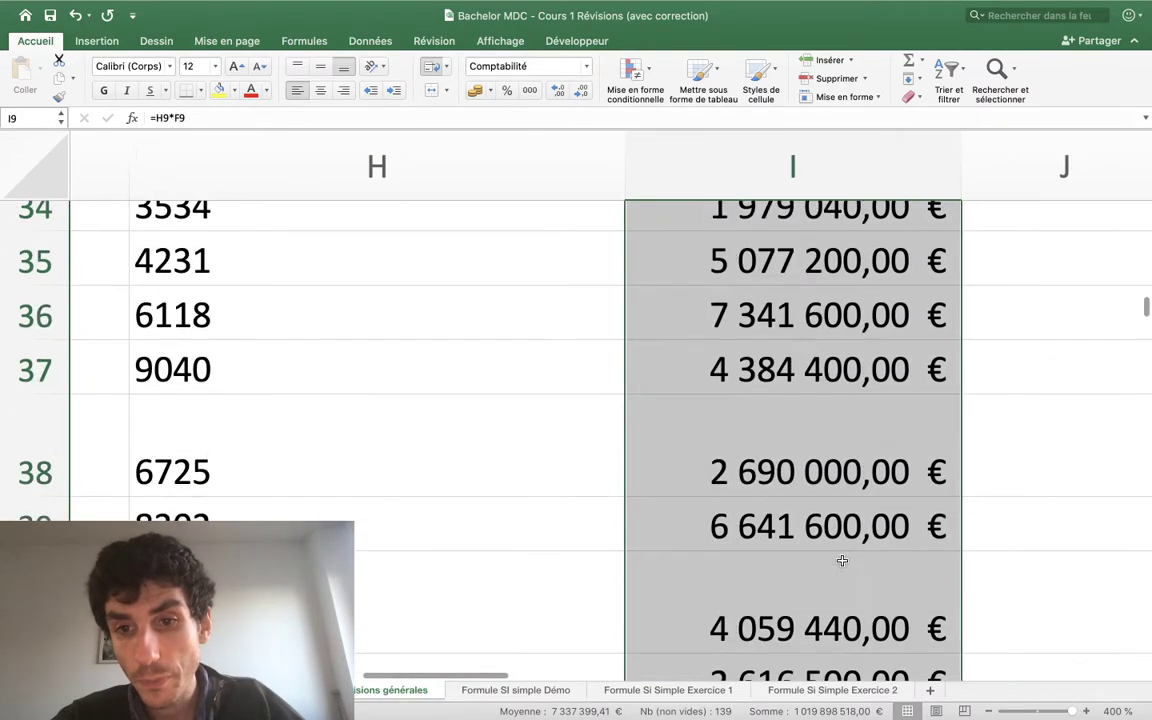
pyautogui.scroll(-4, 842, 561)
pyautogui.hscroll(-1, 842, 561)
pyautogui.scroll(10, 842, 561)
pyautogui.scroll(-6, 842, 561)
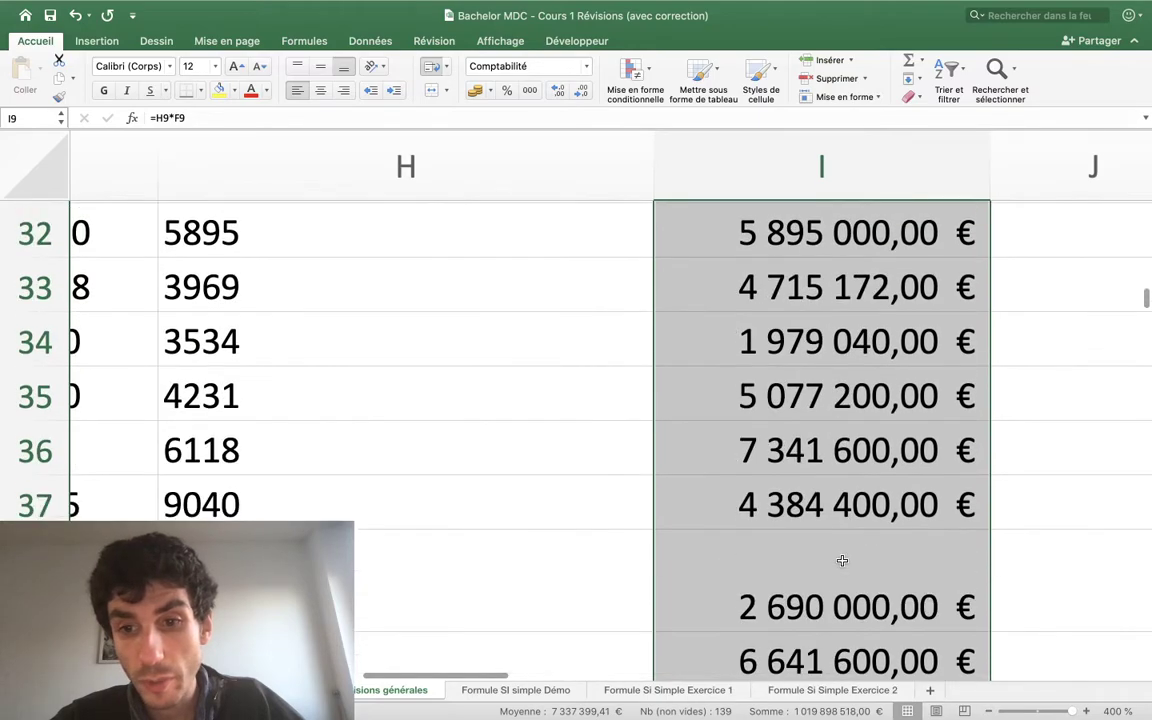
pyautogui.scroll(-3, 842, 561)
pyautogui.scroll(-4, 842, 561)
pyautogui.scroll(-3, 842, 561)
pyautogui.scroll(-3, 842, 561)
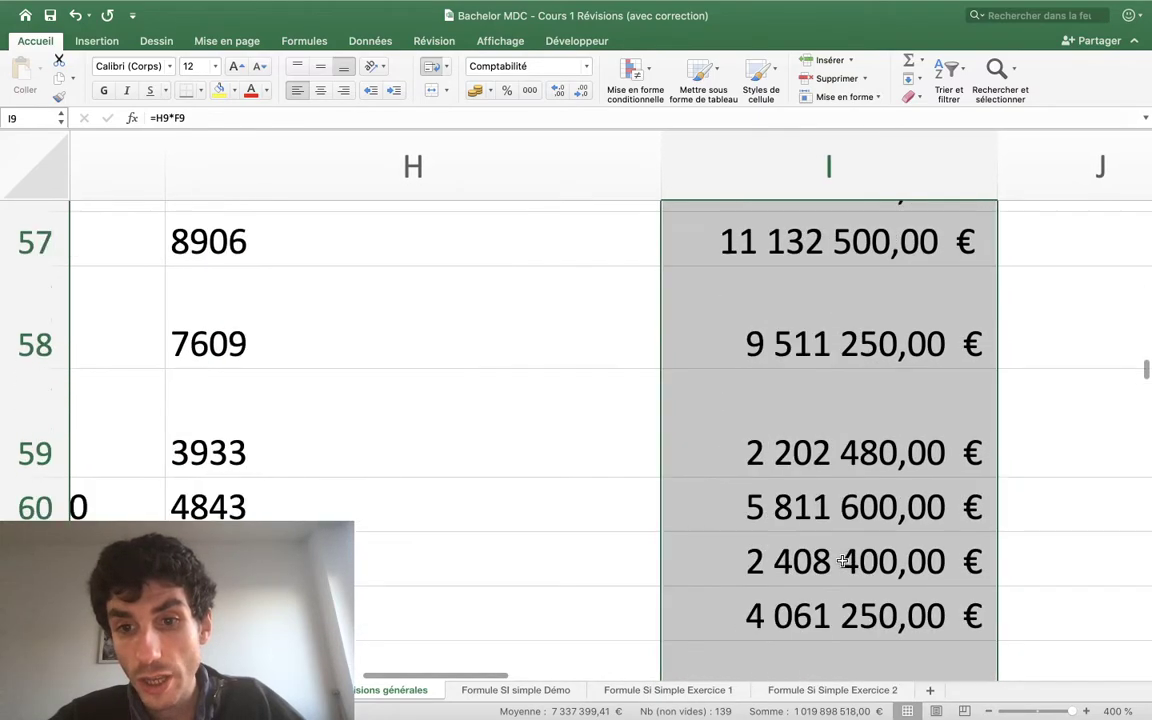
pyautogui.scroll(-5, 842, 561)
pyautogui.scroll(-6, 842, 561)
pyautogui.hscroll(-1, 842, 561)
pyautogui.scroll(5, 842, 561)
pyautogui.scroll(5, 842, 561)
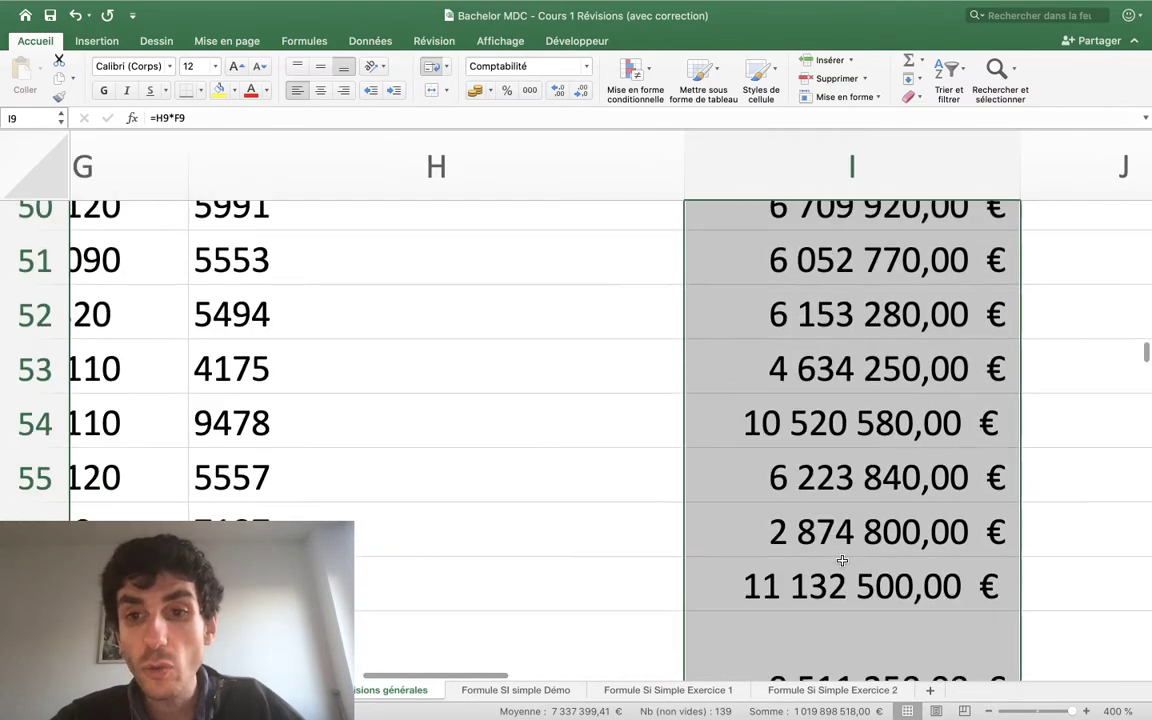
pyautogui.scroll(1, 842, 561)
pyautogui.scroll(2, 842, 561)
pyautogui.hscroll(-1, 842, 561)
pyautogui.scroll(3, 842, 561)
pyautogui.scroll(4, 842, 561)
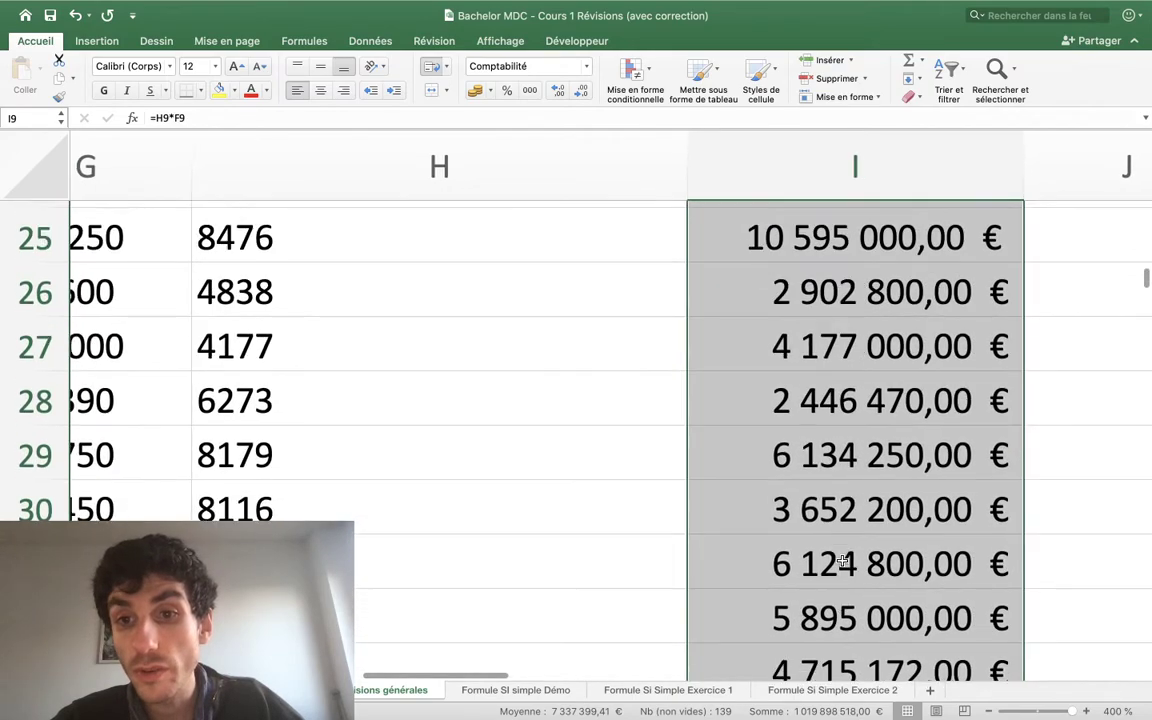
pyautogui.scroll(5, 842, 561)
pyautogui.scroll(2, 842, 561)
pyautogui.hscroll(1, 842, 561)
pyautogui.scroll(1, 842, 561)
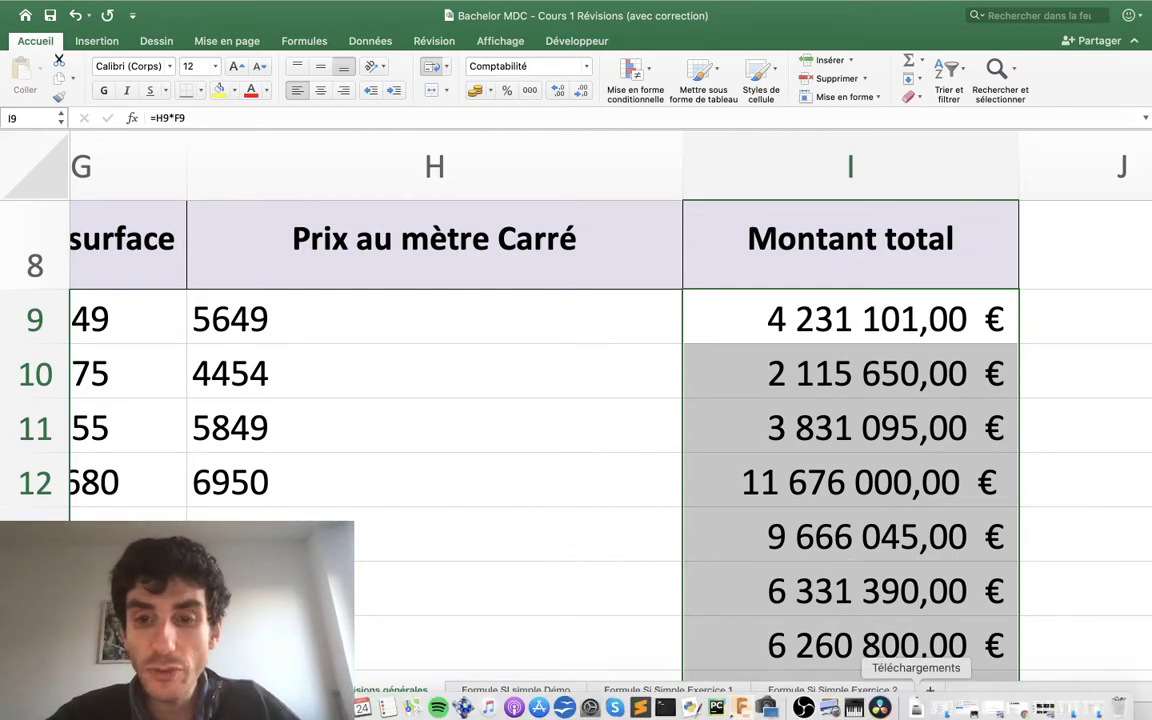
pyautogui.scroll(-10, 1012, 459)
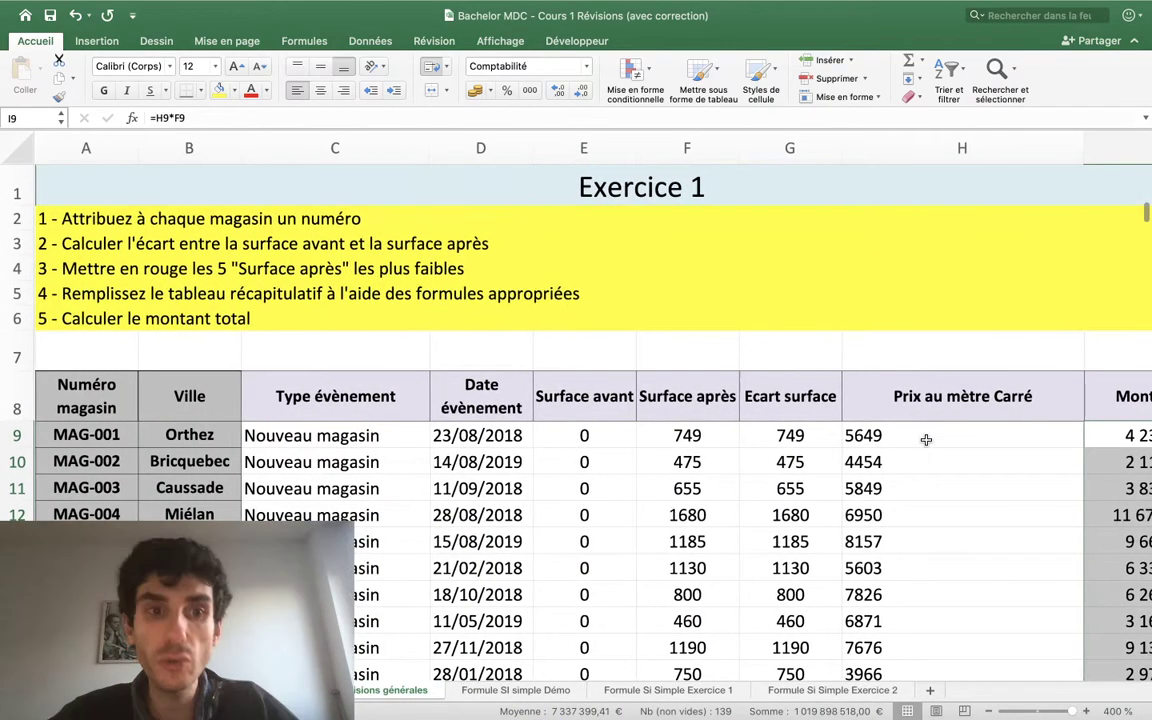
pyautogui.scroll(1, 927, 442)
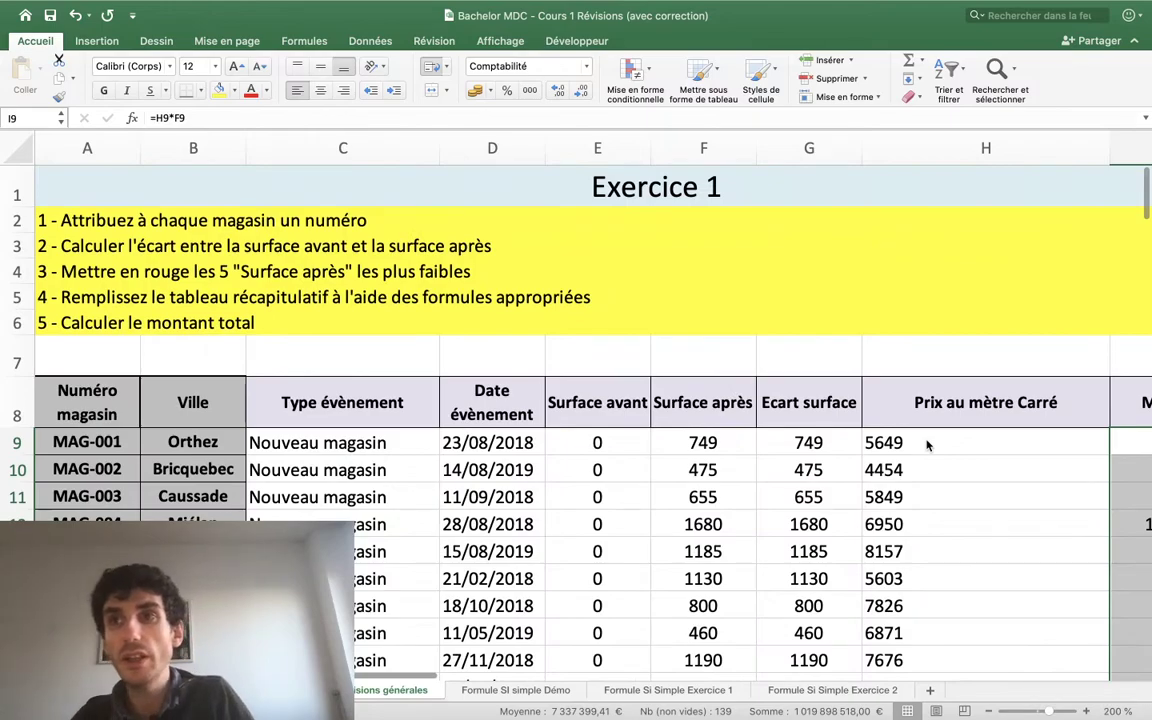